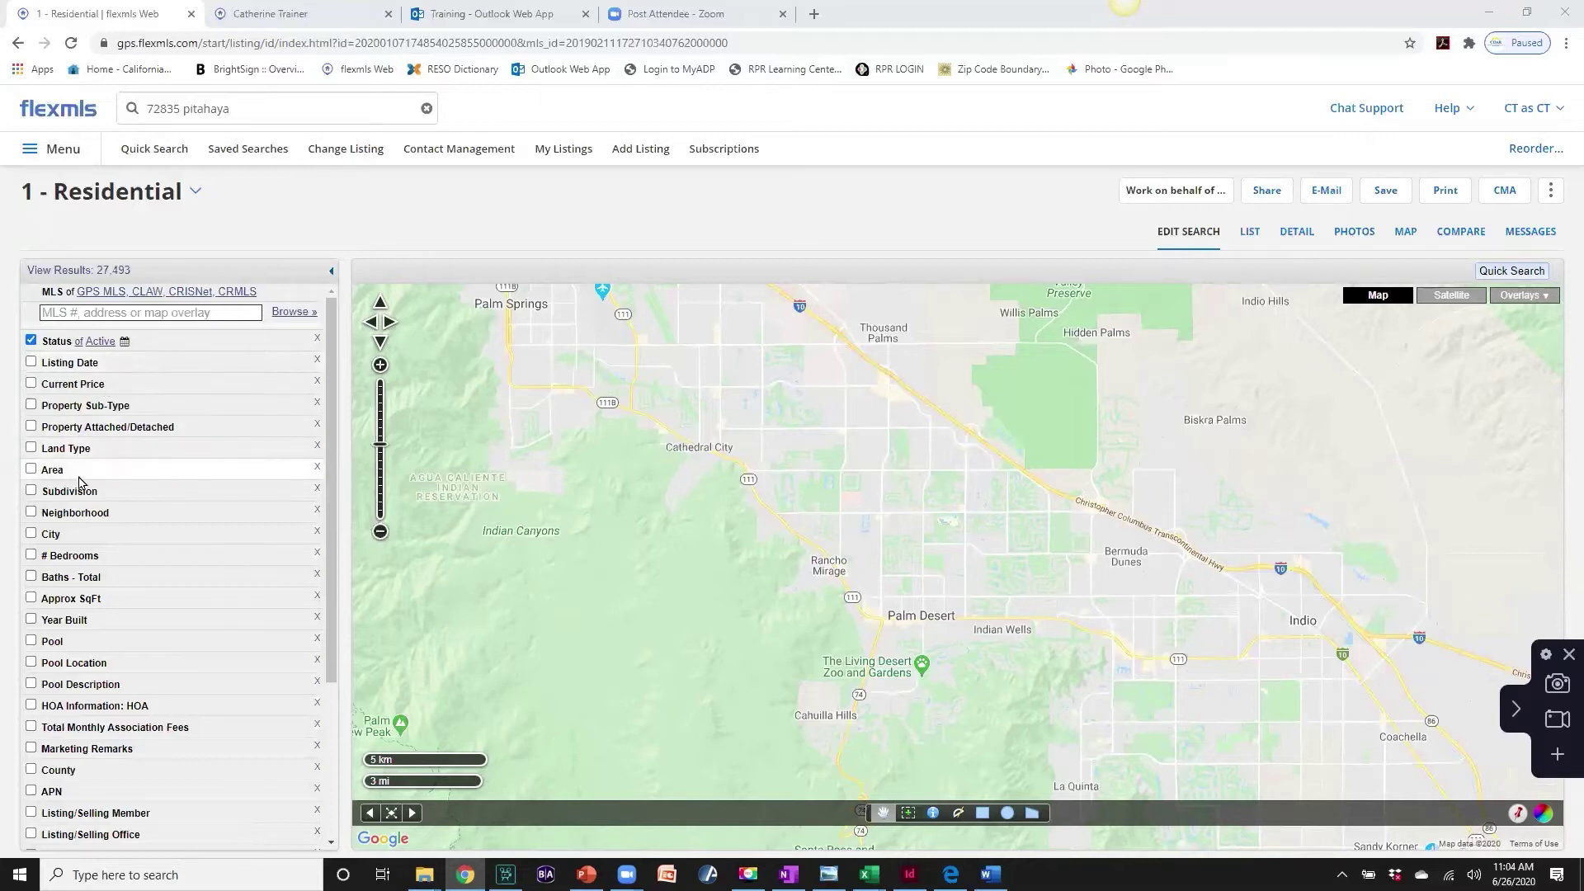
- Limit the search to Single Family Residence and a Private pool location, leaving 848 listings
click(71, 407)
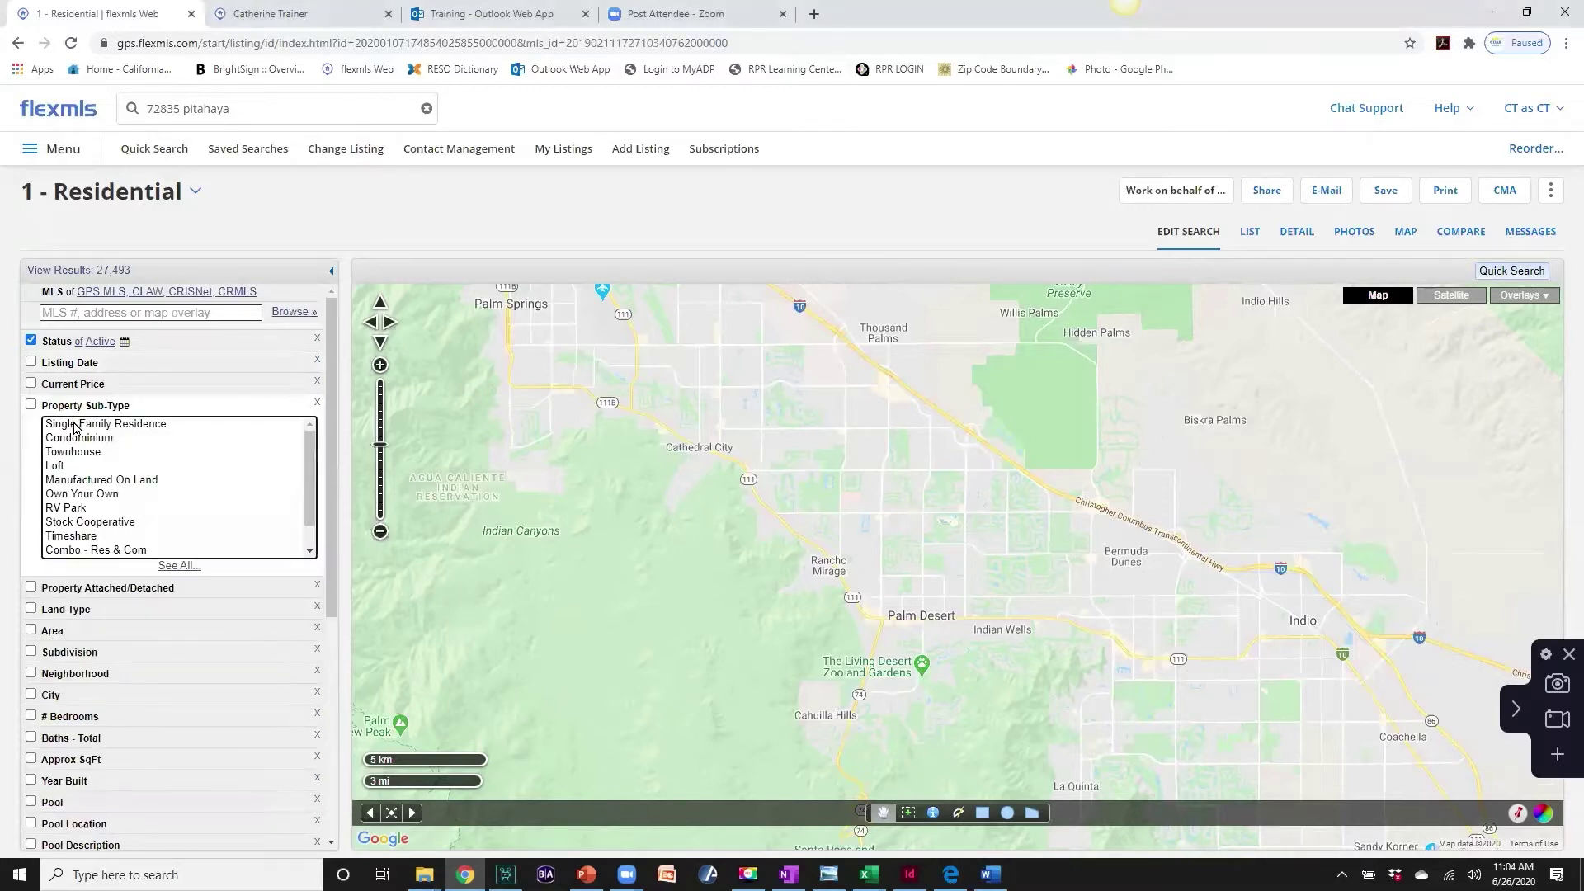
click(76, 426)
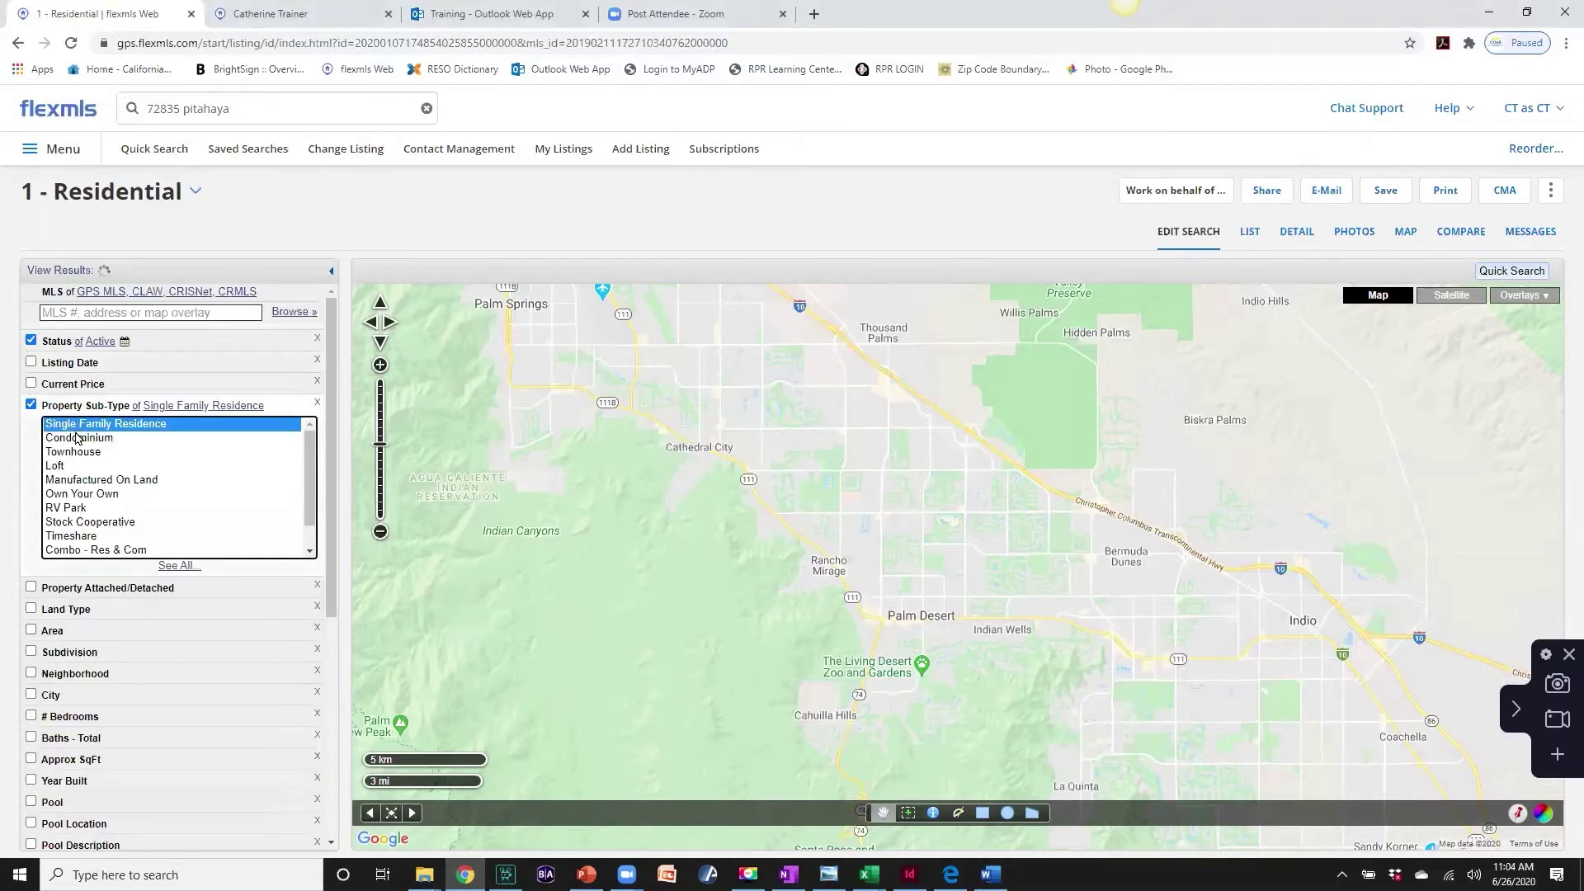
scroll(152, 591, down, 2)
scroll(151, 591, down, 1)
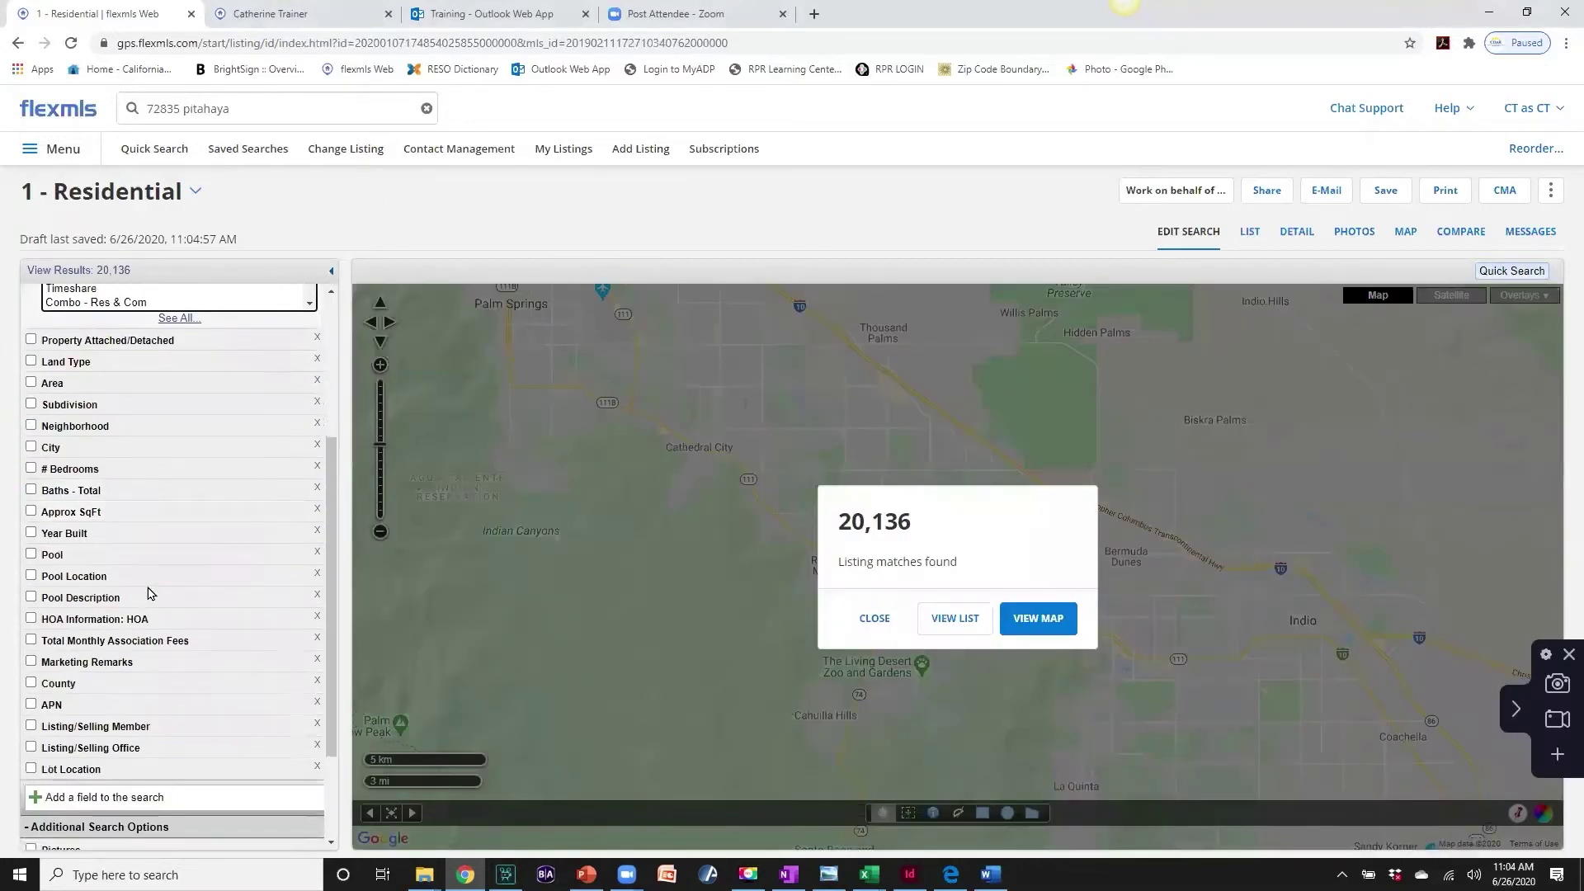
click(59, 599)
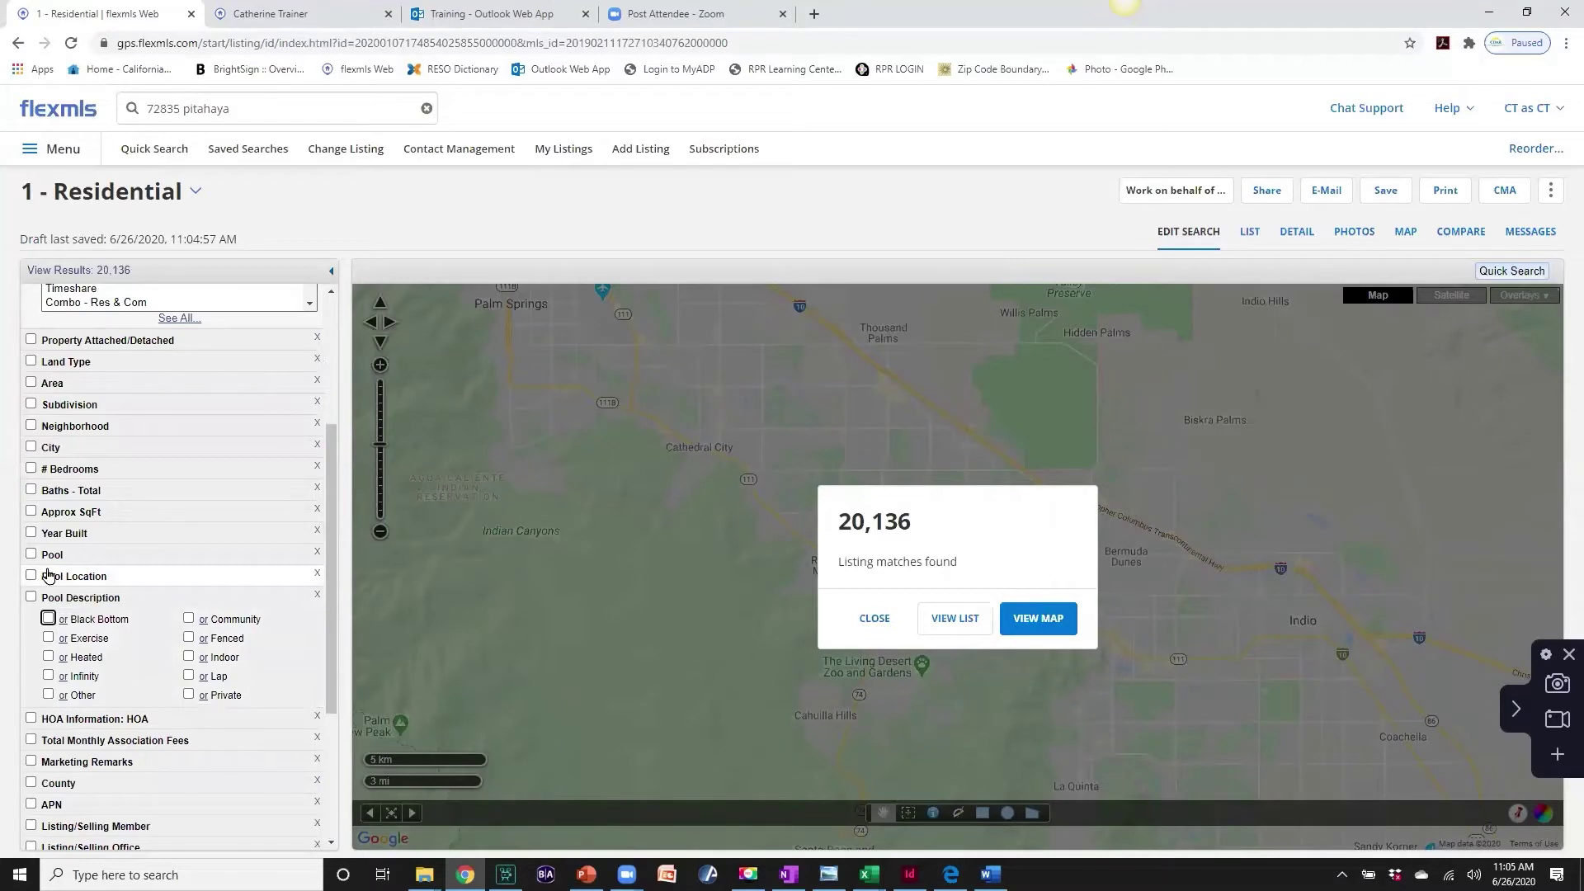
click(70, 575)
click(189, 597)
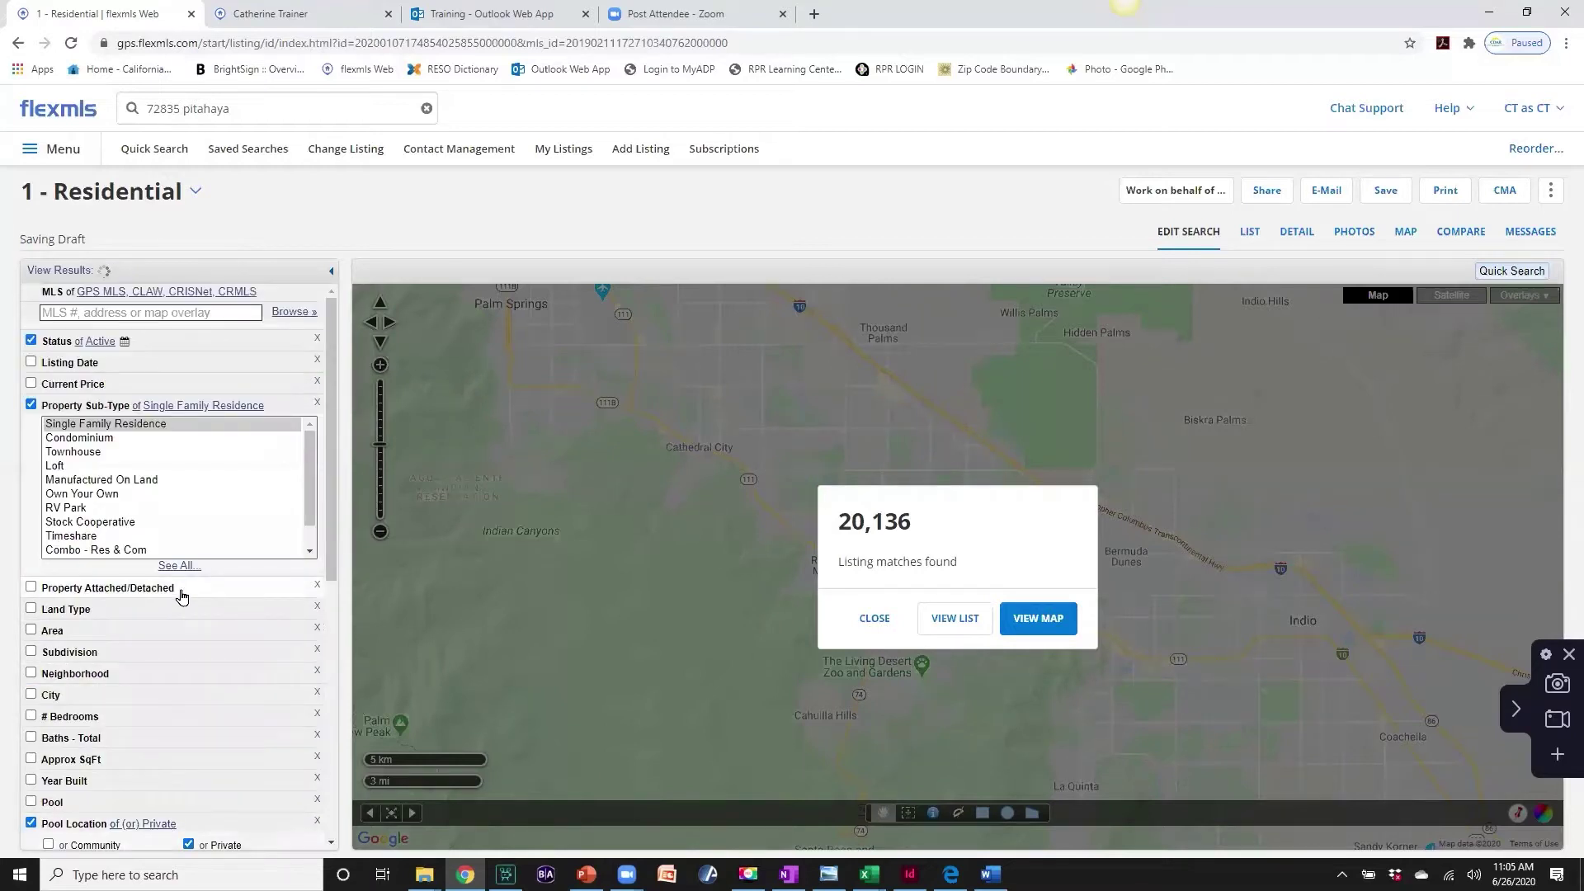
scroll(202, 682, down, 2)
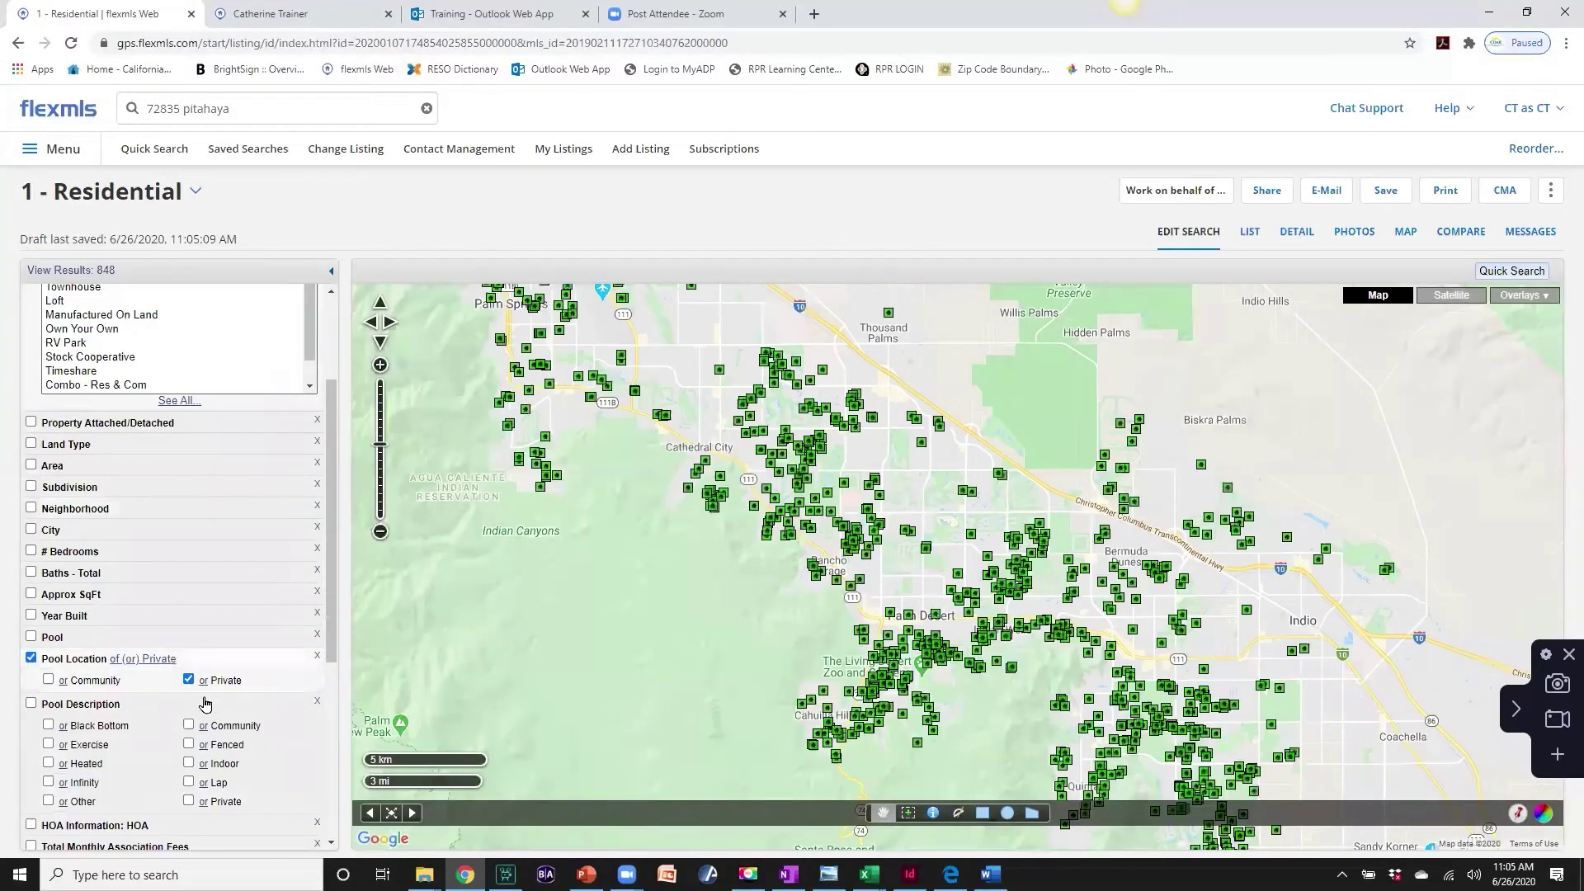
scroll(196, 721, up, 2)
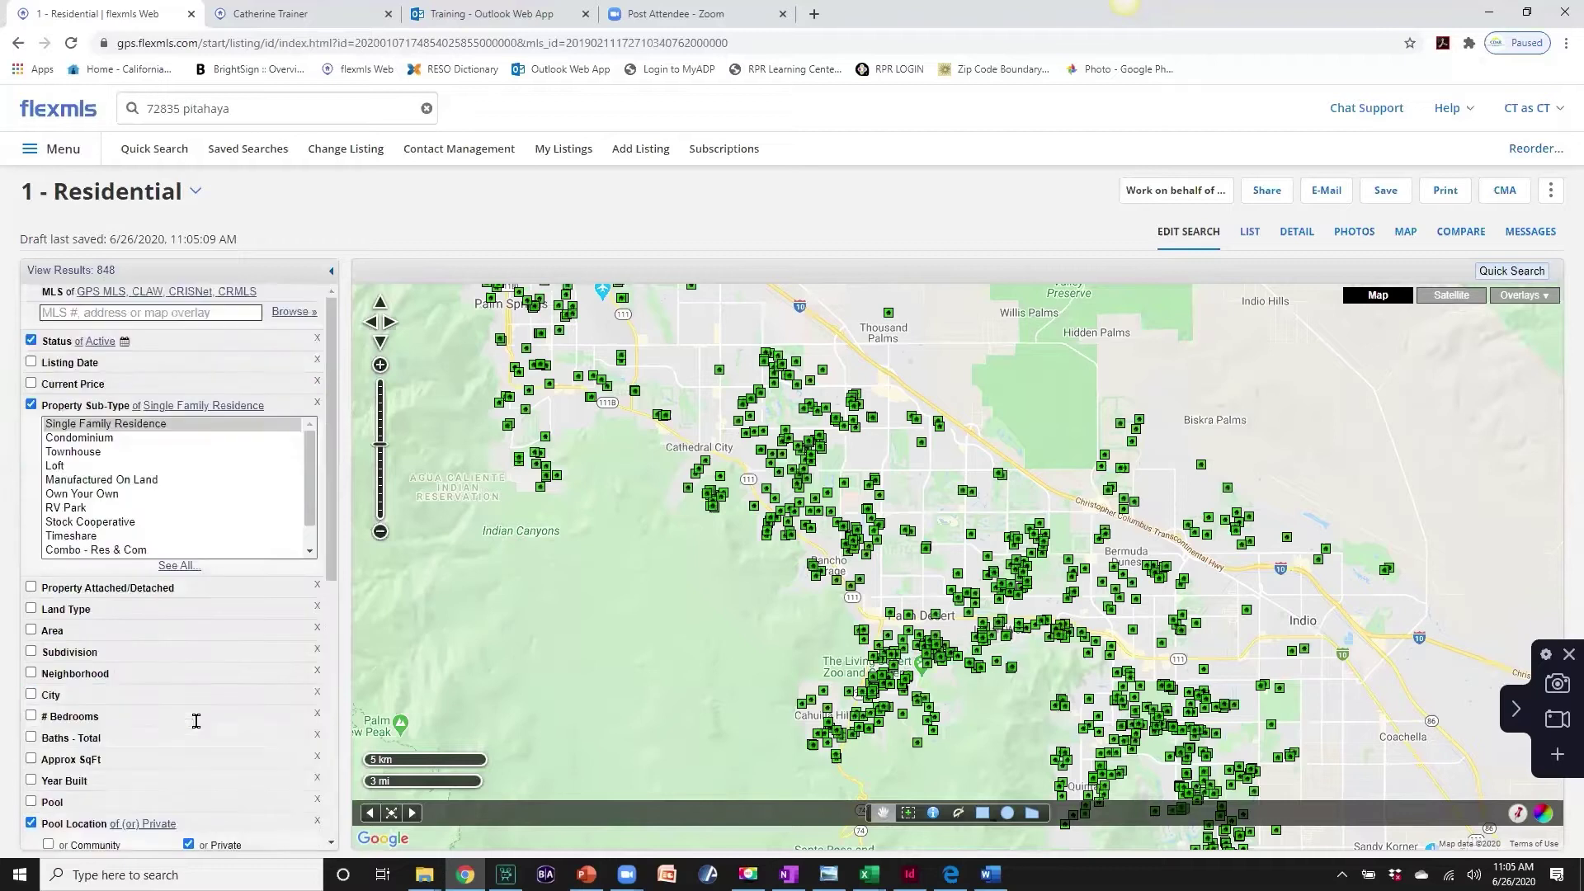
- Set the Current Price range to 0–500,000
click(74, 385)
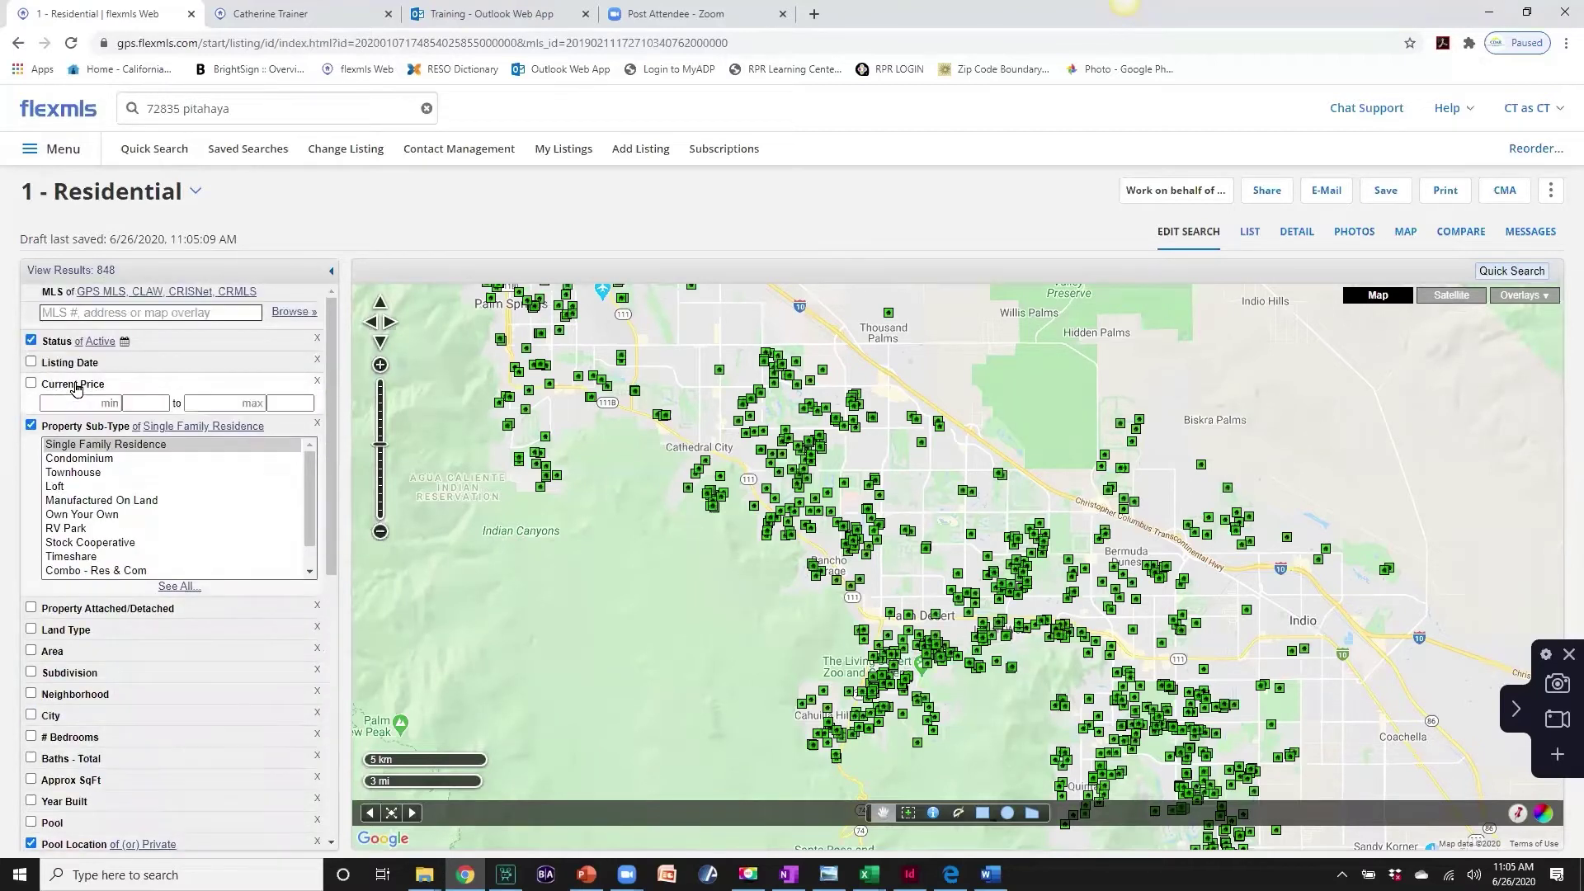
click(188, 400)
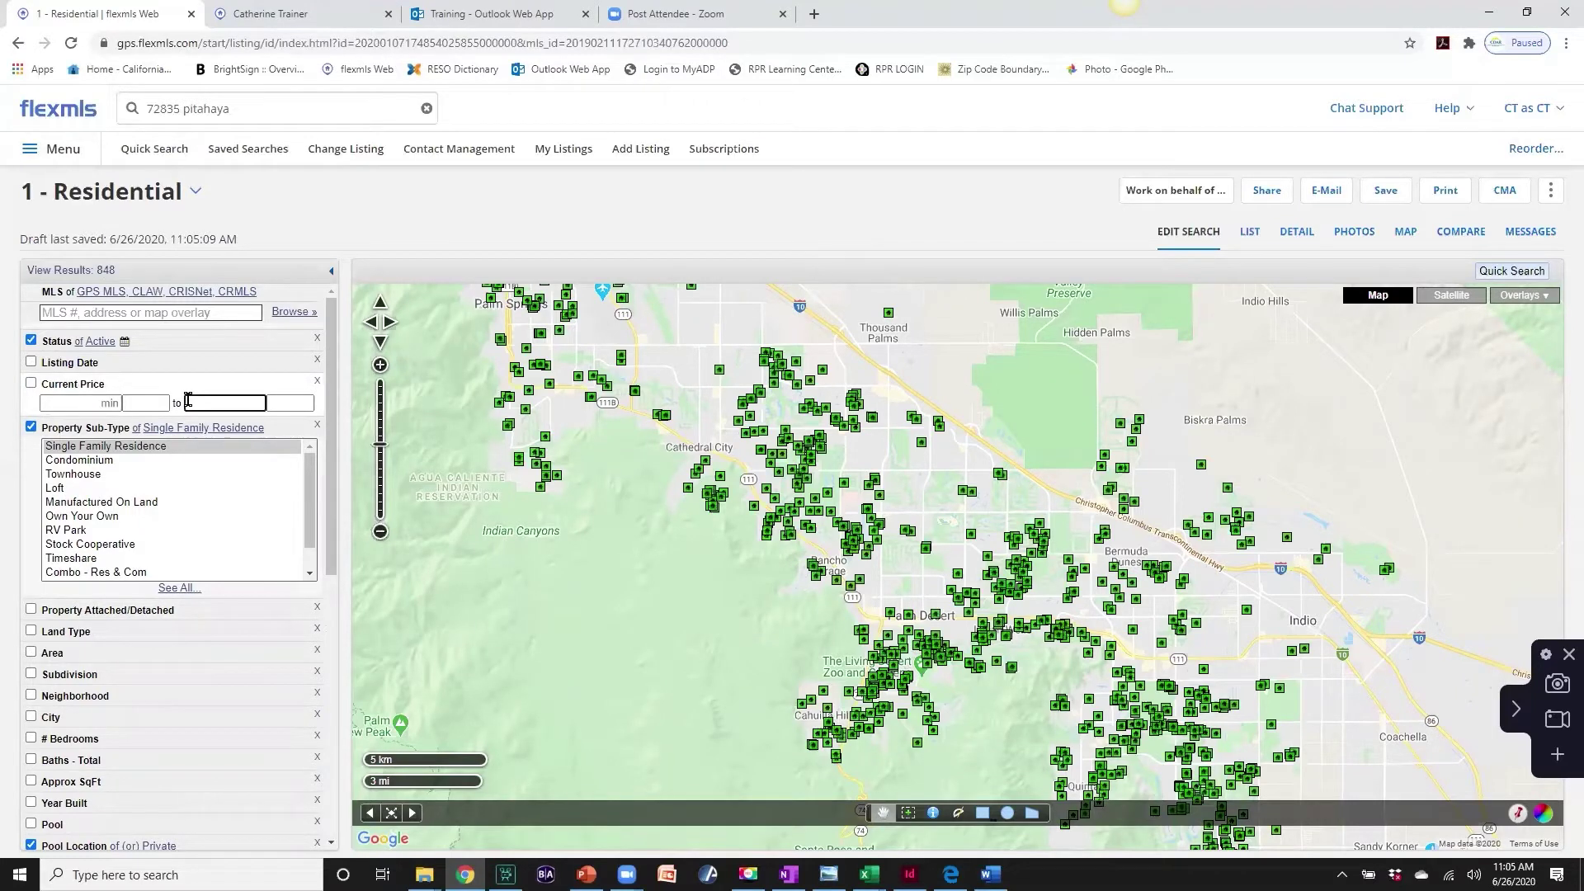
text(500)
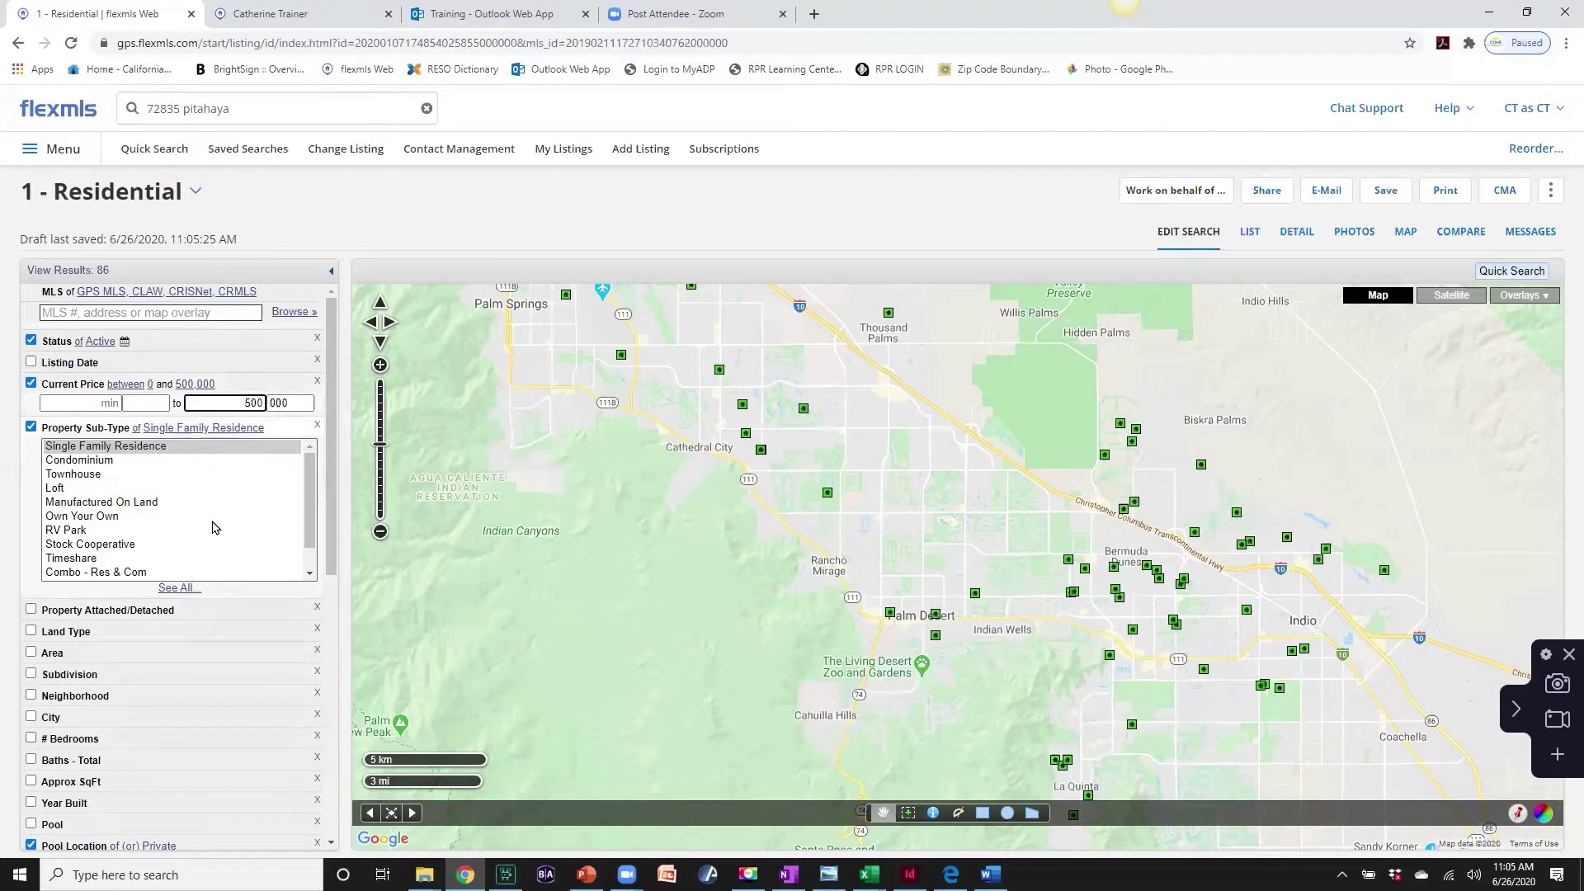
scroll(212, 528, down, 1)
scroll(173, 683, down, 2)
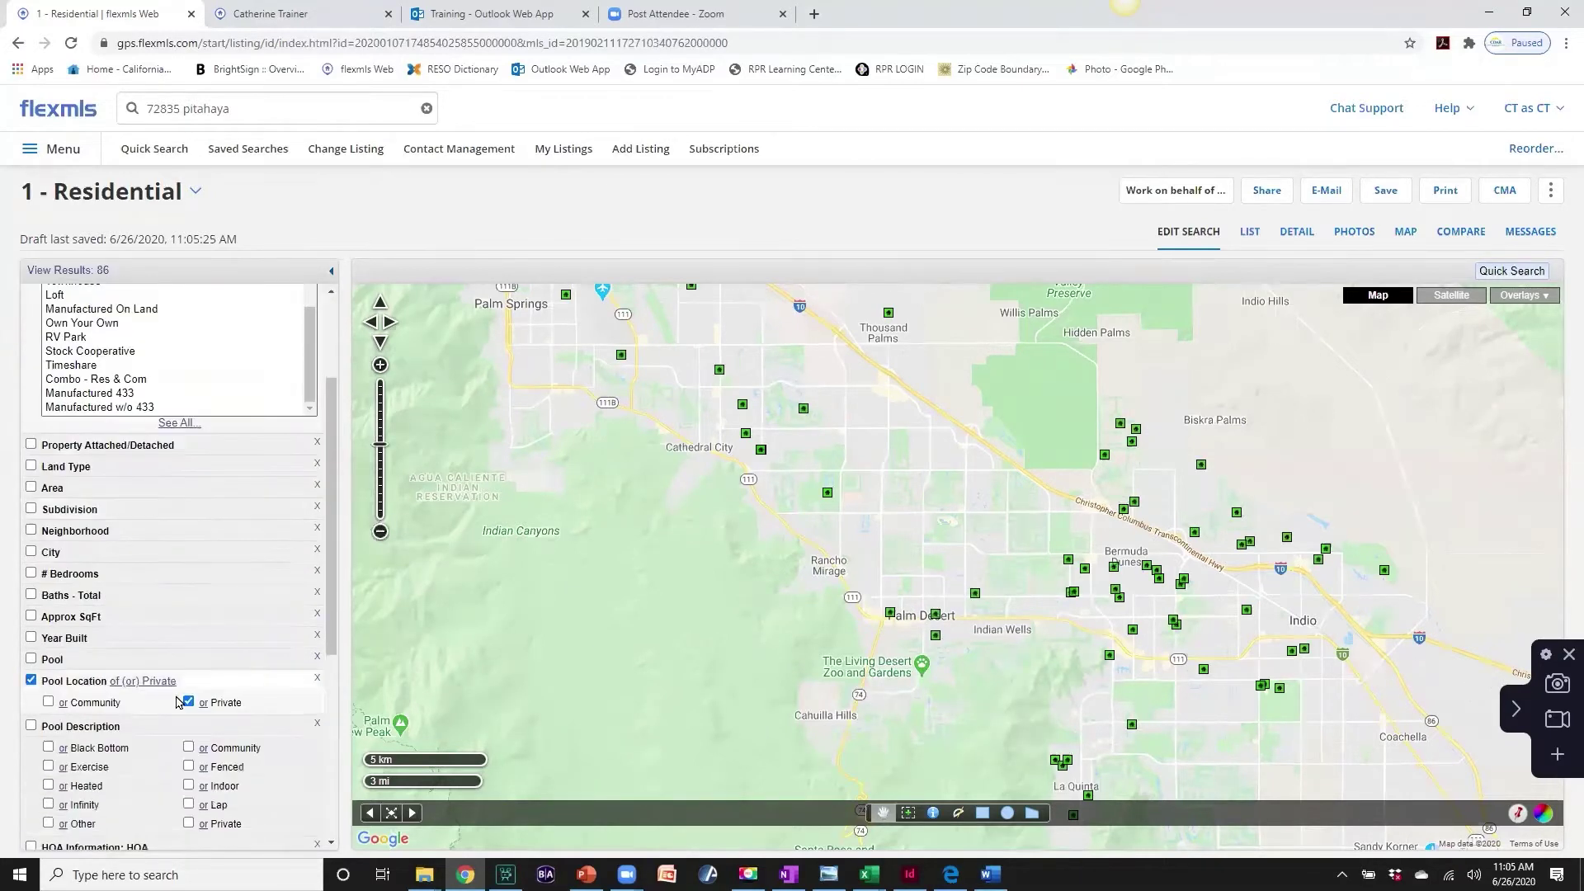
- Require a minimum of 3 bedrooms and 1600 approximate square feet
click(32, 573)
text(3)
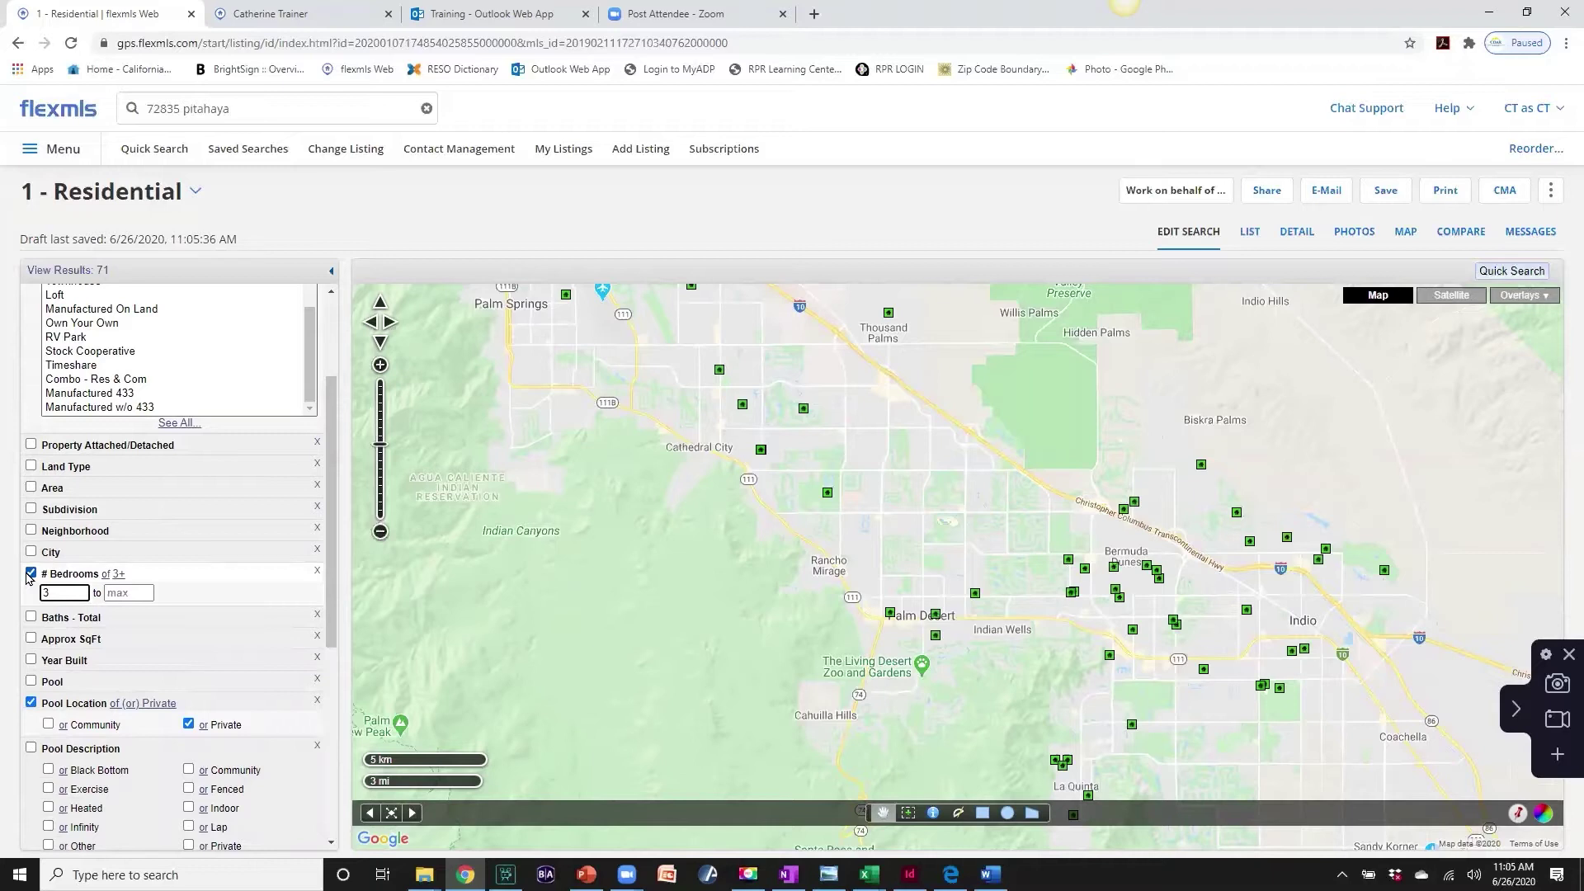
click(32, 638)
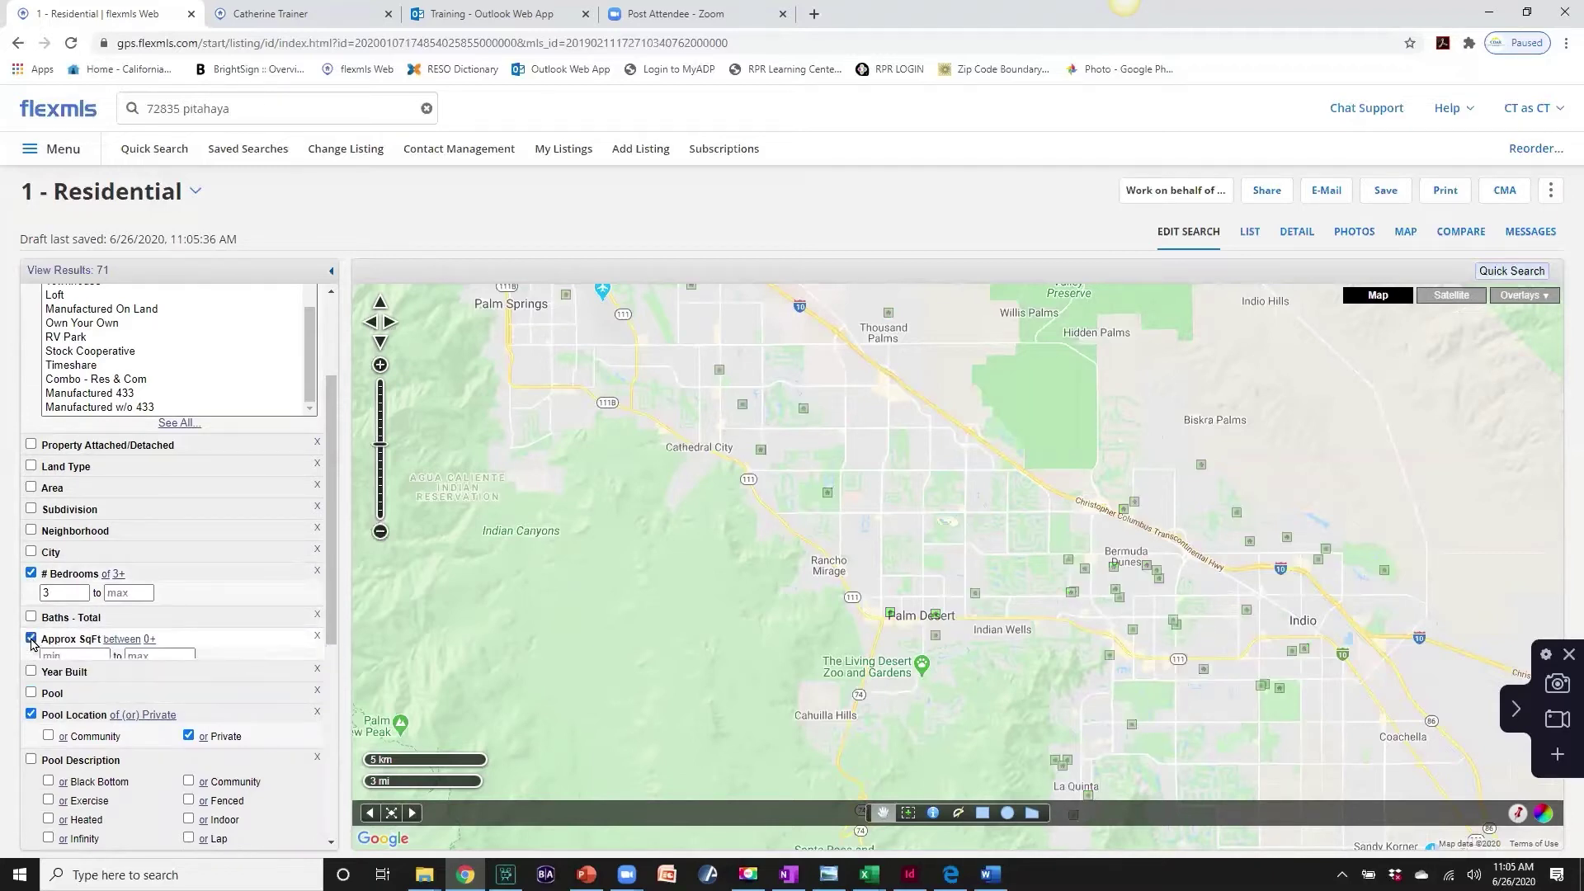
click(59, 658)
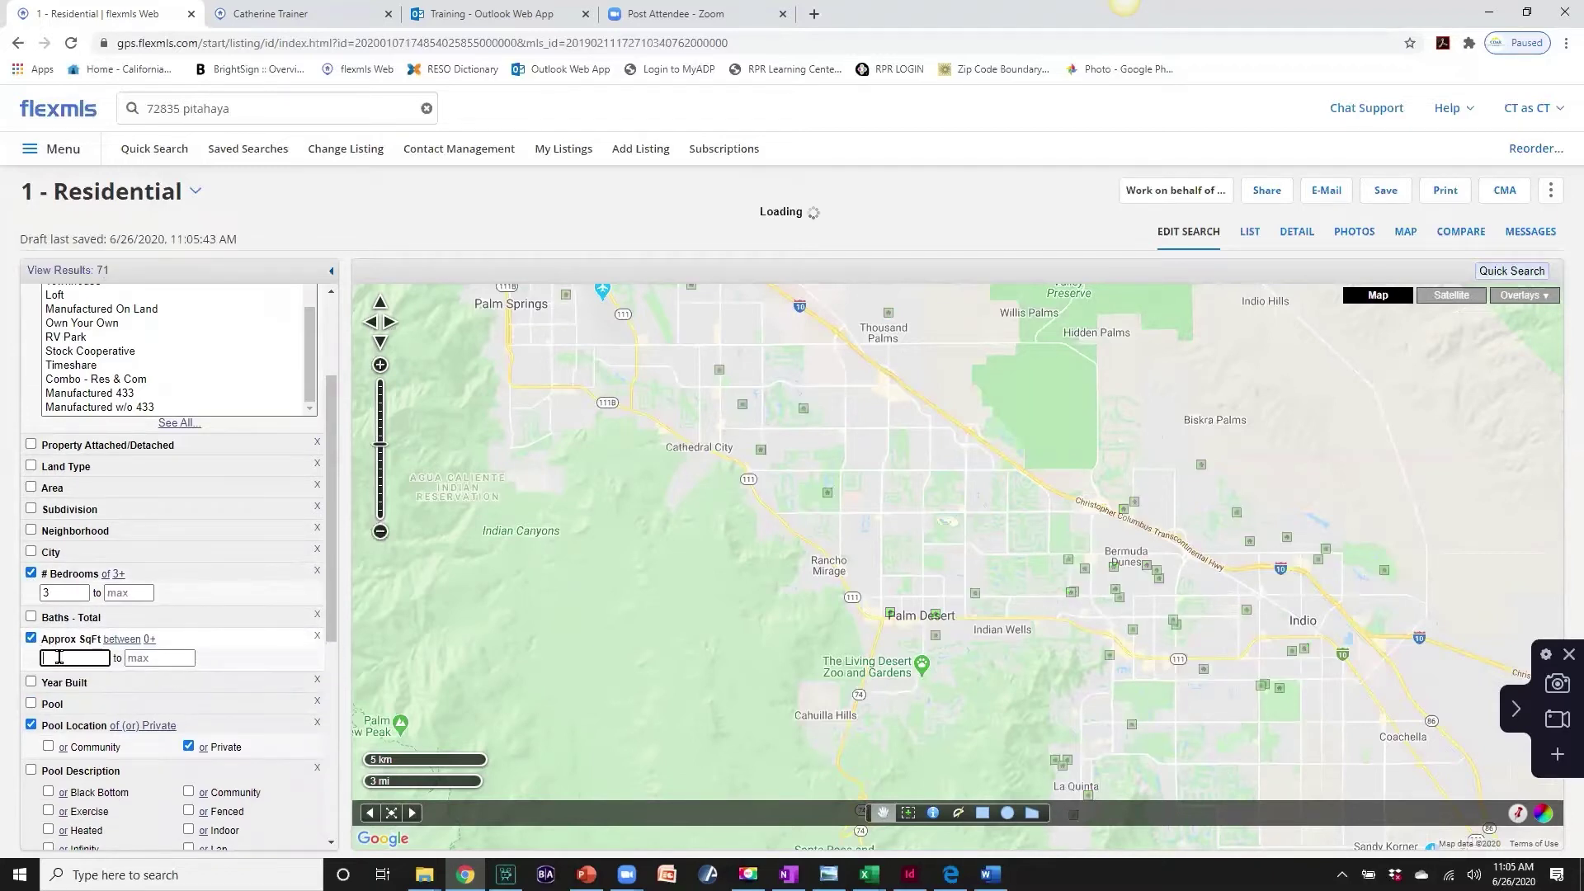
text(1600)
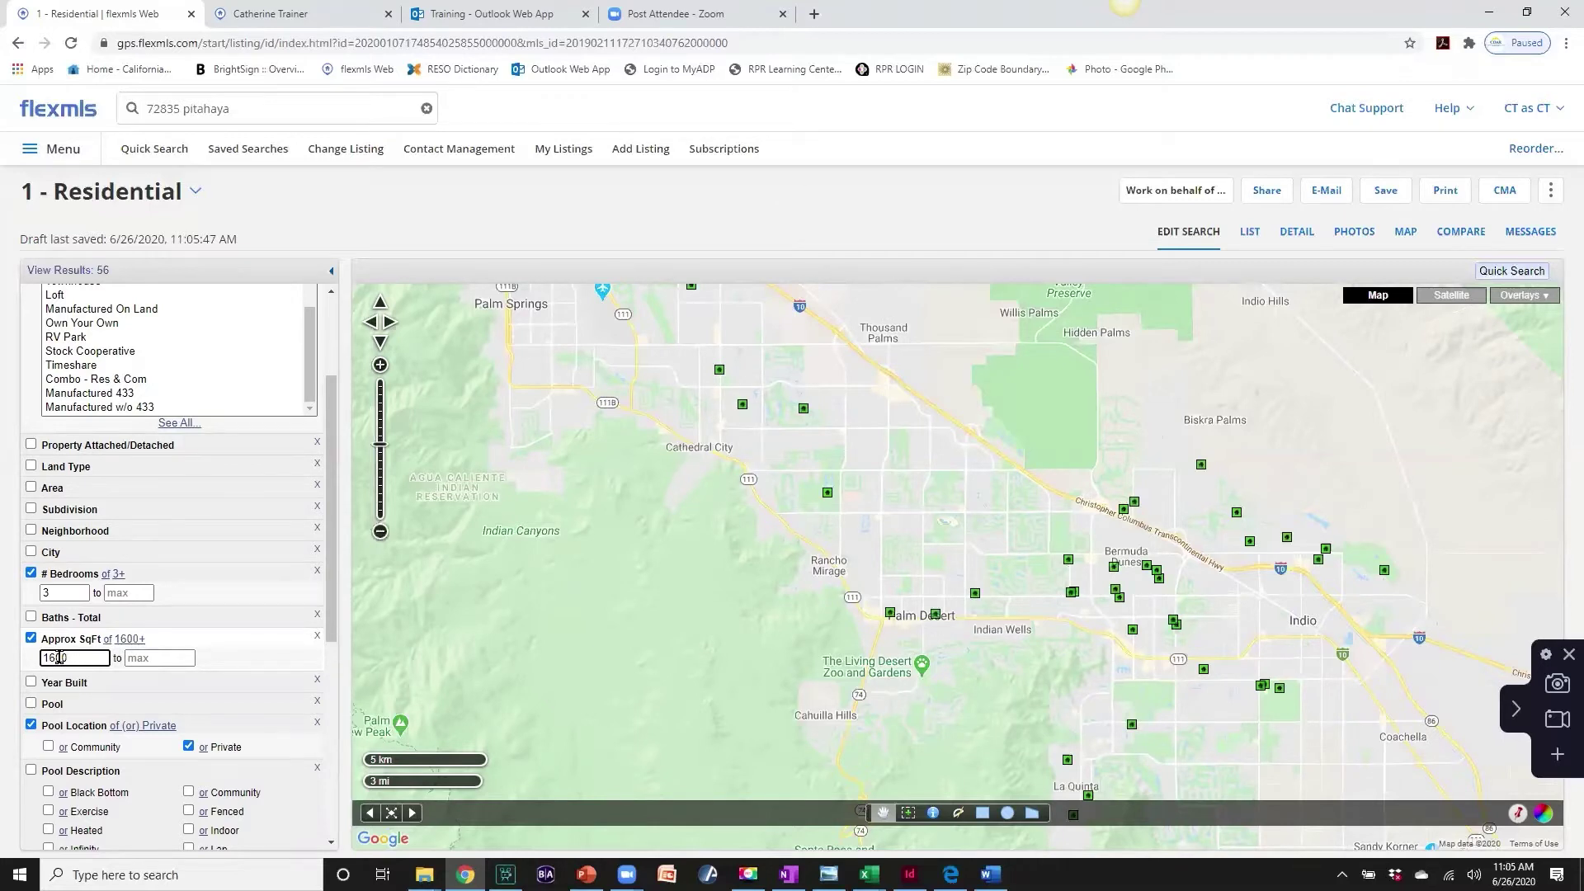
scroll(59, 658, up, 2)
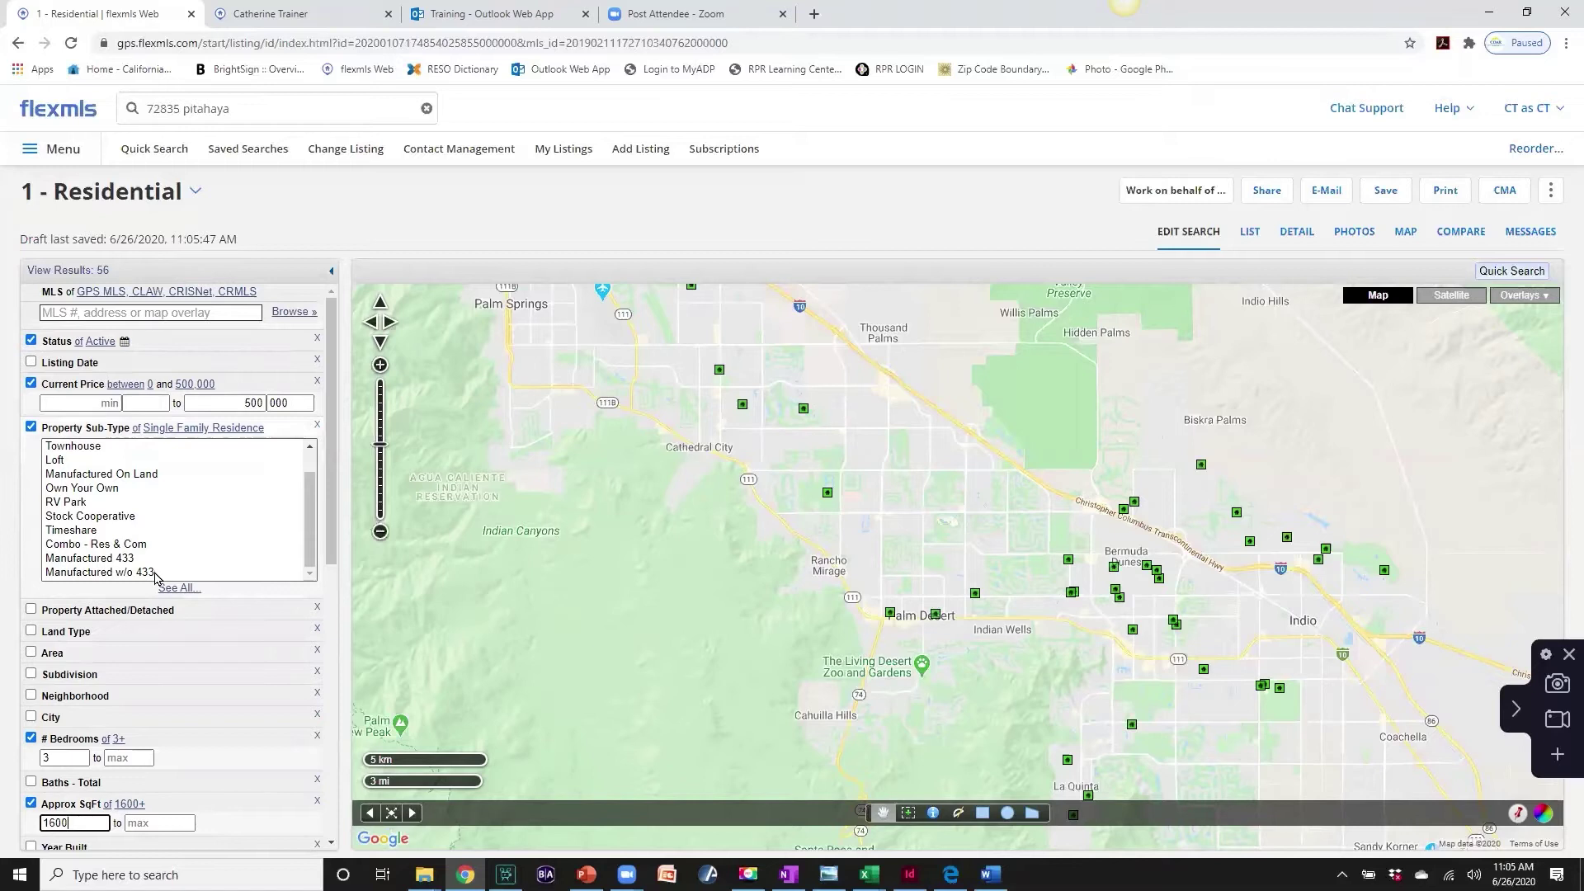
scroll(157, 577, down, 3)
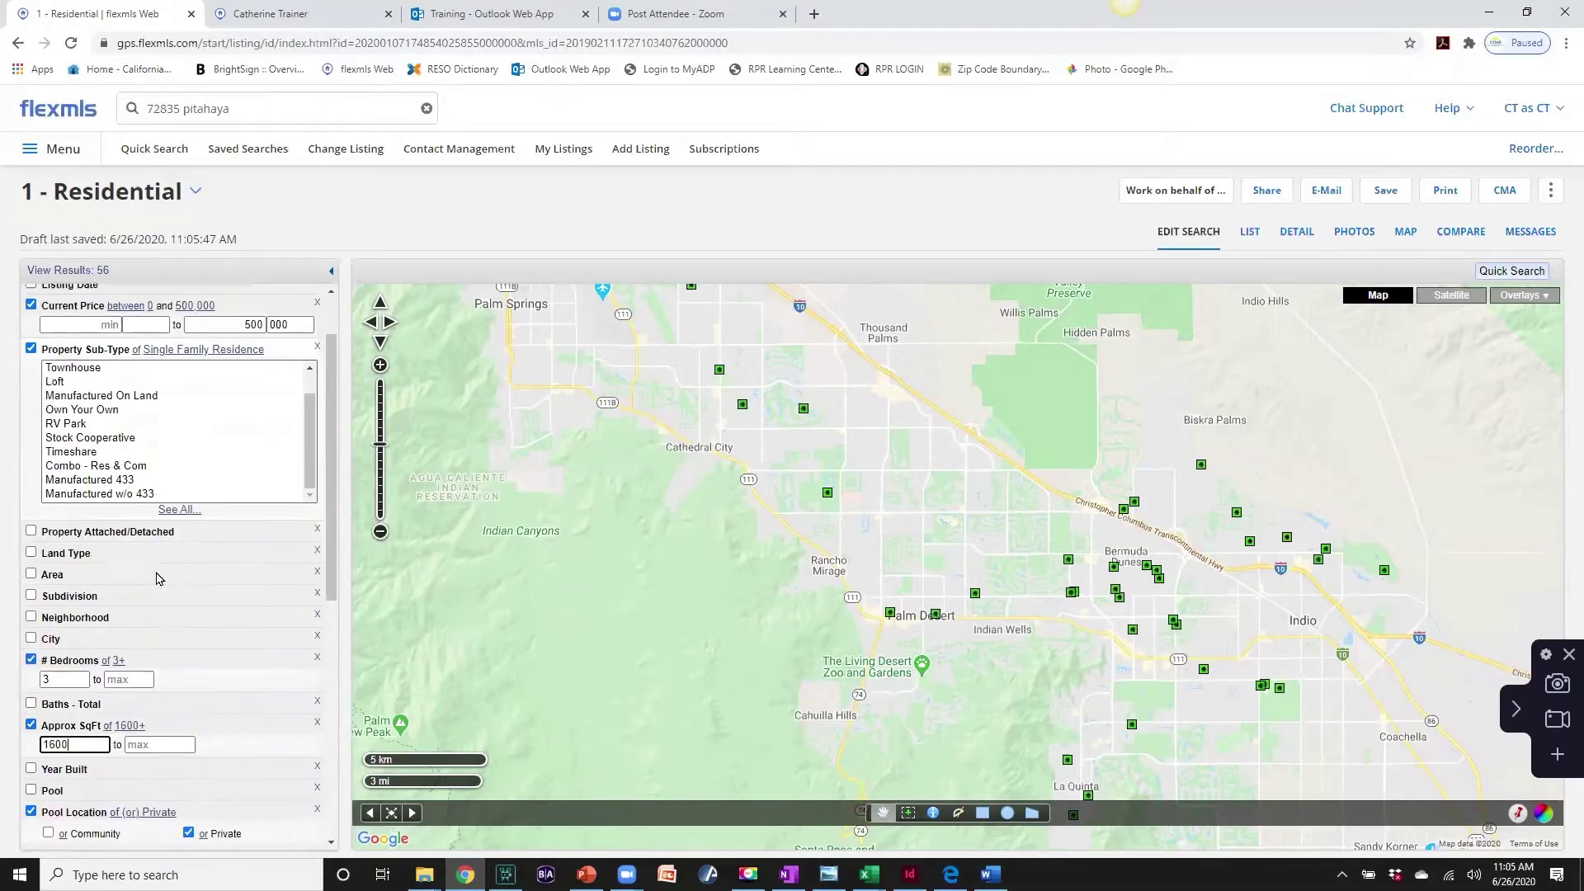
scroll(156, 577, down, 1)
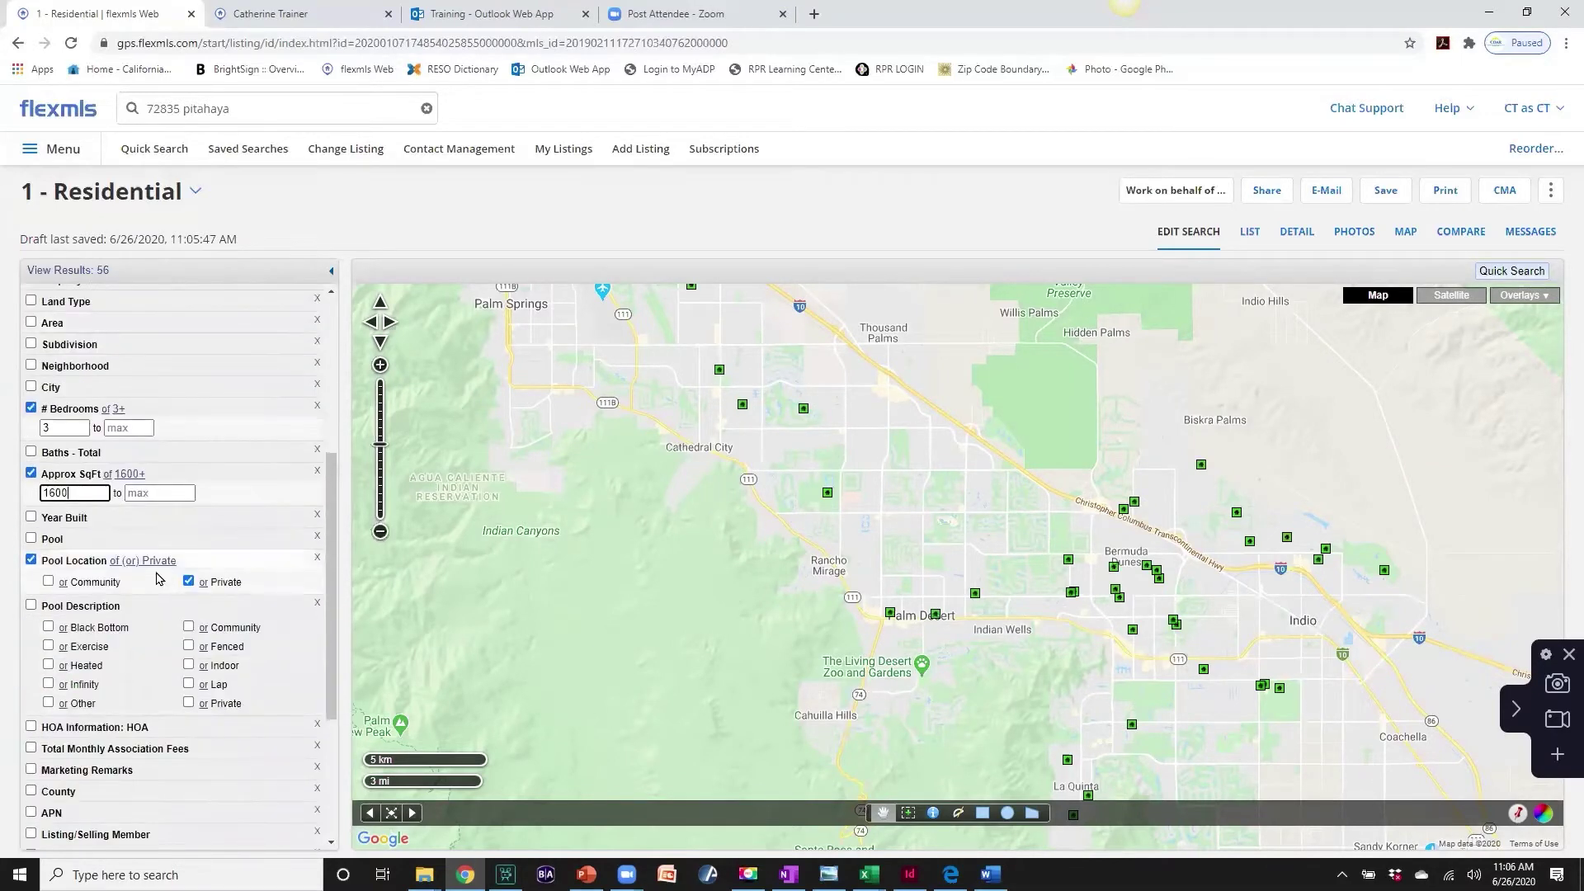
scroll(157, 576, down, 3)
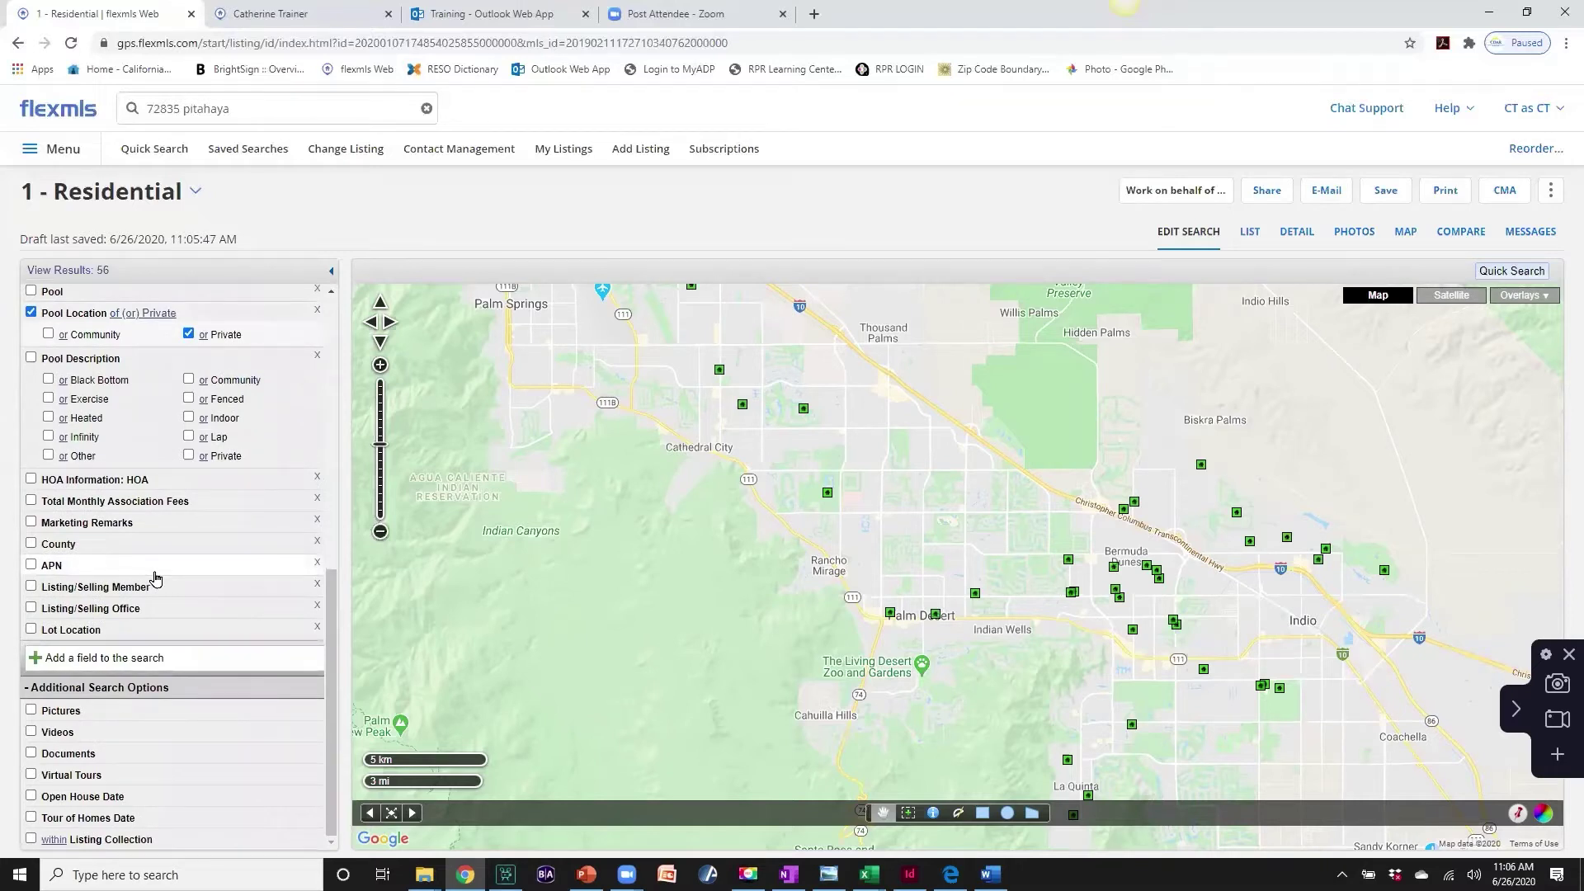
scroll(155, 578, up, 4)
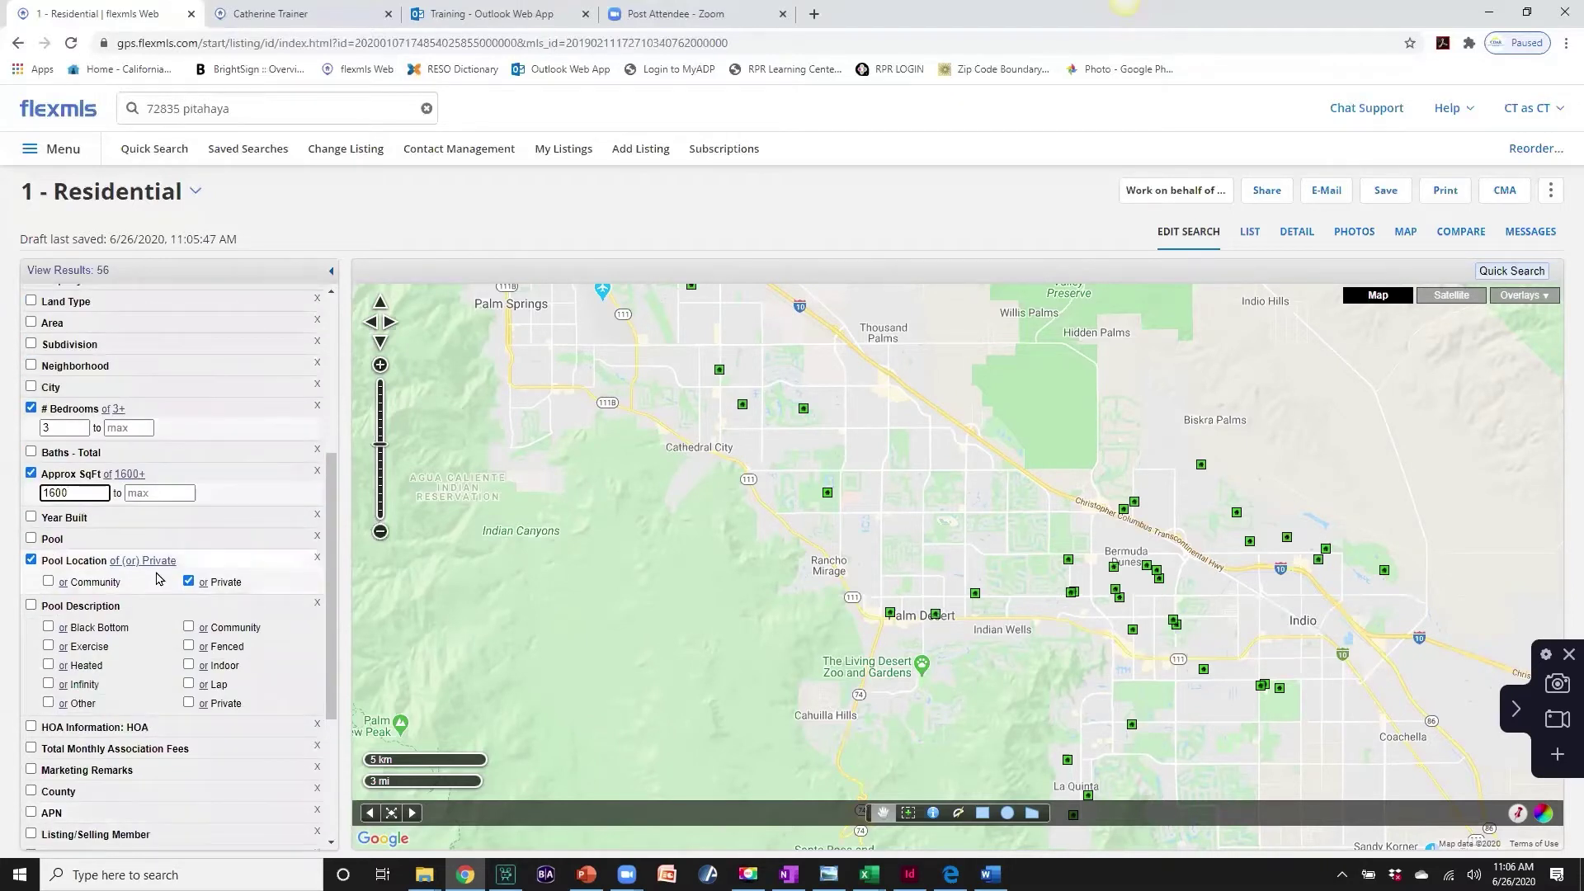
scroll(155, 573, up, 2)
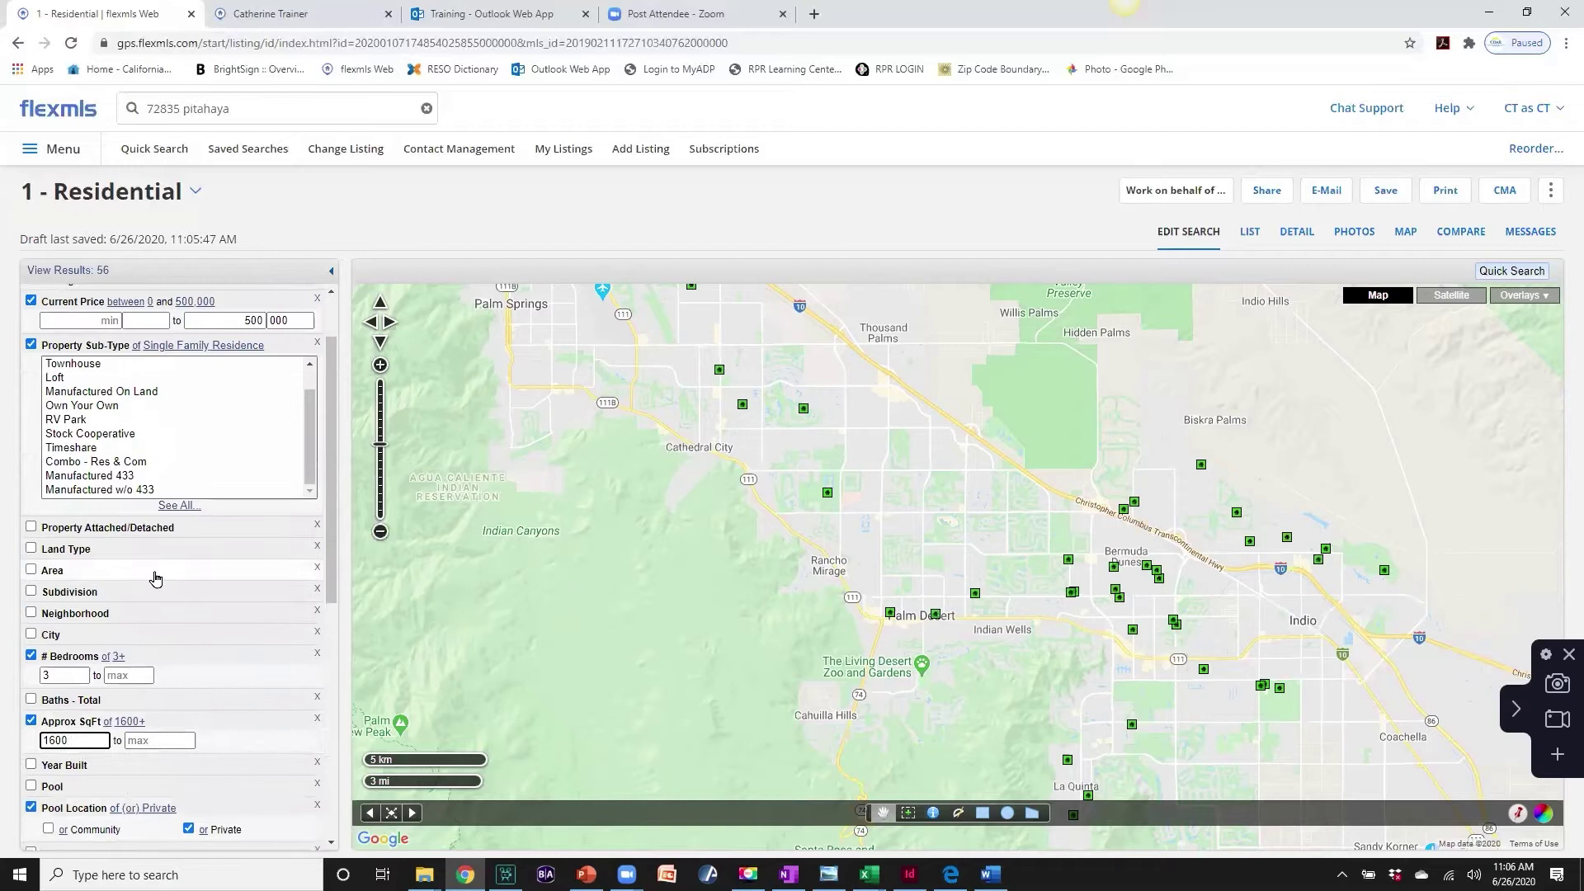
scroll(155, 577, up, 1)
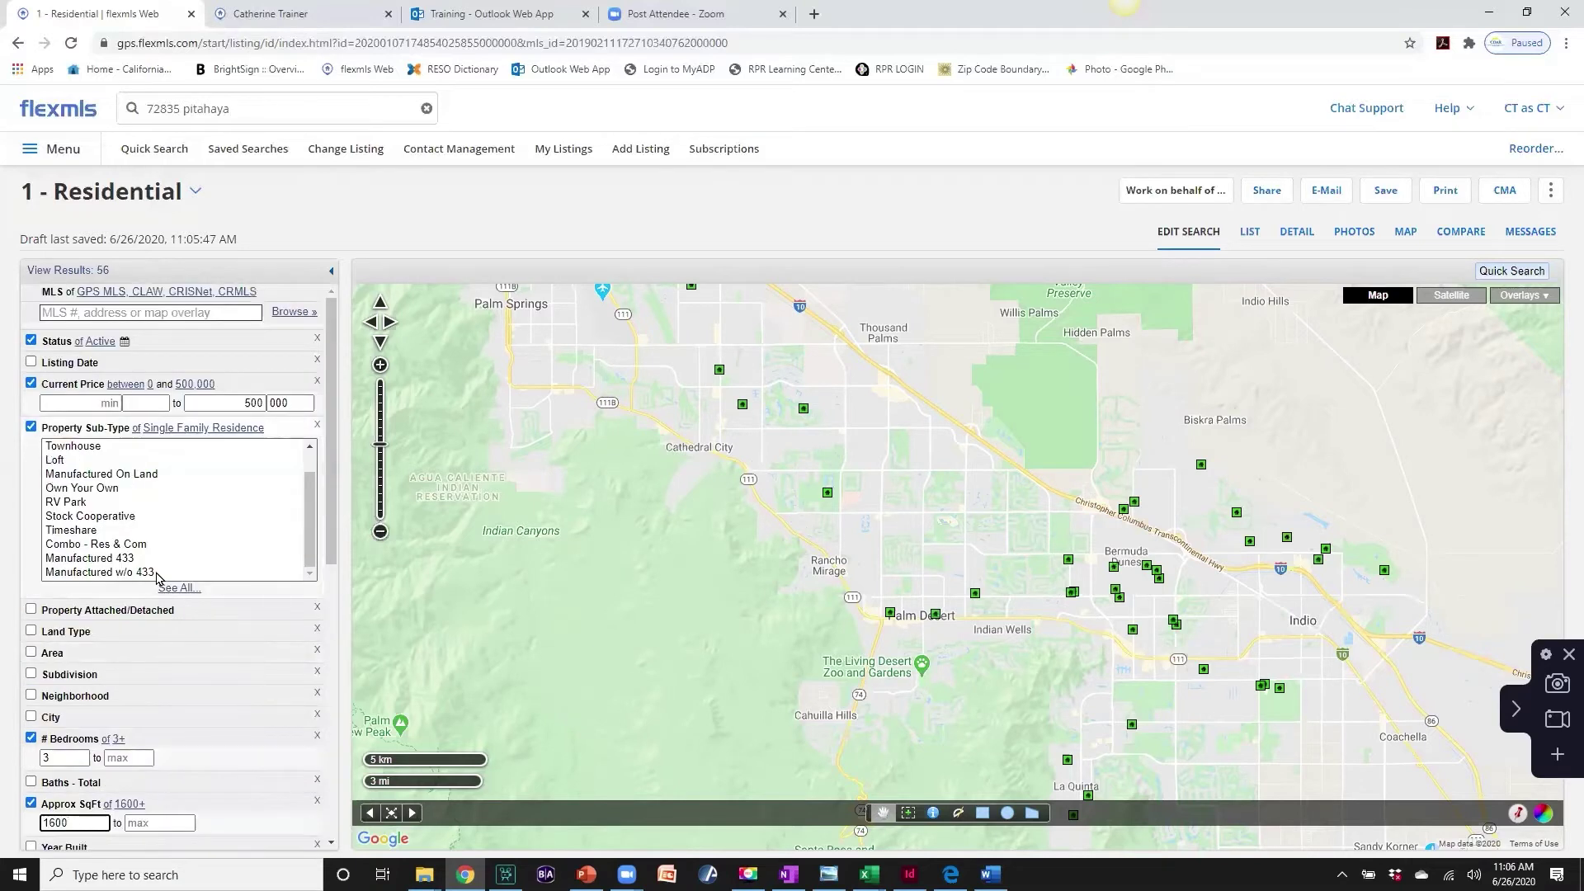
- Add a City filter for Palm Desert, La Quinta and Cathedral City
click(54, 719)
click(58, 738)
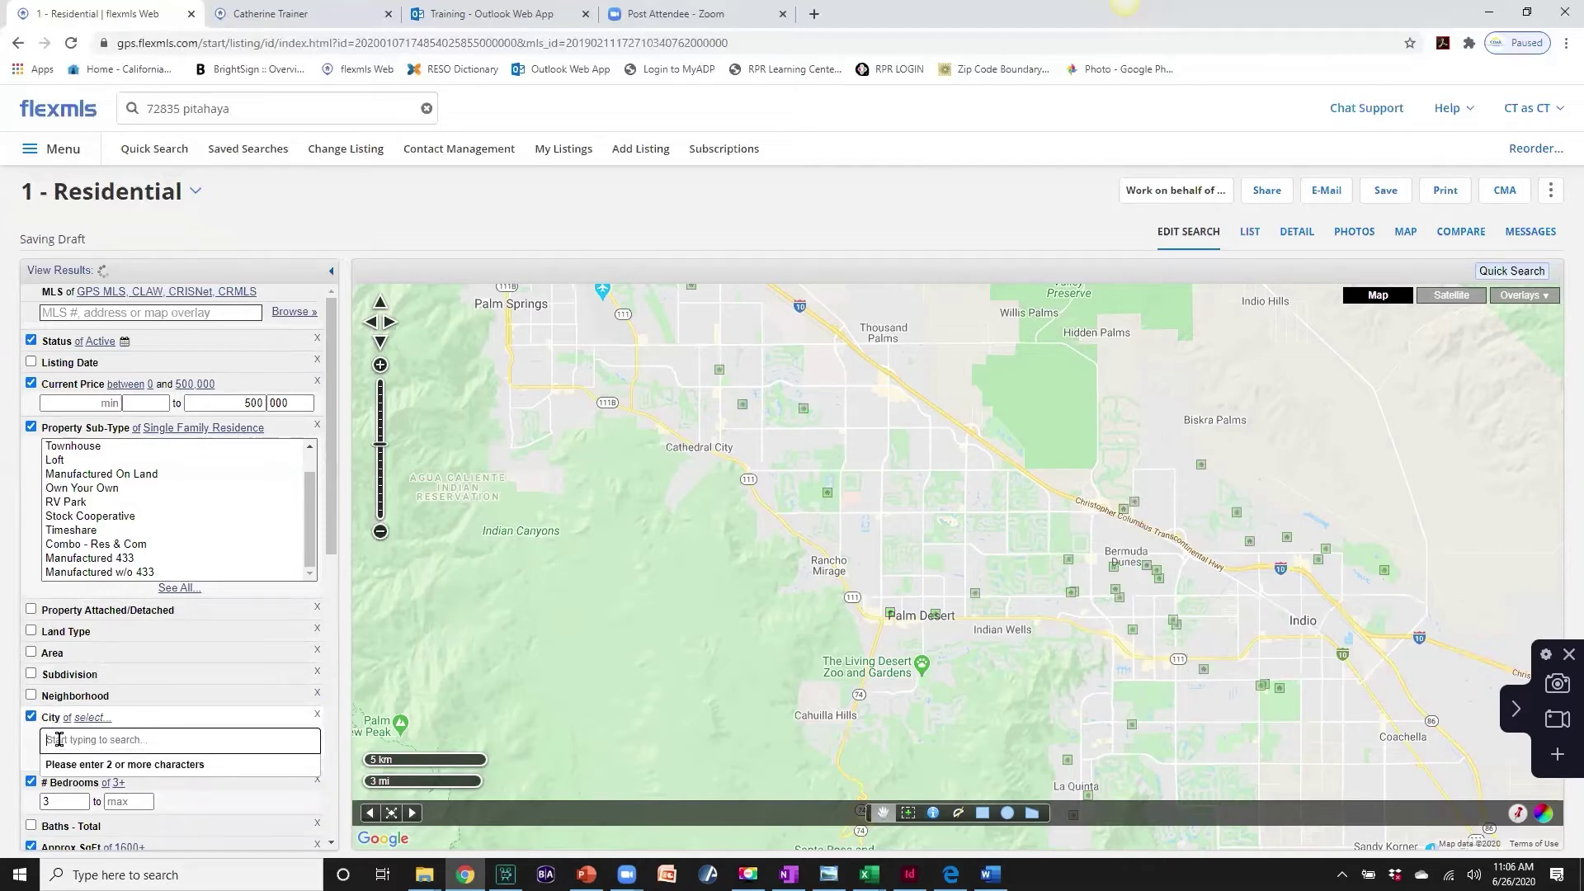
text(palm desert)
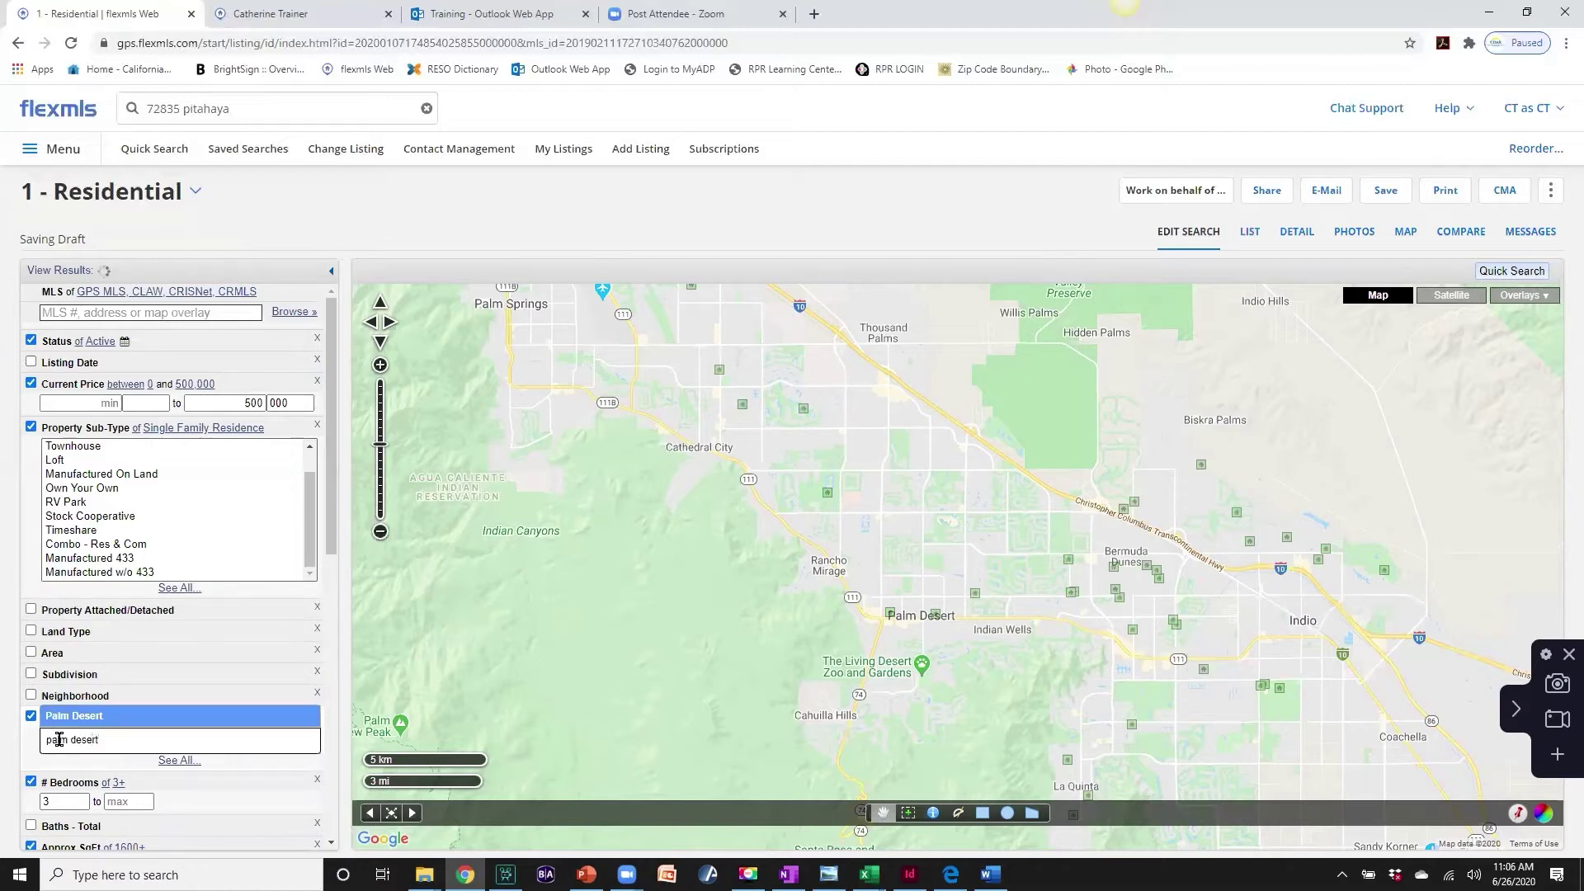
key(Return)
text(la)
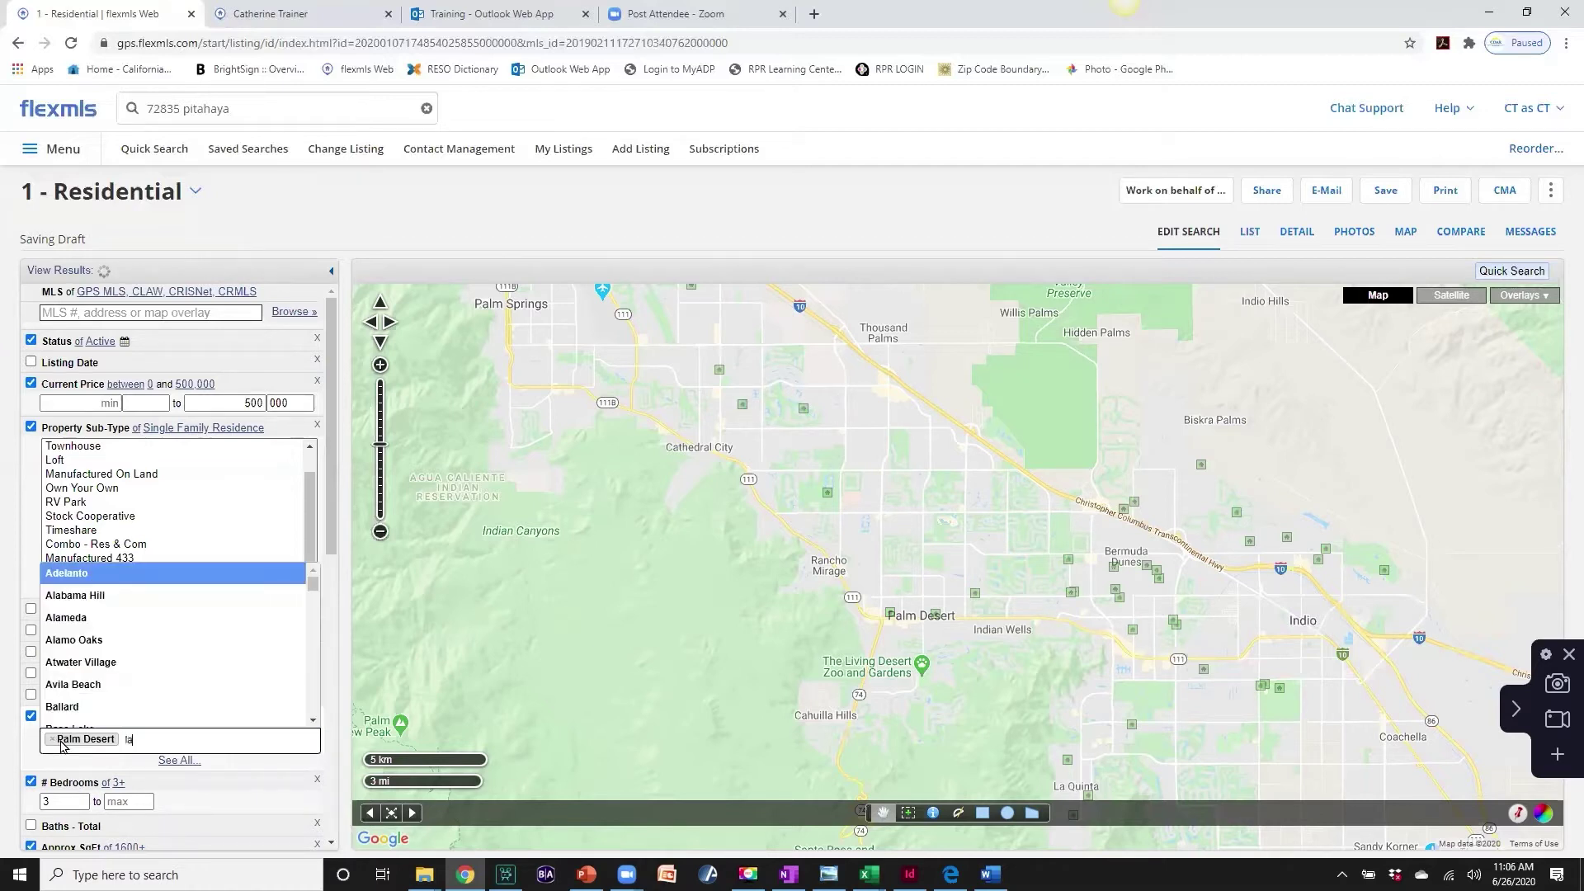
text( quinta)
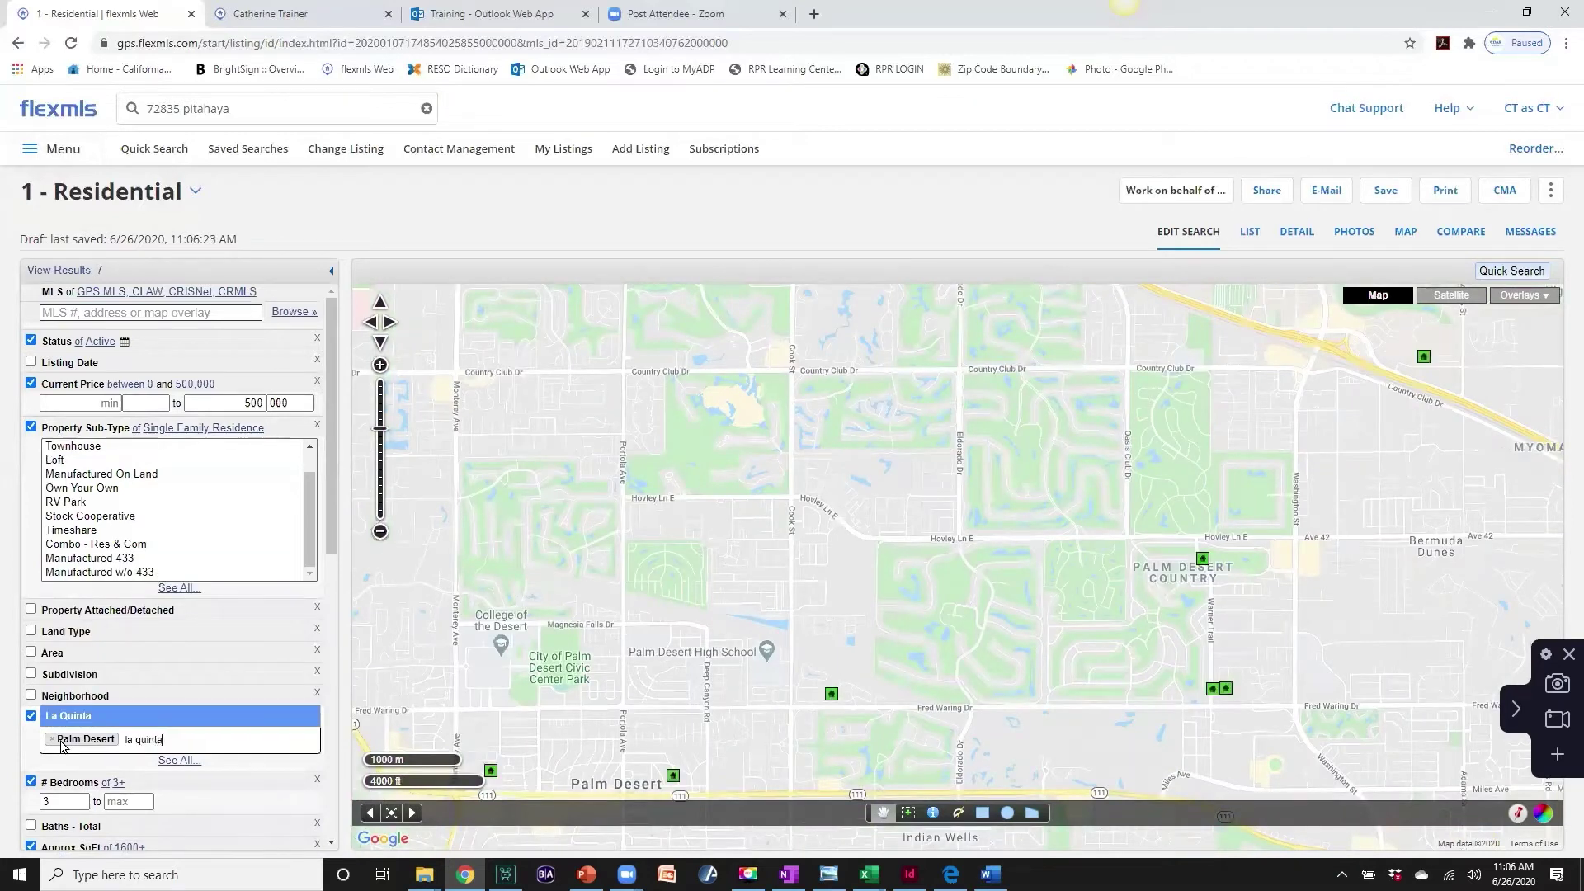
key(Return)
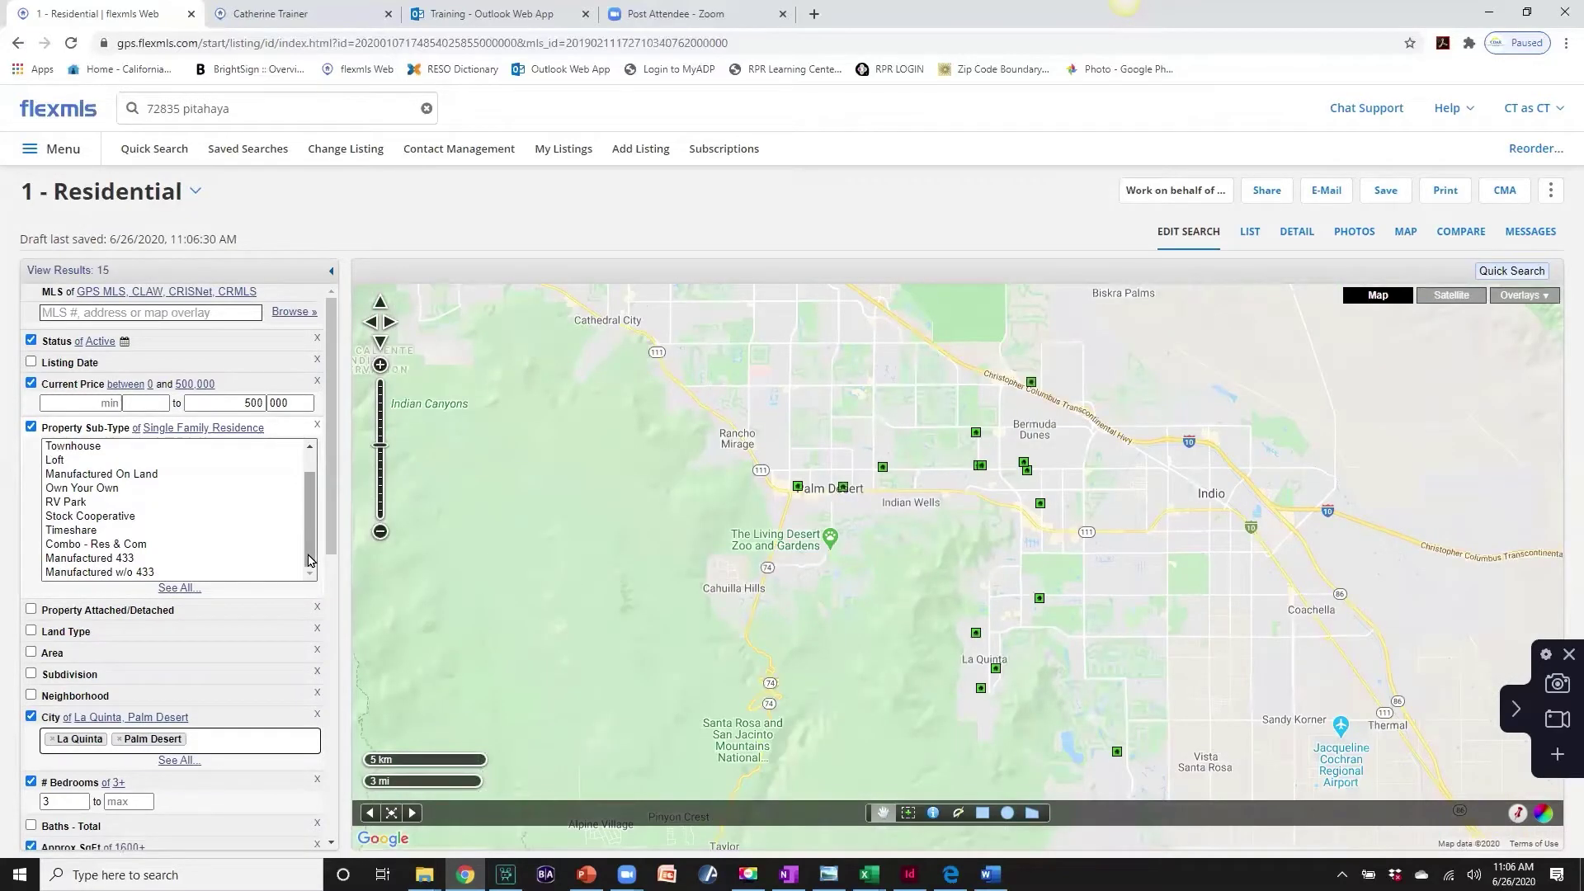
text(cathedr)
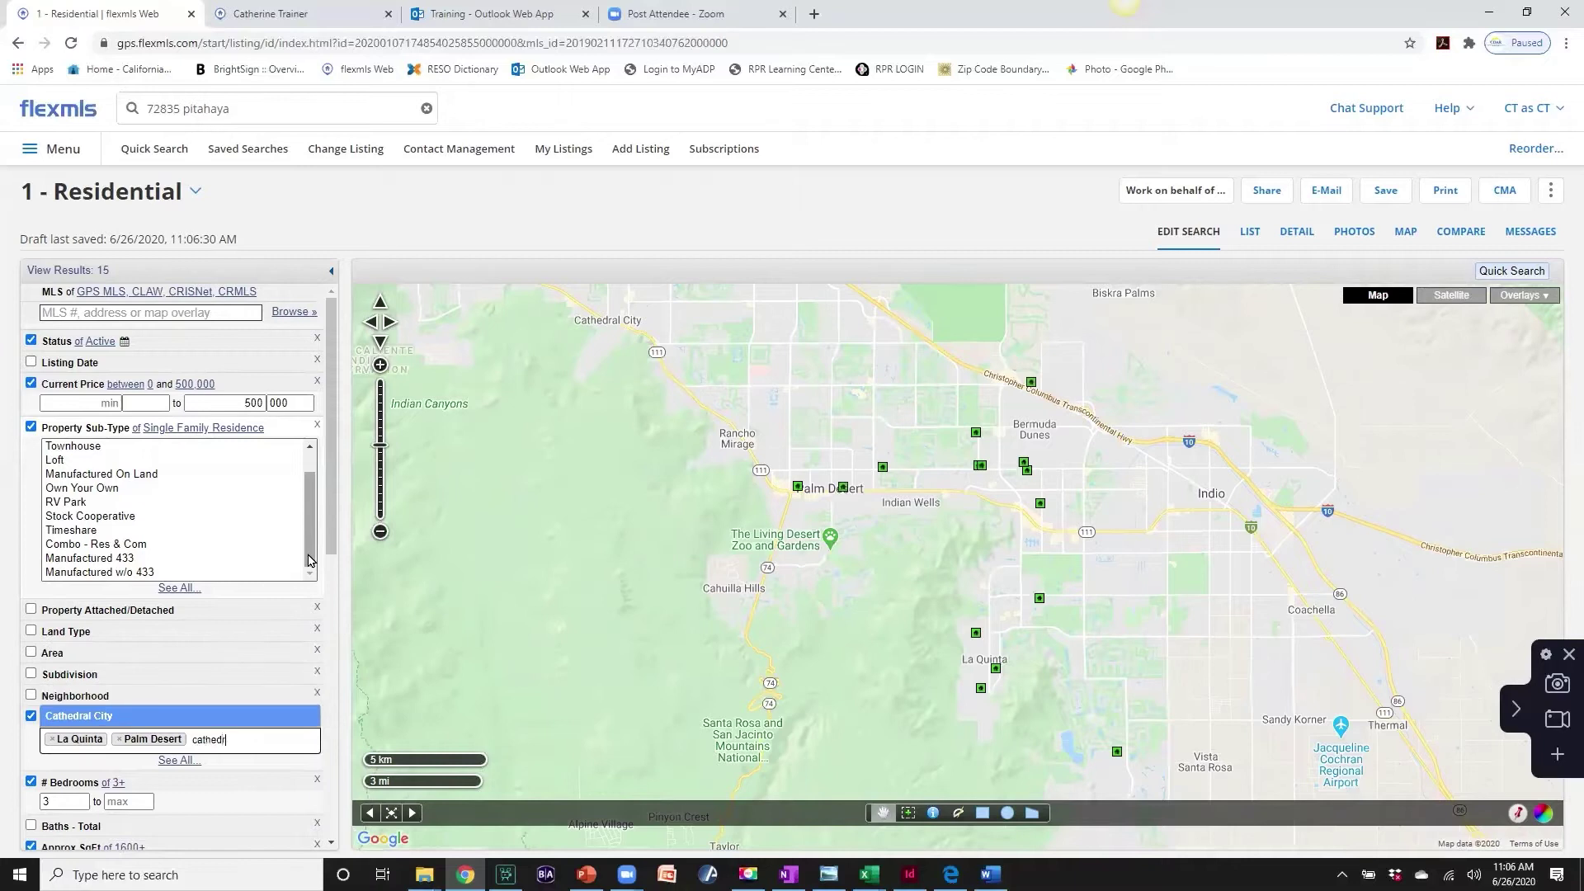
text(al city)
key(Return)
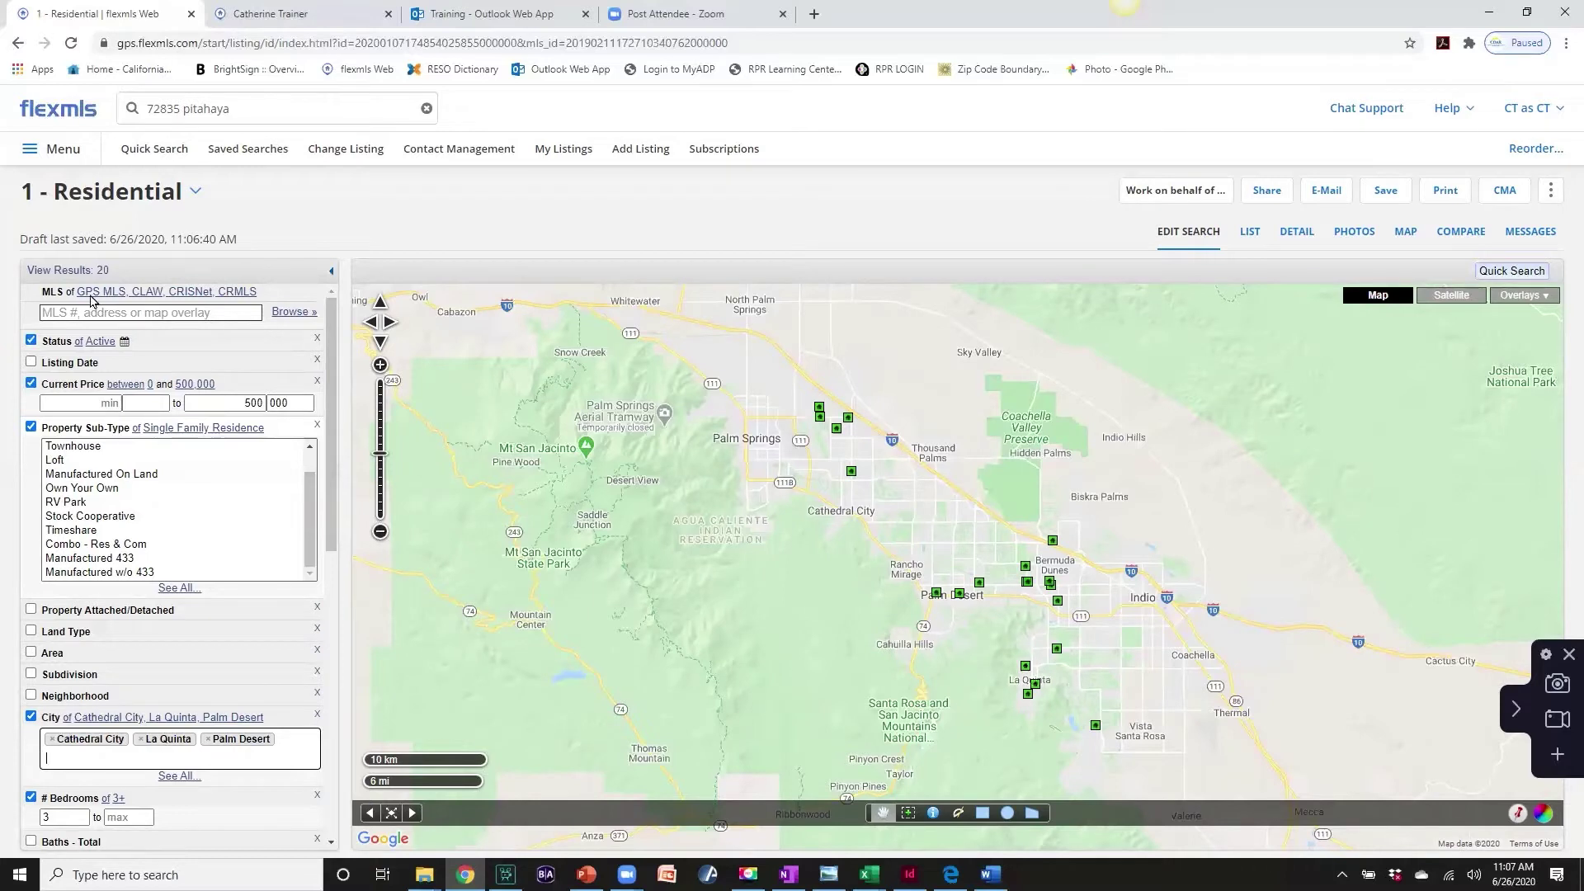
- Save as a new search named 'Pool Homes up to $500K', attached to a New contact
click(1385, 195)
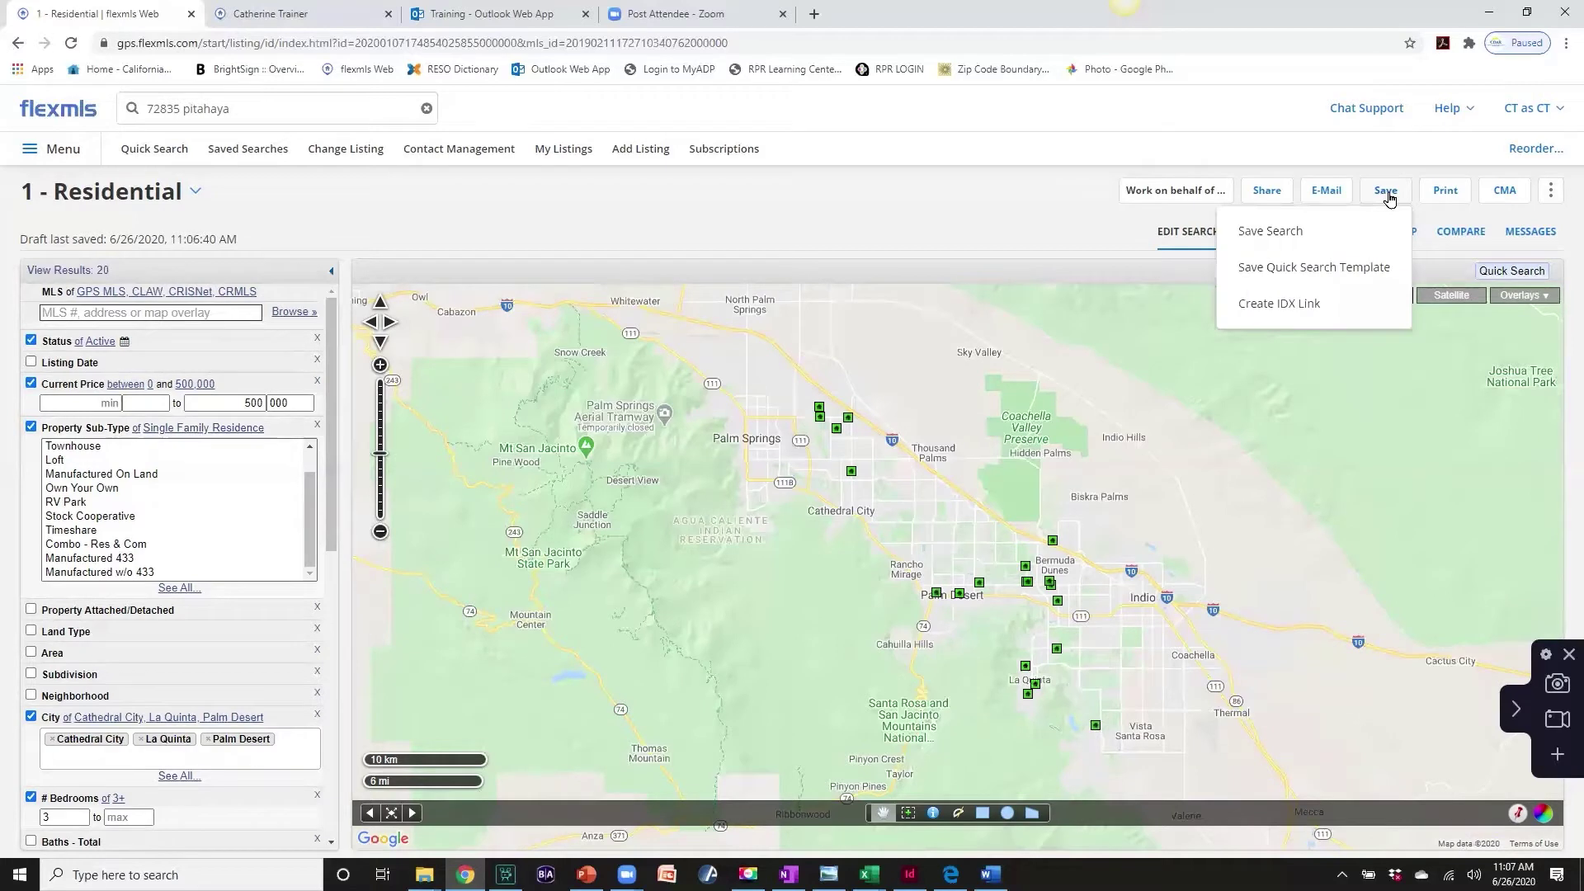
click(1289, 233)
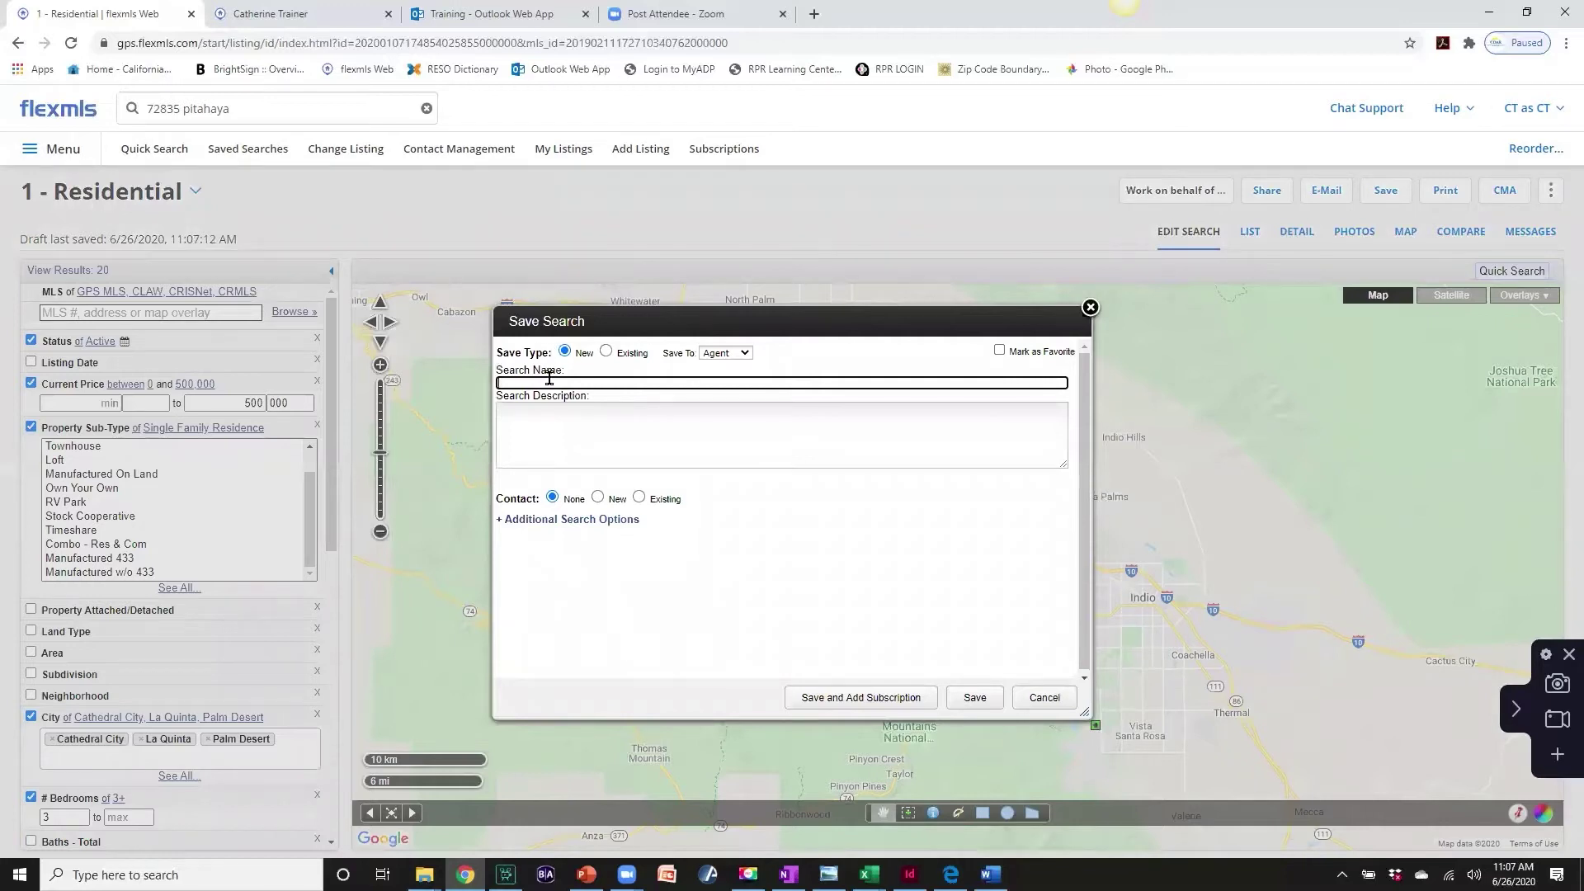
text(Pool Home)
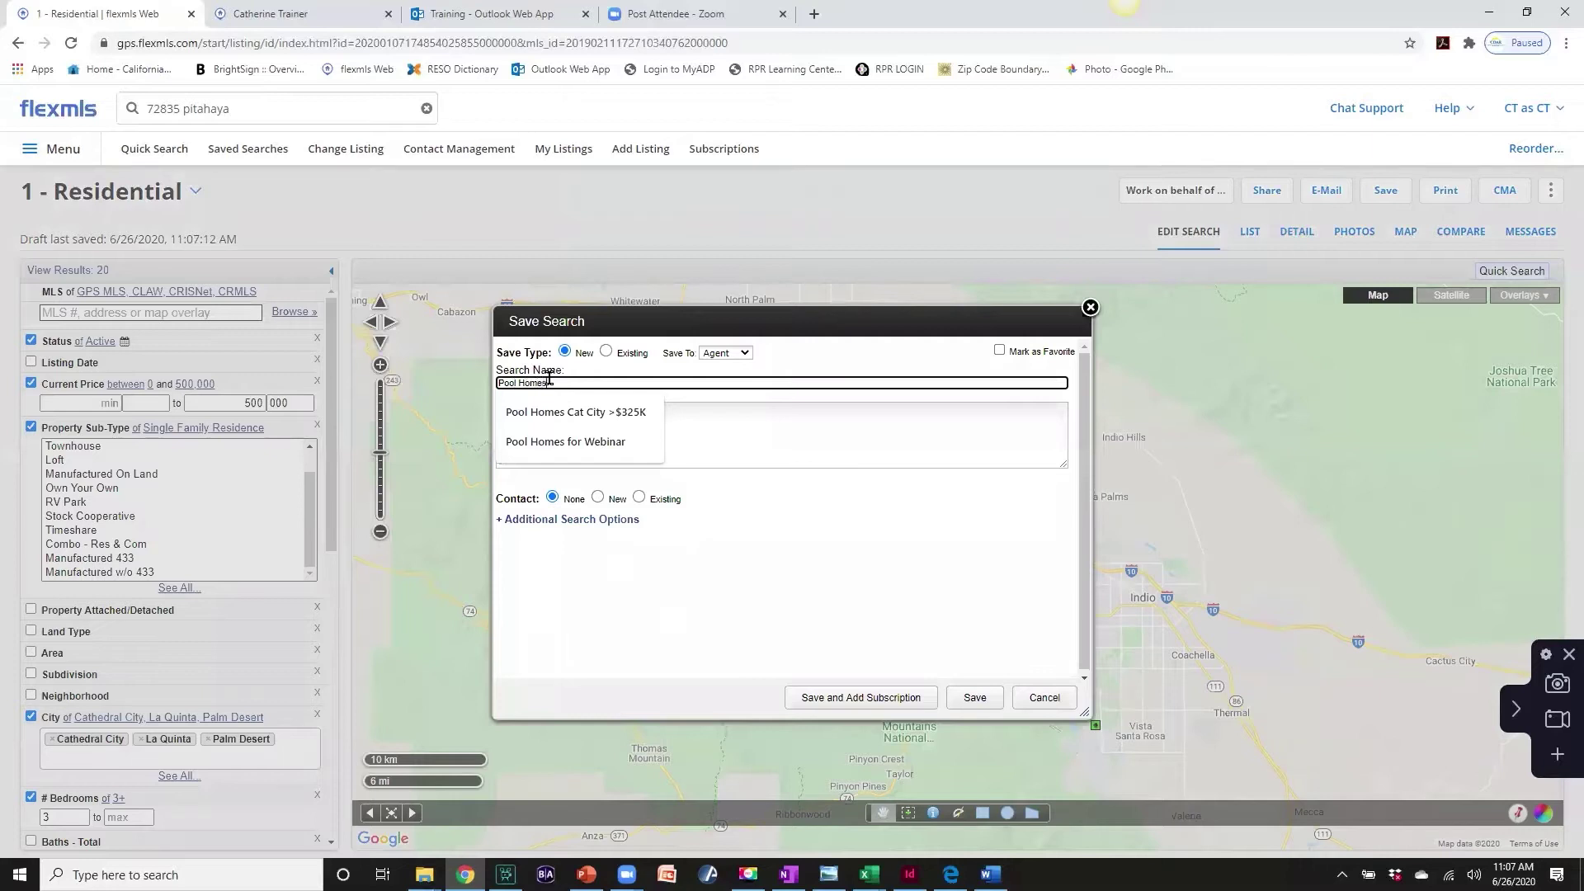
text(s up to)
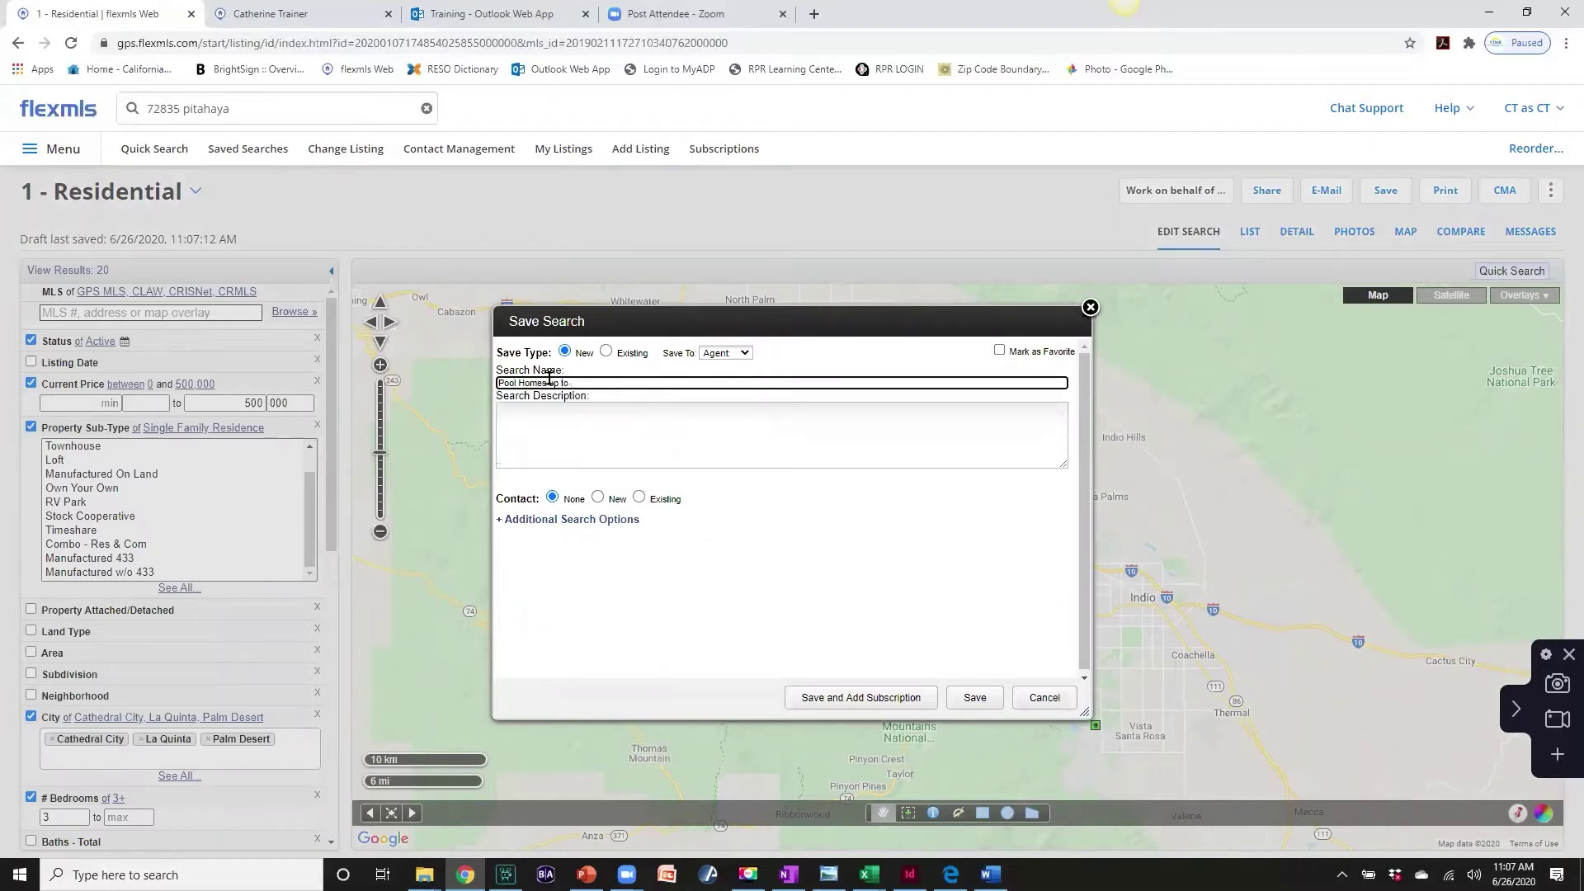
text( $500K)
click(597, 499)
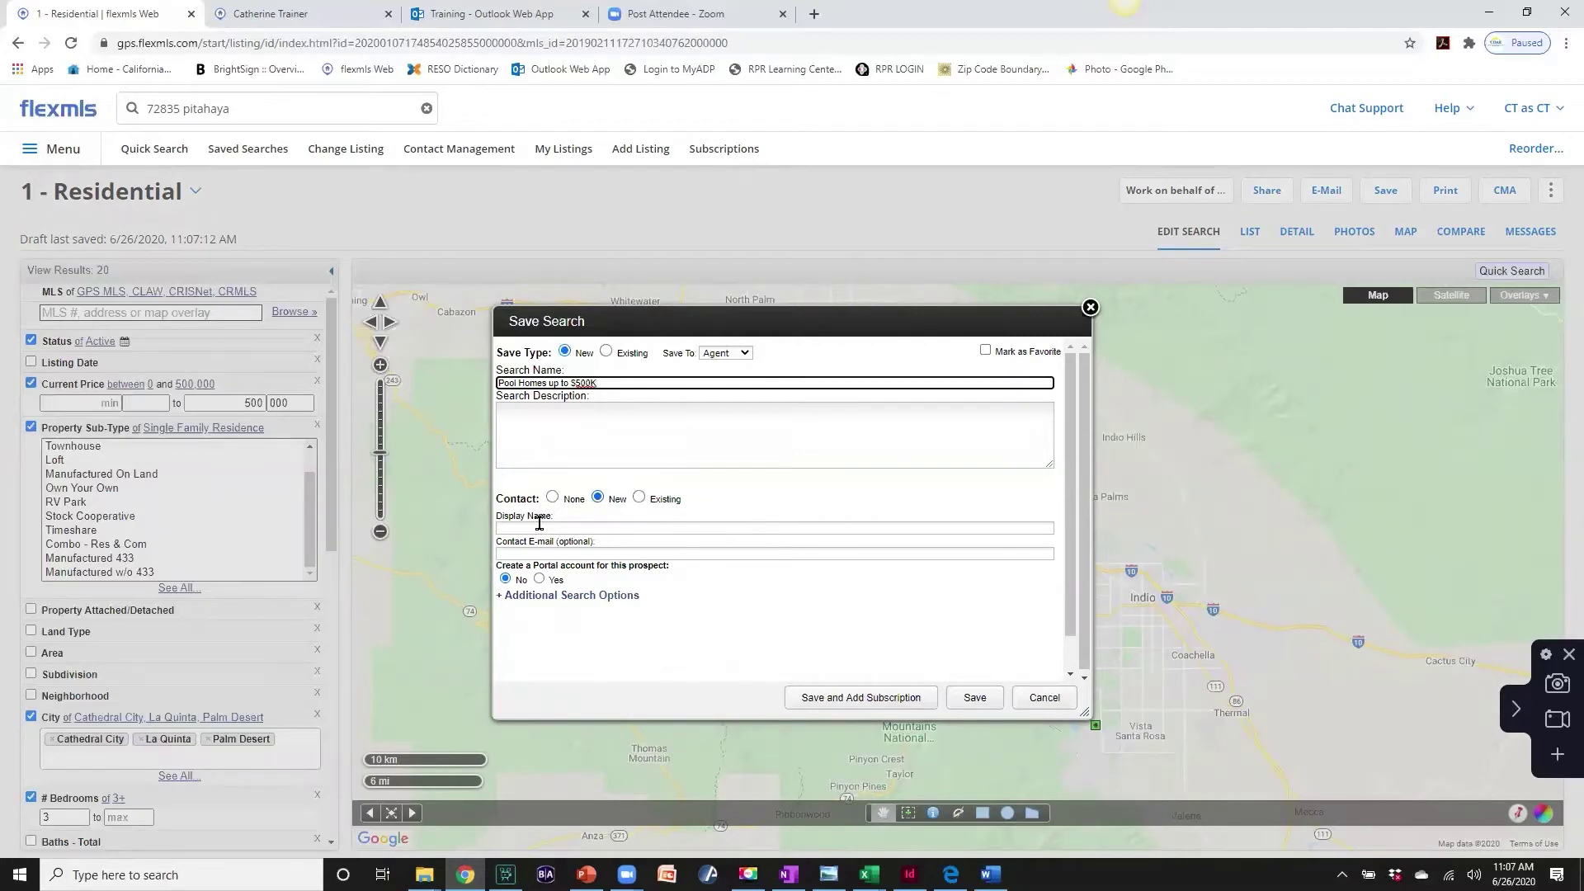
- Enter the contact's display name and e-mail, enable a portal account, and invite them
click(539, 527)
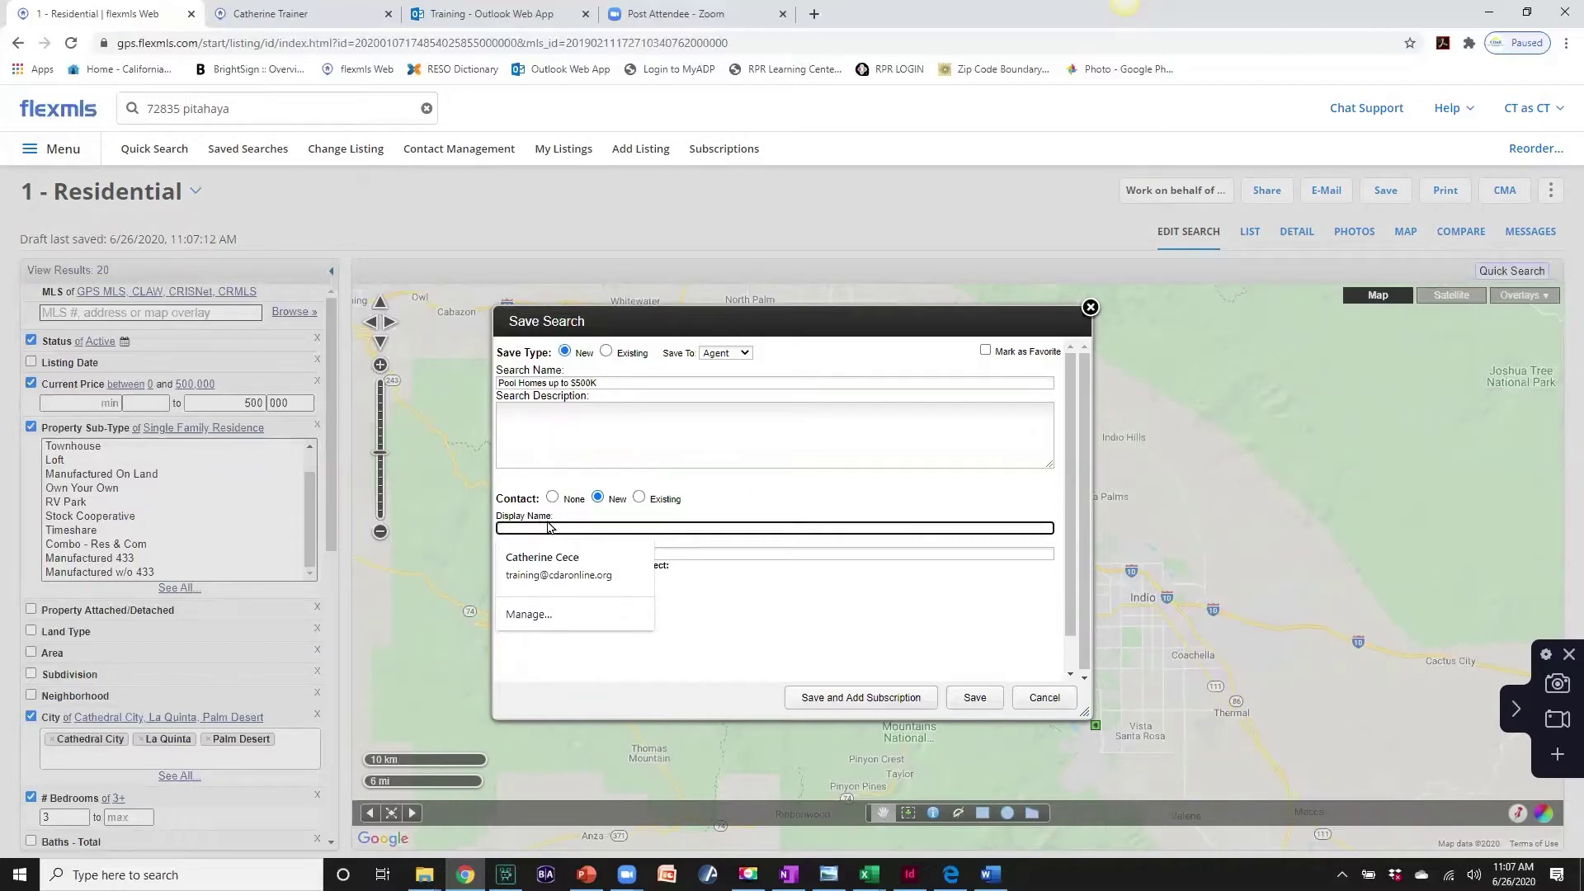
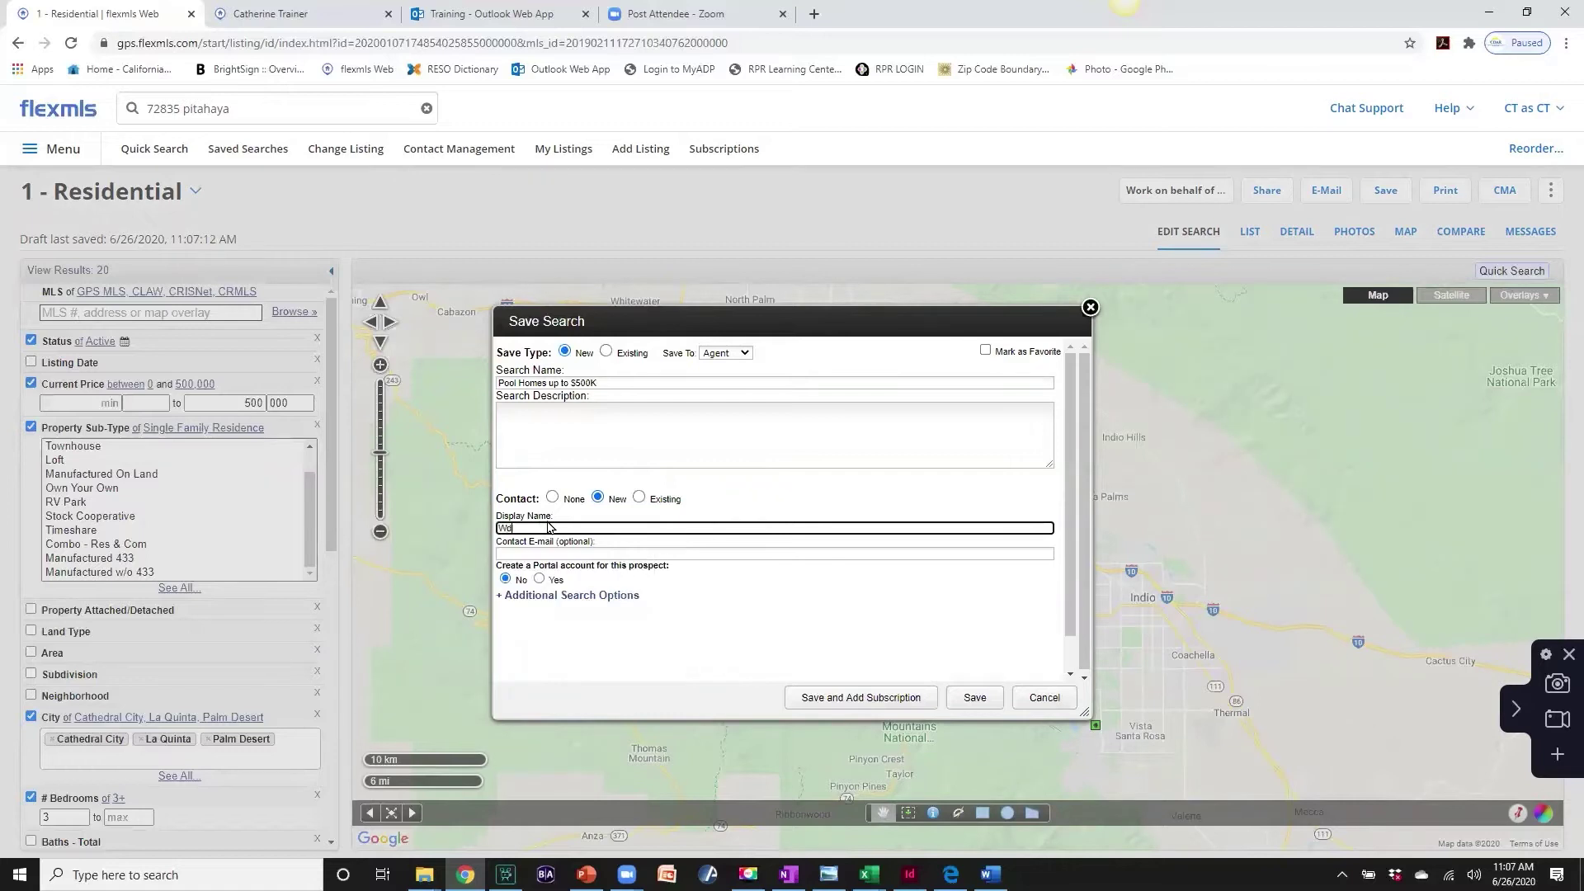
click(537, 553)
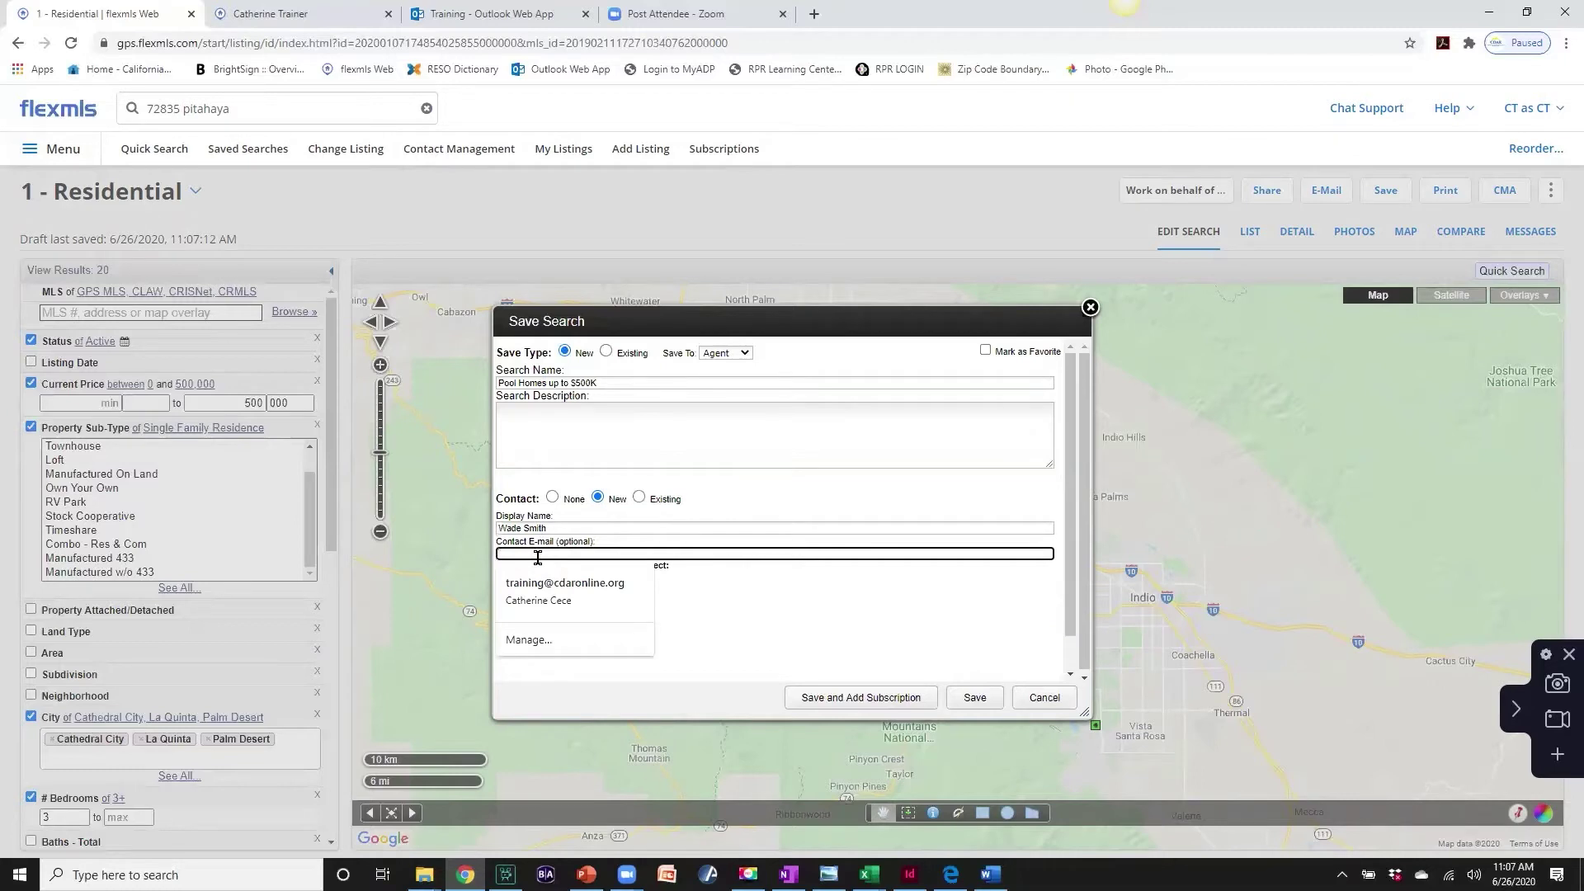
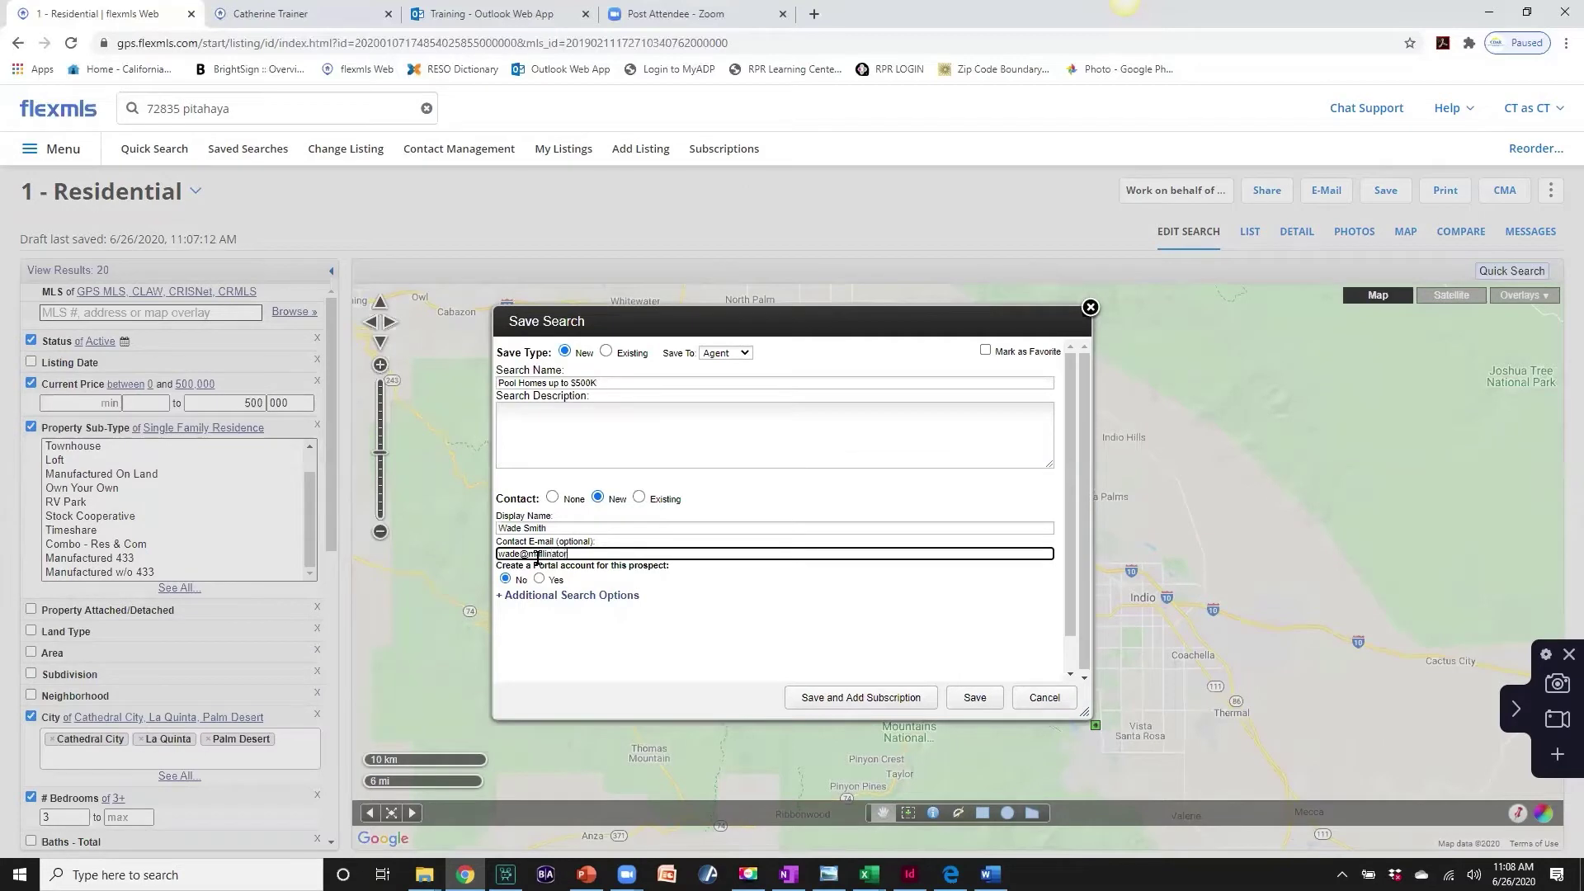
click(540, 581)
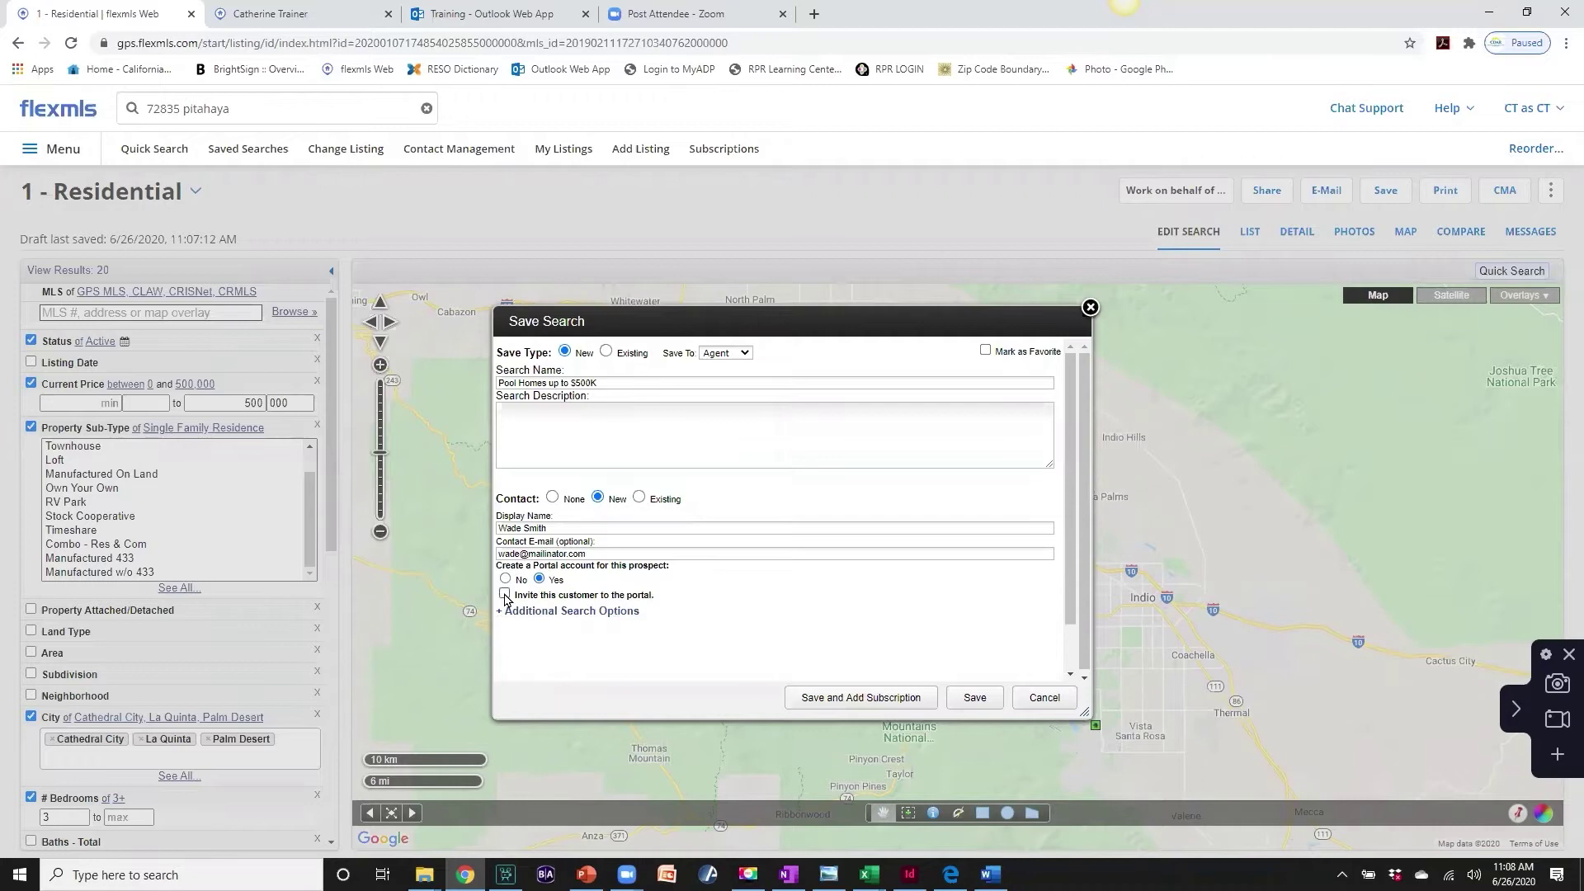
click(505, 595)
- Save the search and set up a Weekly subscription, removing 'Subscription' from its name
click(847, 700)
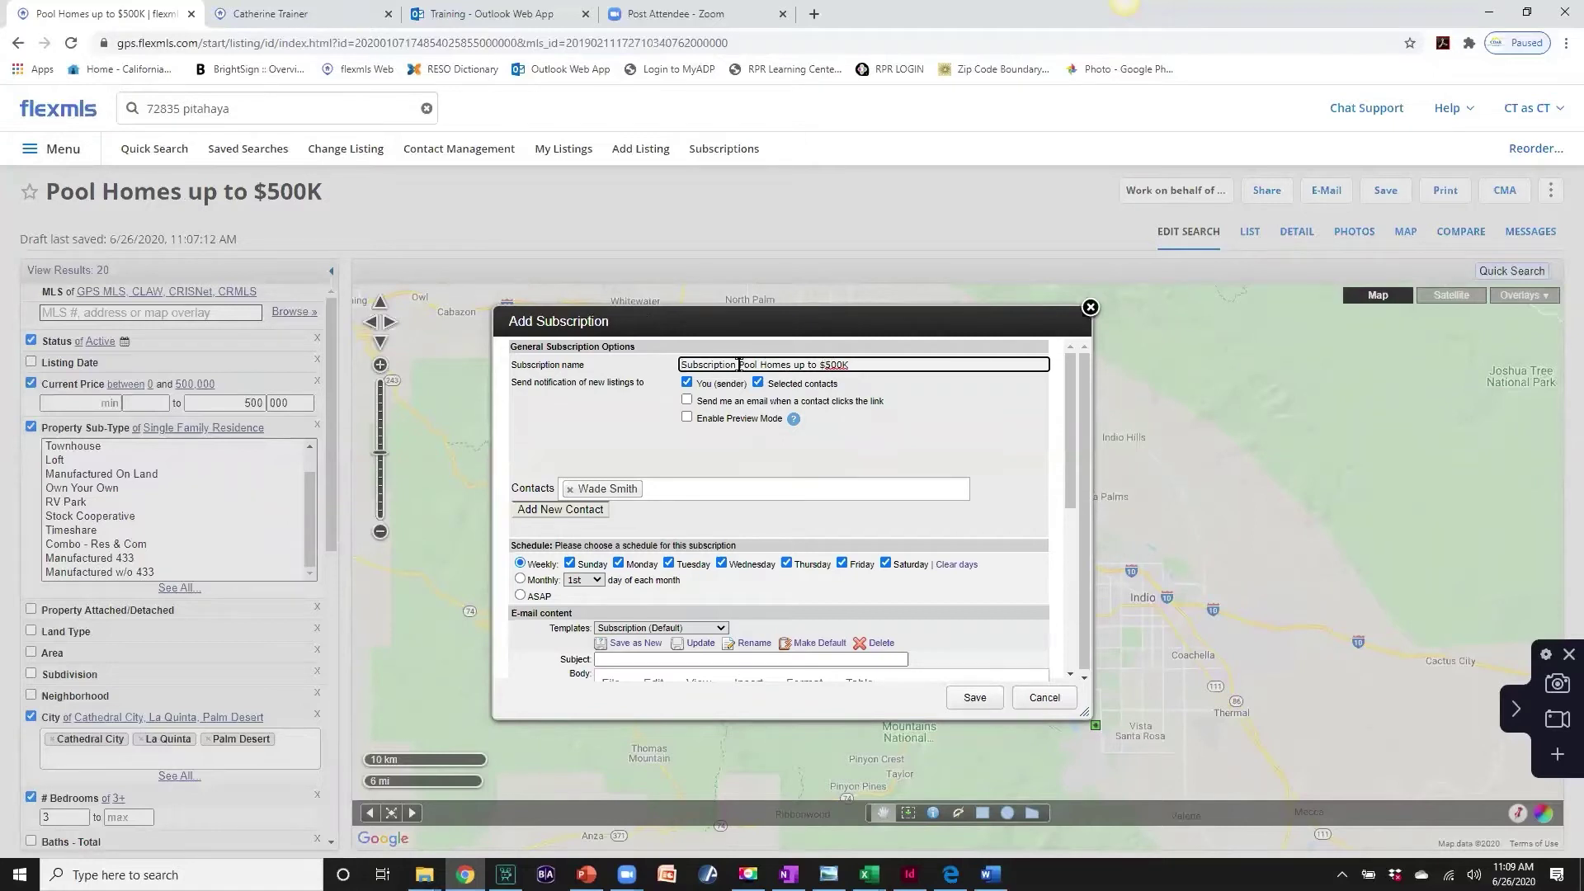
drag(736, 364, 676, 365)
key(BackSpace)
scroll(743, 482, down, 2)
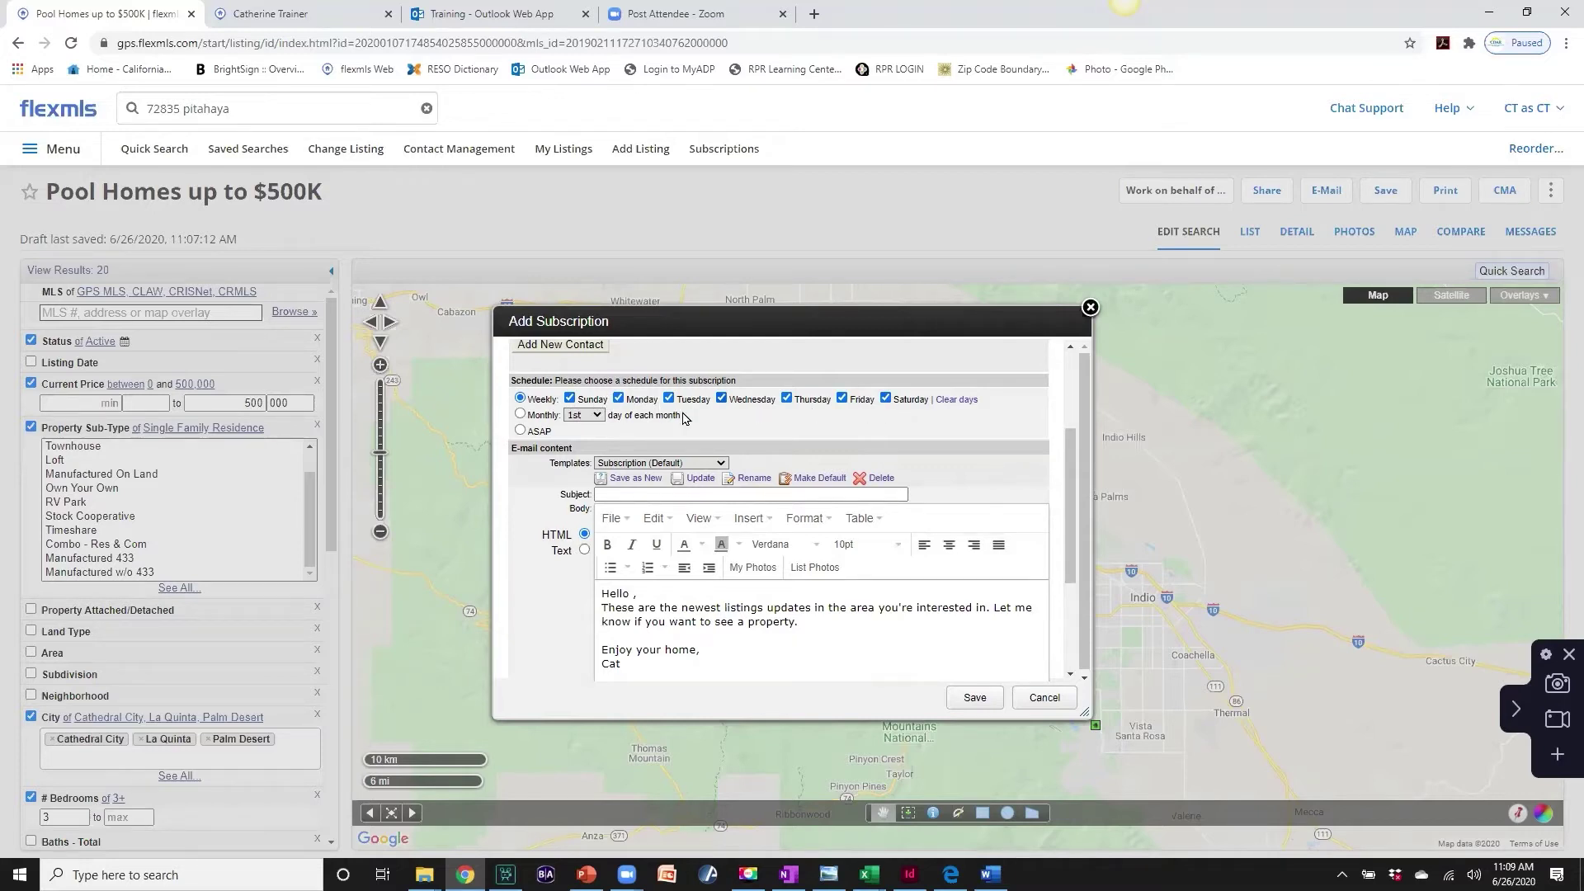
click(520, 433)
click(519, 399)
- Set the e-mail subject to 'New Listings and Updates Pool homes $500K'
click(603, 497)
click(602, 496)
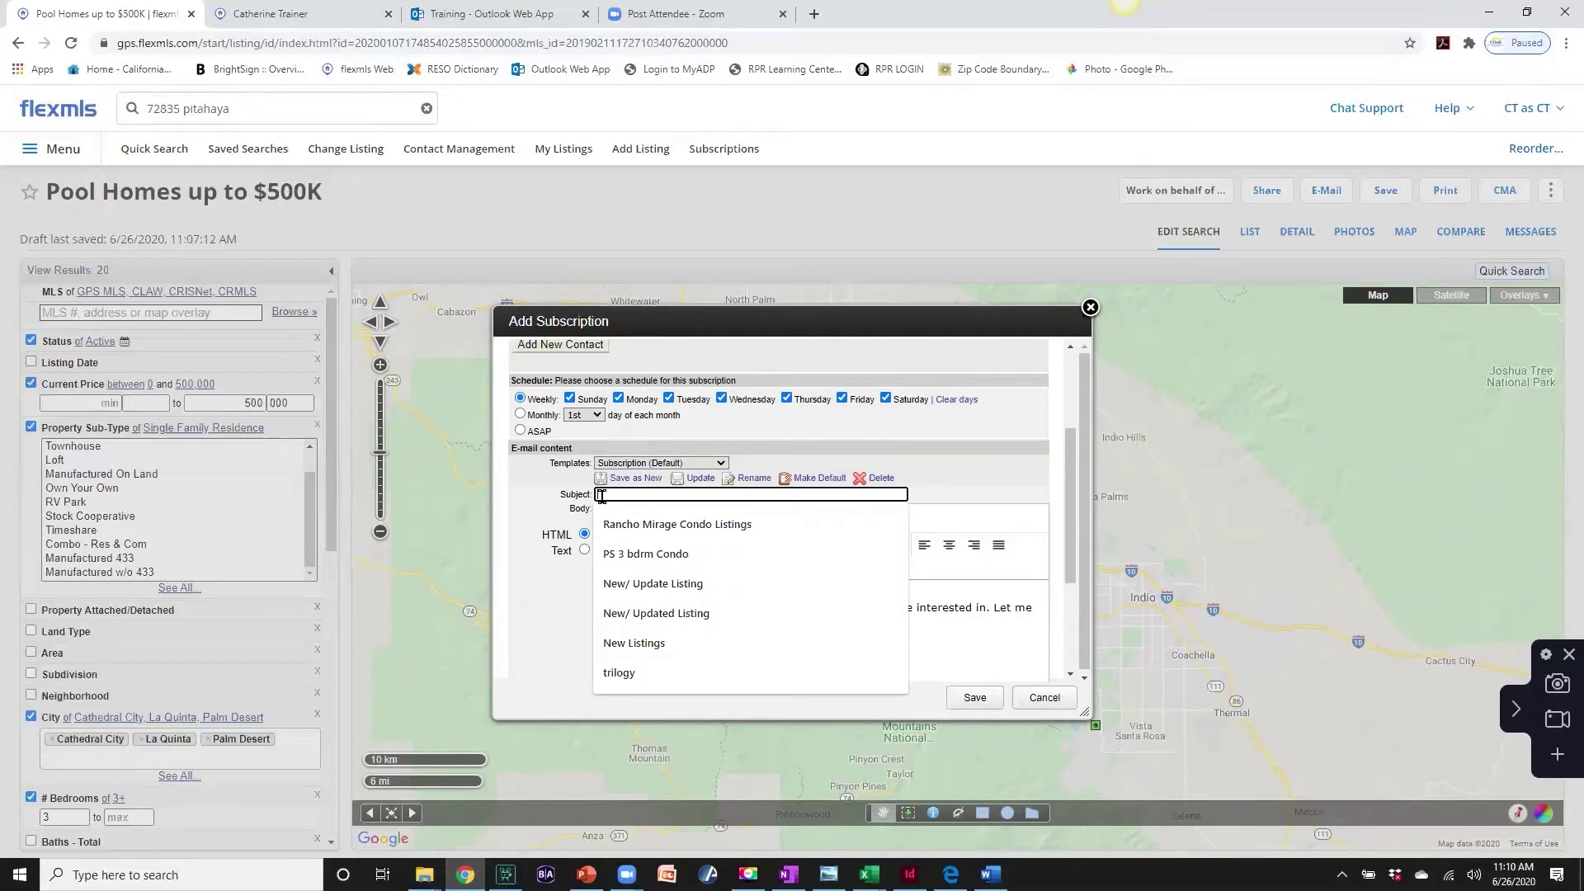
text(Listing)
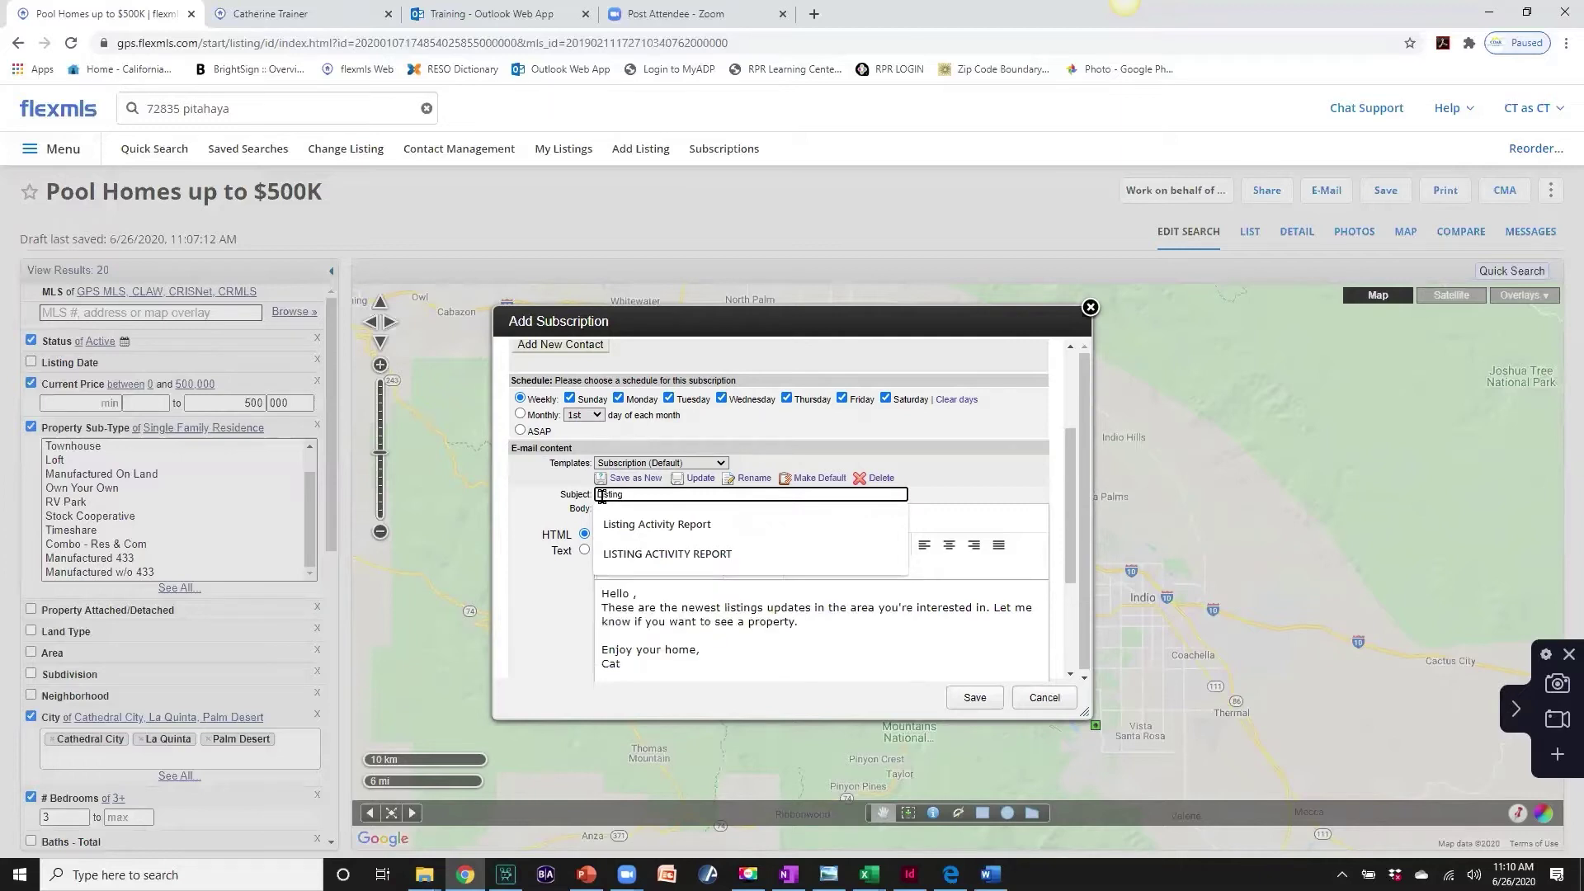
key(BackSpace)
key(BackSpace)
key(BackSpace)
key(BackSpace)
key(BackSpace)
key(BackSpace)
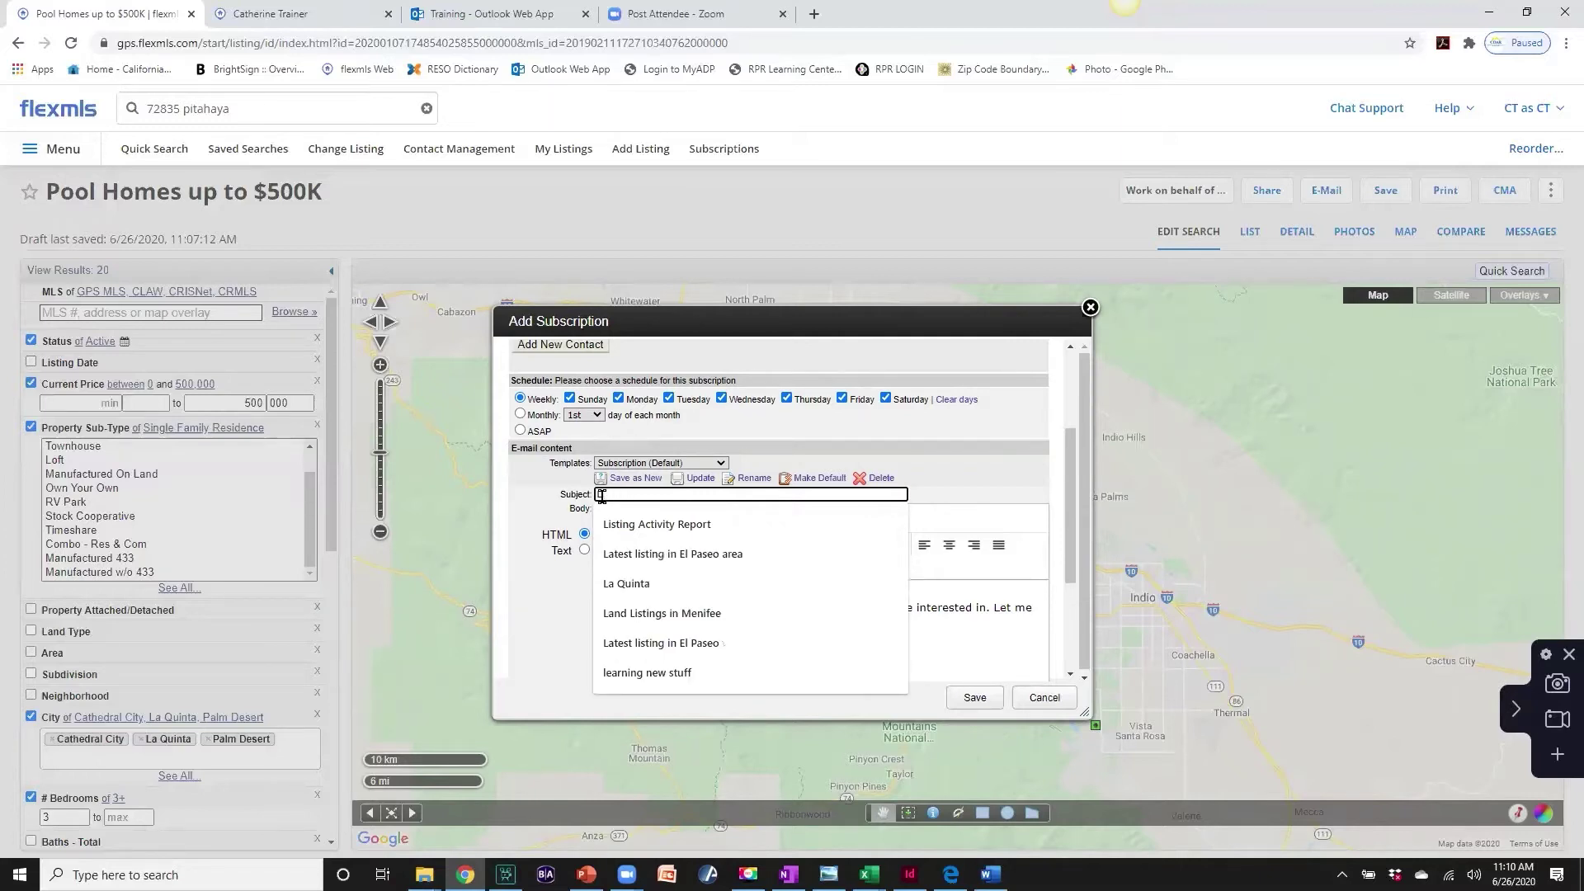
text(New)
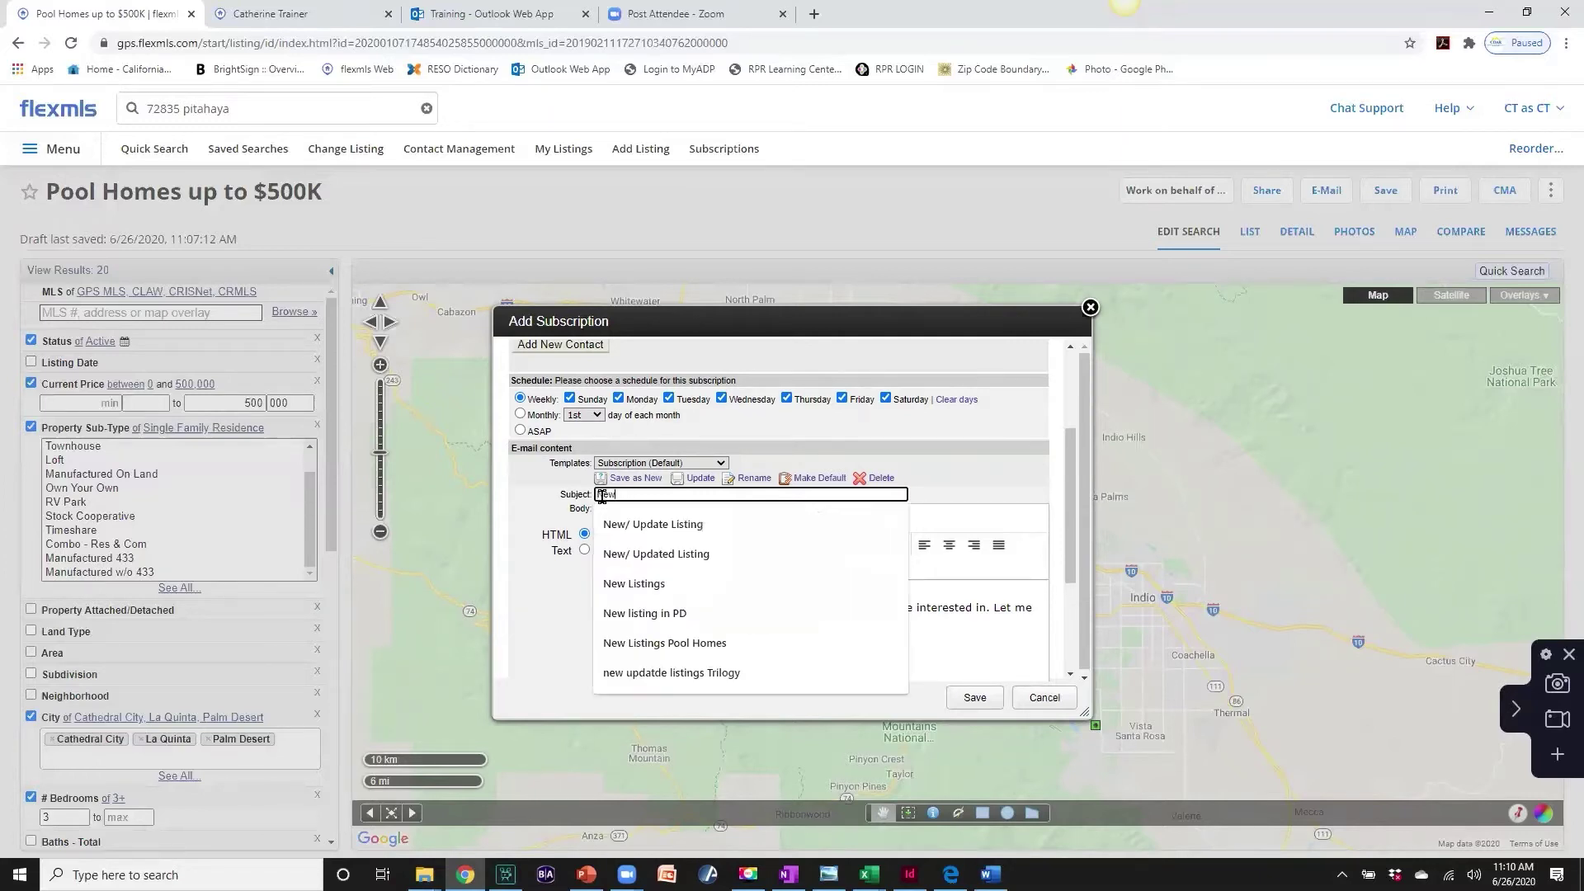
text( Listings and)
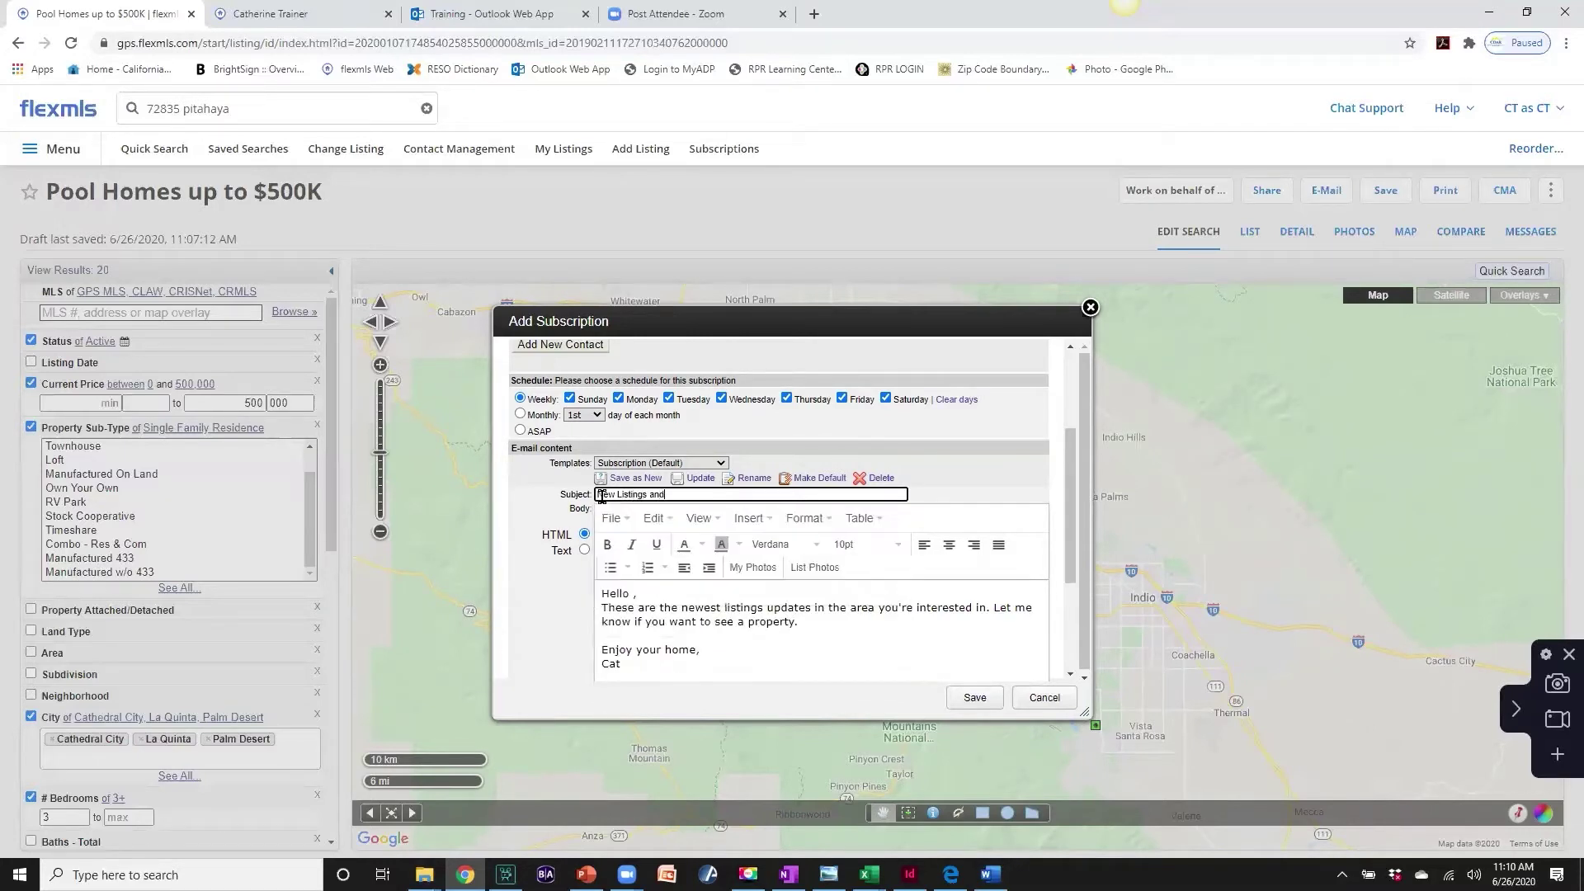
text( Updates Pool homes 4%)))
key(BackSpace)
key(BackSpace)
text($500K)
scroll(674, 633, down, 2)
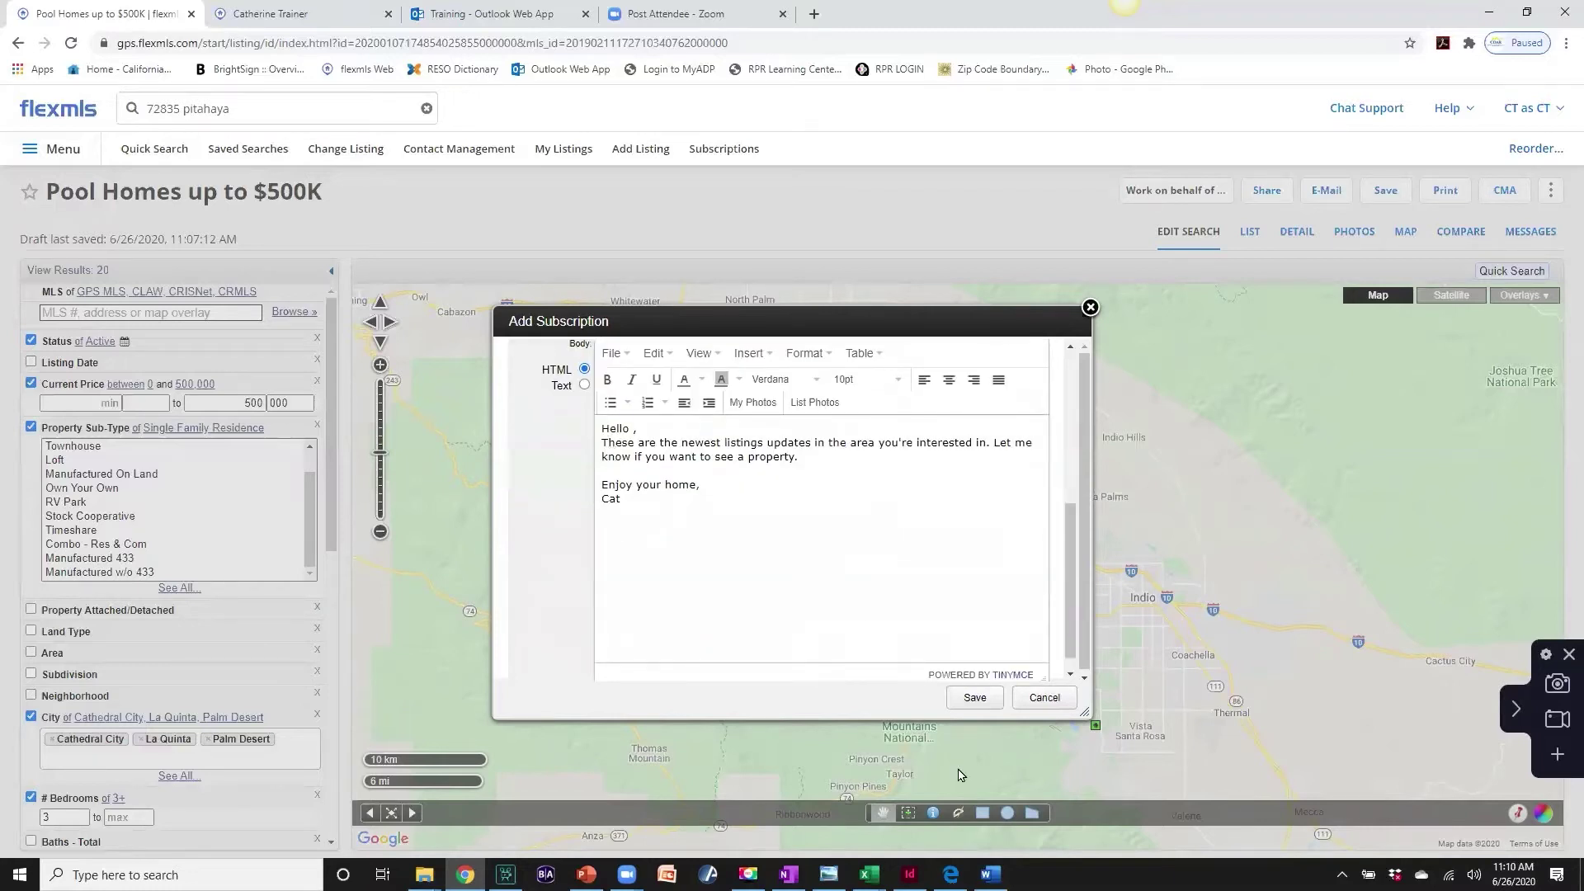
- Save the subscription, e-mail the current listings now, and open a new browser tab
click(974, 700)
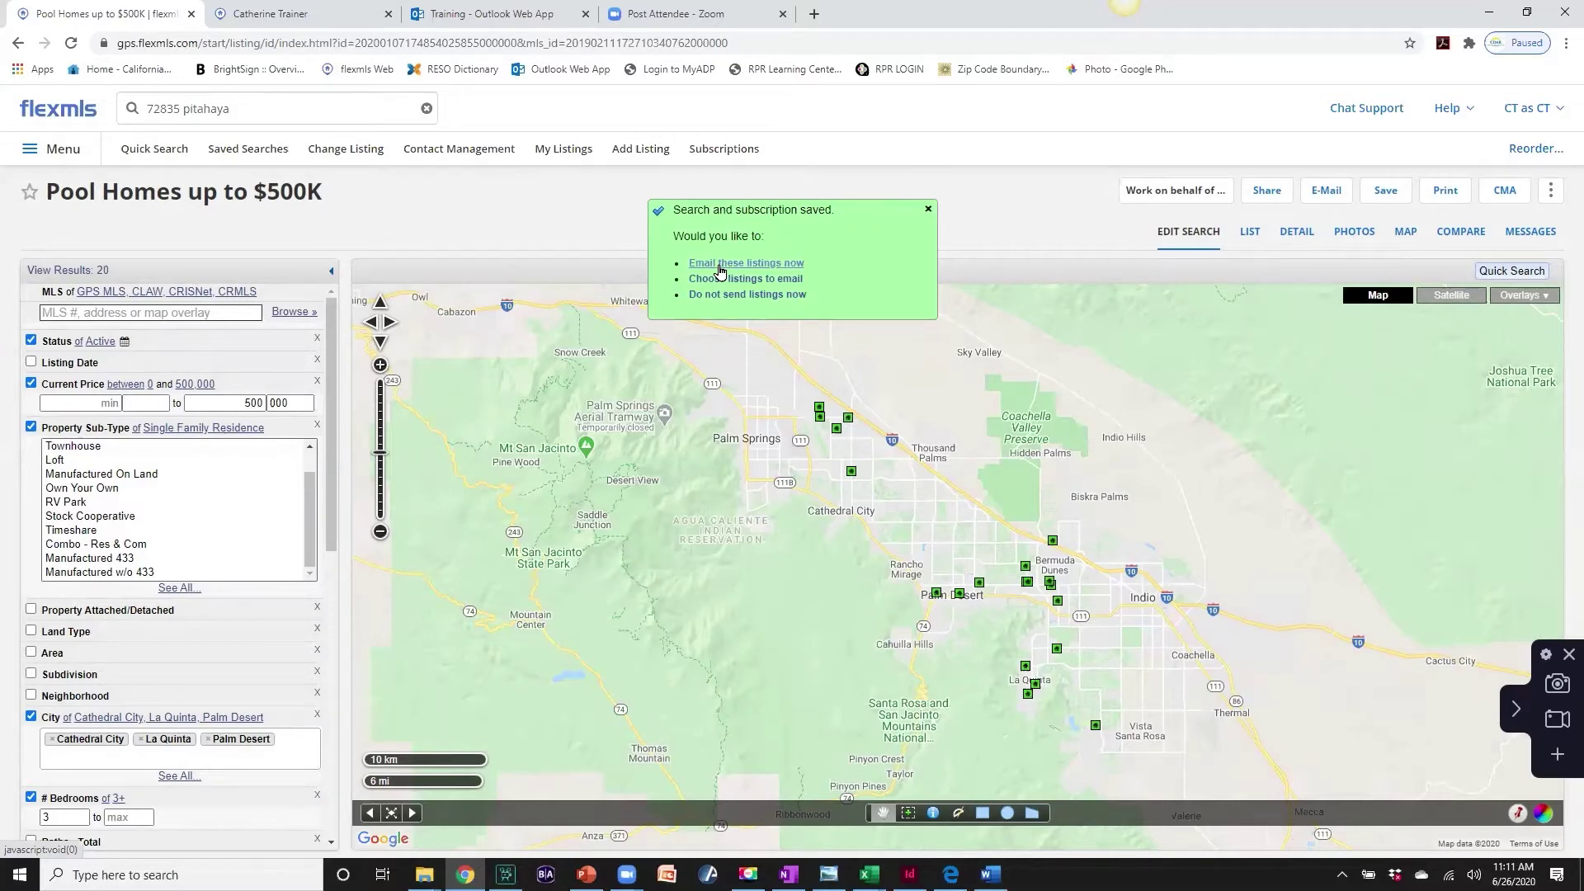
click(720, 264)
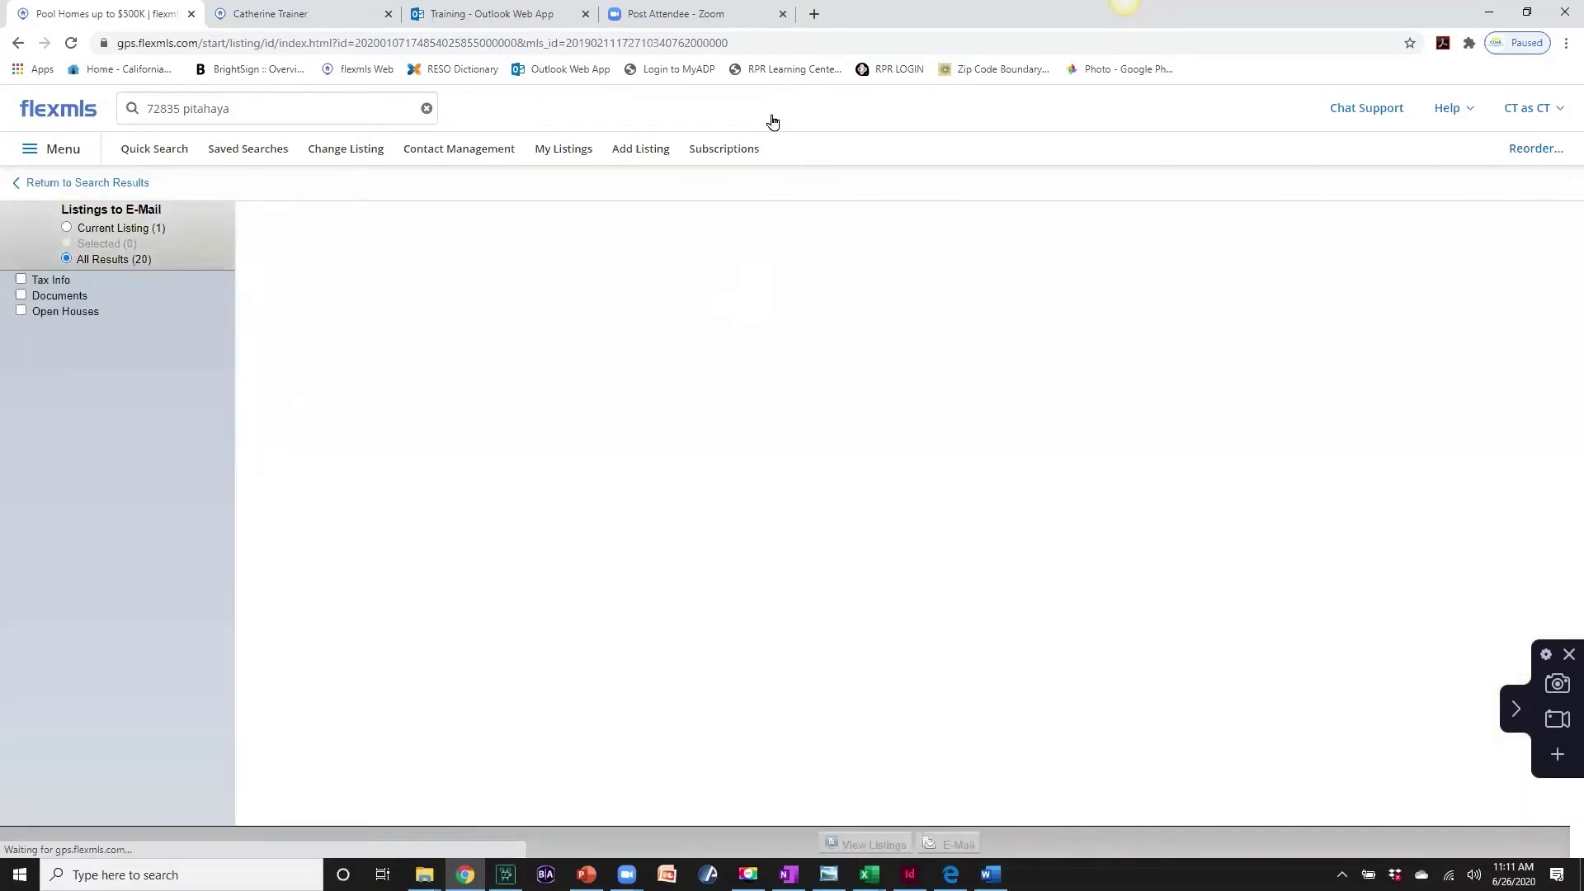
click(814, 14)
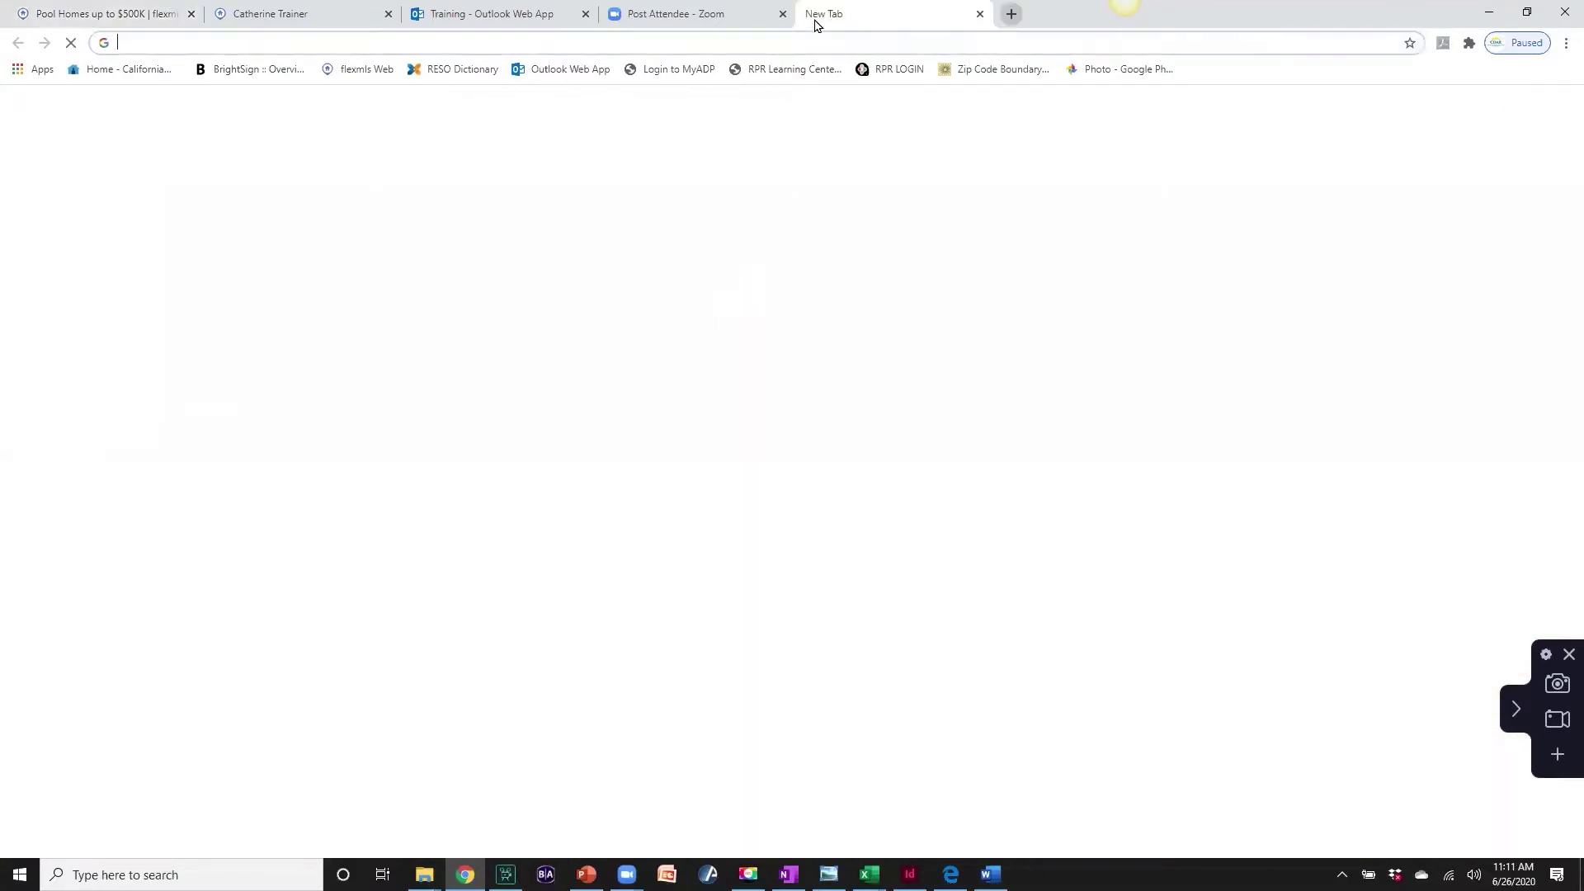
- Enter mailinator.com in the new tab's Google search box
click(730, 343)
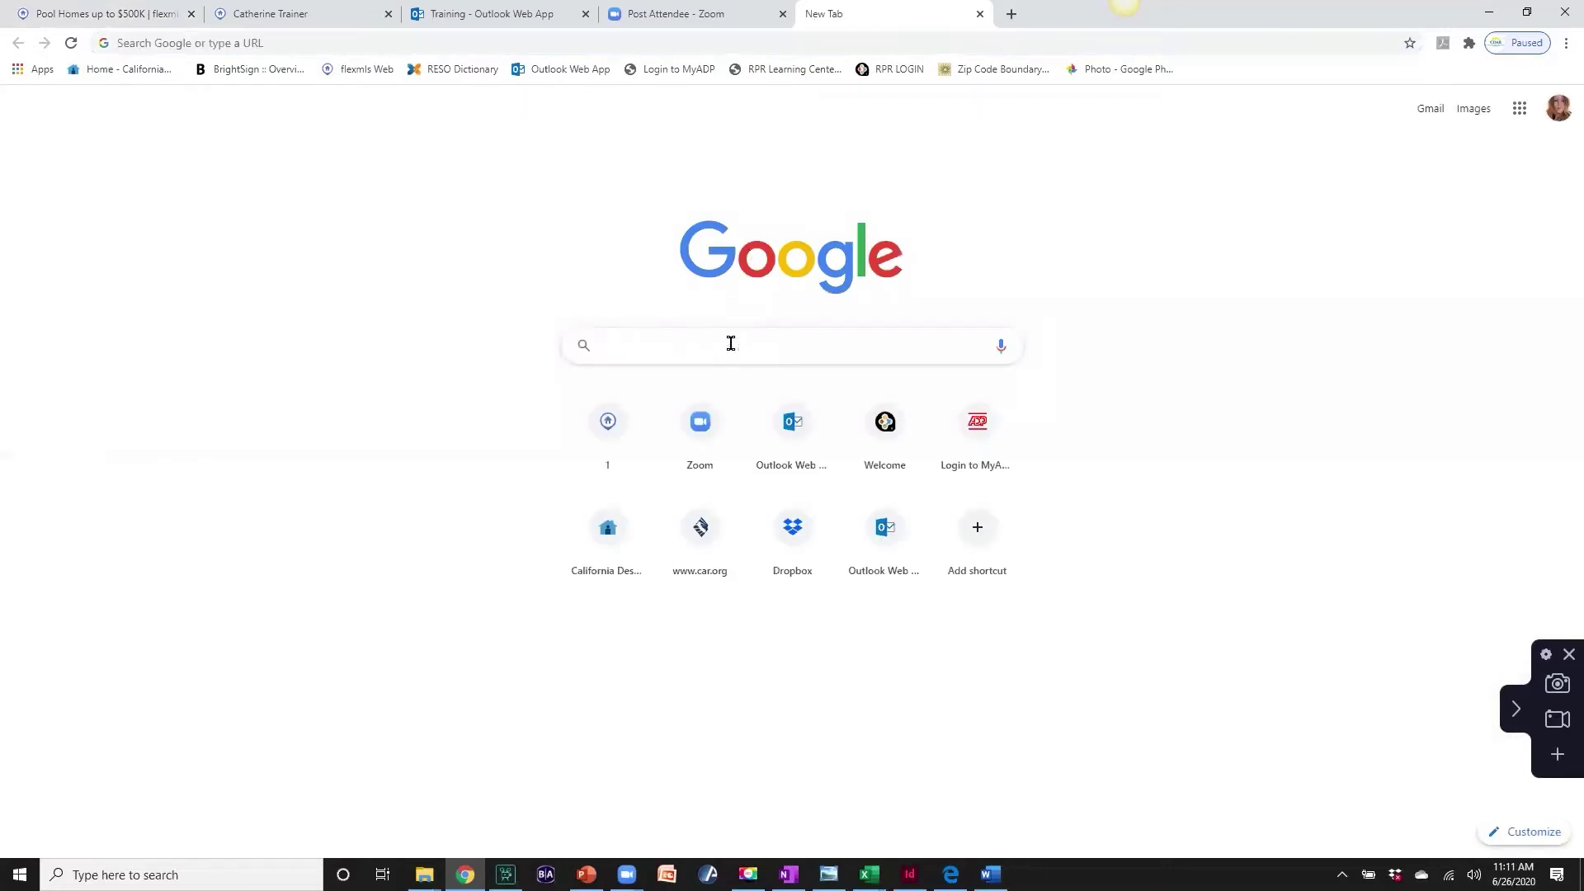
text(mailinat)
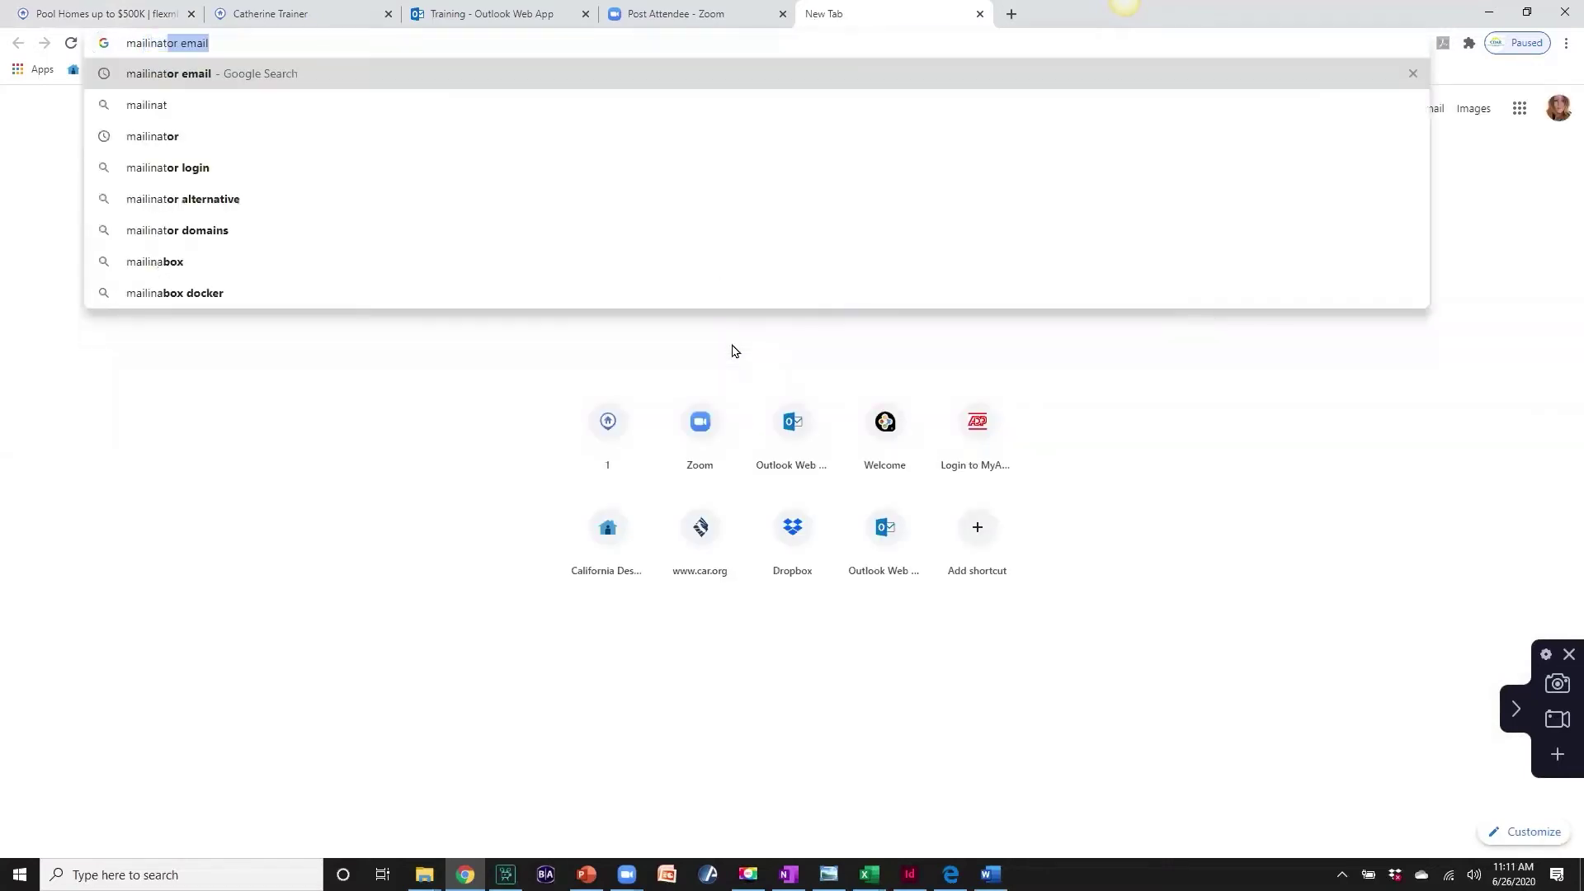
text(or)
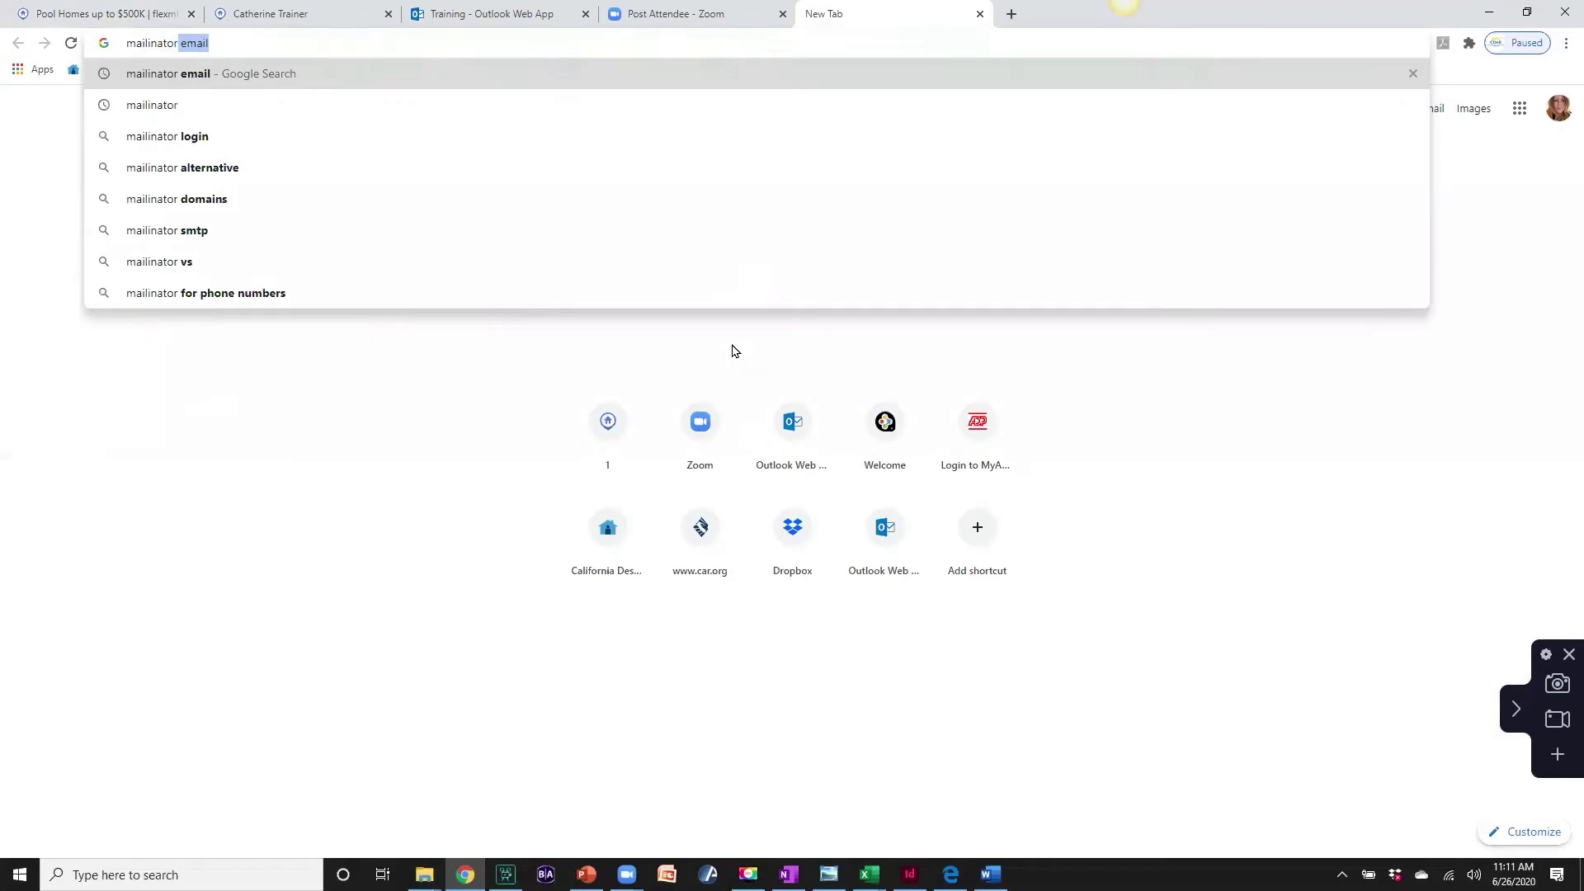
text(.com)
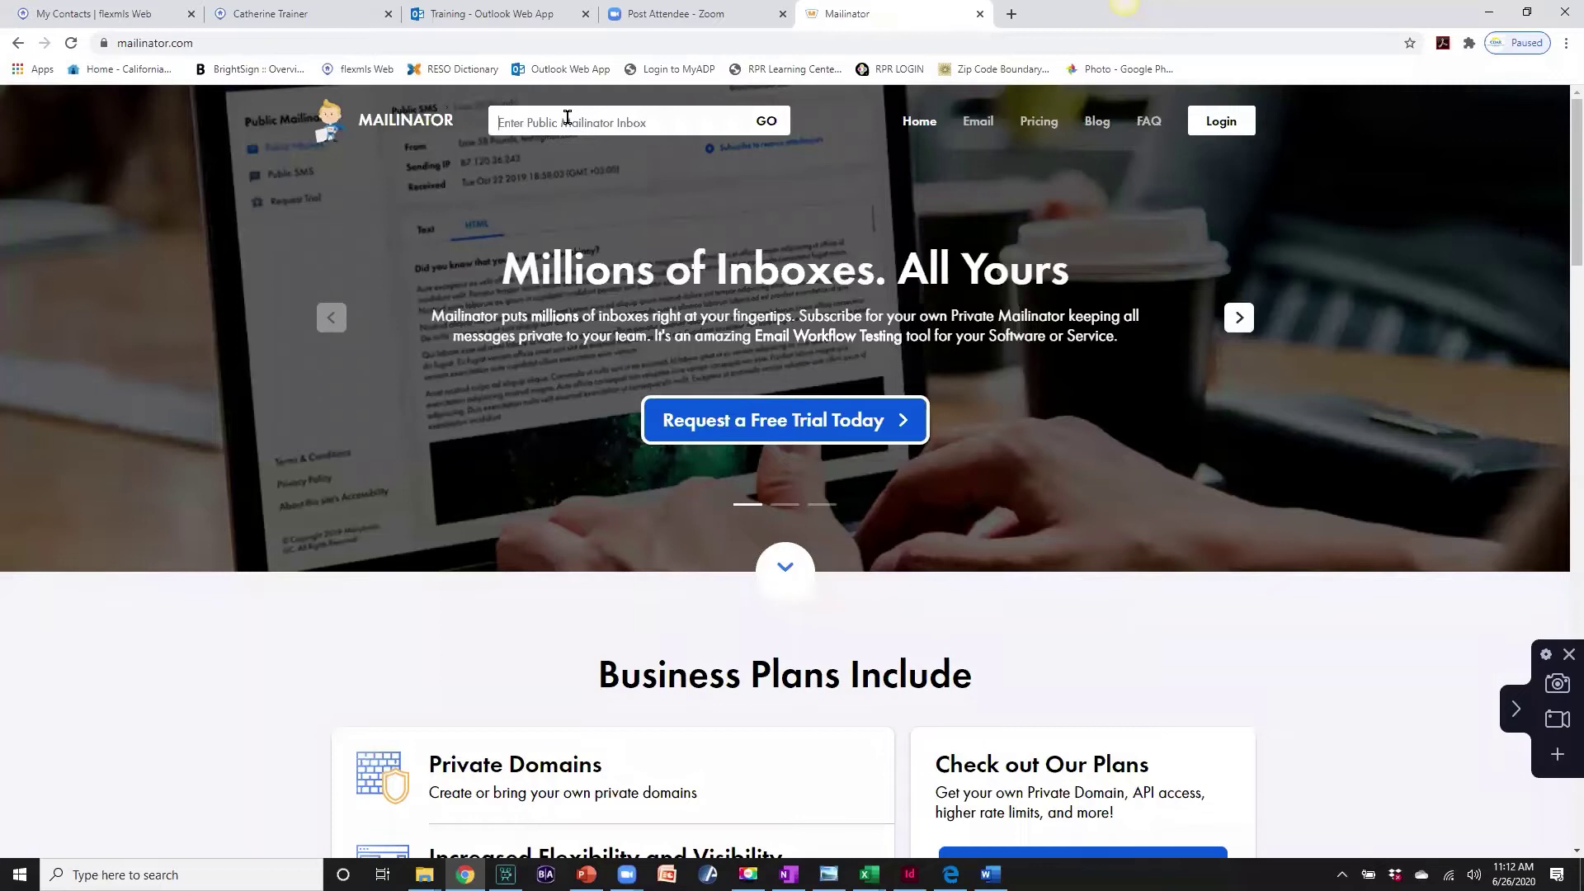
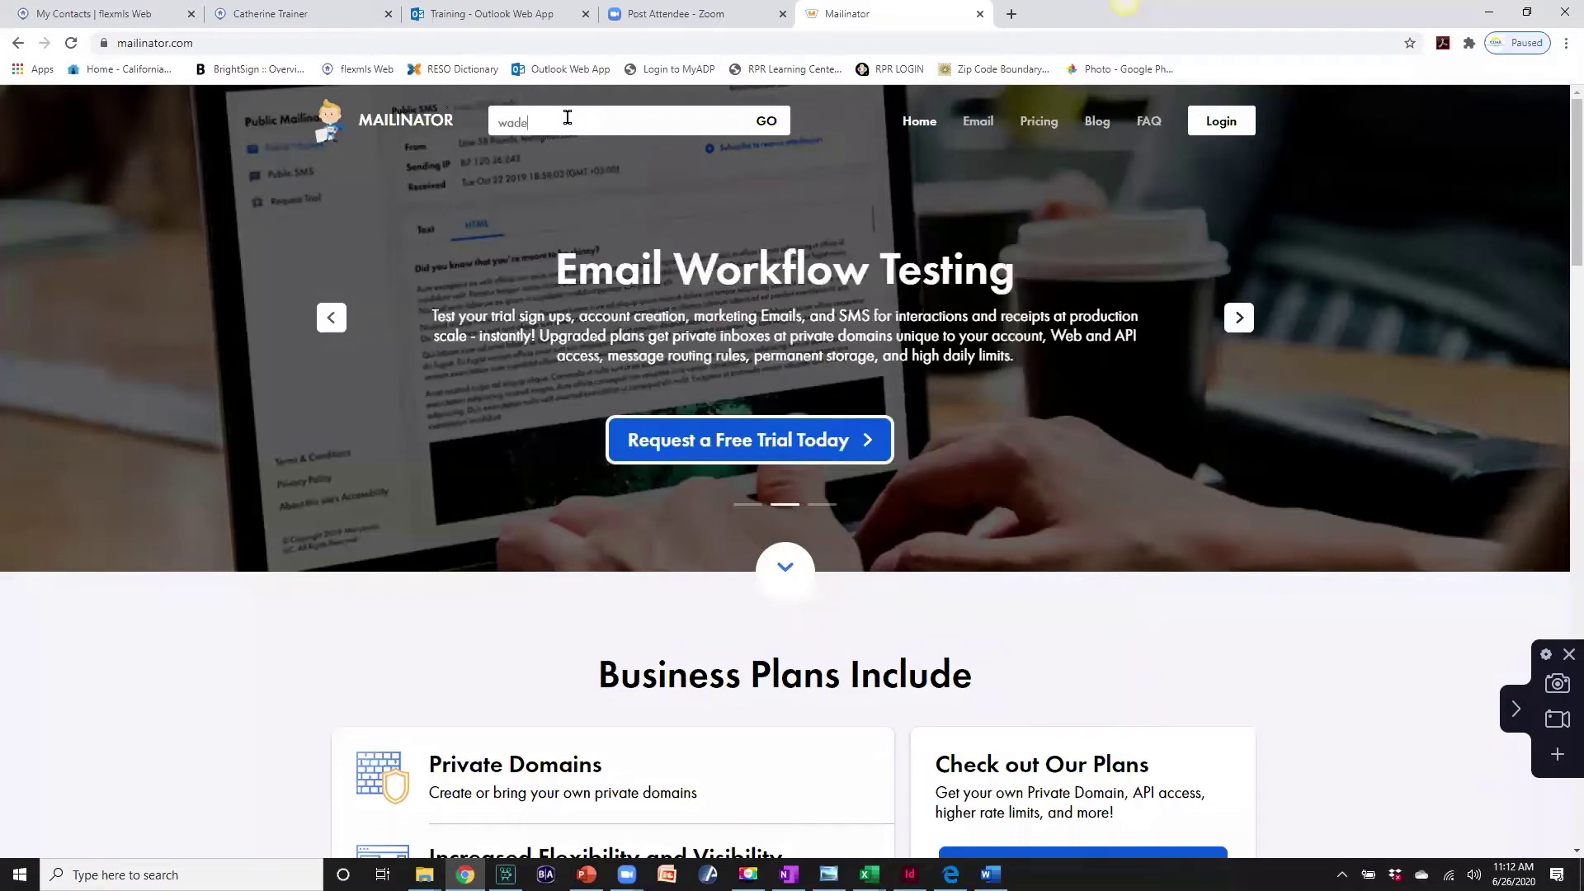
- Open the client's public Mailinator inbox, read the Portal invitation message, and go back
key(Return)
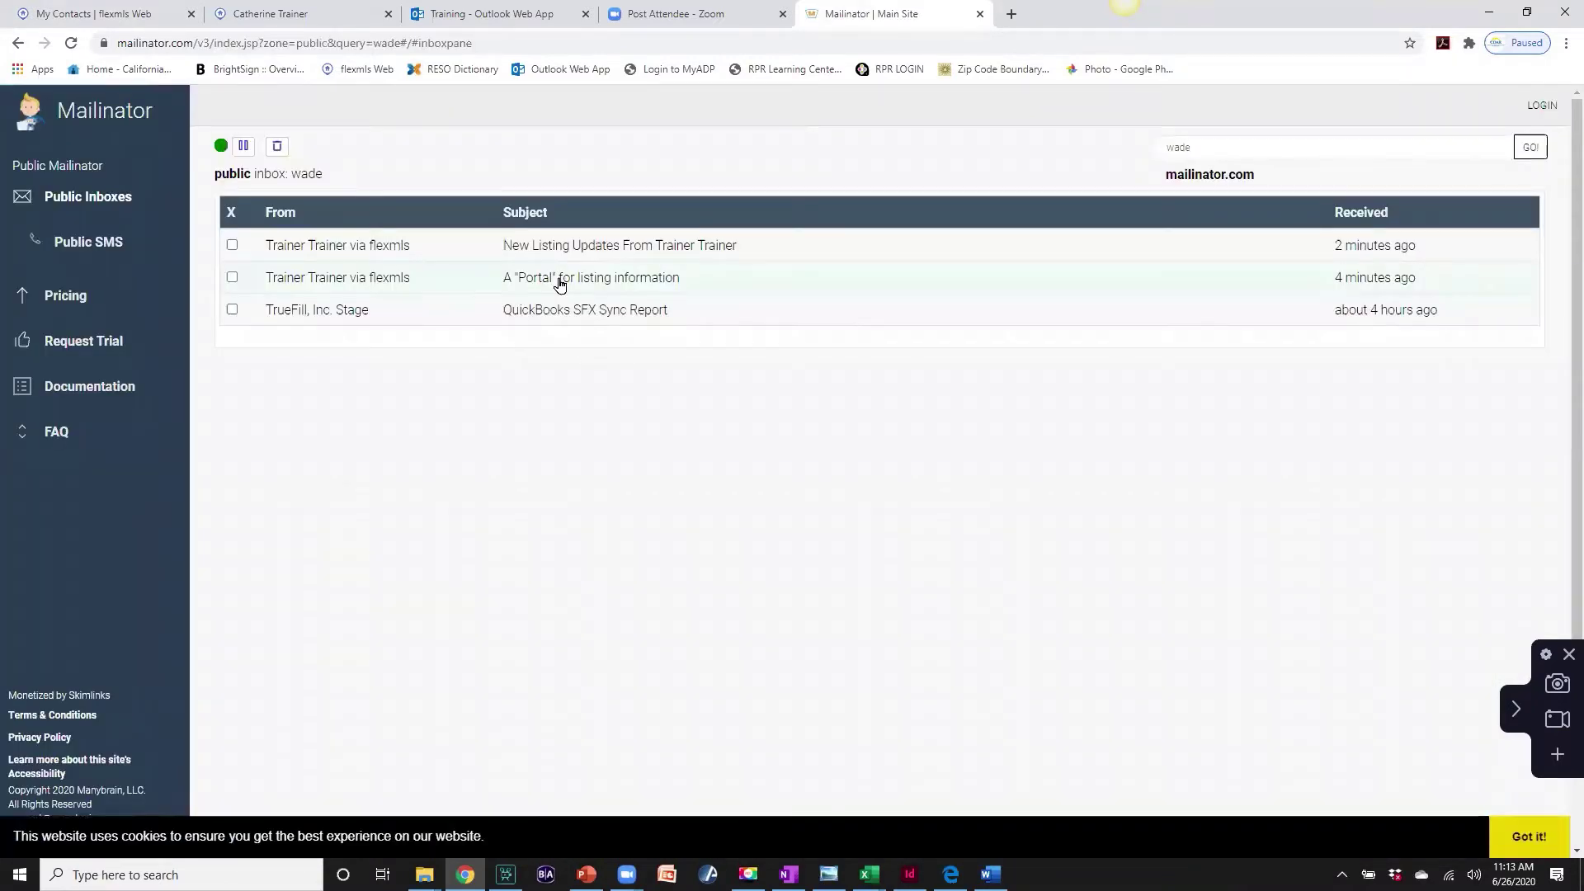
click(558, 283)
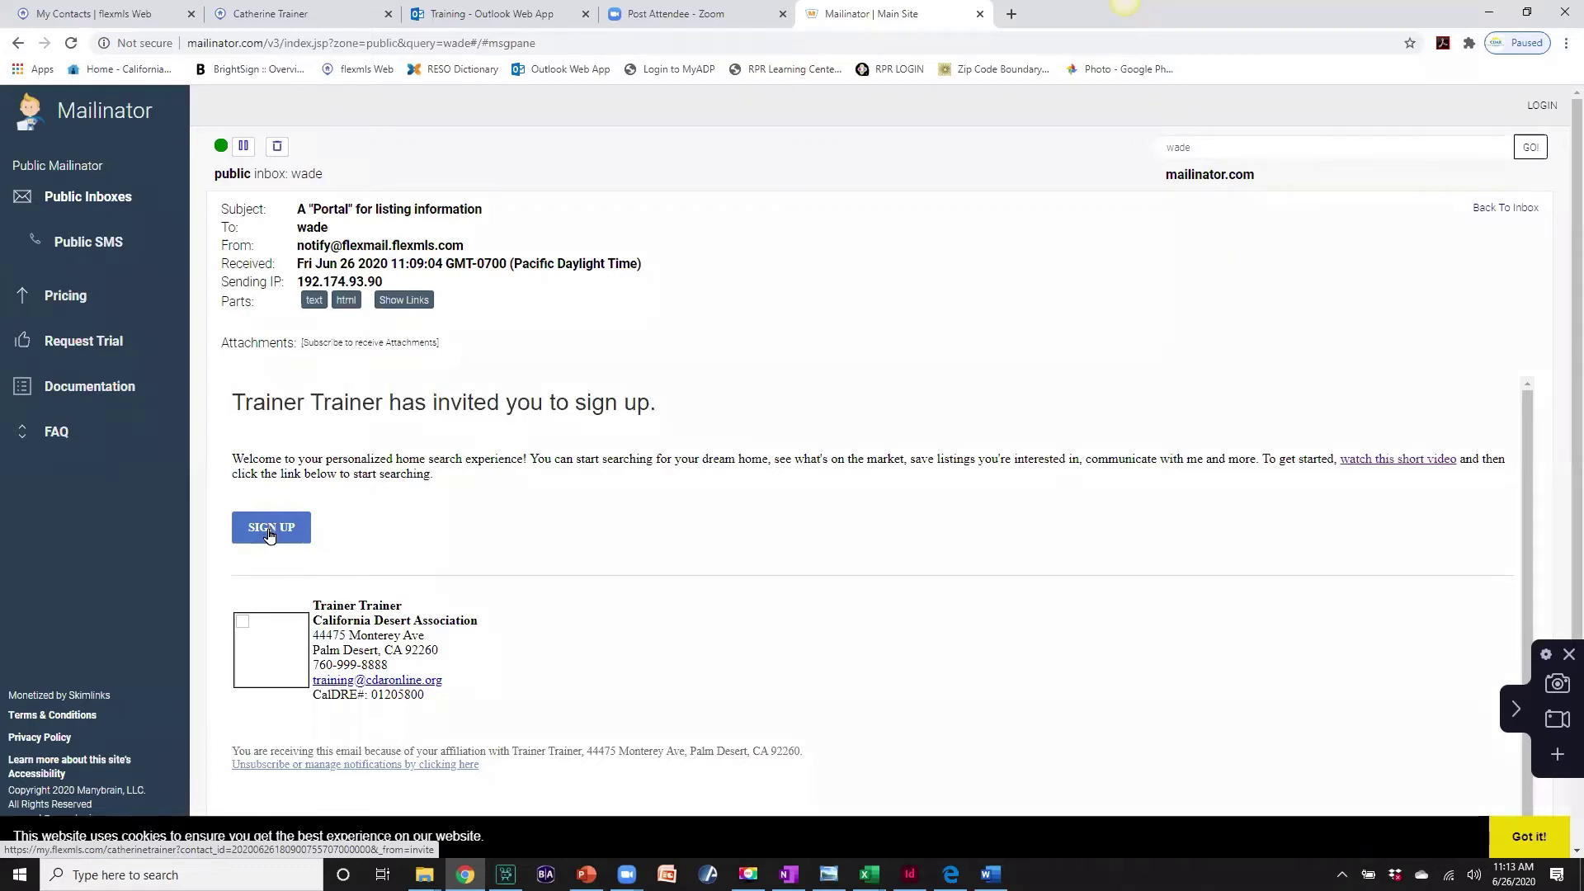
click(97, 201)
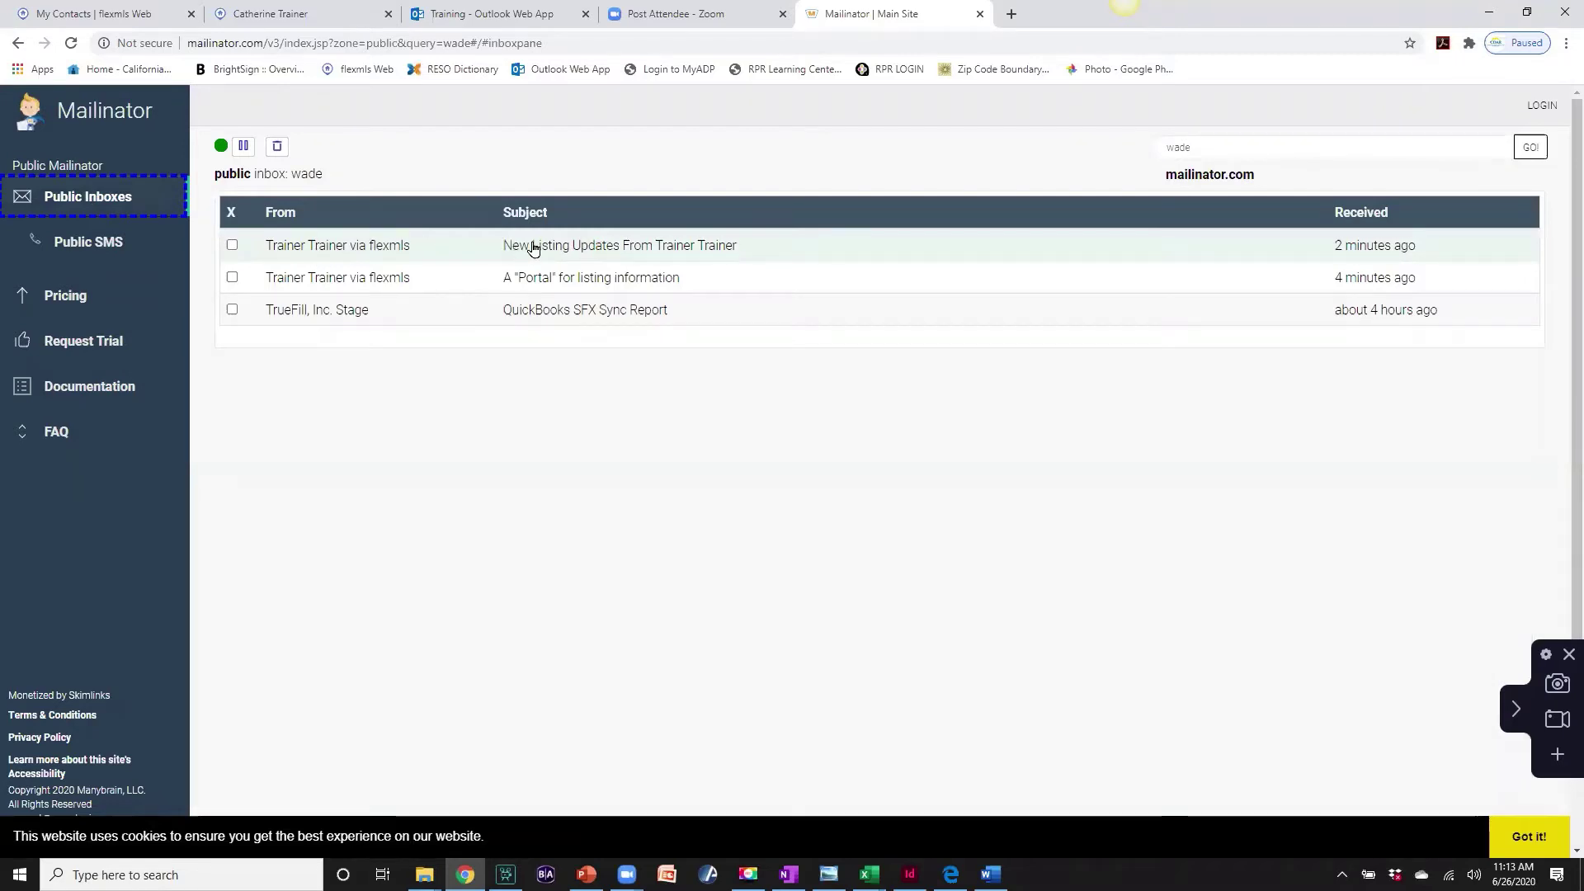
- Confirm 'Yes, please send me listings' in the New Listing Updates e-mail and return to Flexmls
click(533, 247)
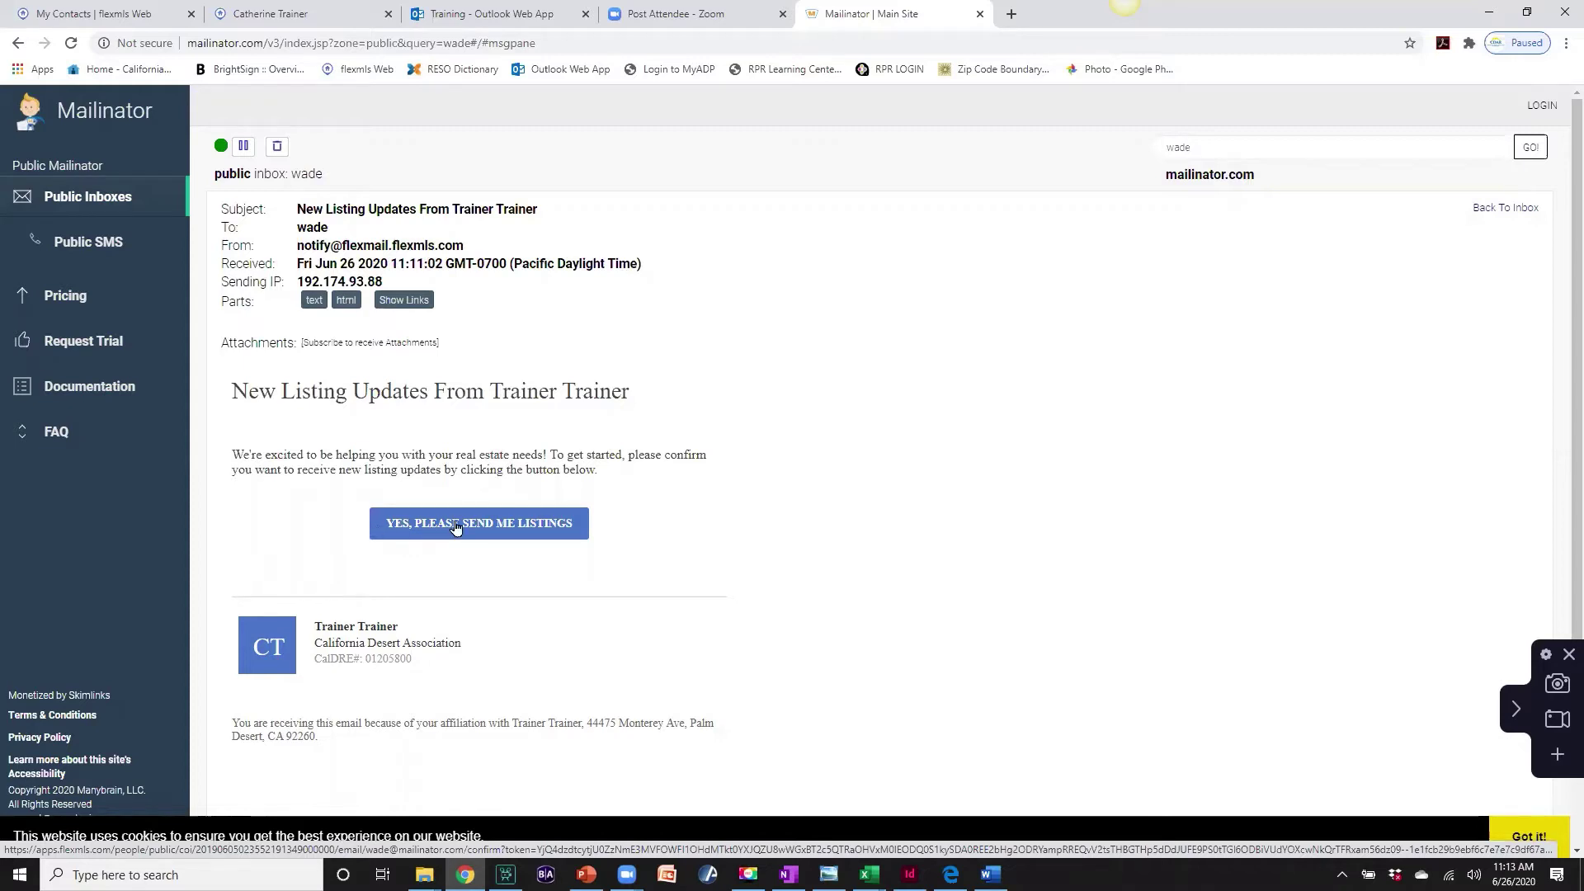
click(554, 526)
click(487, 14)
click(140, 15)
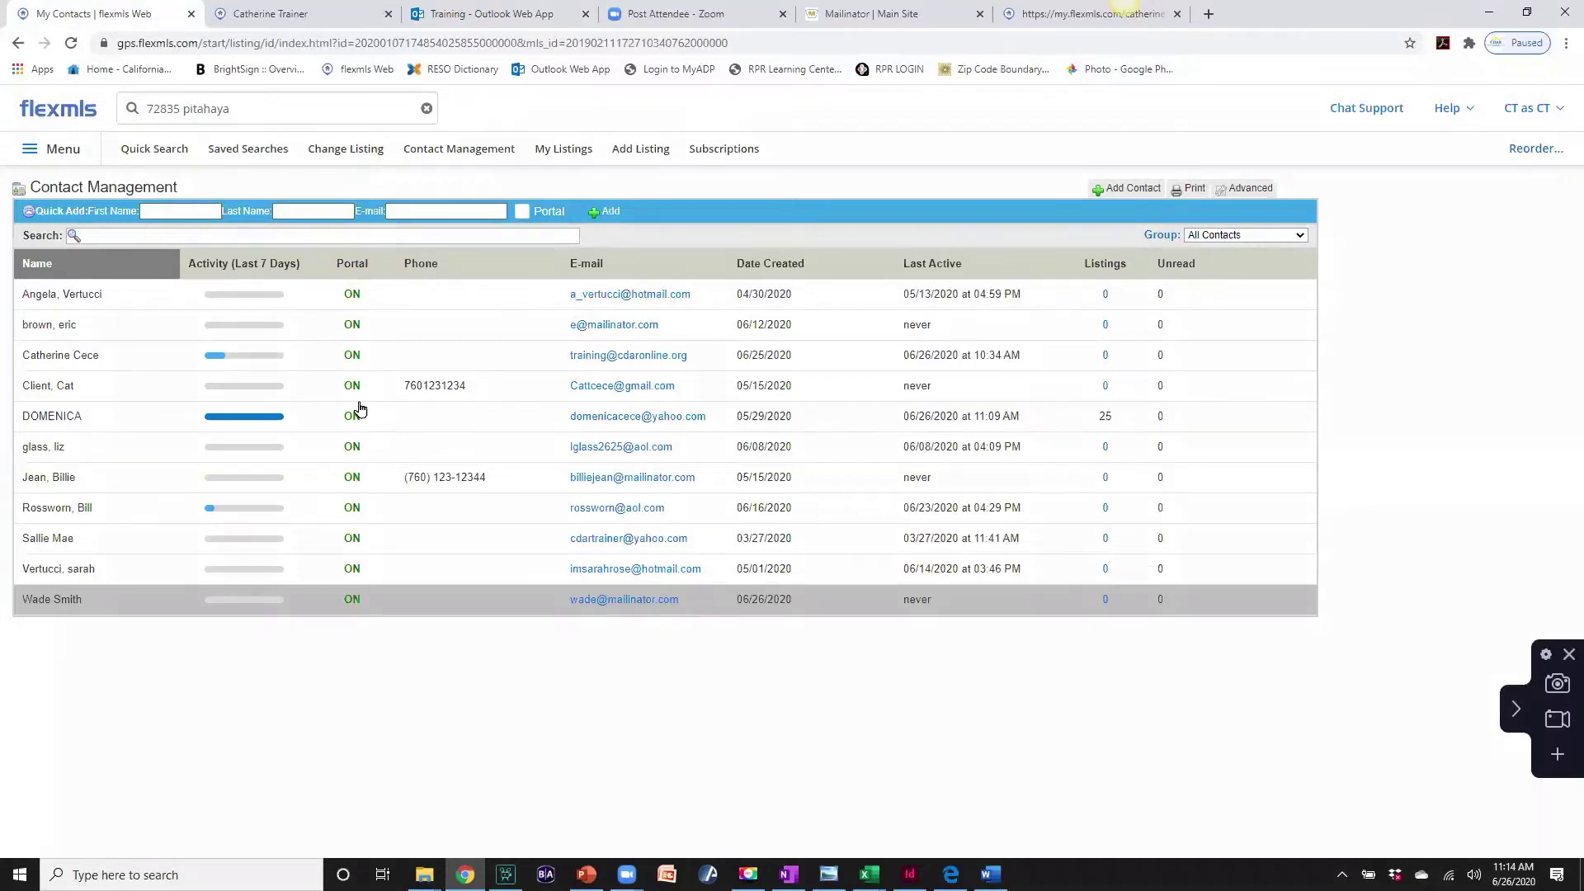
- Check the new contact's portal settings, send them an opt-in request, and close the details
click(58, 602)
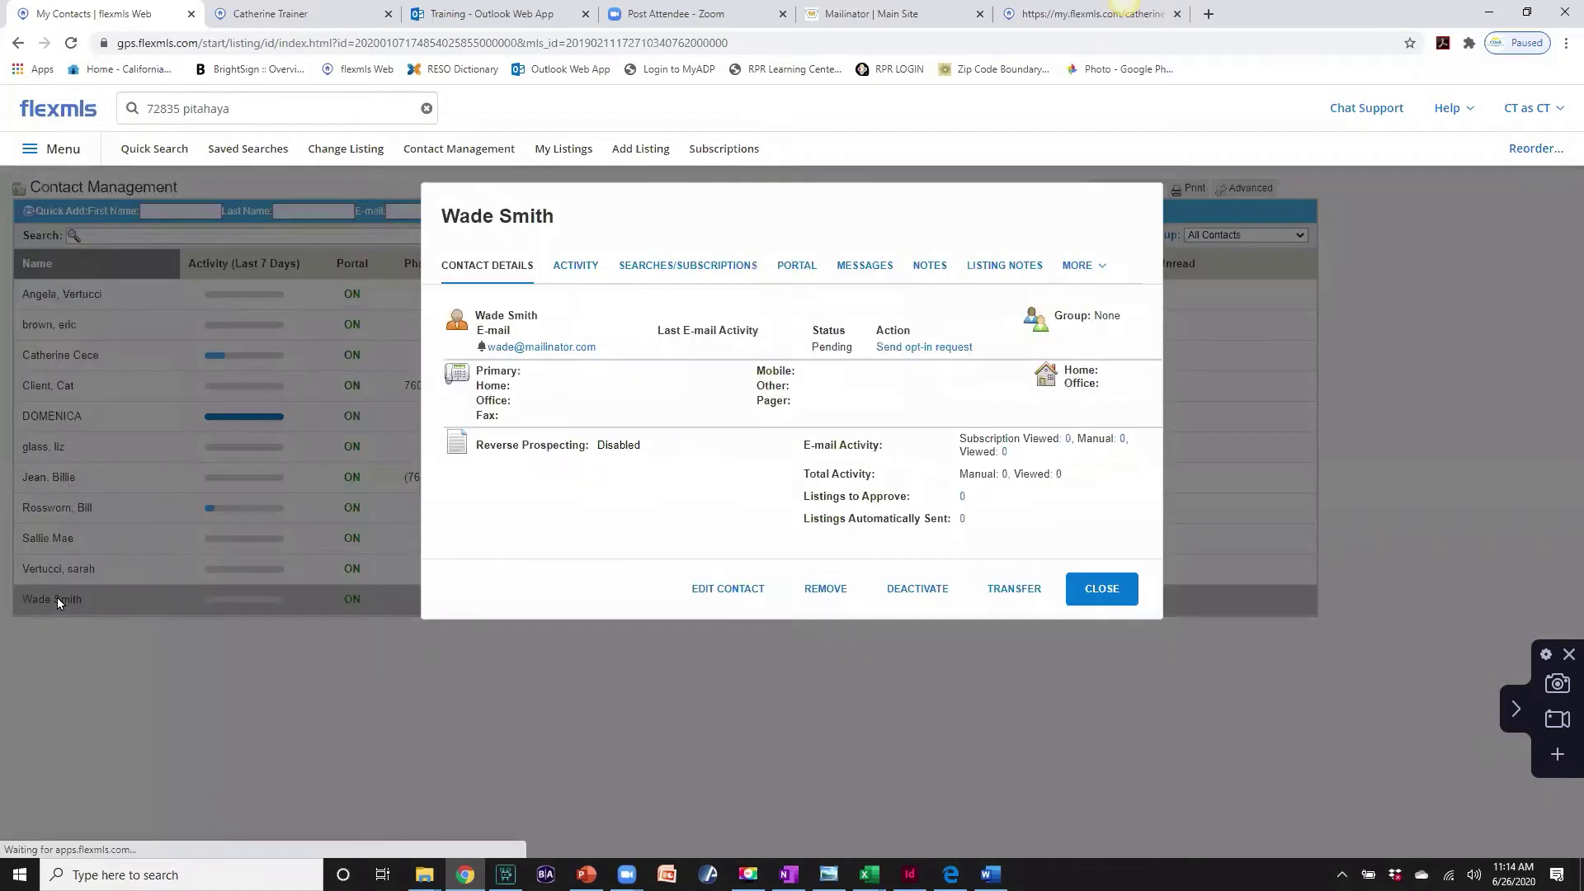
click(796, 268)
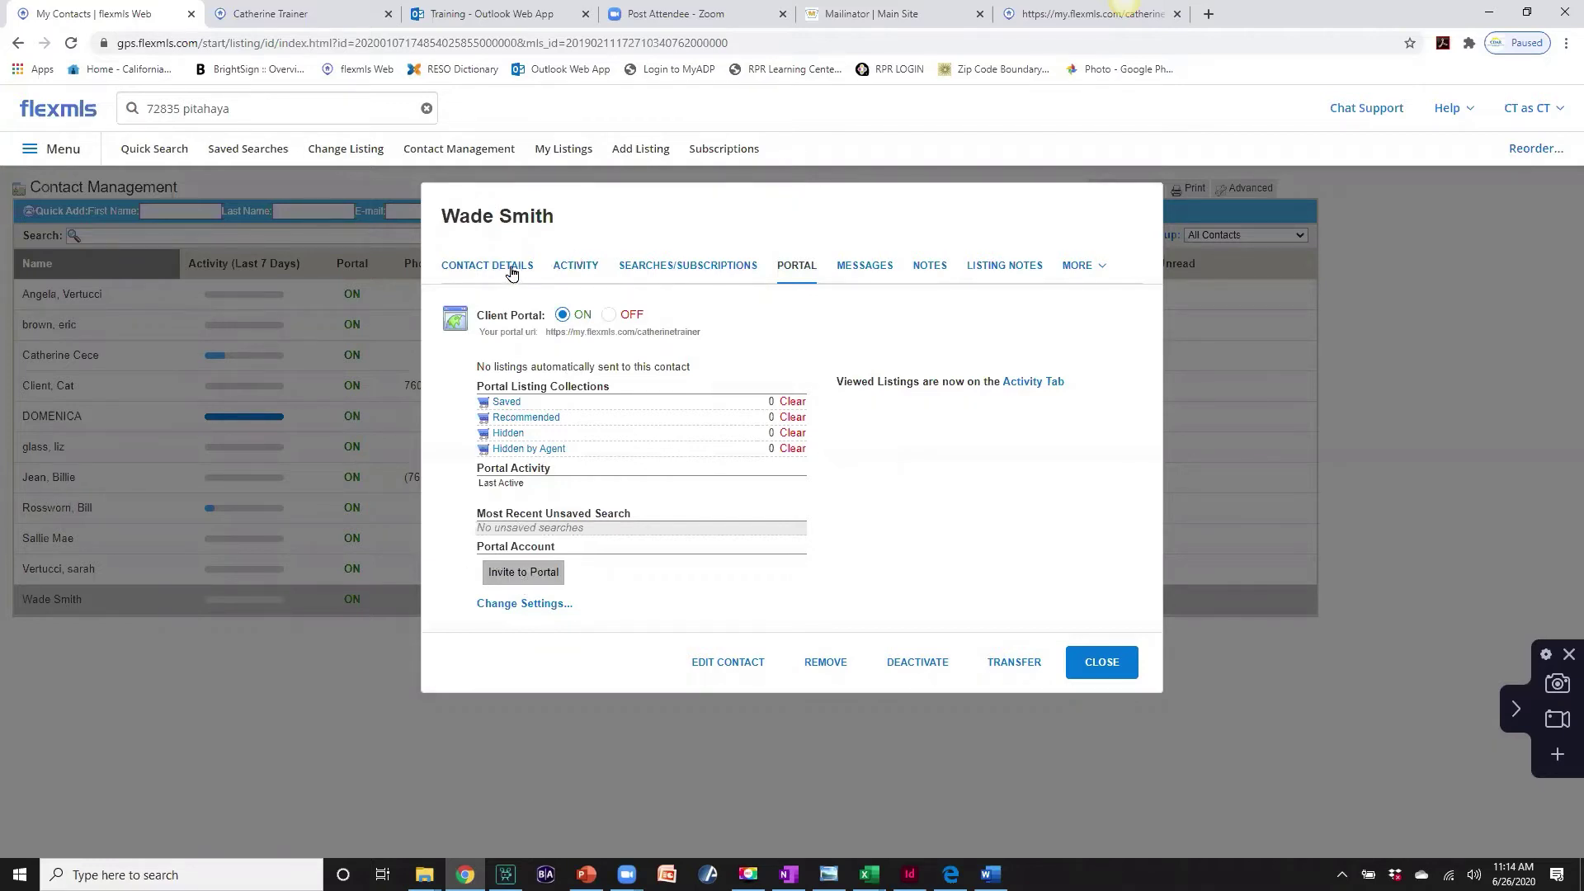
click(510, 266)
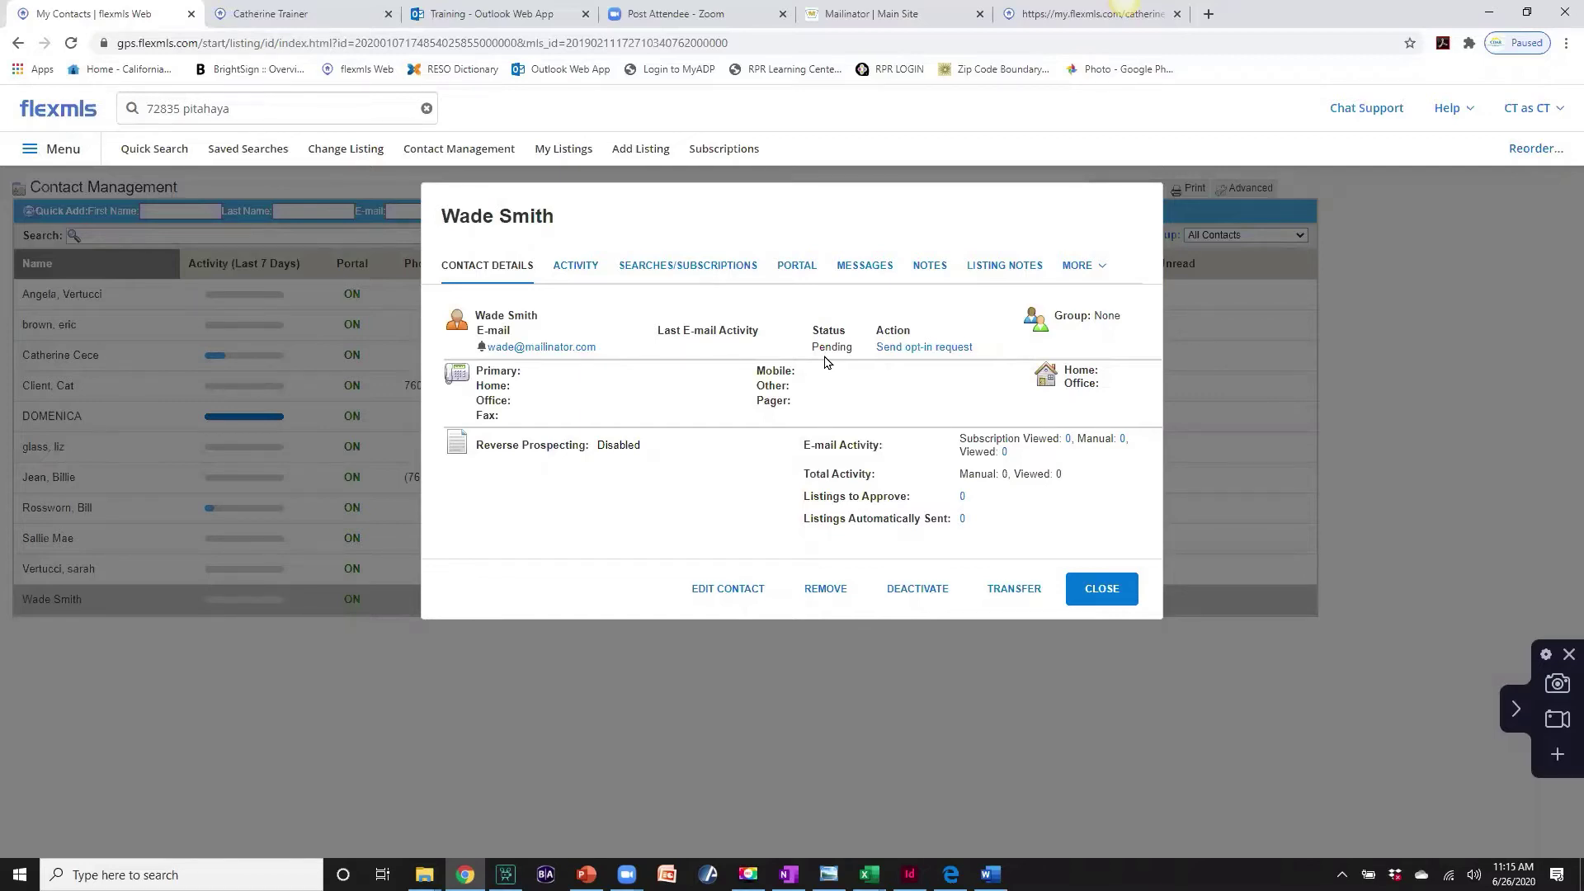
click(906, 349)
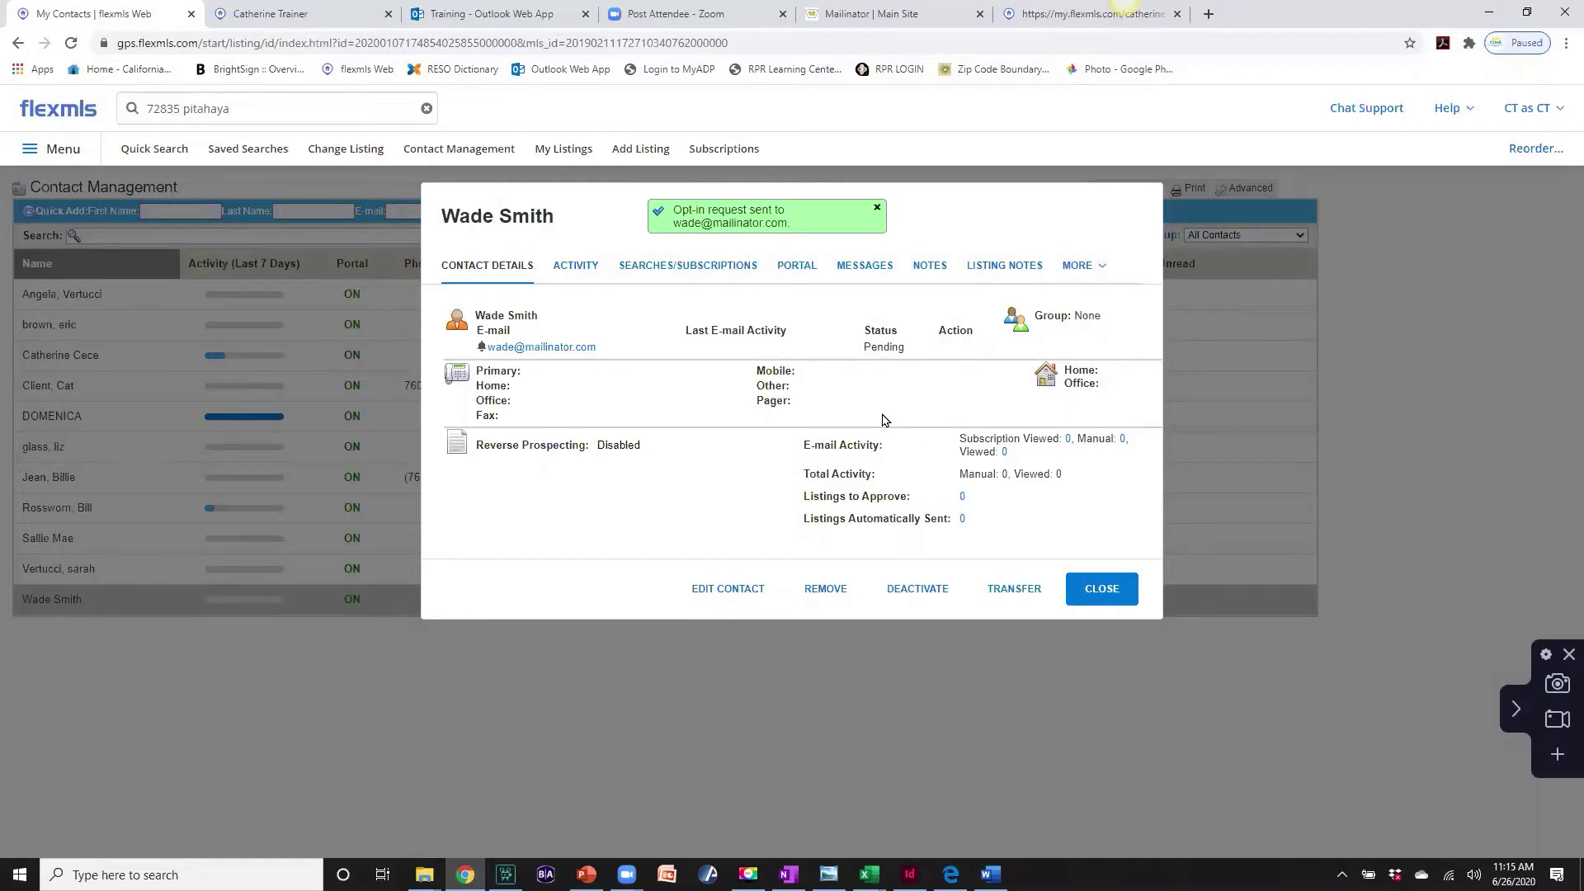
click(1090, 591)
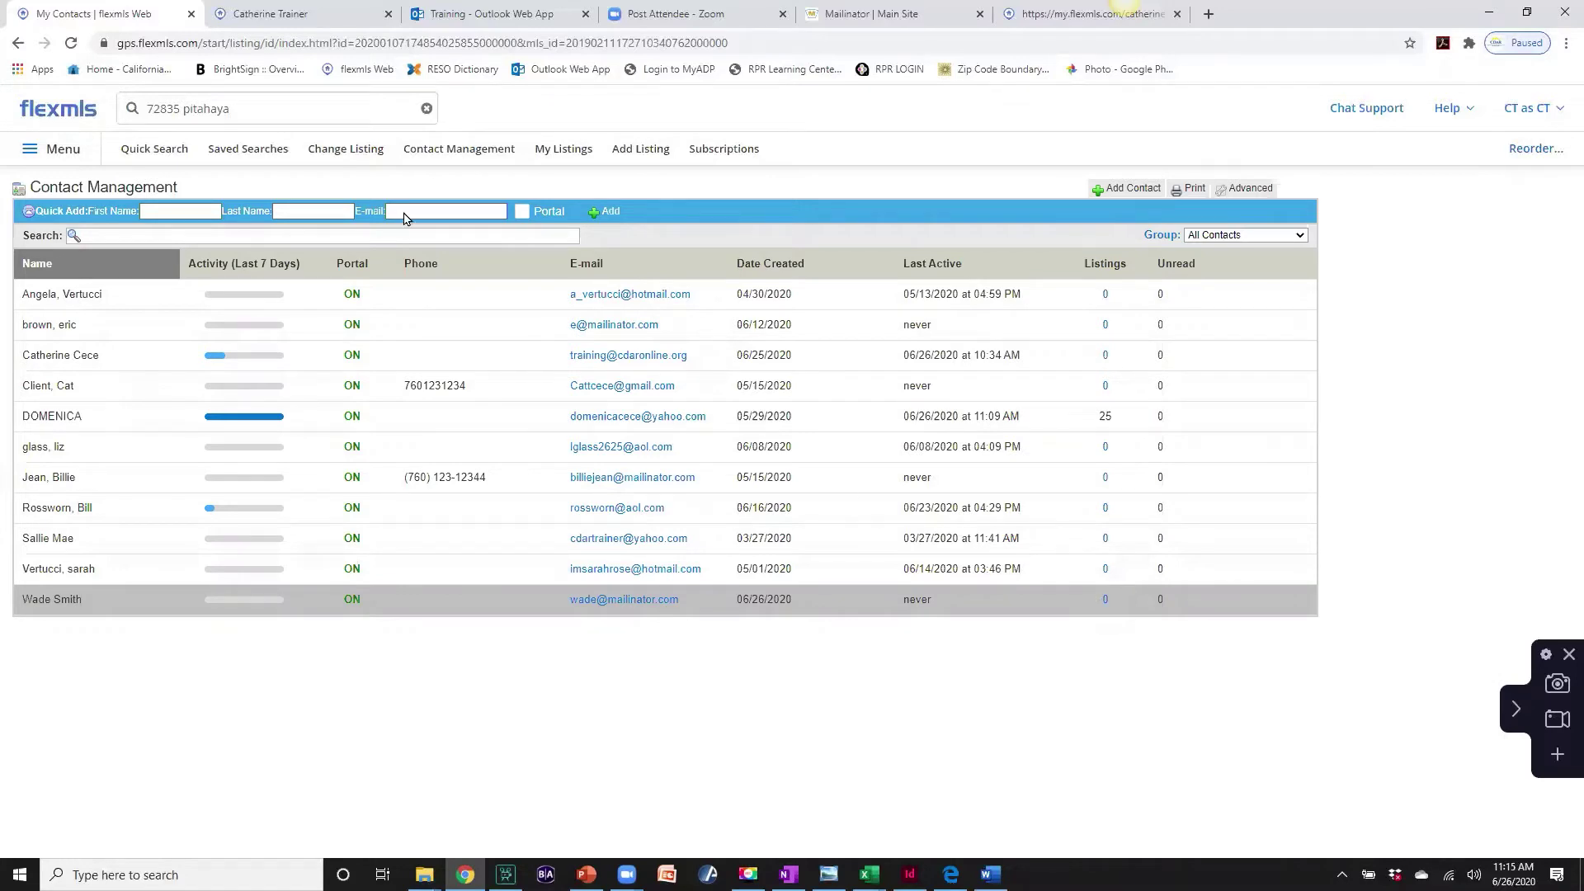
click(304, 17)
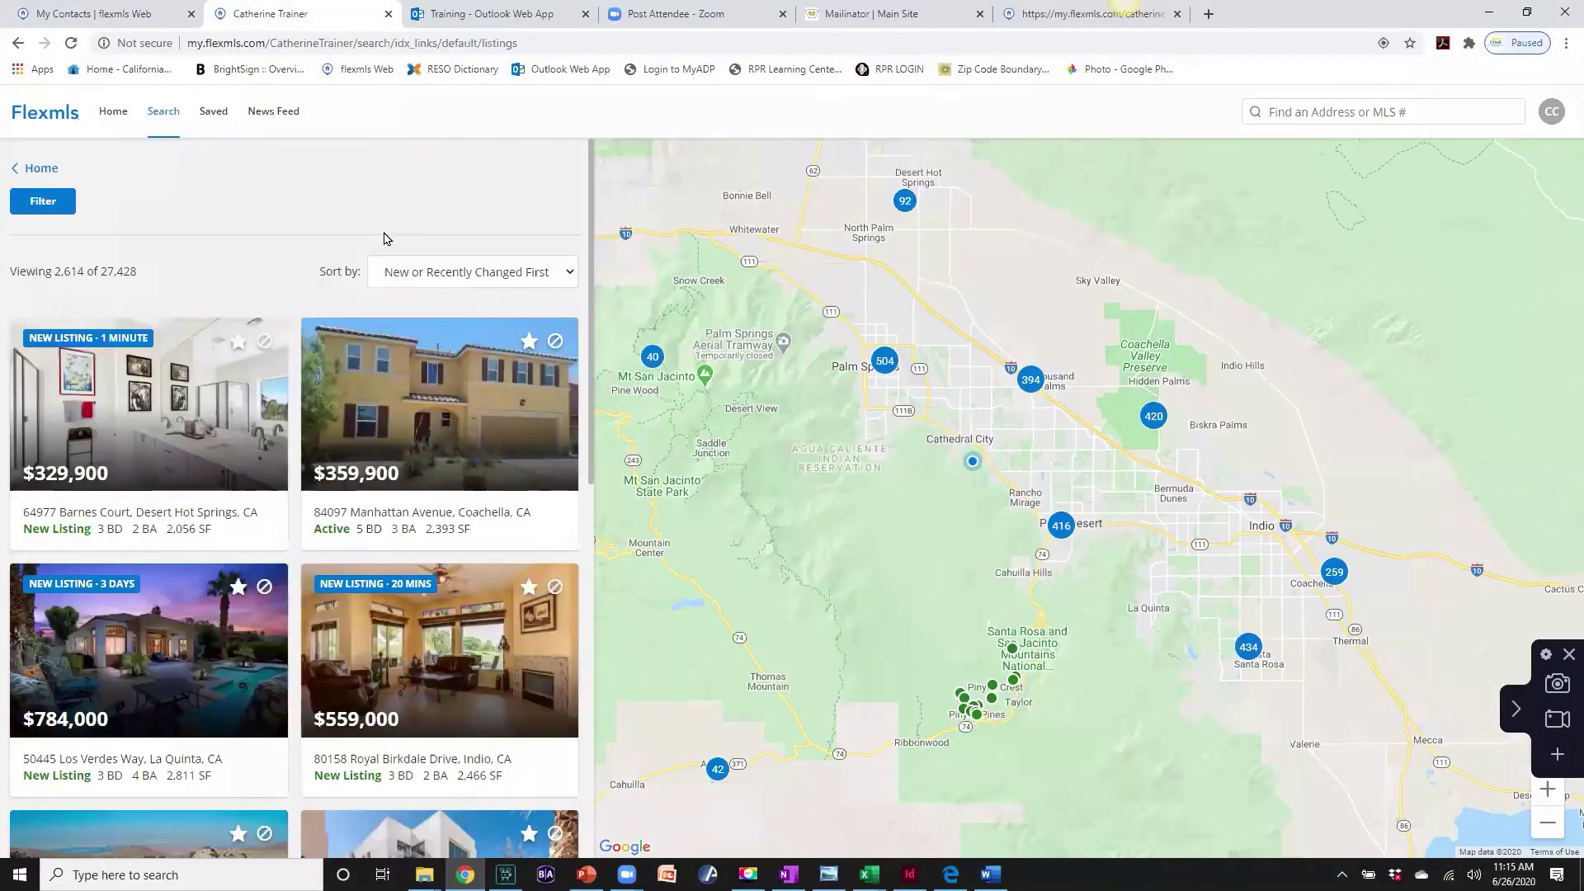
- Preview several listing cards on the map, then open the portal's Saved searches and listings page
mouse_move(407, 347)
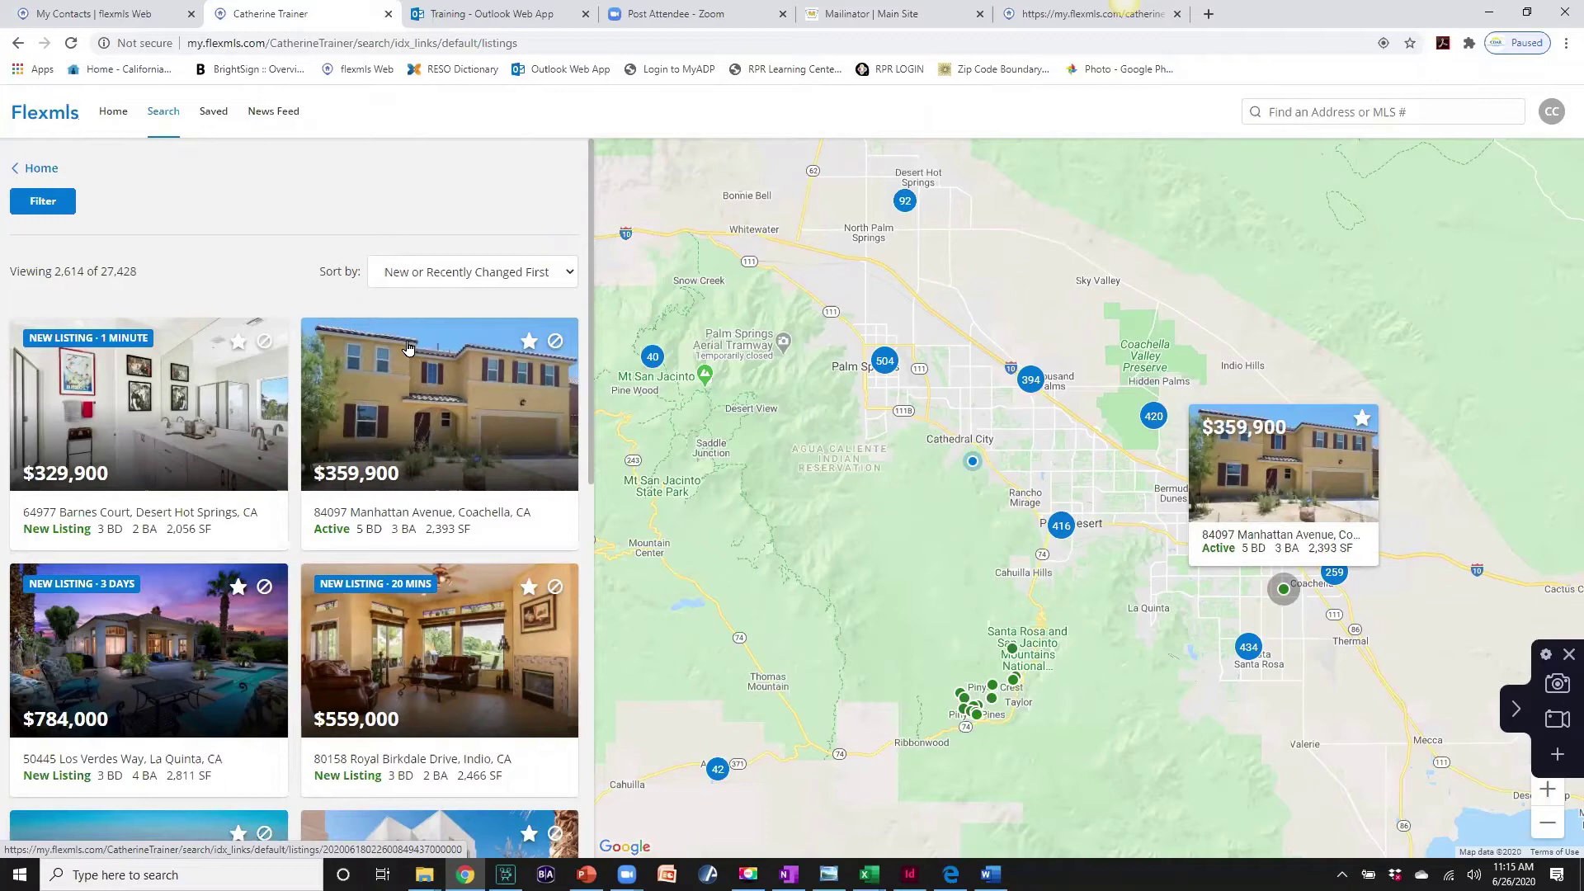
mouse_move(244, 399)
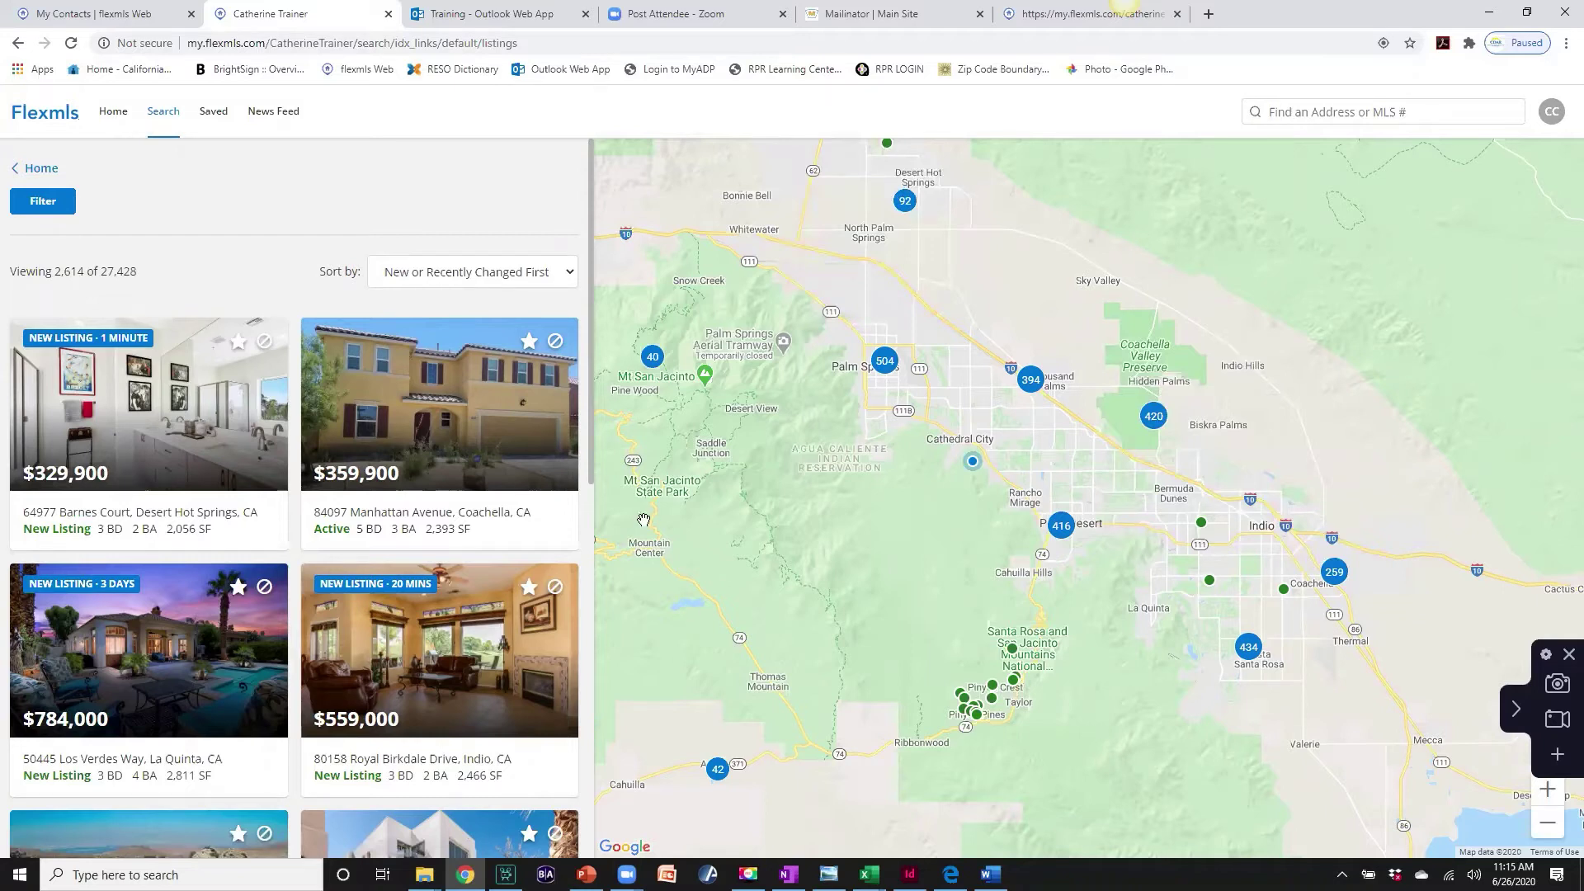
mouse_move(385, 752)
mouse_move(62, 381)
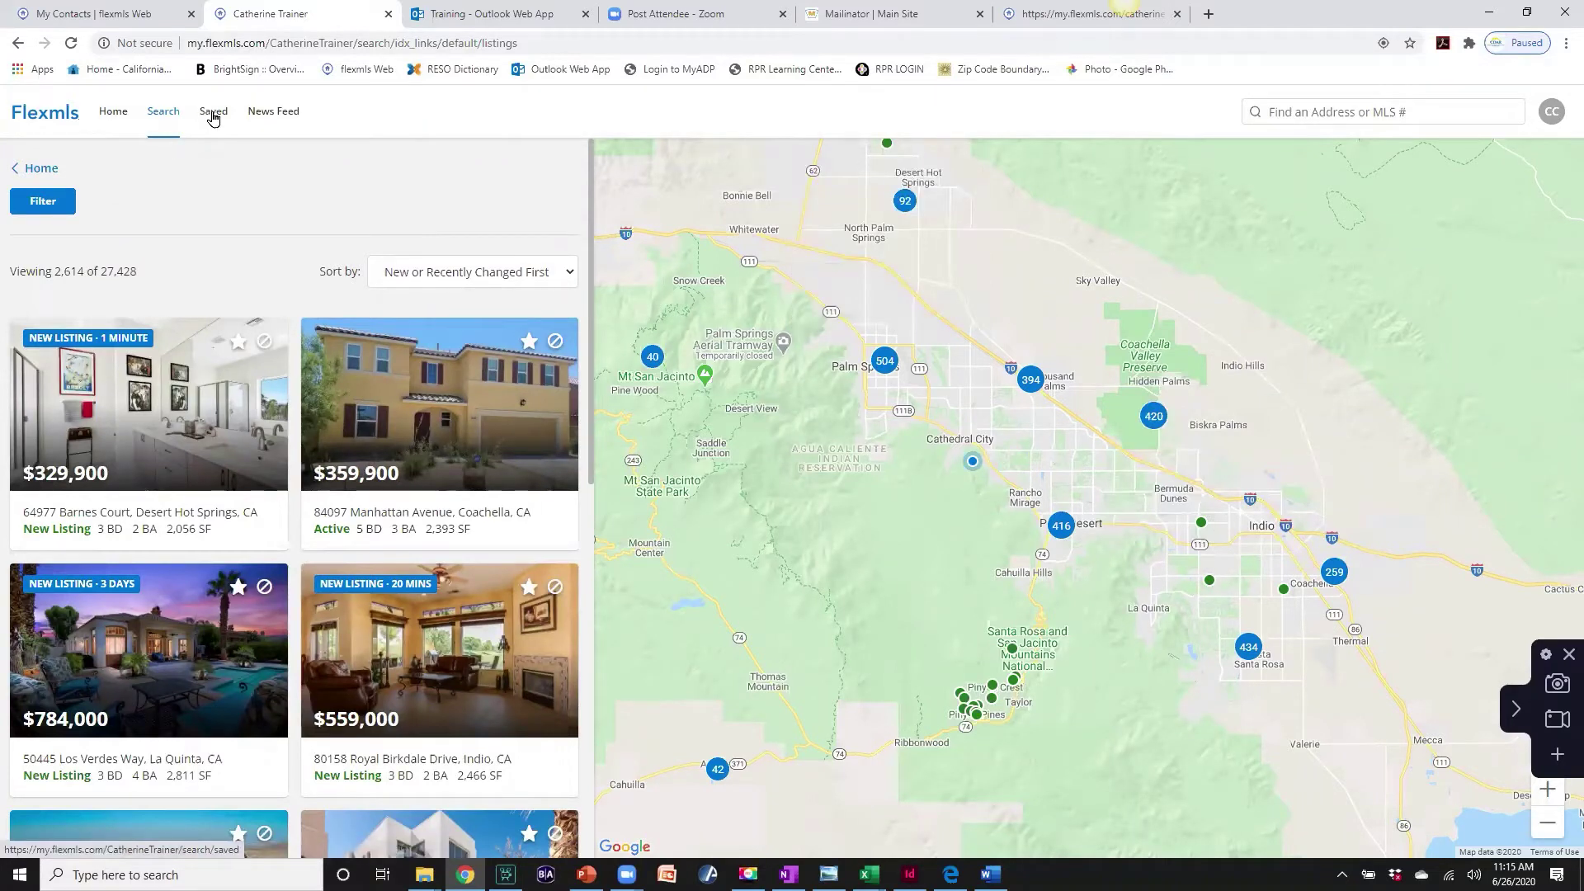
click(213, 118)
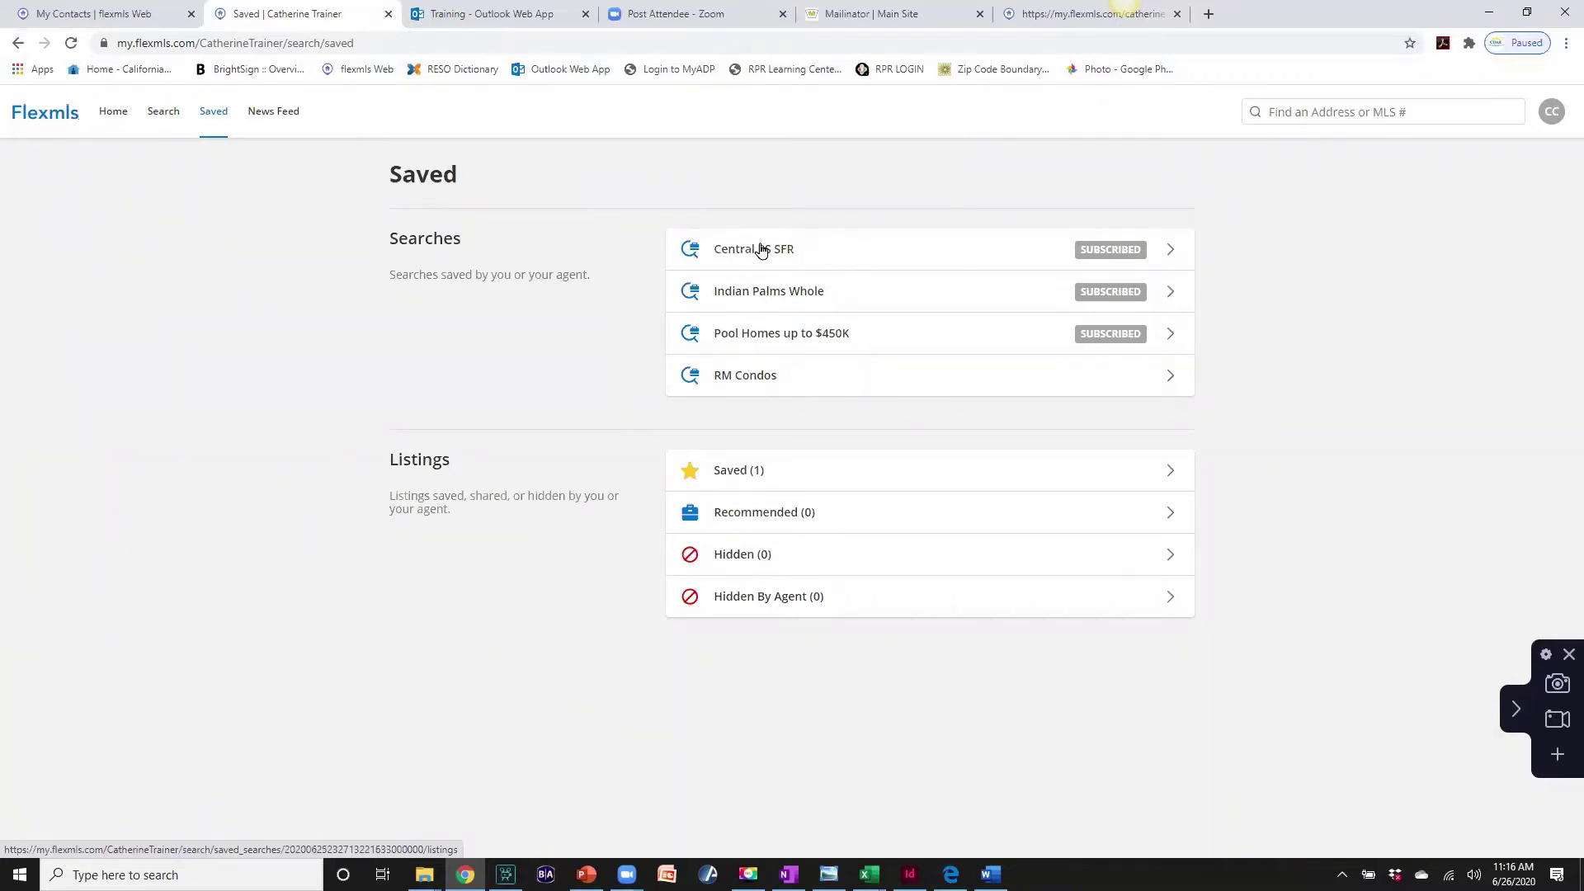
click(275, 118)
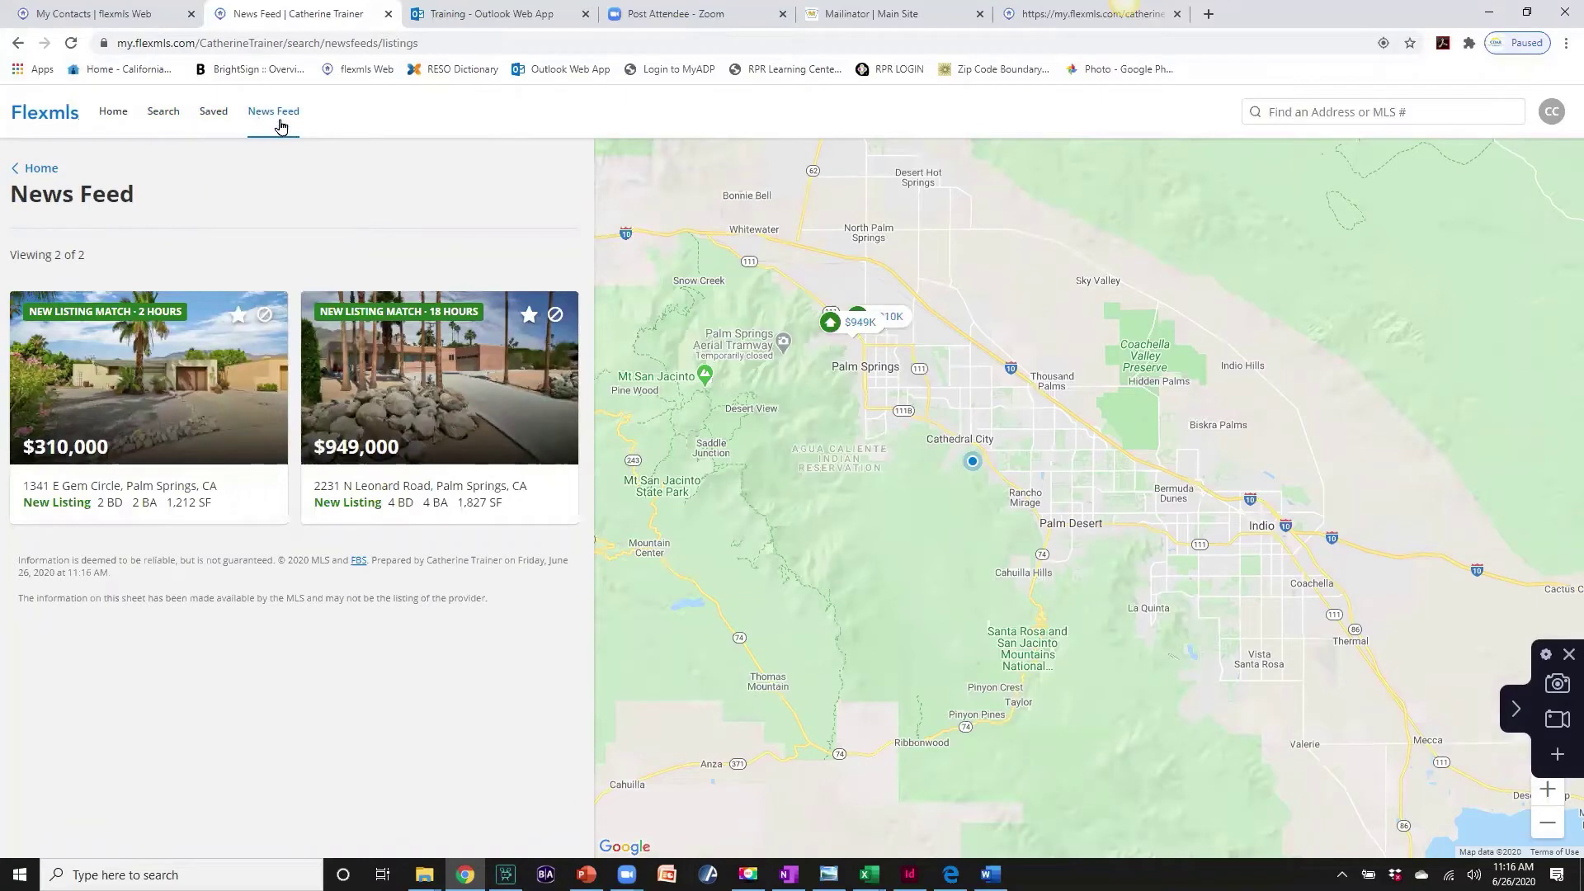
click(213, 115)
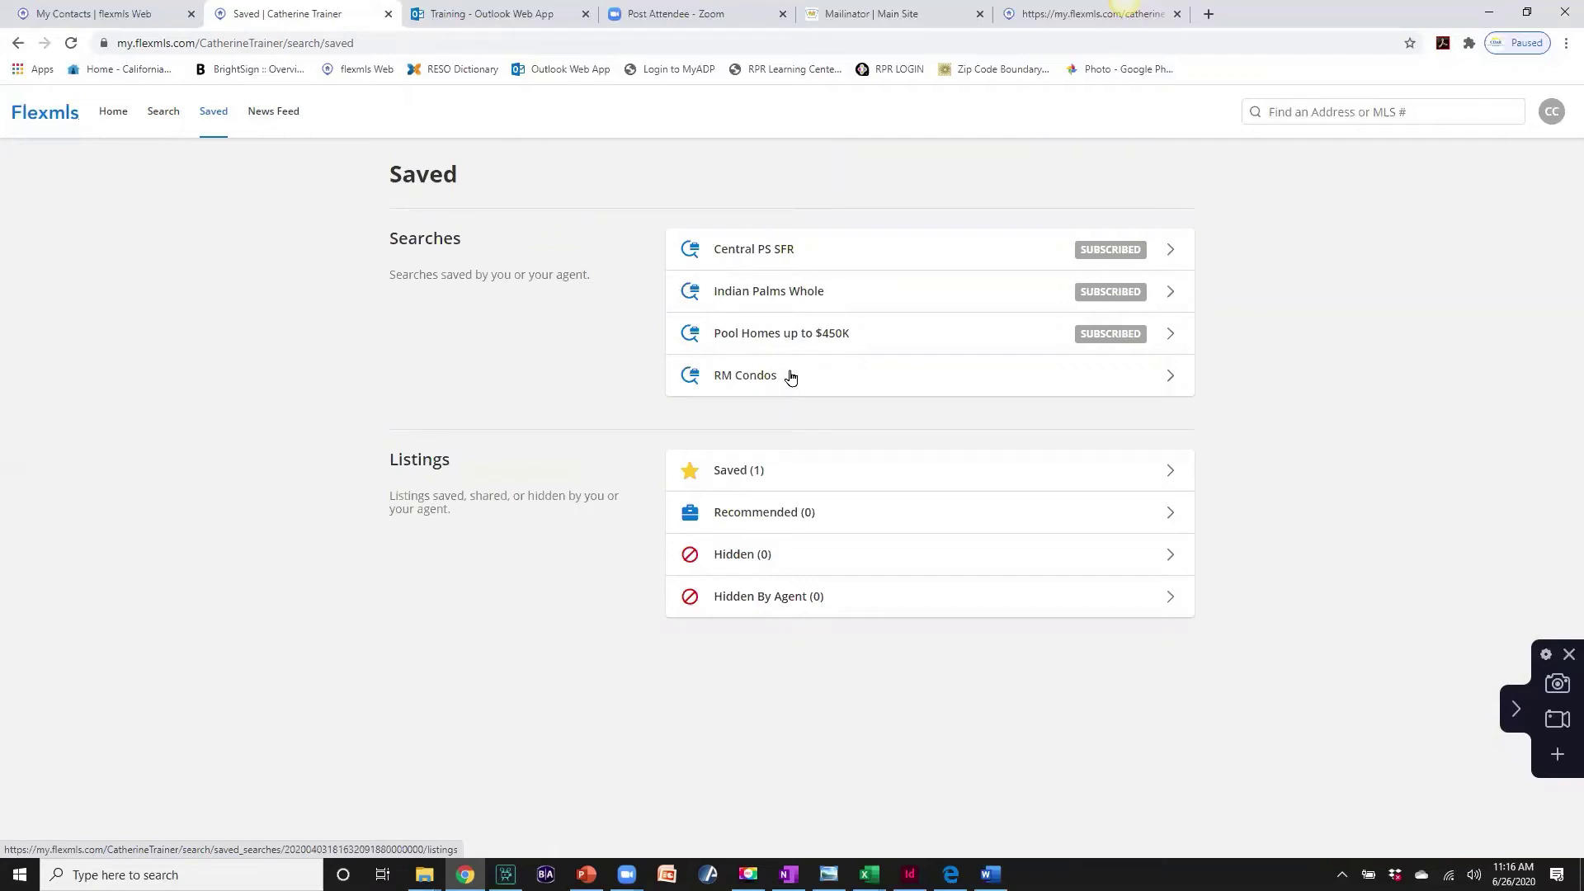
click(278, 117)
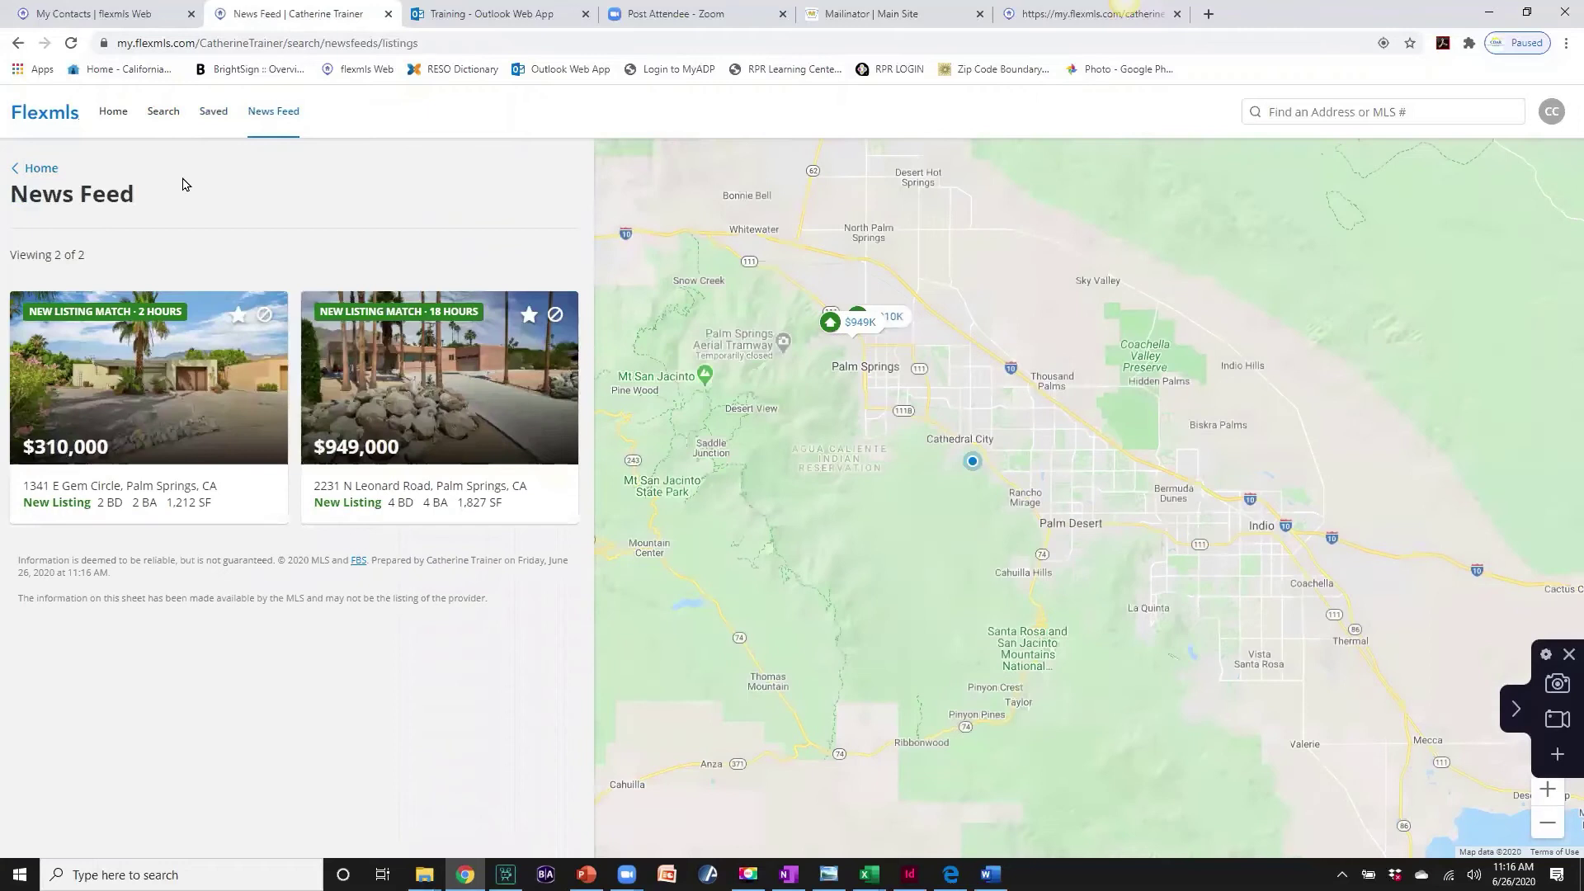
mouse_move(75, 297)
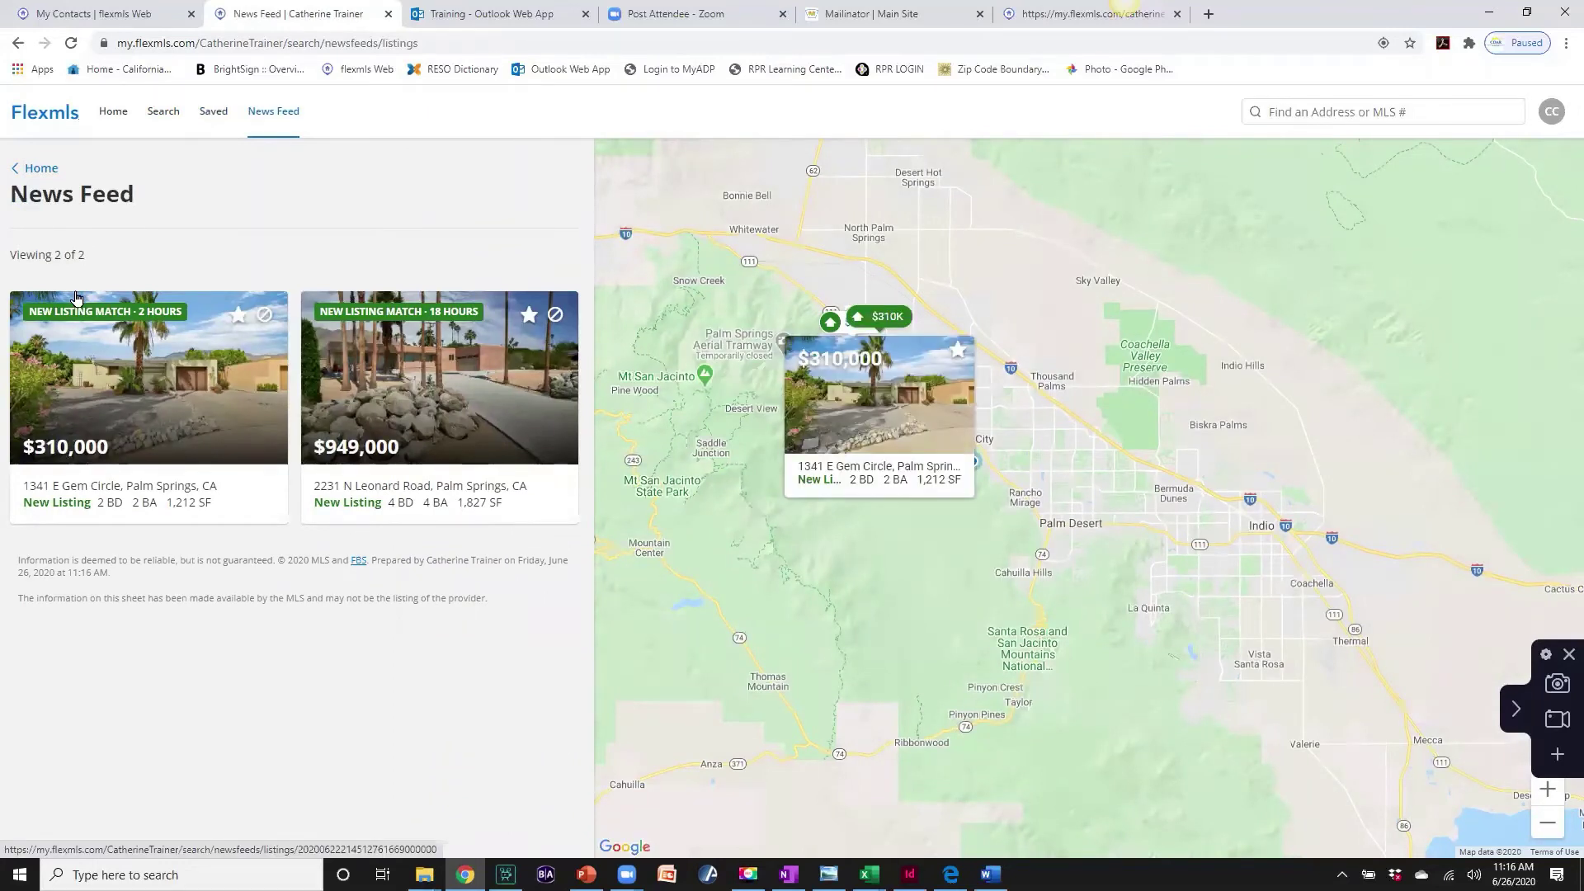
mouse_move(495, 405)
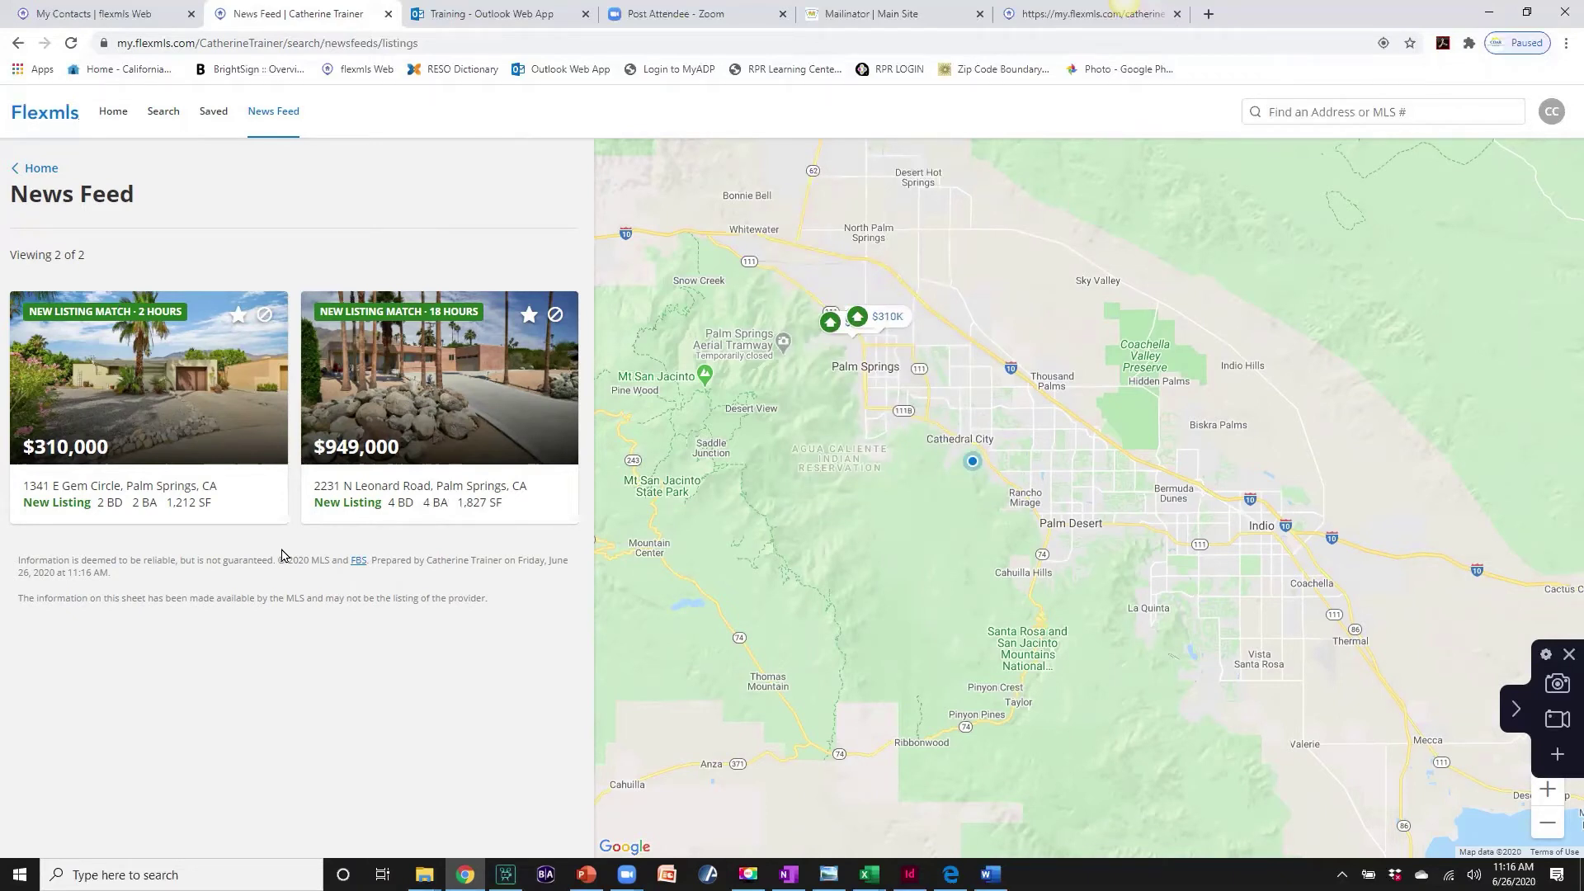
mouse_move(503, 414)
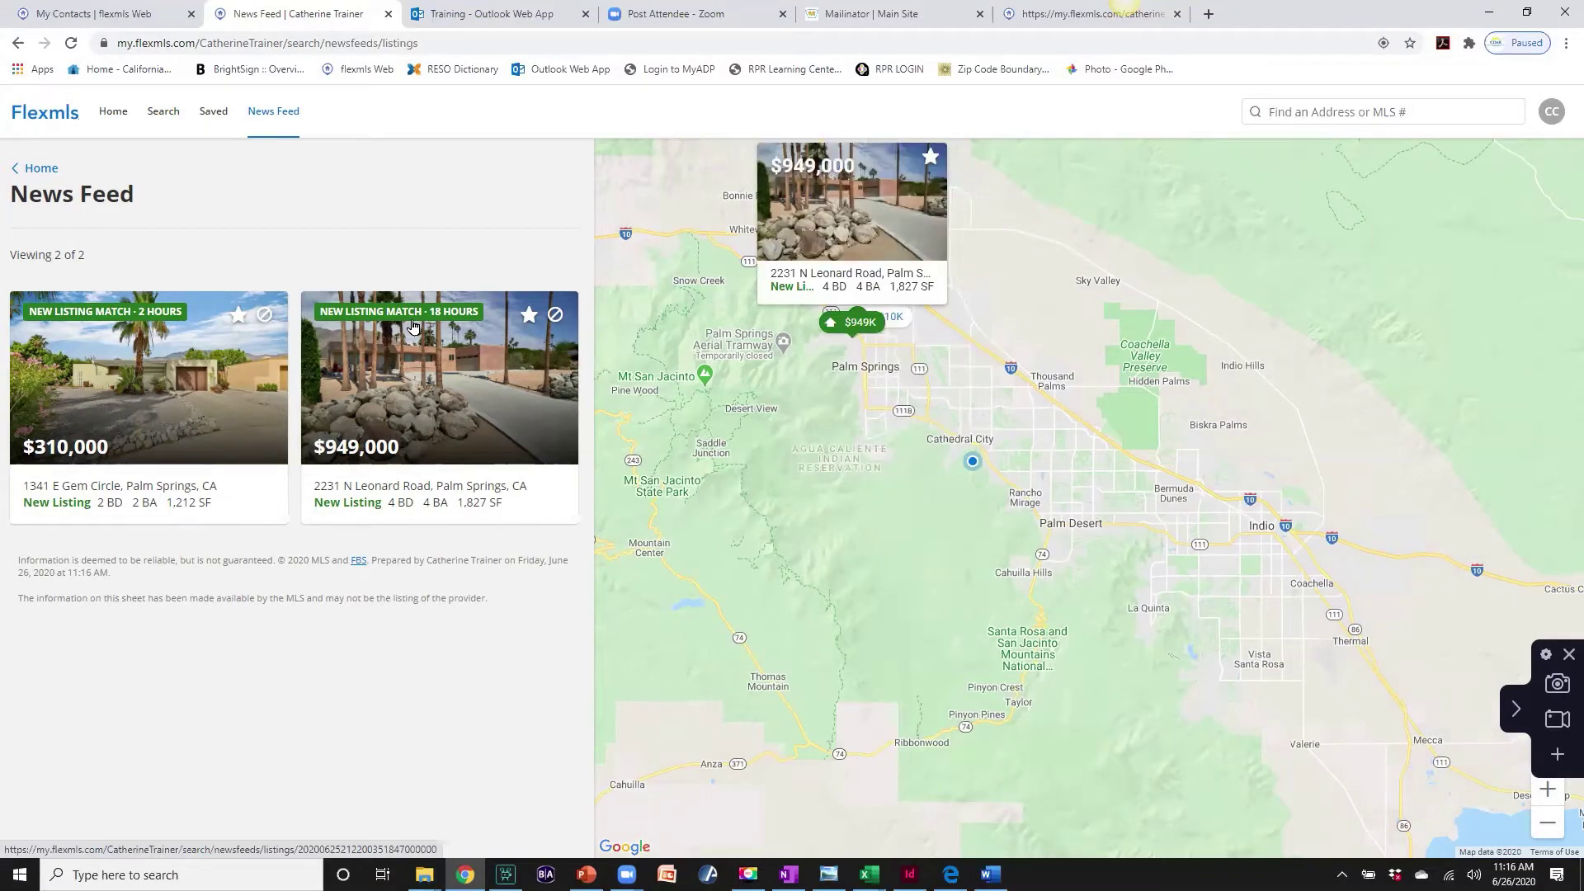
click(414, 327)
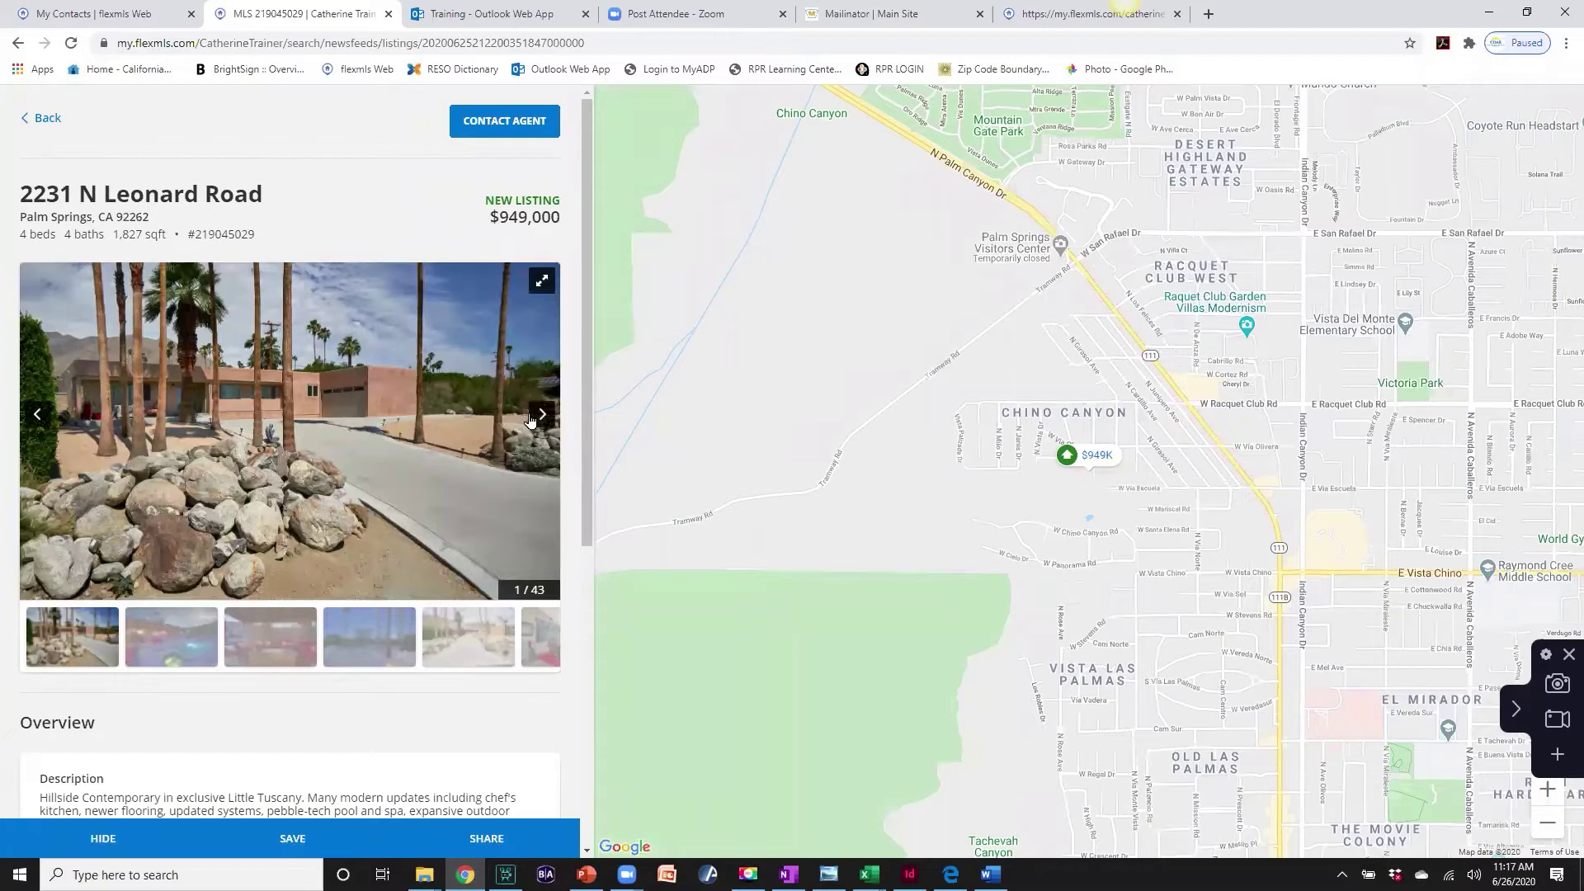
- Browse through the next nine photos of the Leonard Road listing
click(536, 417)
click(536, 417)
click(536, 417)
click(536, 417)
click(536, 417)
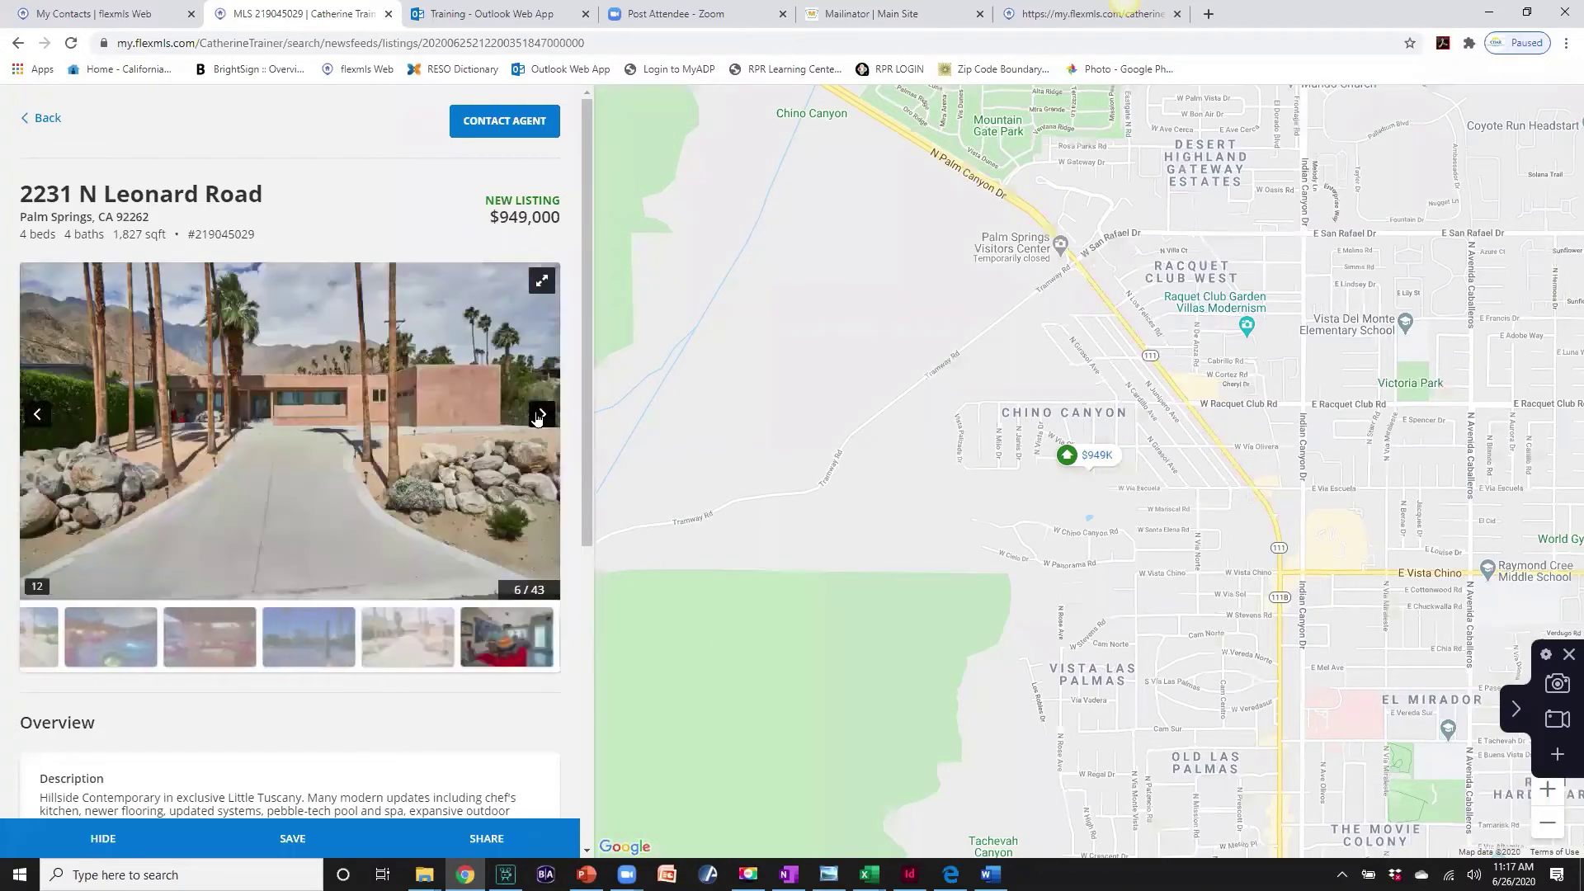
click(536, 417)
click(537, 416)
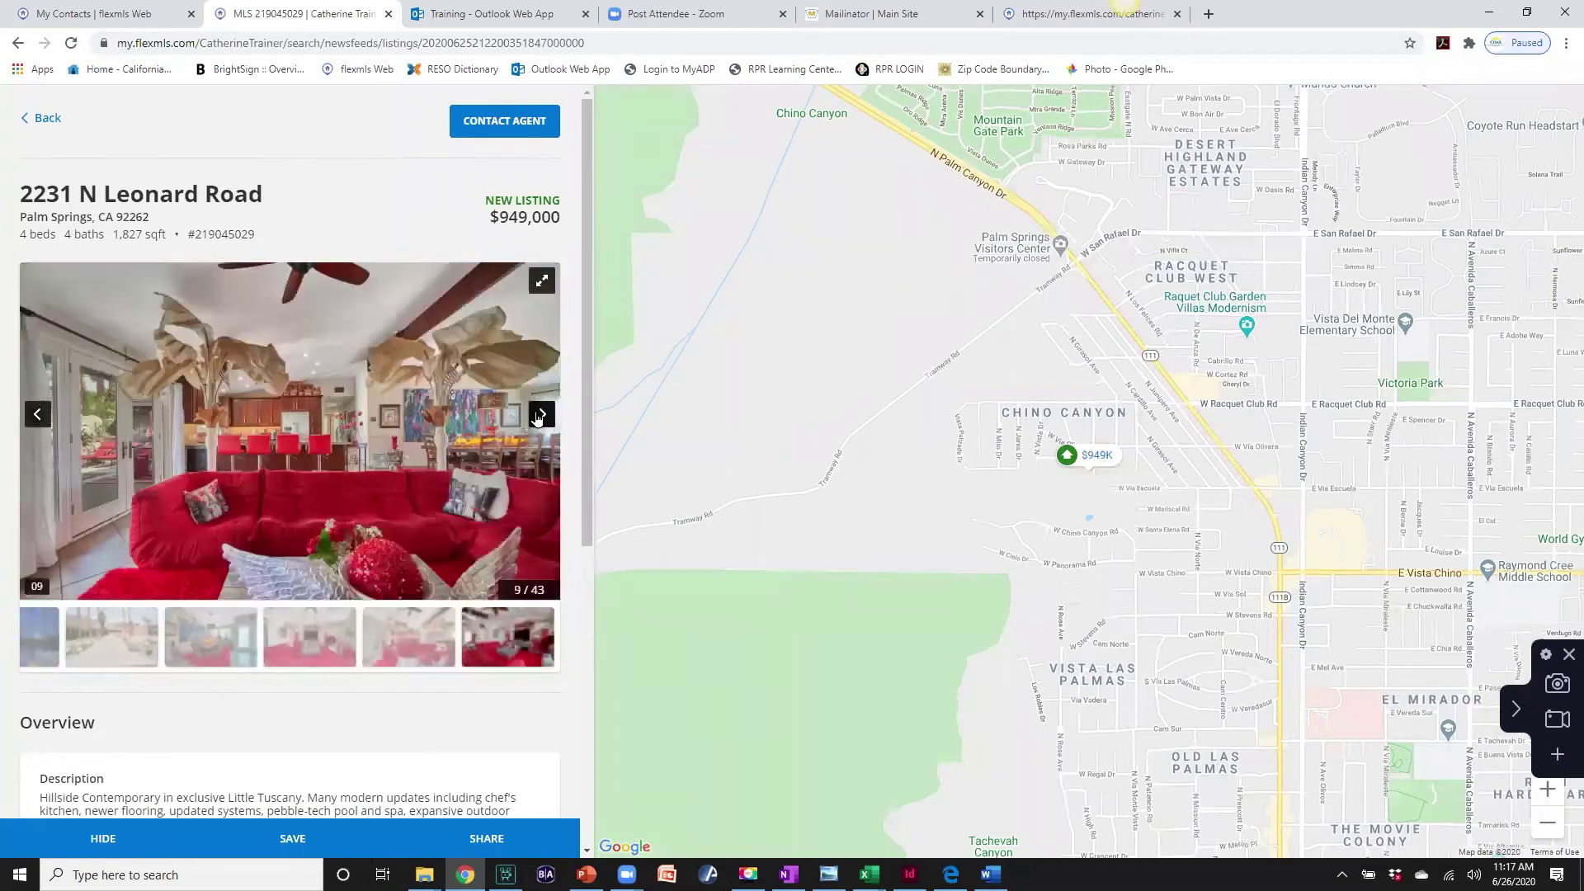
click(536, 417)
click(536, 416)
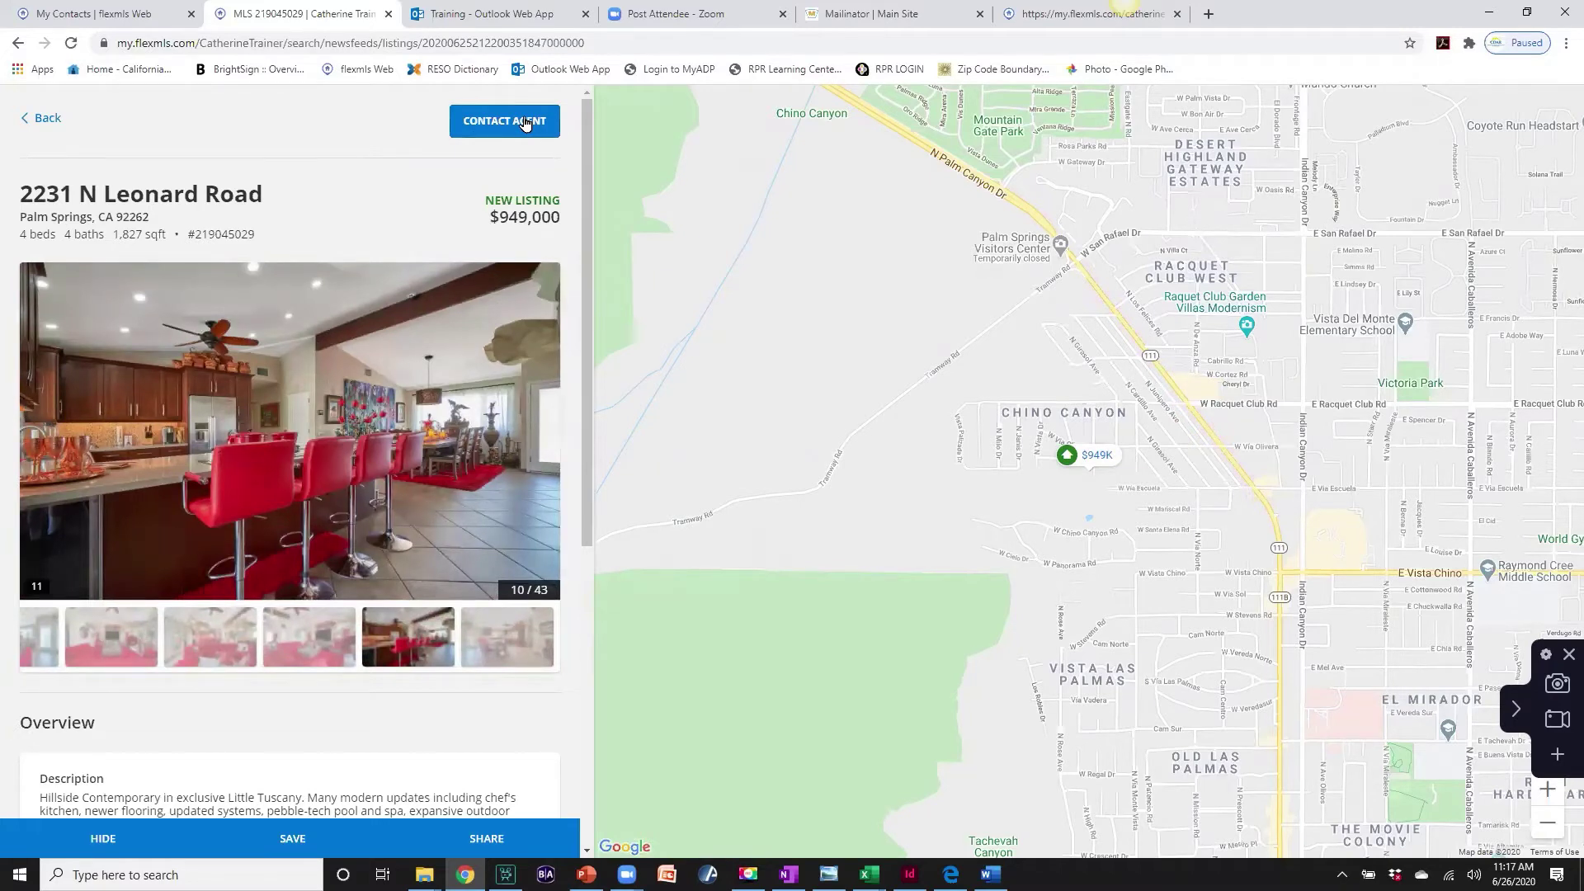
- Expand the listing's location and property info, then go back to the News Feed
scroll(450, 422, down, 4)
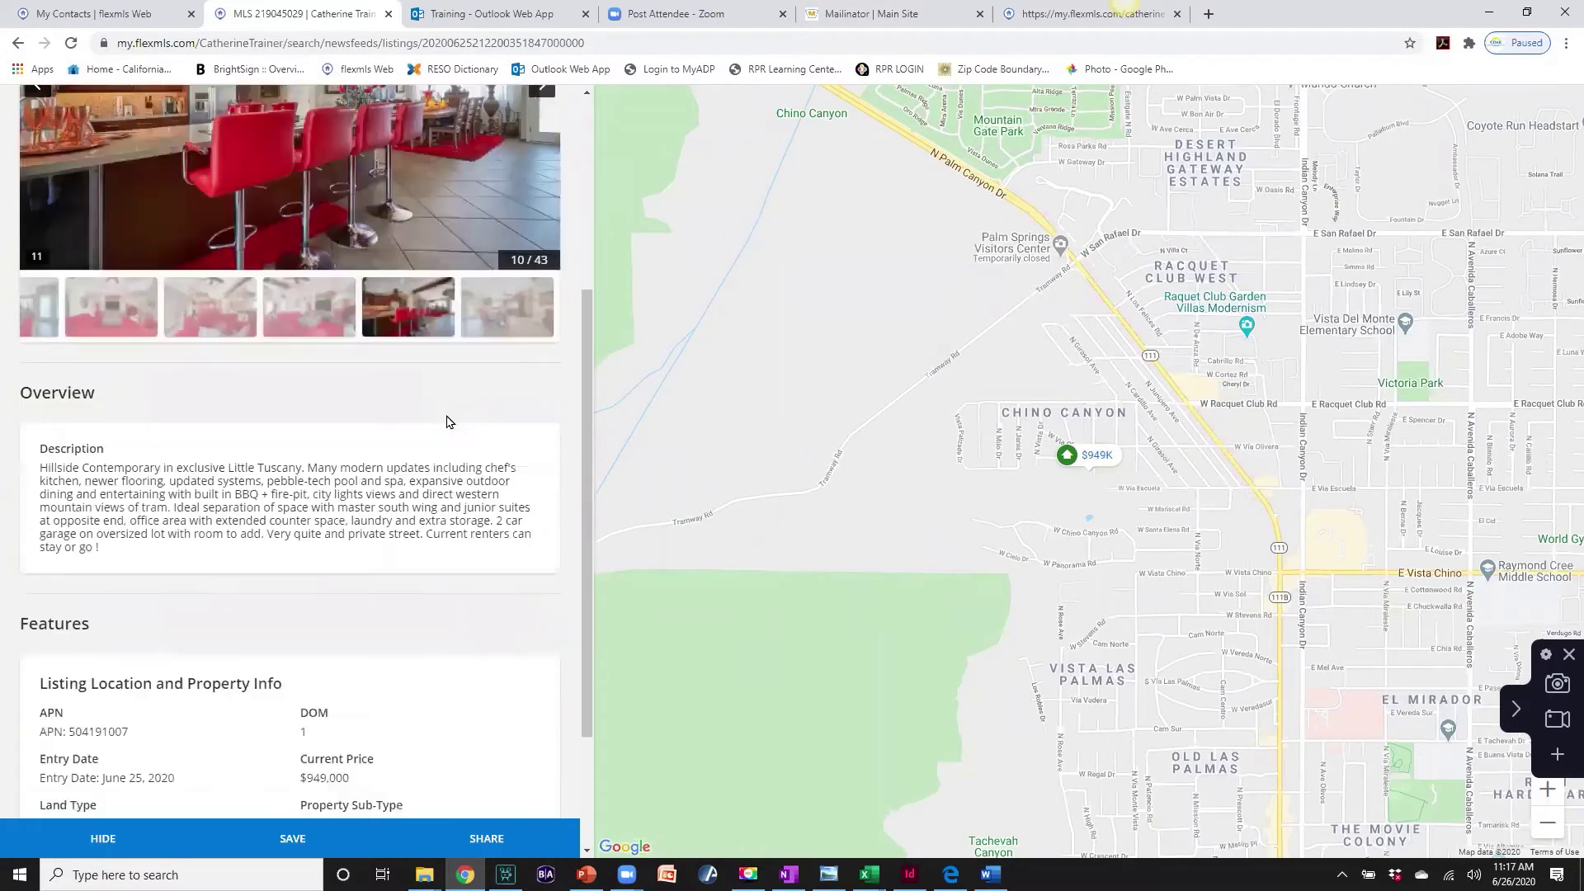
scroll(448, 420, down, 2)
click(295, 680)
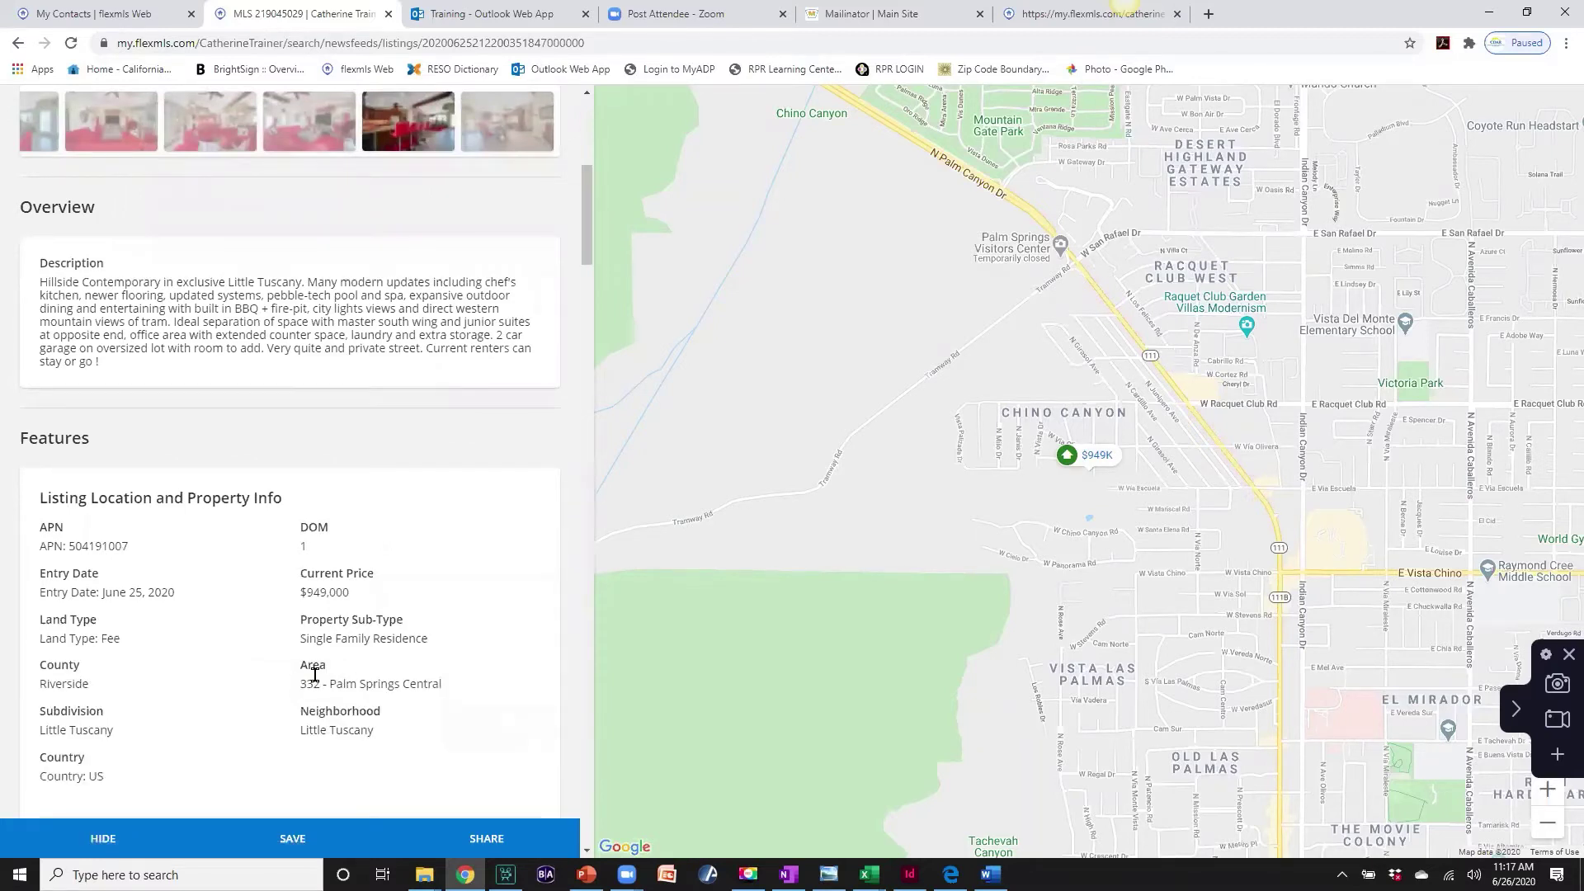
scroll(314, 675, up, 6)
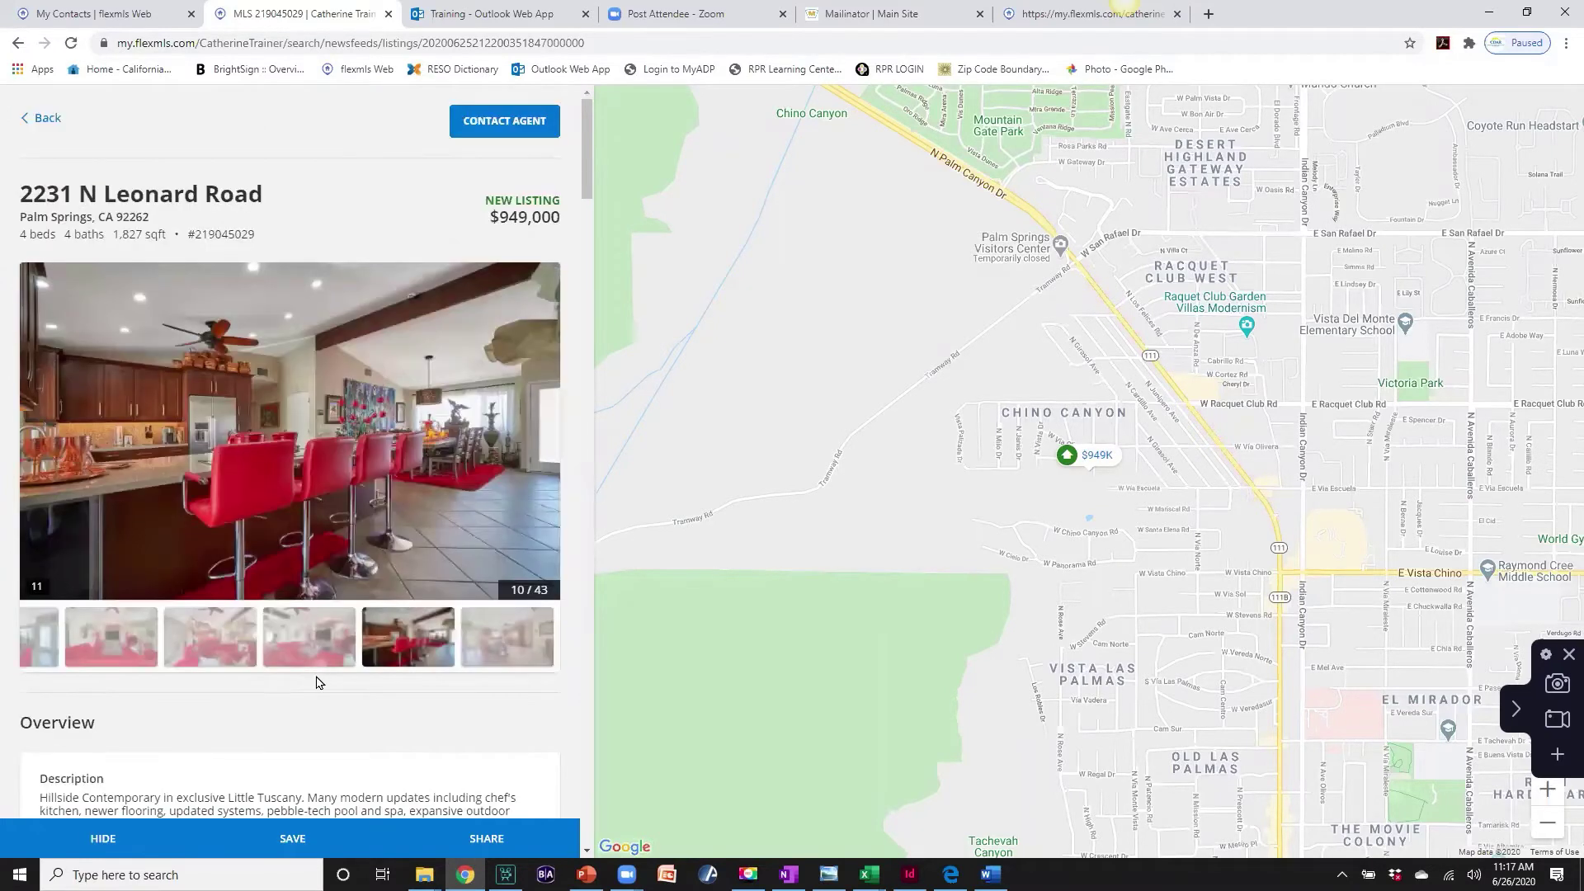
click(43, 120)
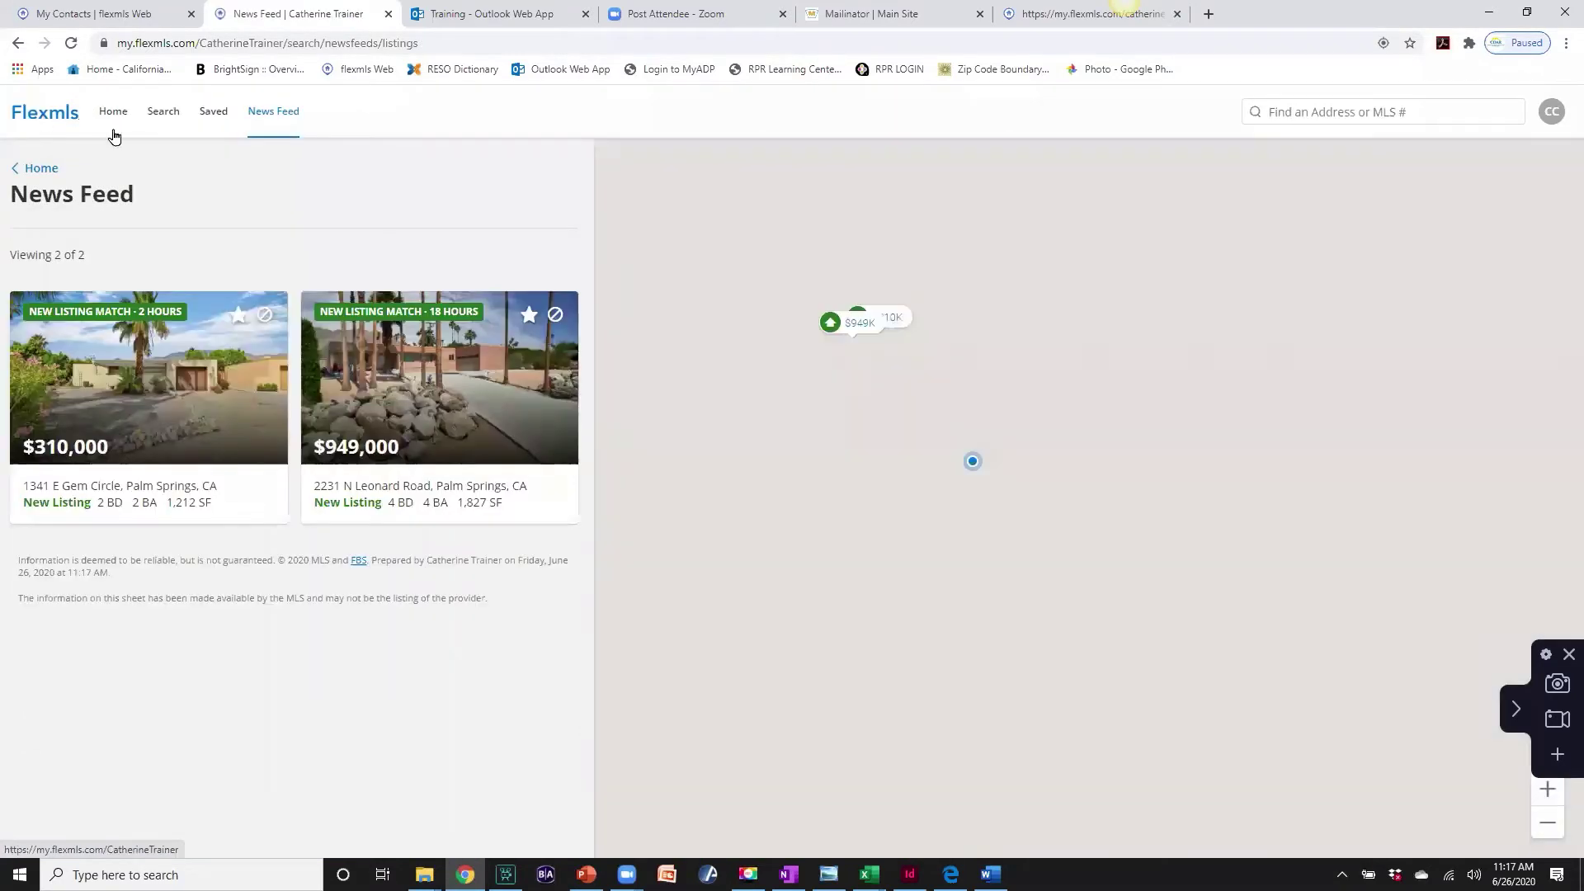
mouse_move(509, 403)
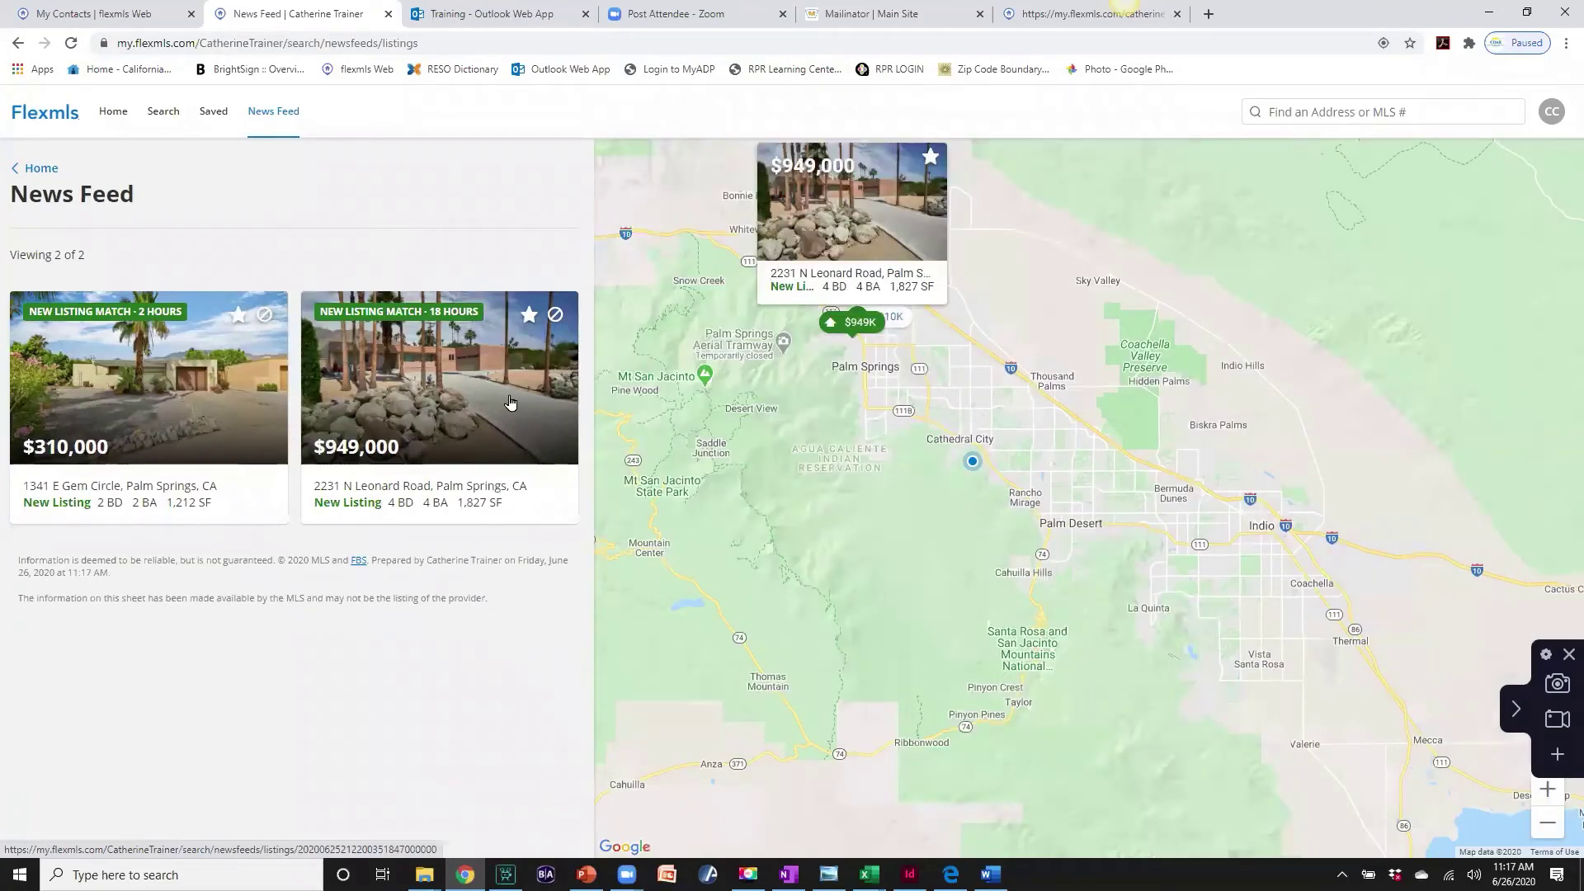
click(528, 318)
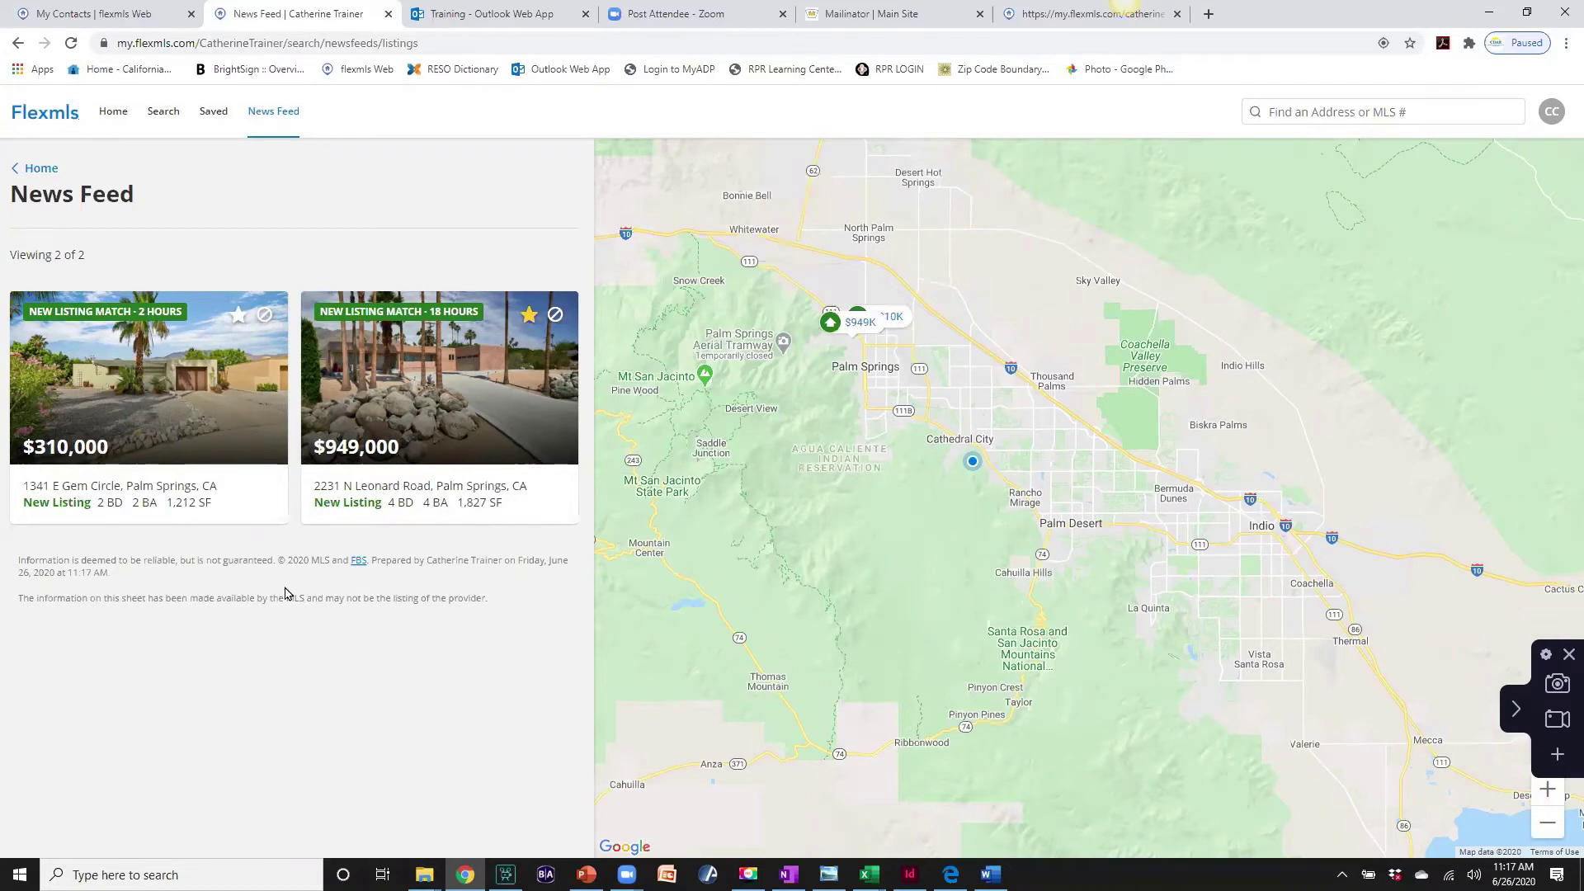
mouse_move(169, 459)
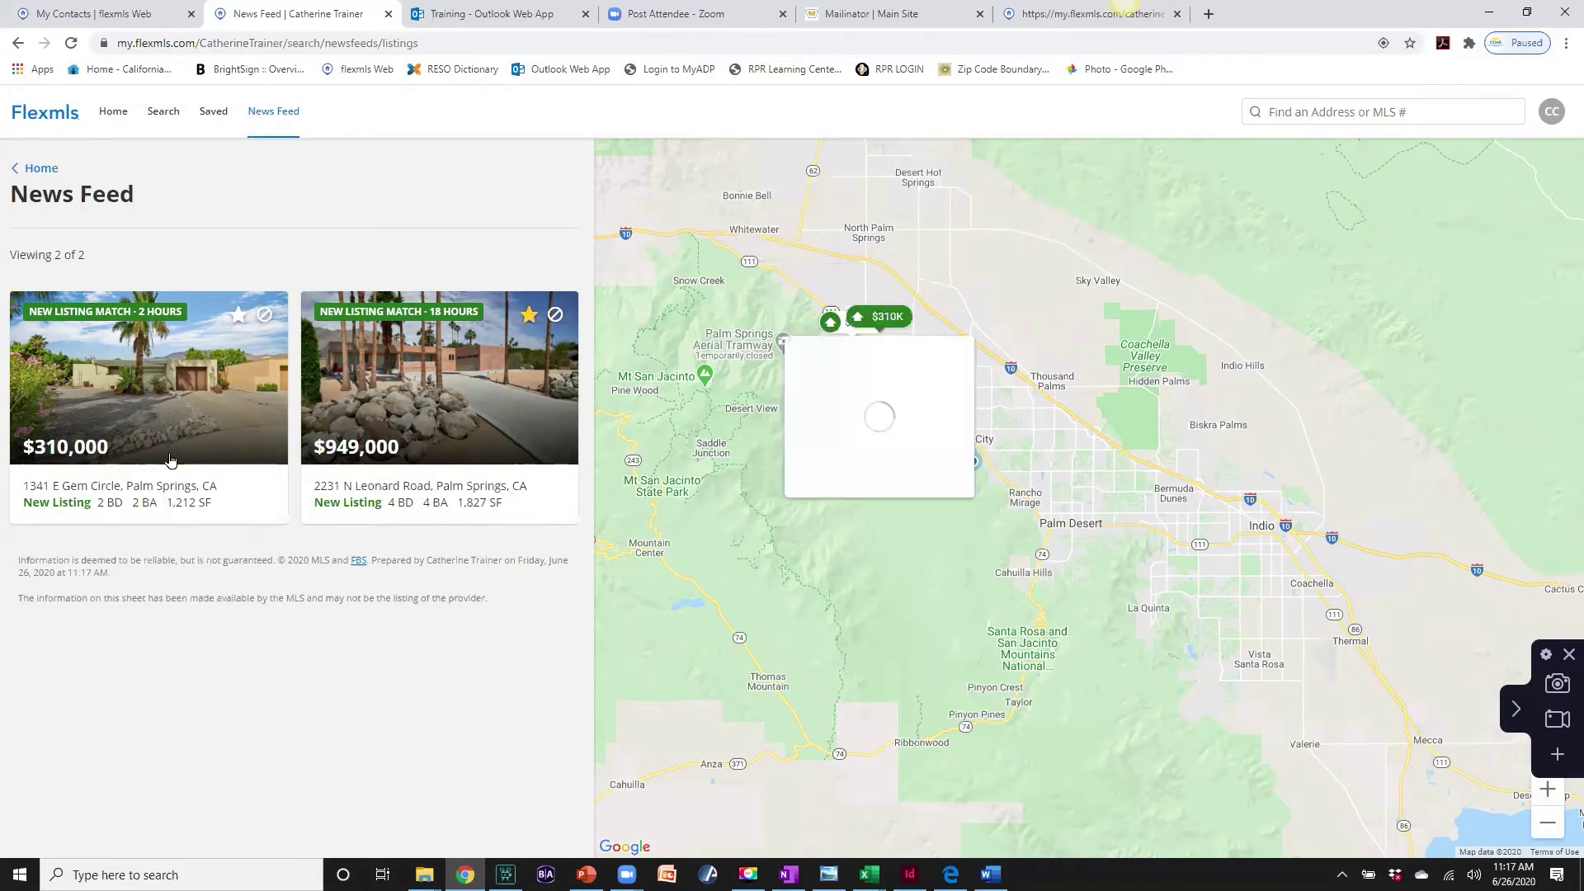
click(178, 390)
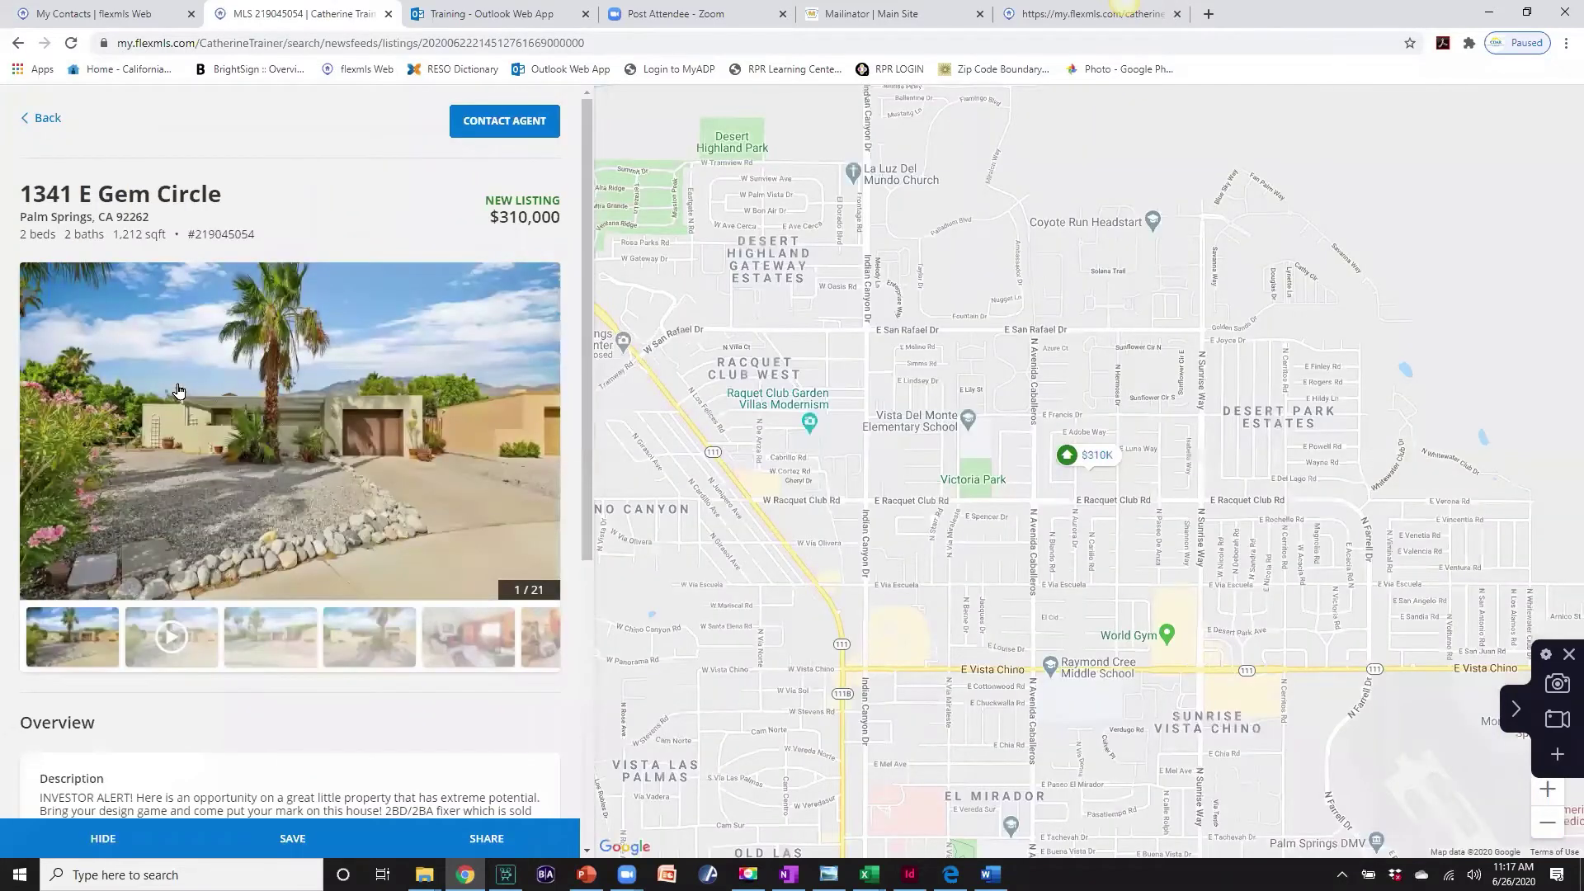
- Play the Gem Circle listing's 3D Matterport tour, close its tab, and go back to the News Feed
mouse_move(512, 460)
click(540, 416)
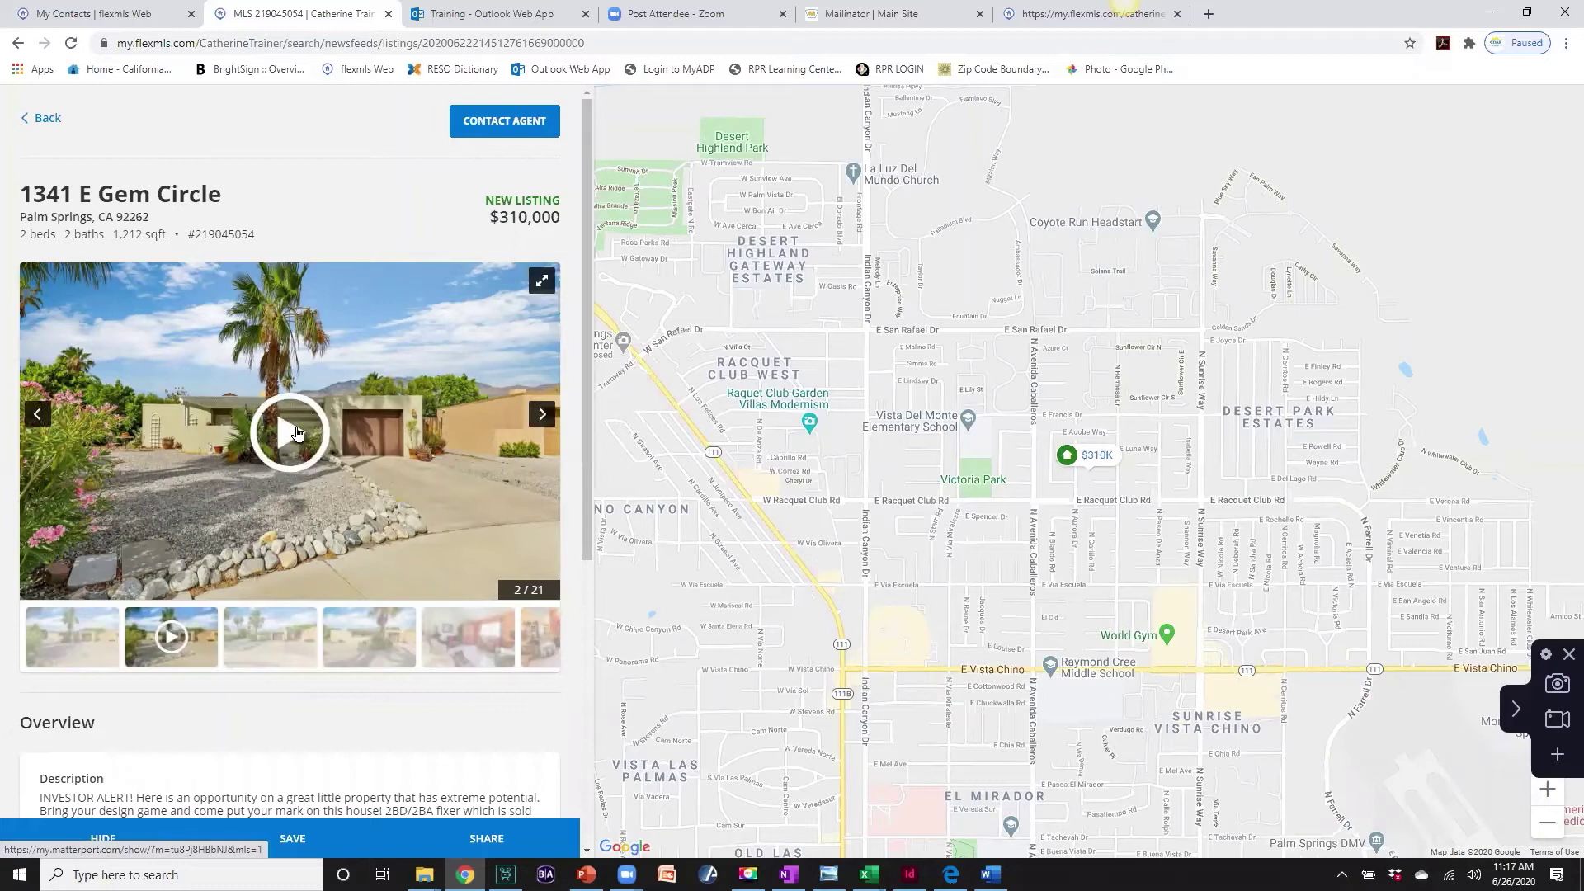
click(299, 436)
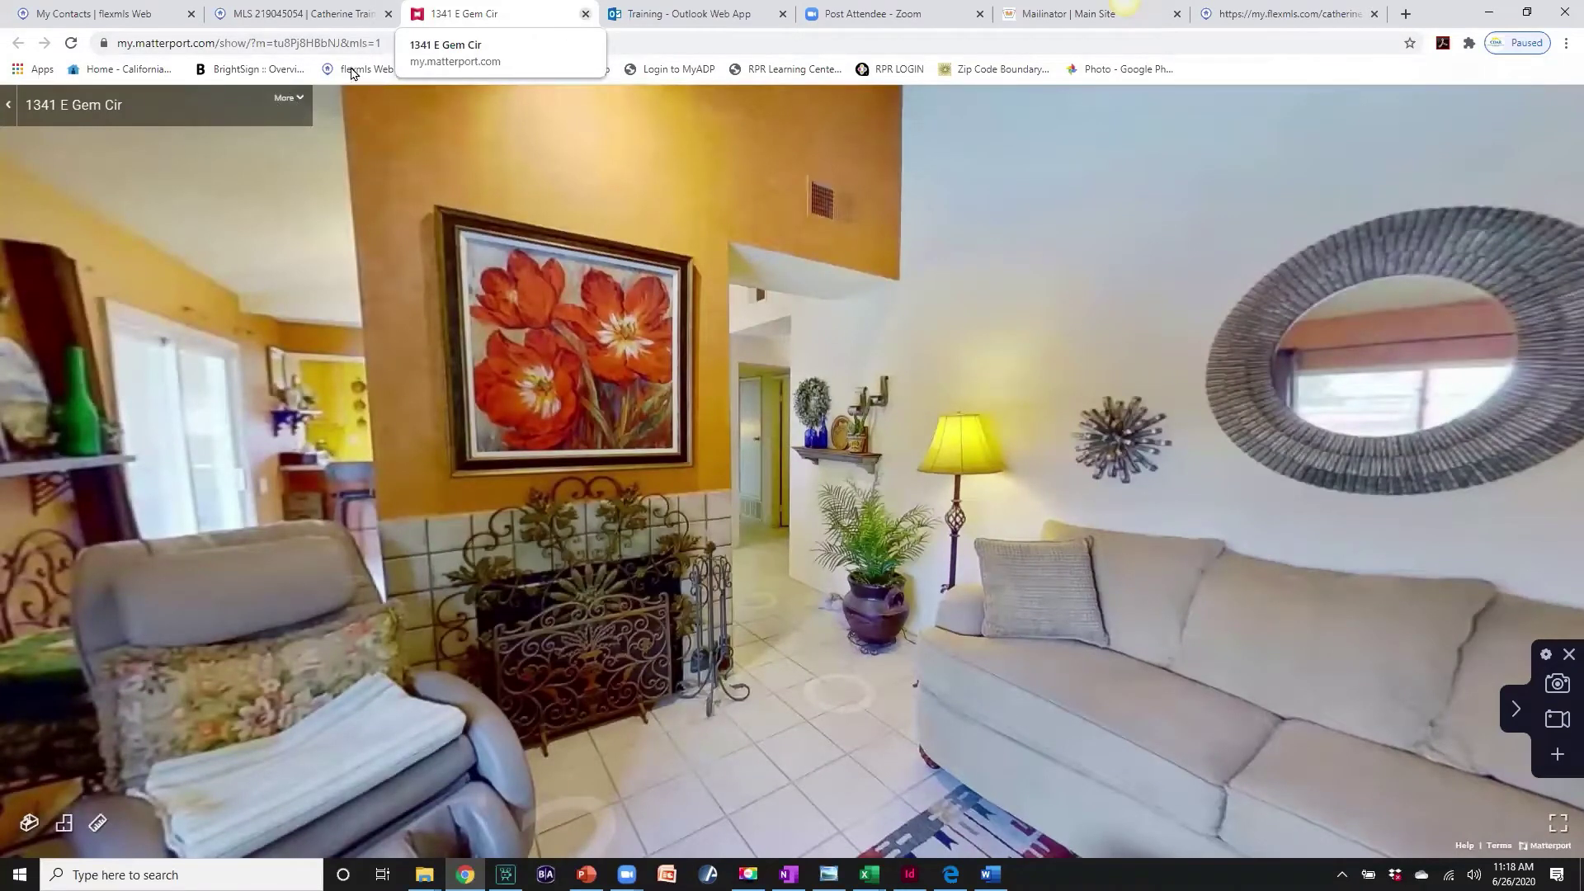
key(ctrl+w)
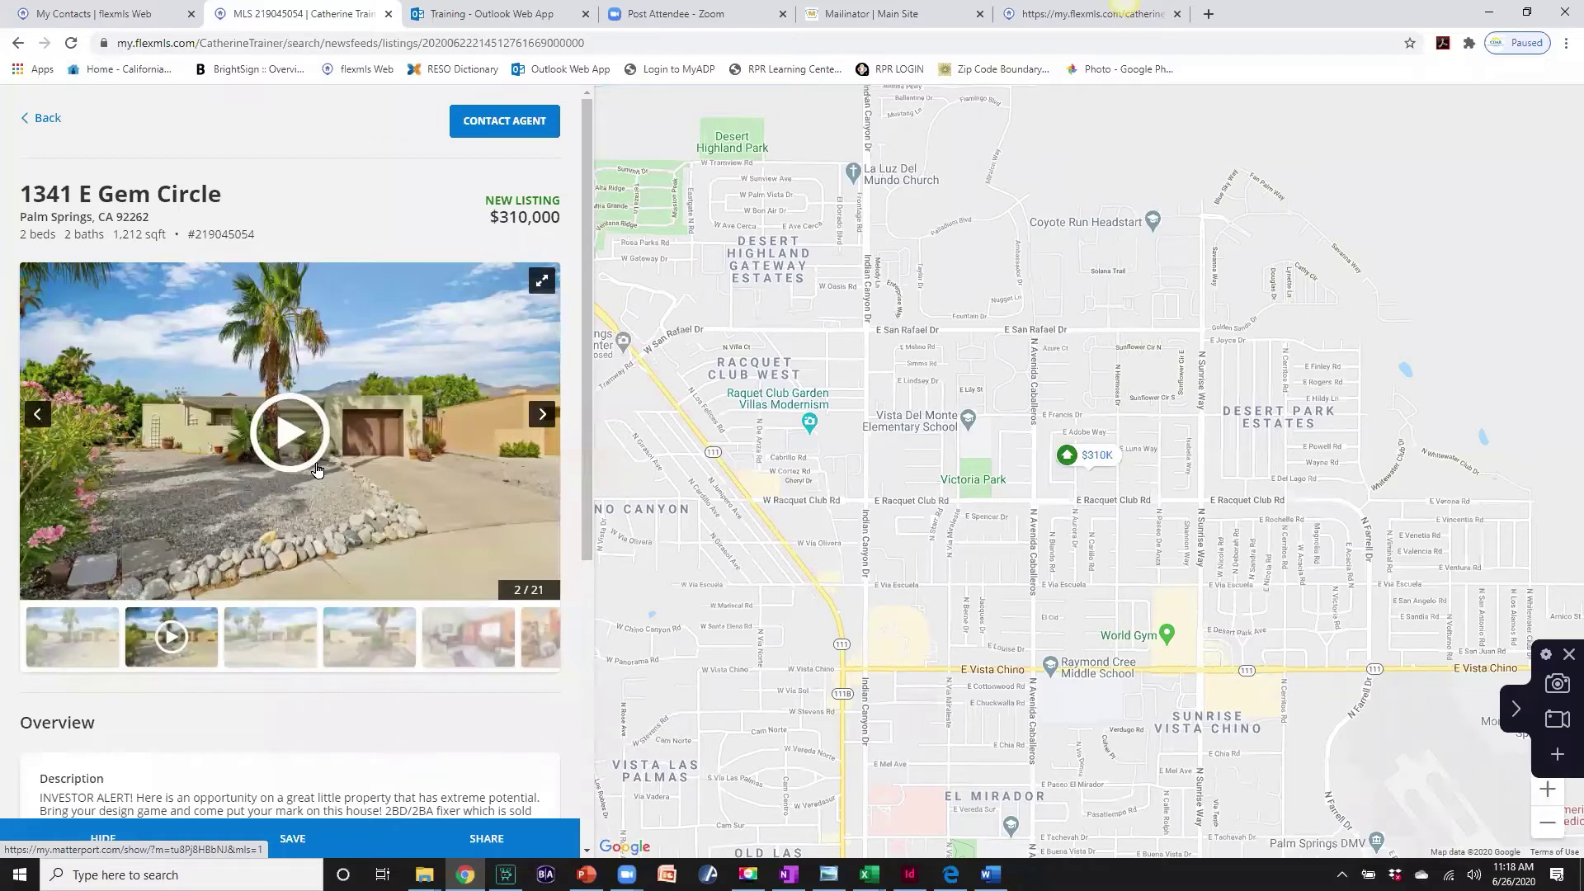
click(46, 120)
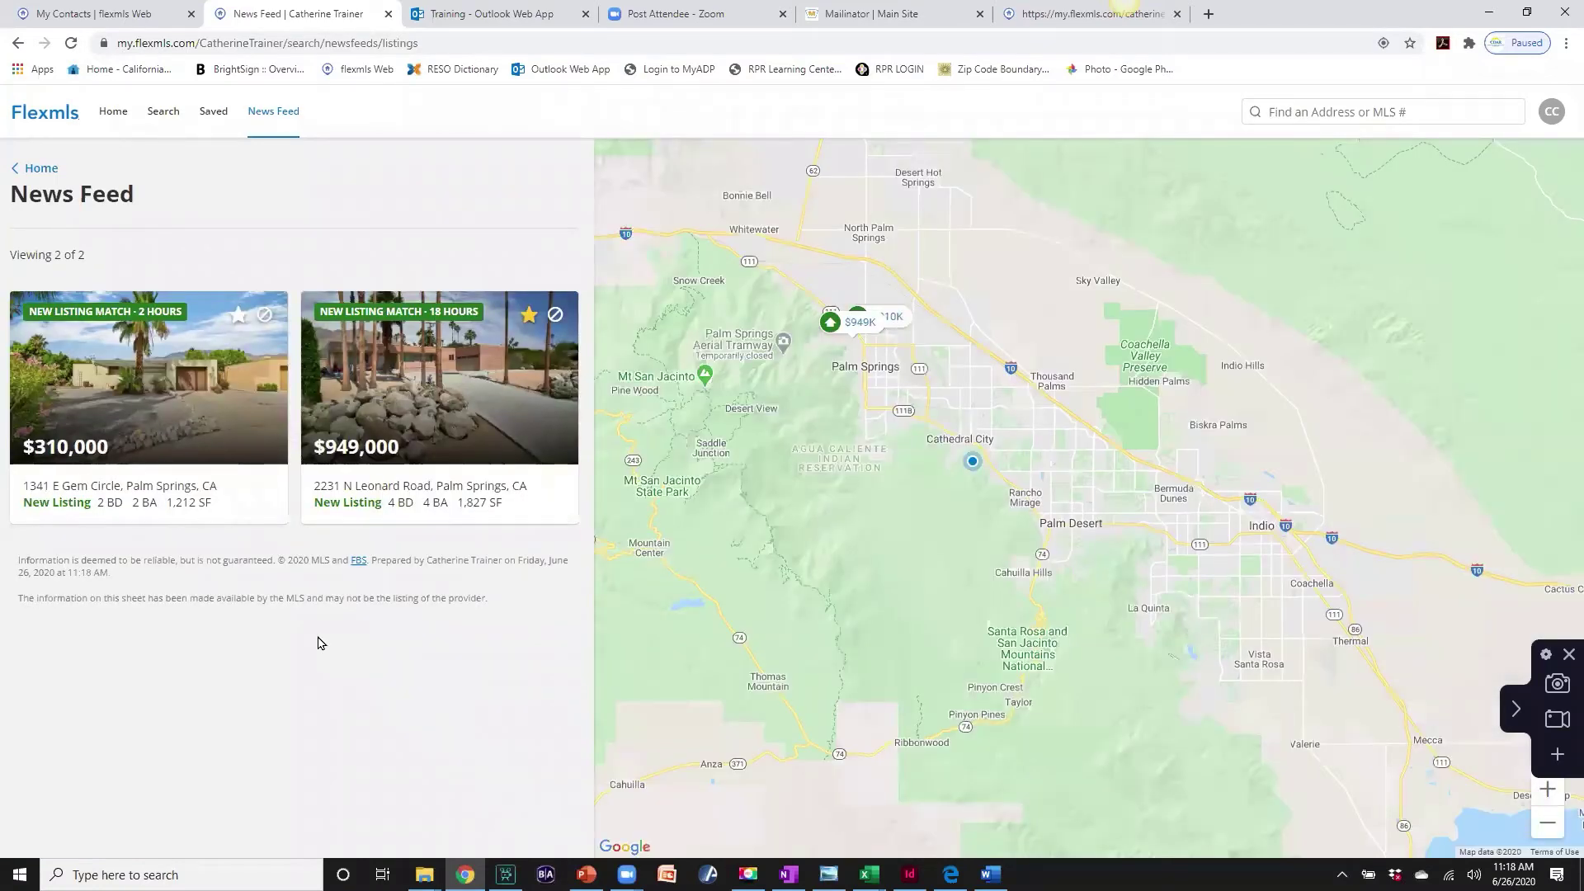
- Hide the $310,000 listing from the feed, preview it on the map, then go Home
mouse_move(164, 330)
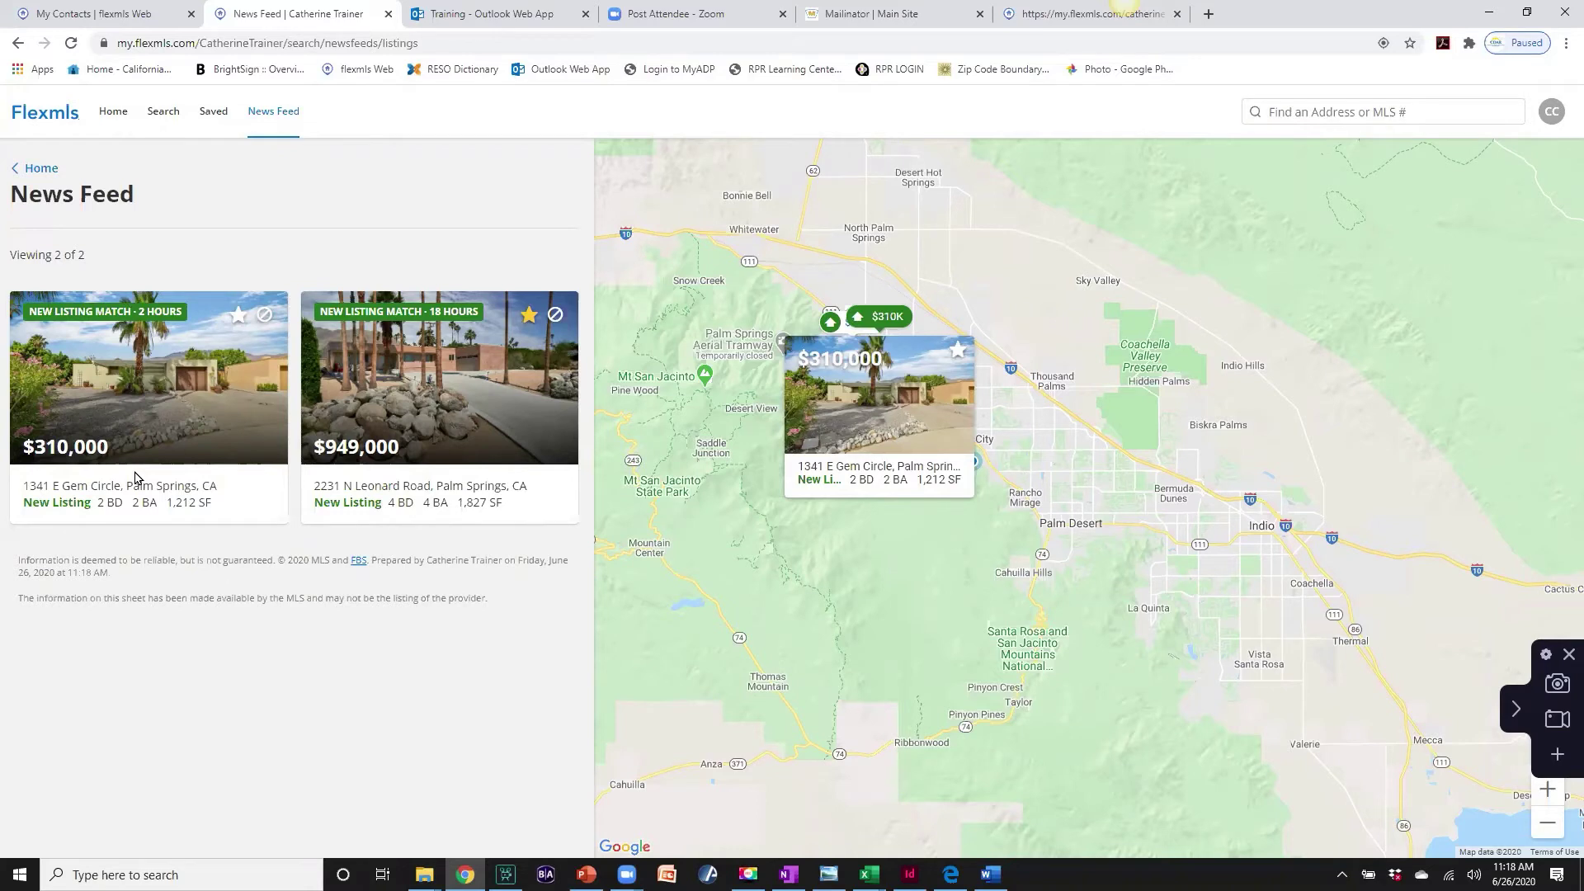
click(265, 316)
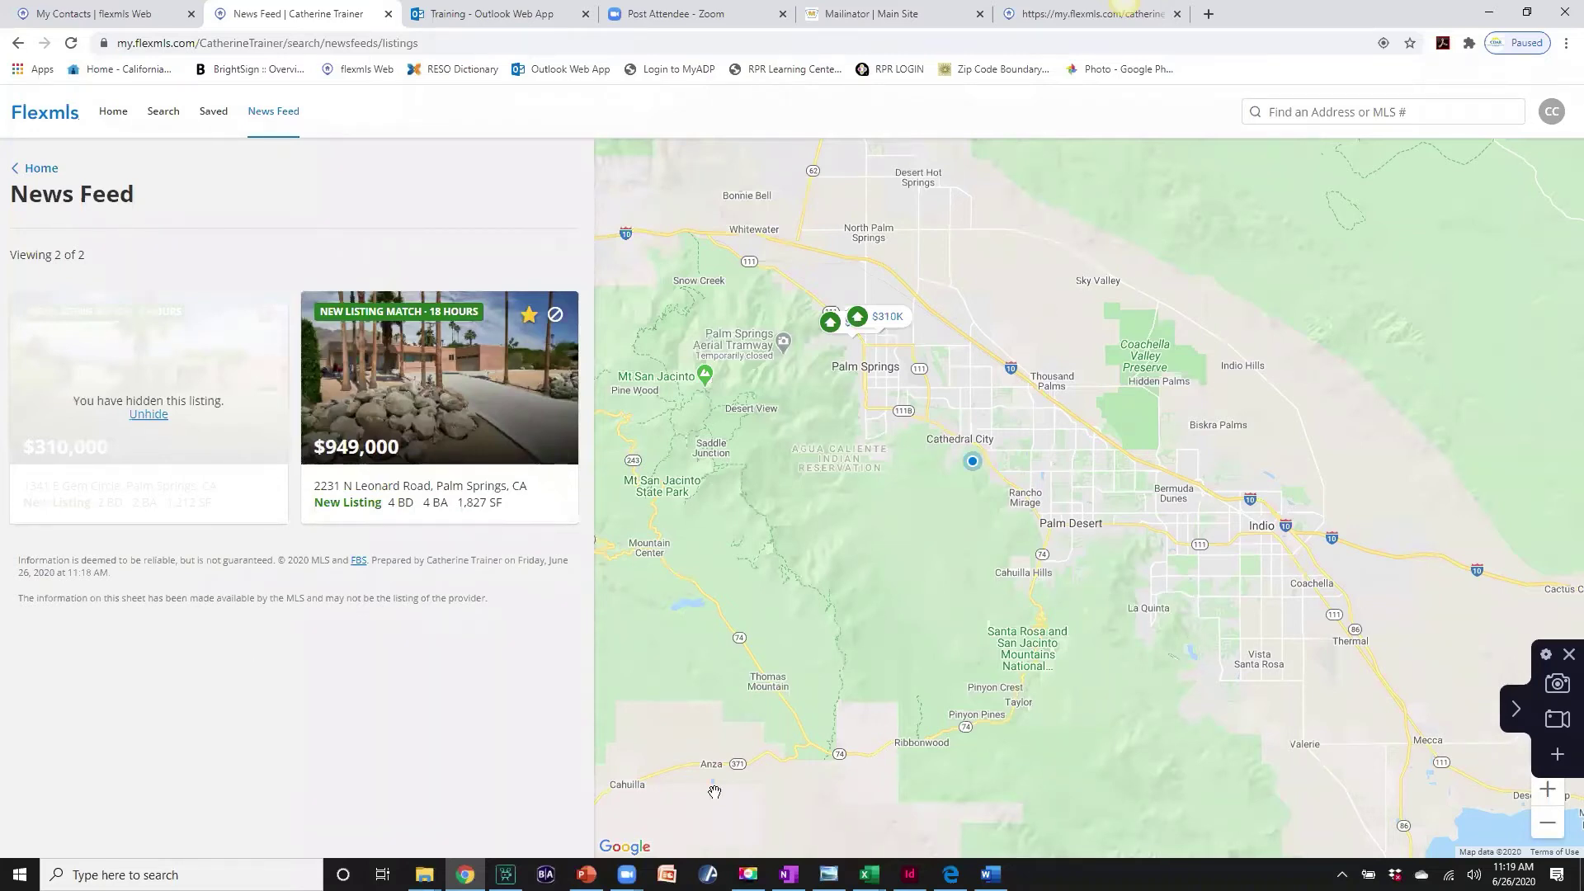
click(880, 316)
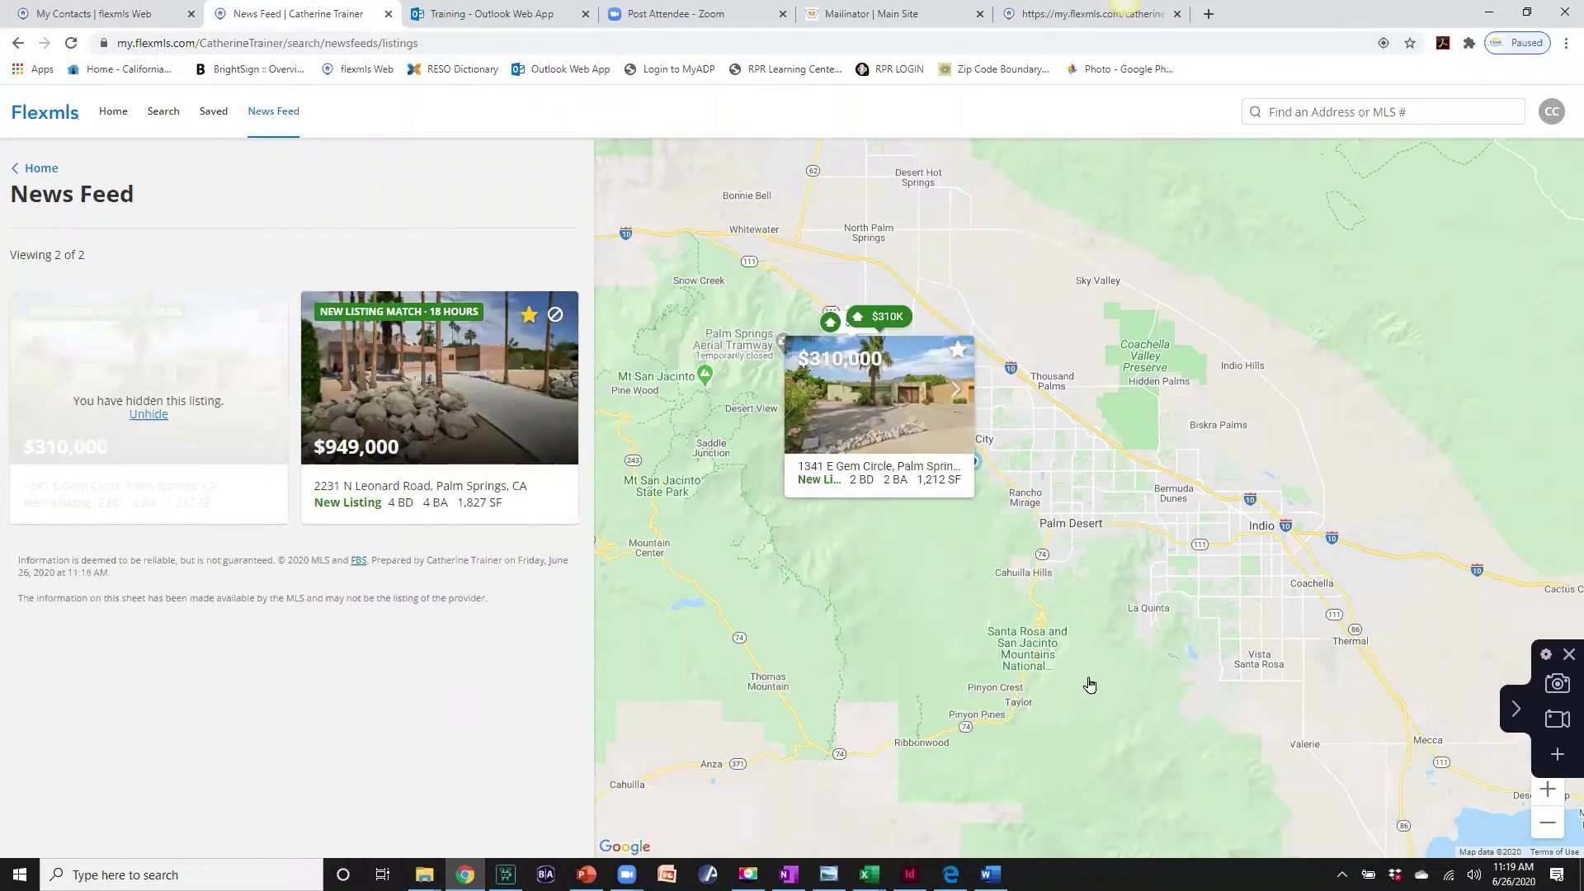
click(1349, 558)
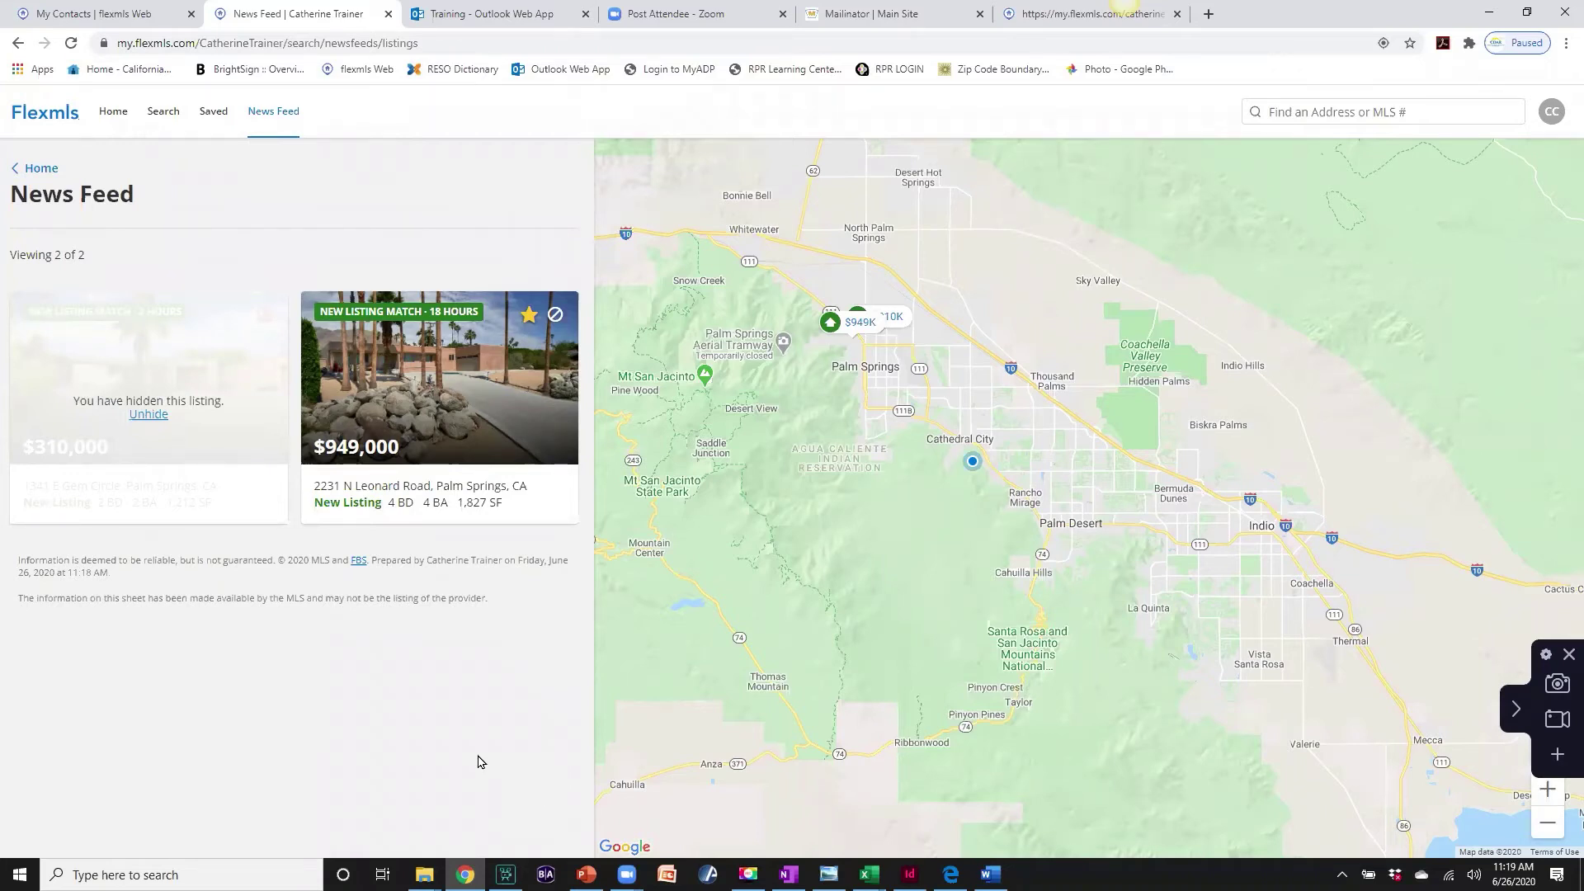
mouse_move(340, 458)
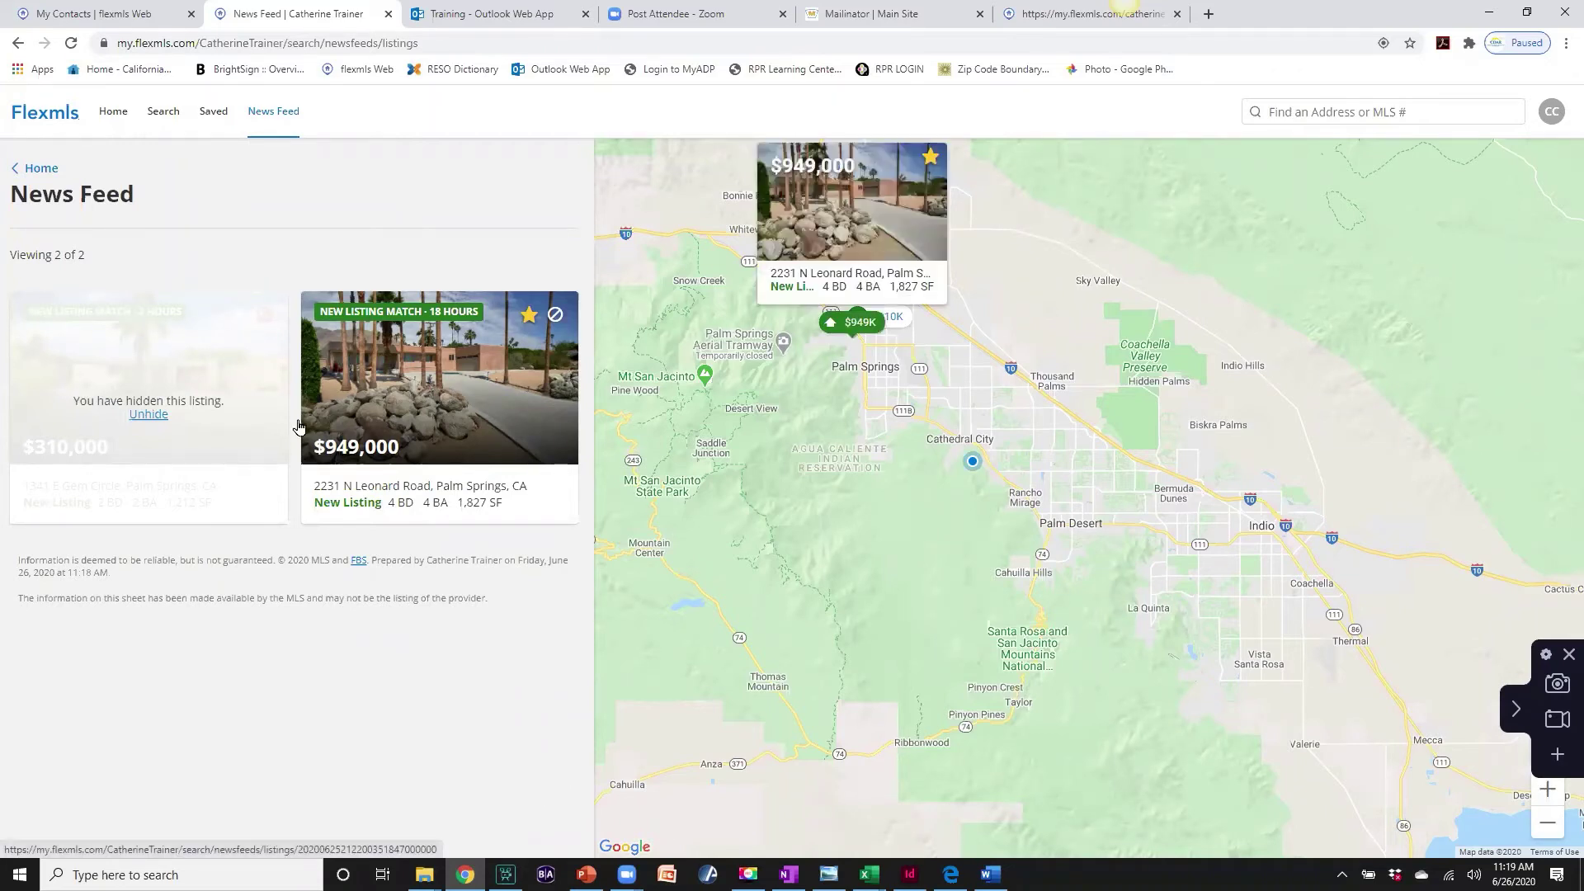
click(113, 113)
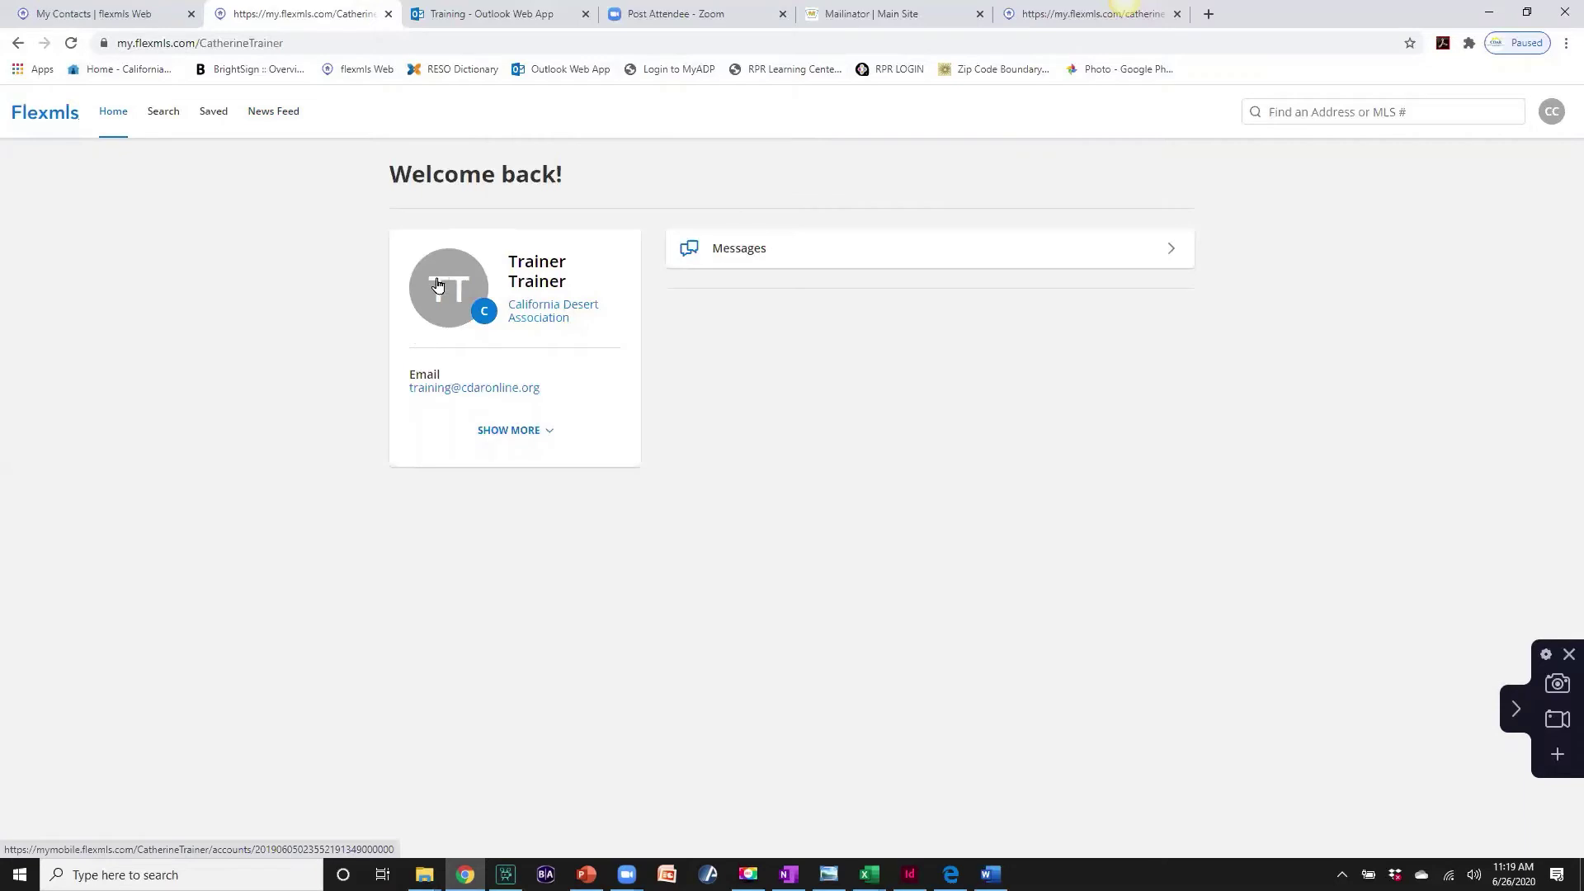
- Expand the profile card, view Messages, return Home, and open the 2,612-listing Search page
click(496, 431)
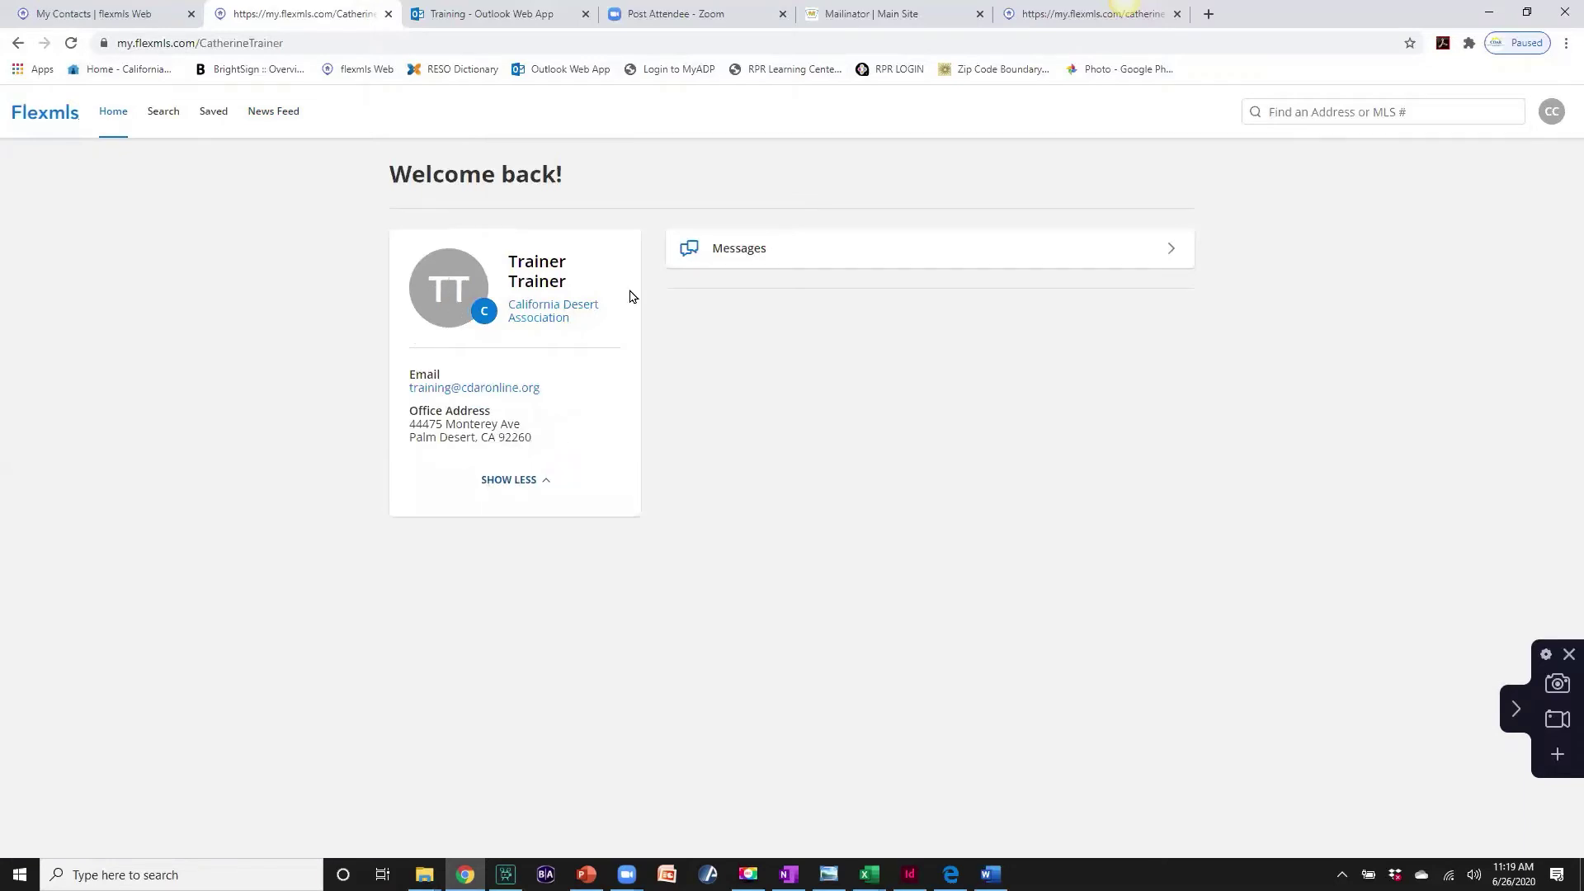
click(1173, 251)
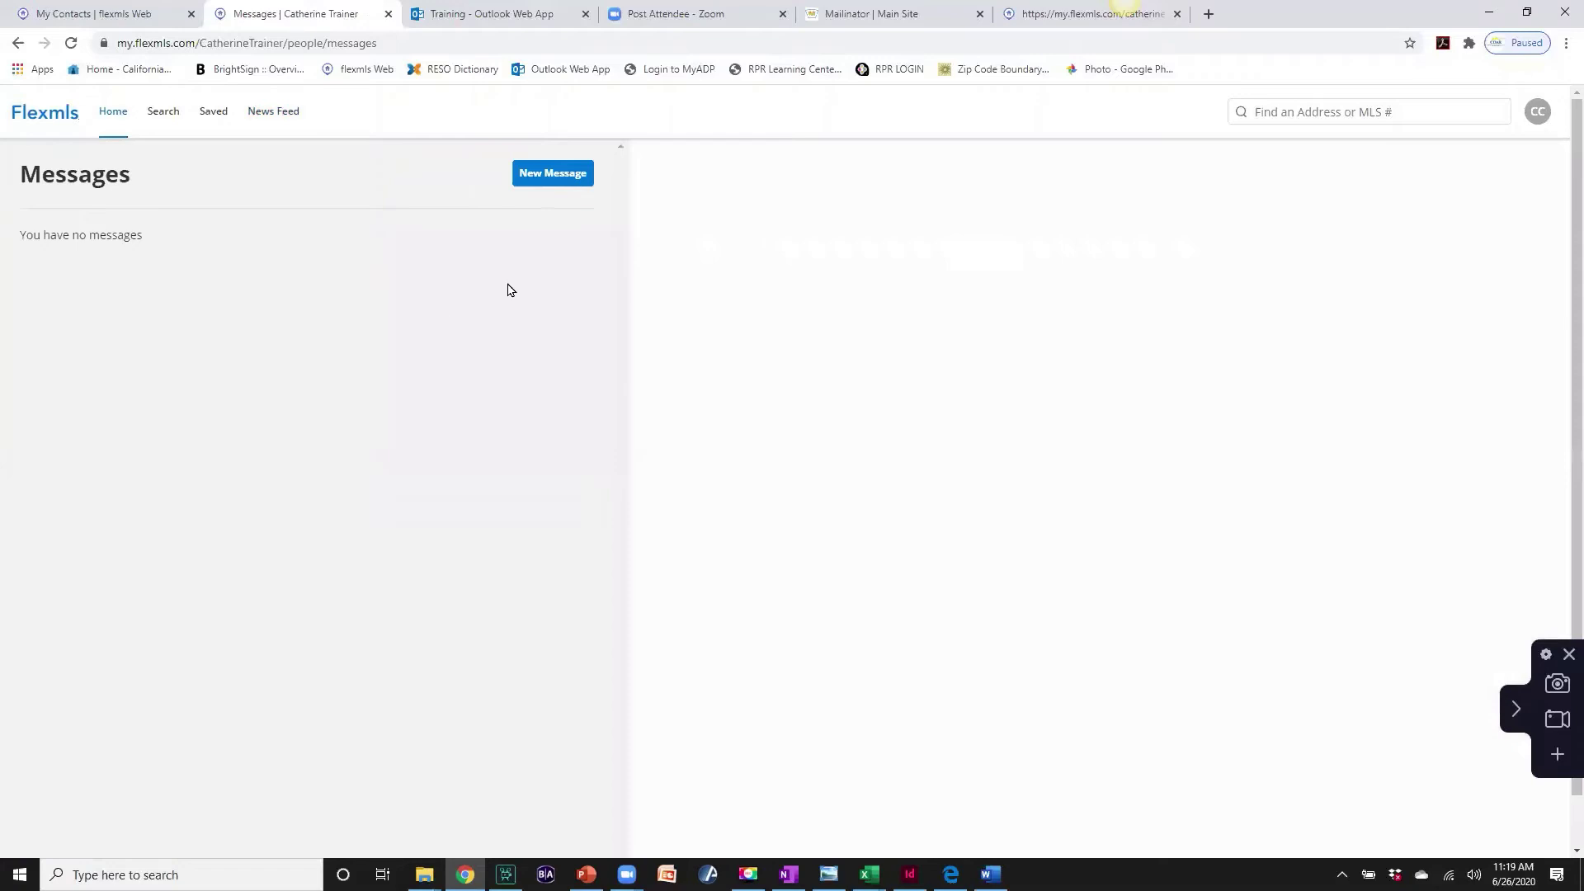
click(114, 117)
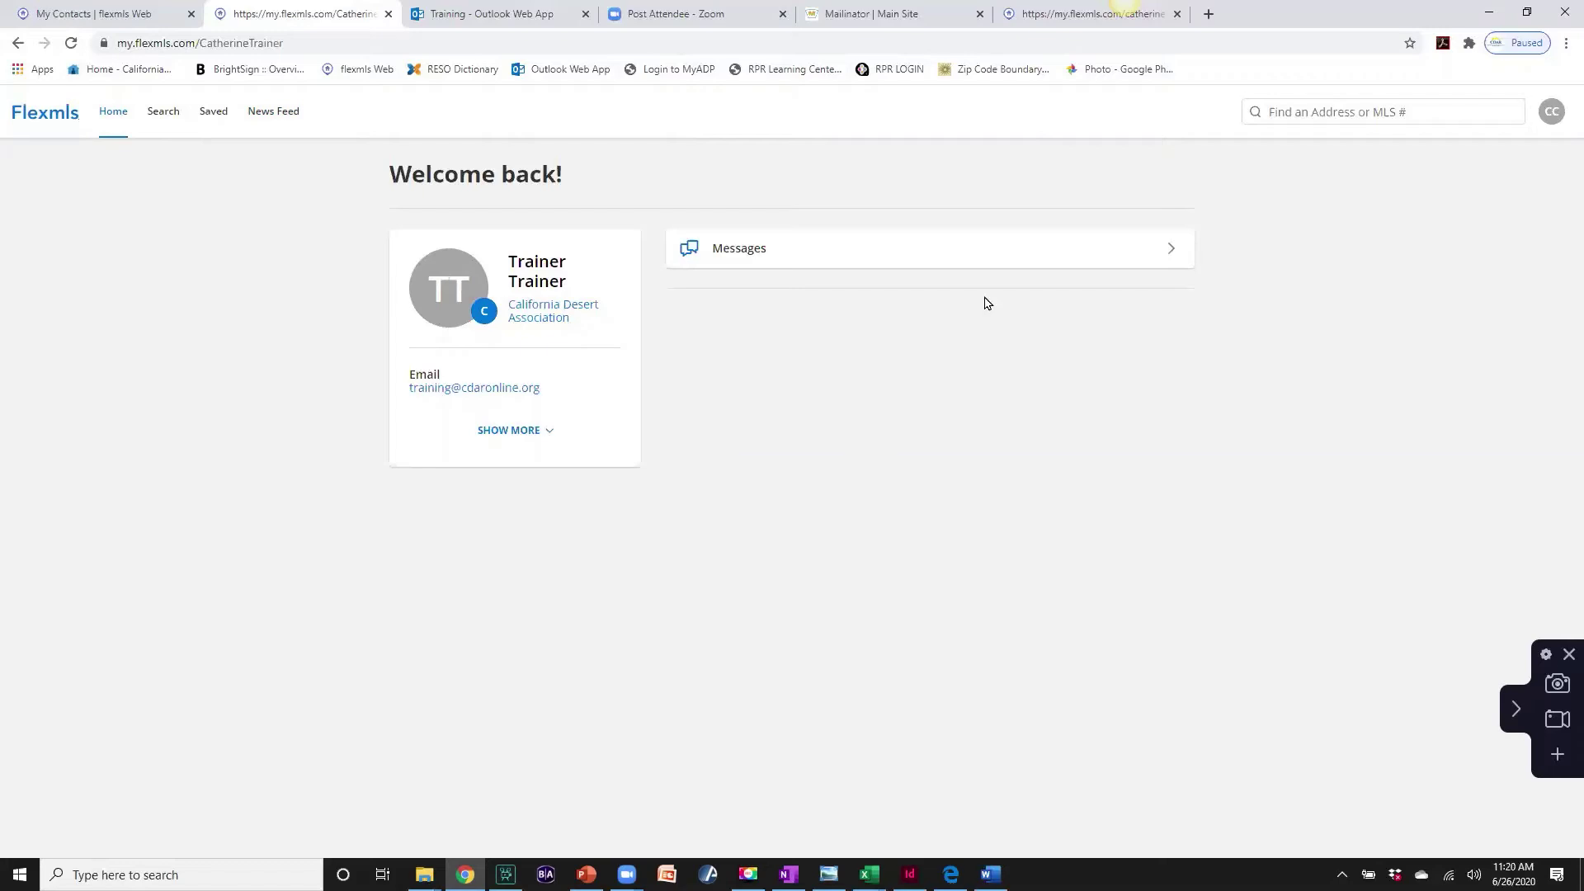
click(163, 116)
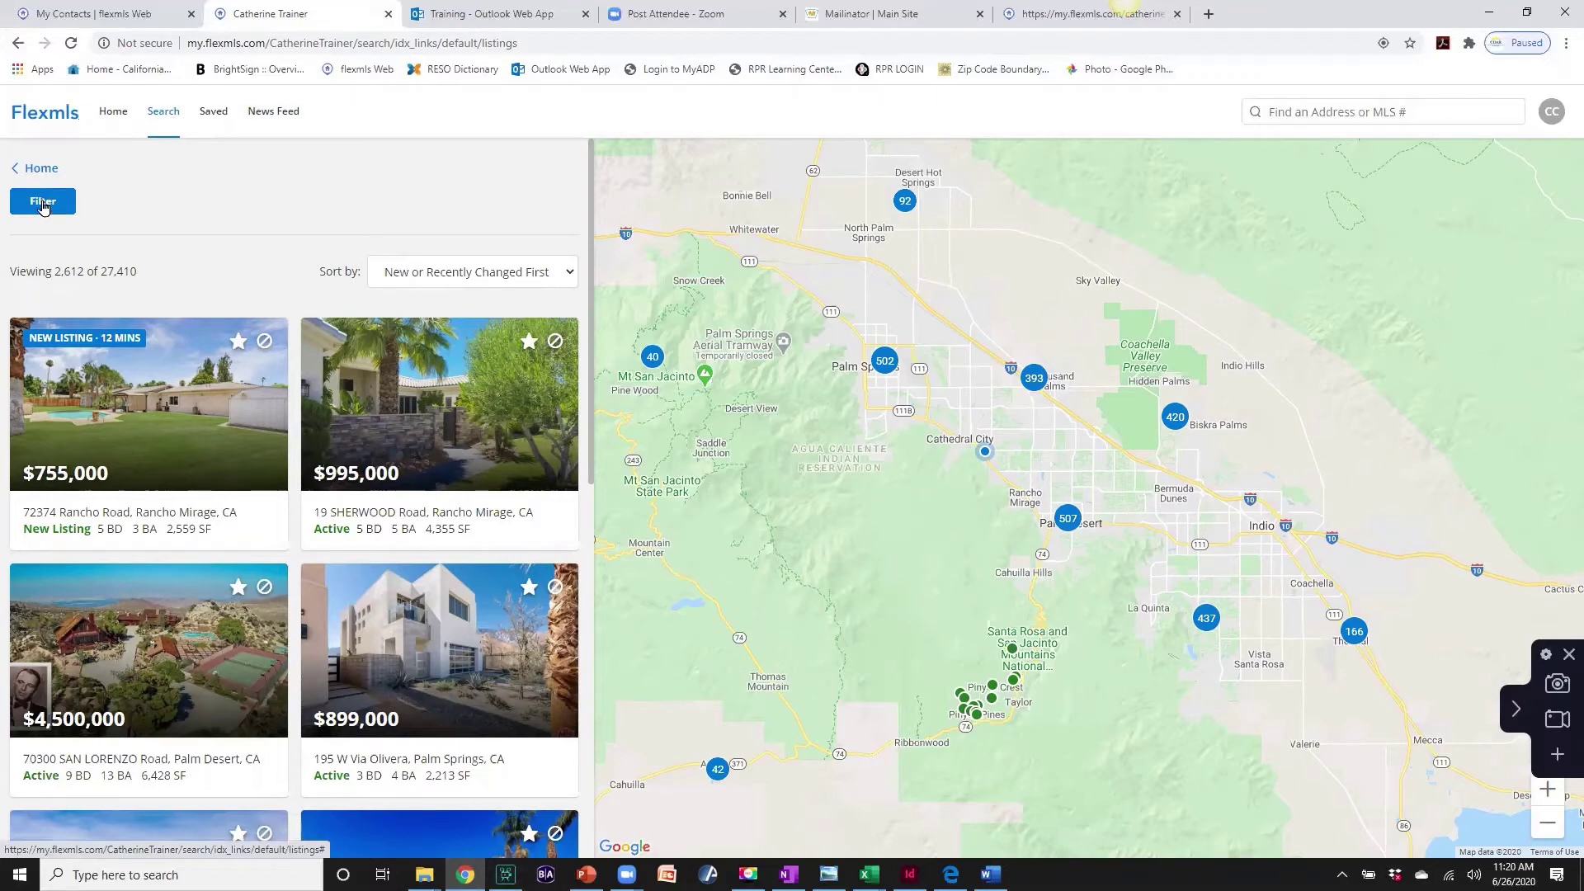
- Filter the search to Indian Wells (City), Total Baths Max 4 and List Price Max 500000
click(44, 205)
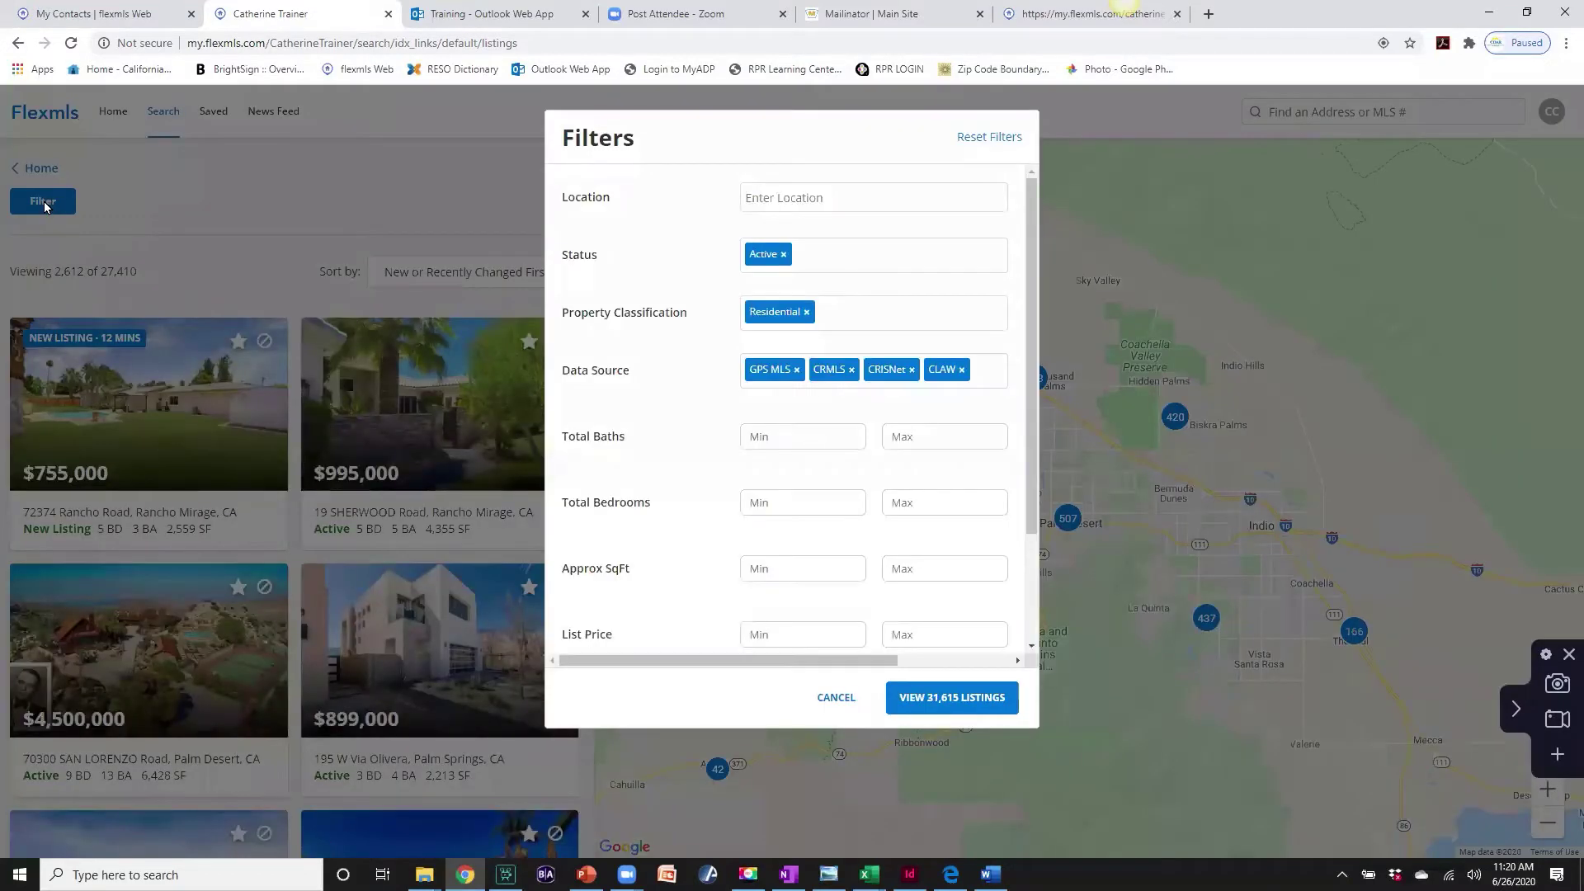
click(745, 195)
text(Indian w)
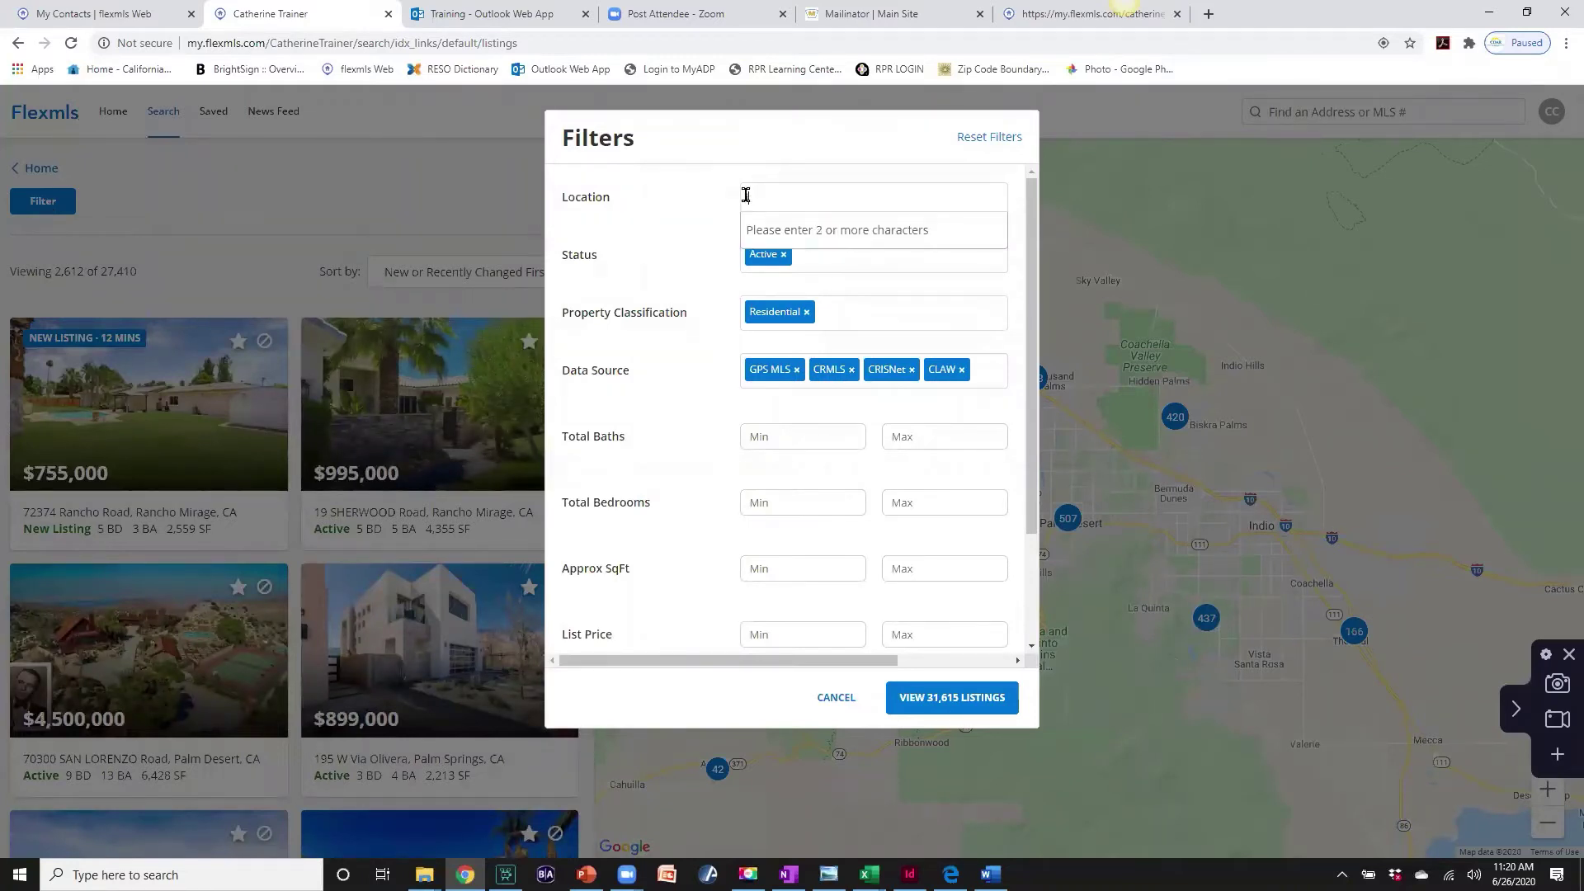
text(ells)
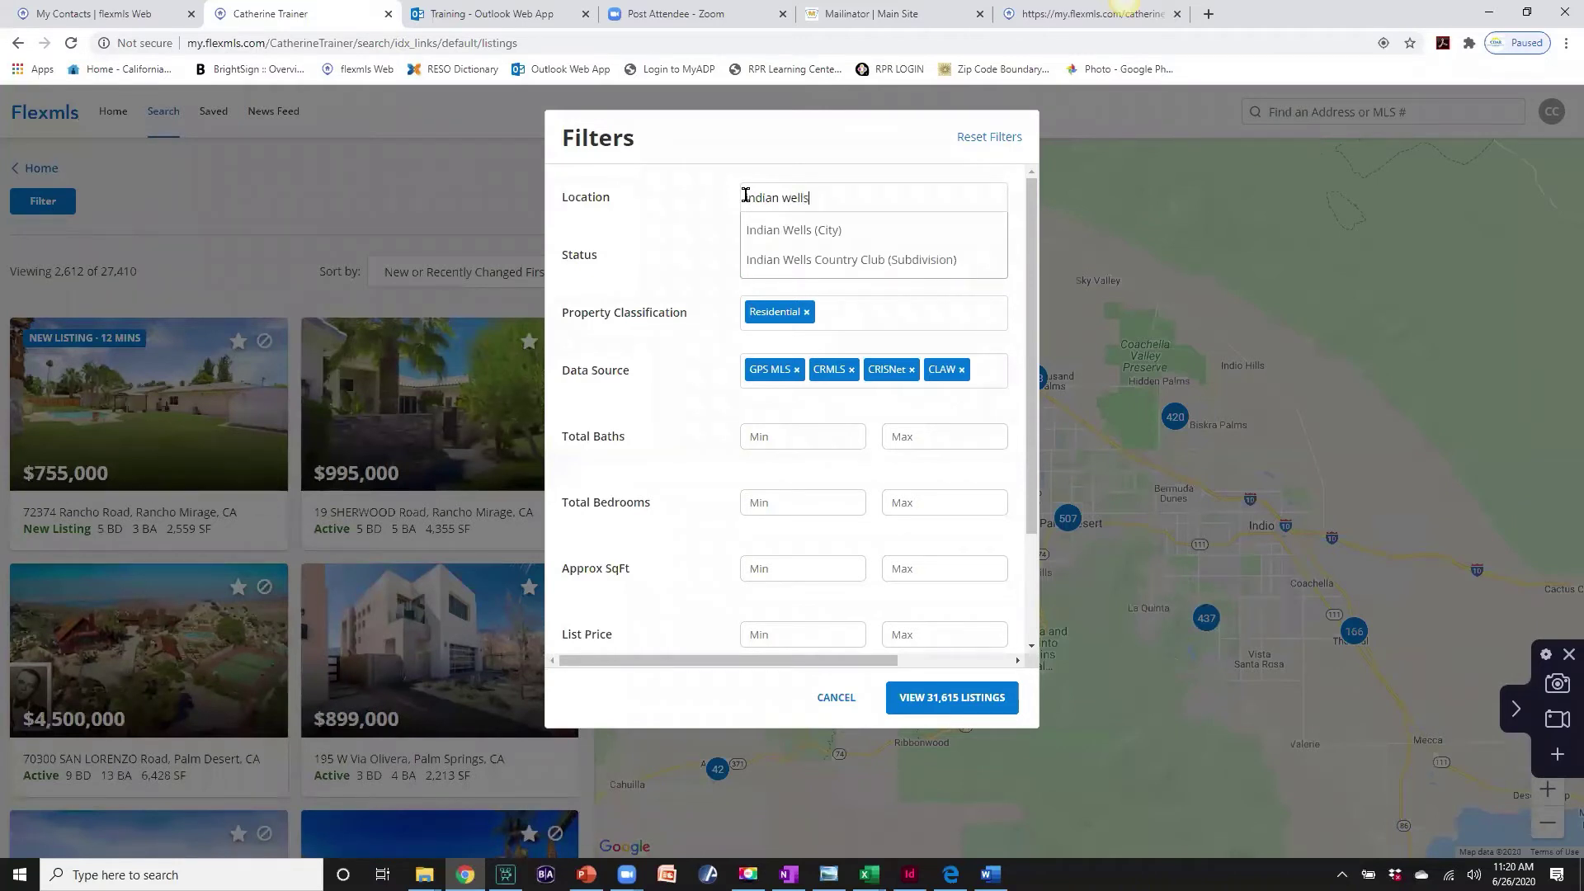
click(767, 231)
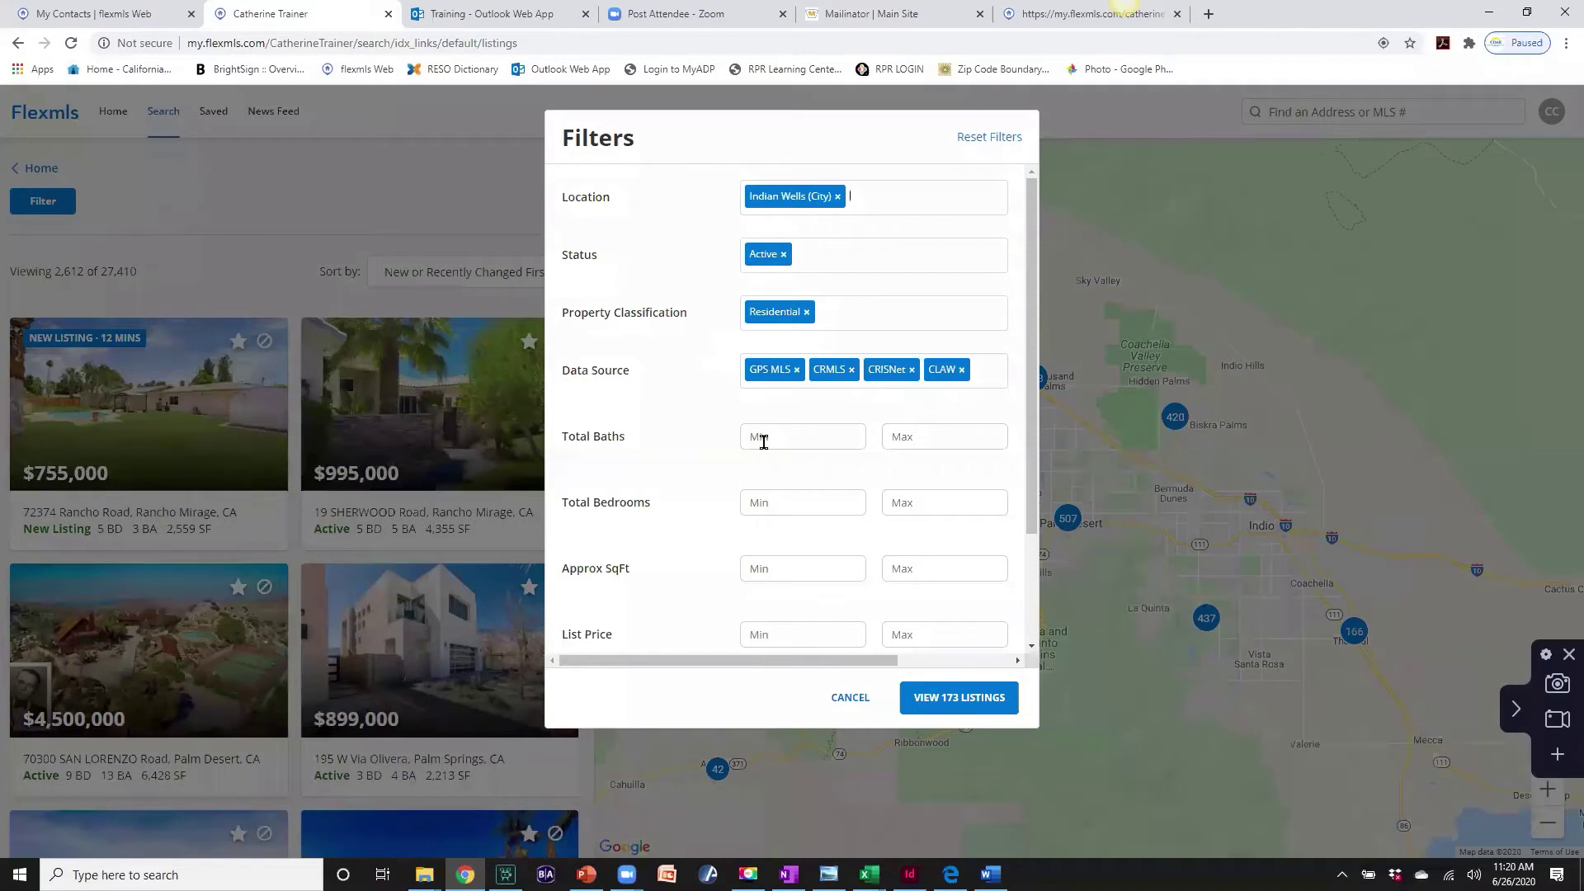
click(888, 435)
text(4)
scroll(702, 537, down, 2)
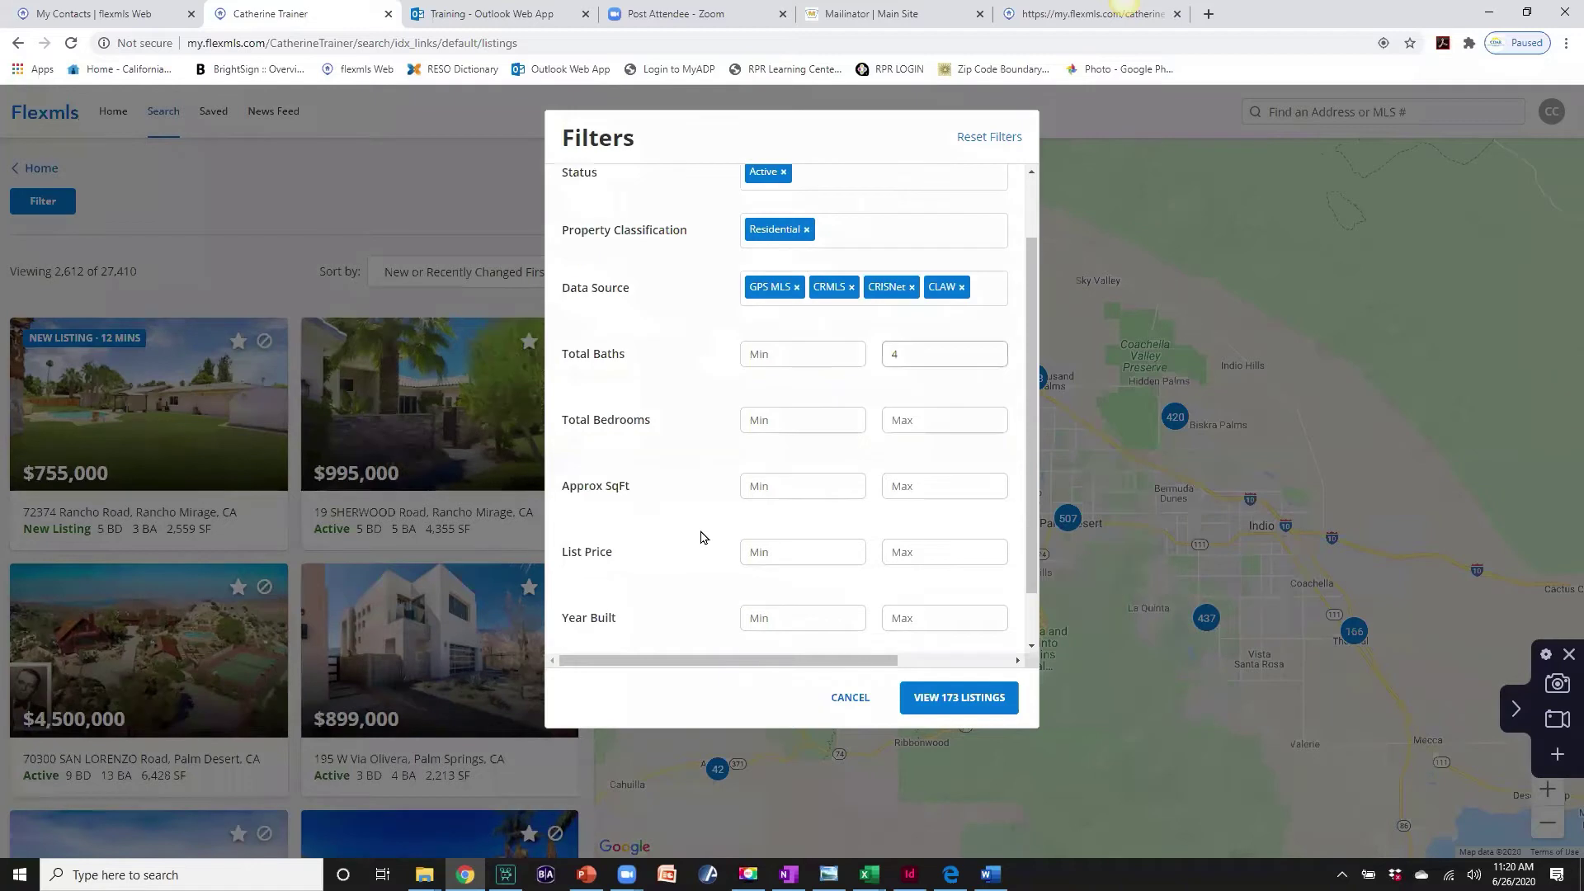
click(894, 490)
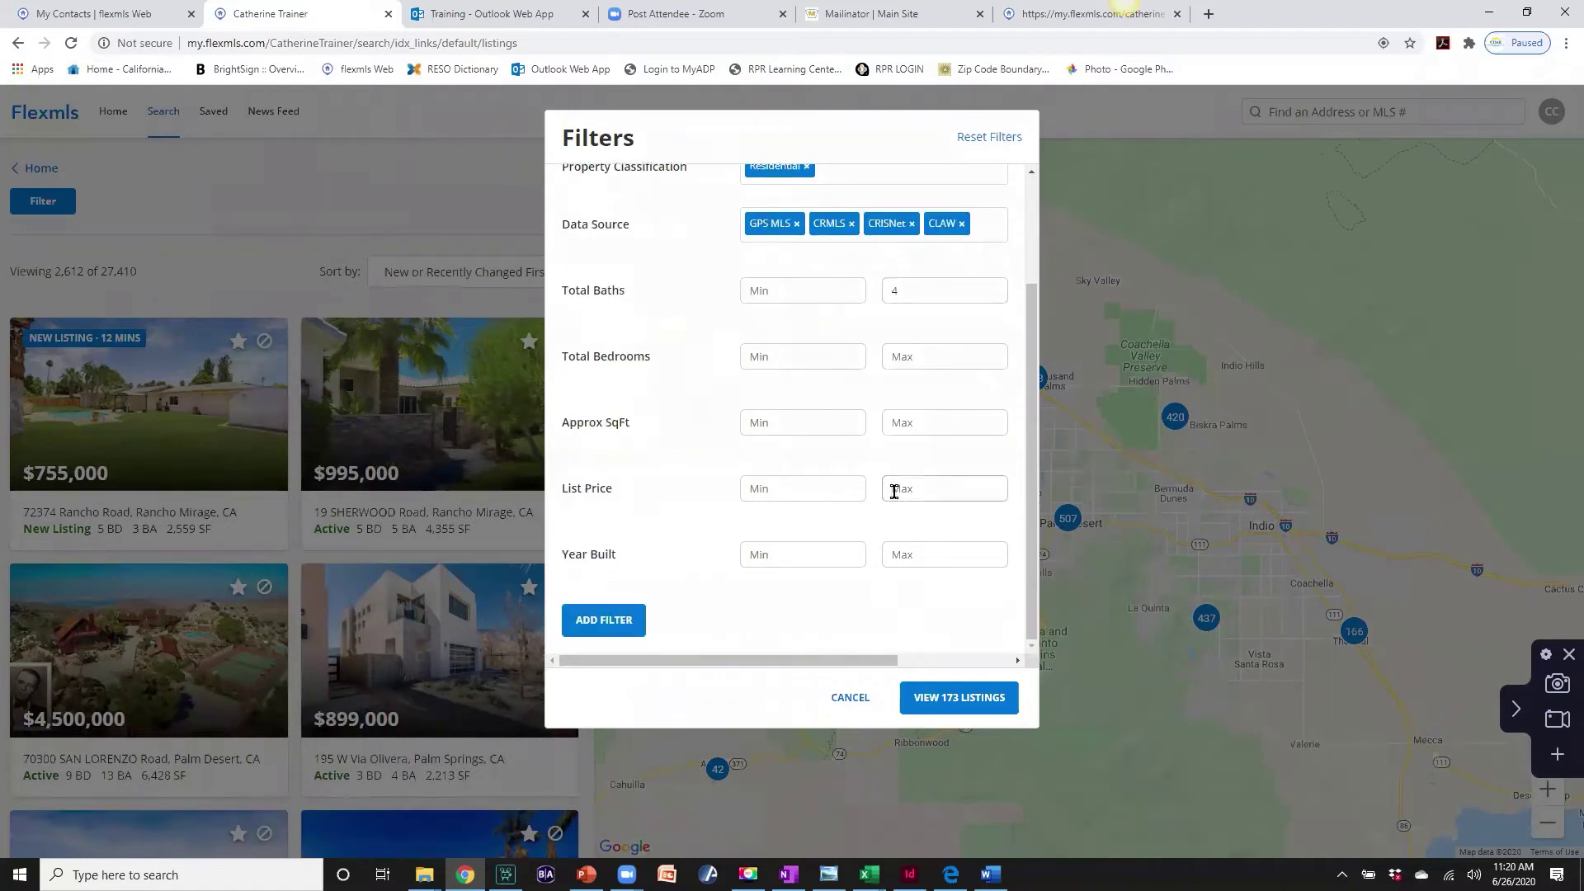
text(500000)
- View the 102 matching listings, then return to the portal home page
click(948, 699)
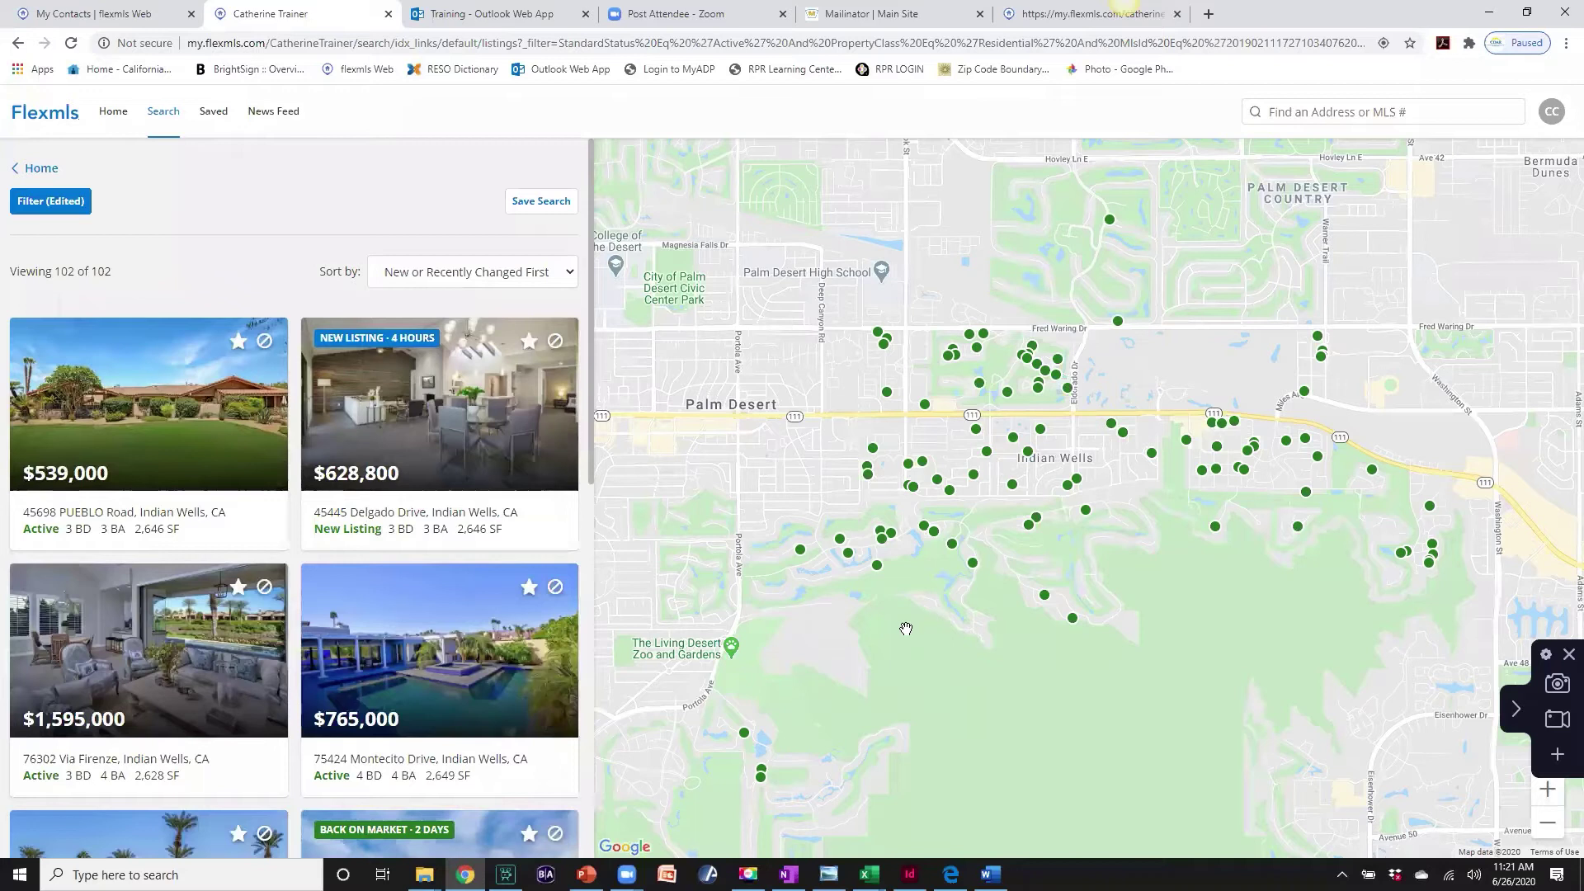
scroll(520, 645, down, 3)
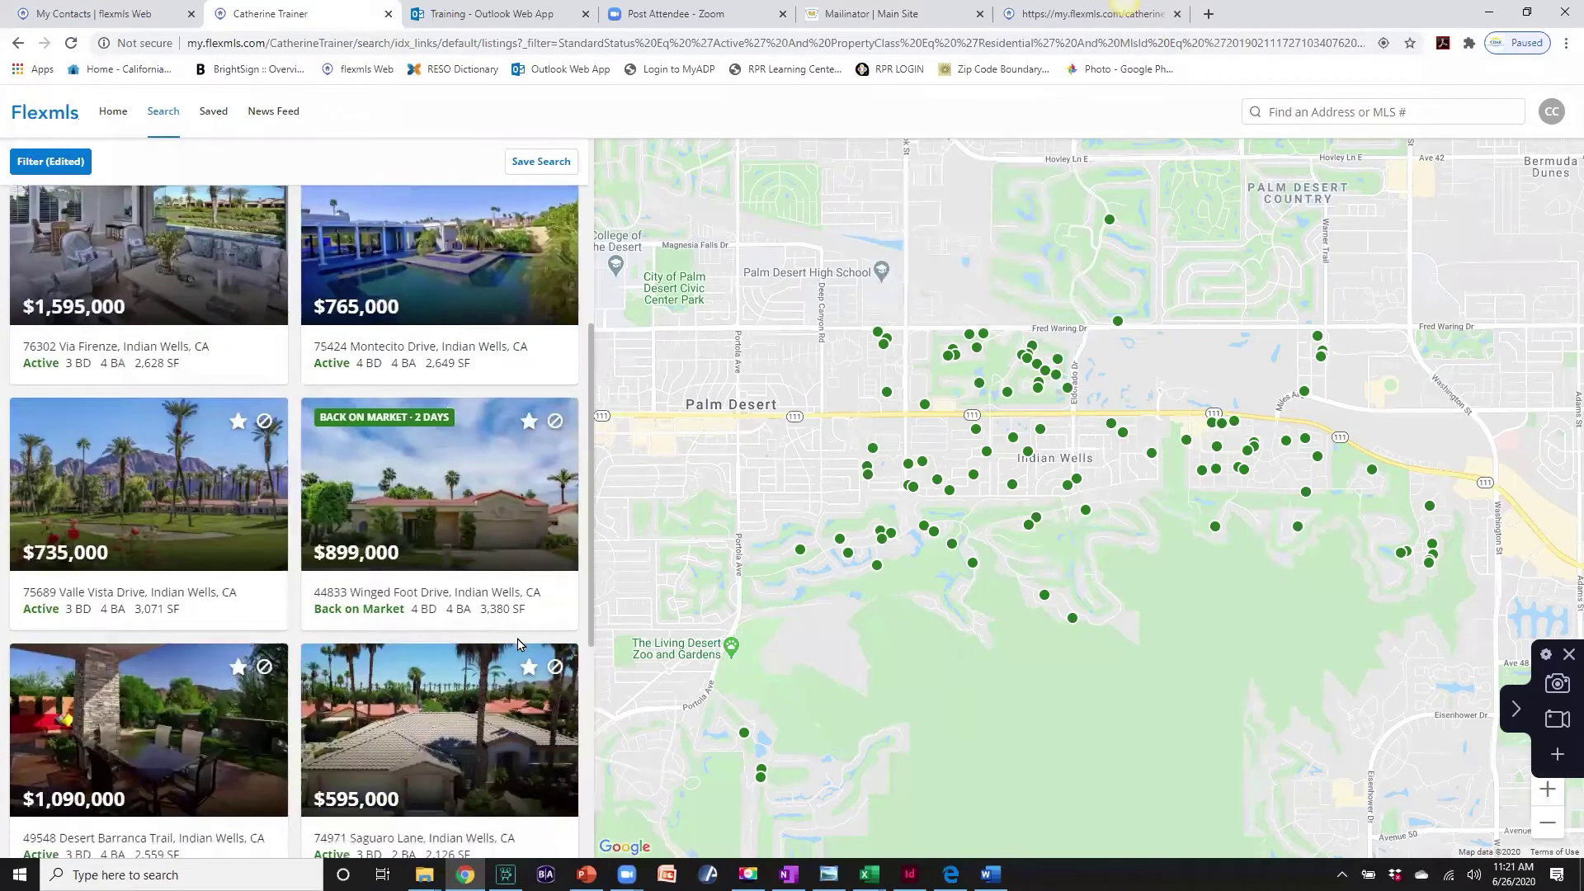
scroll(516, 644, up, 3)
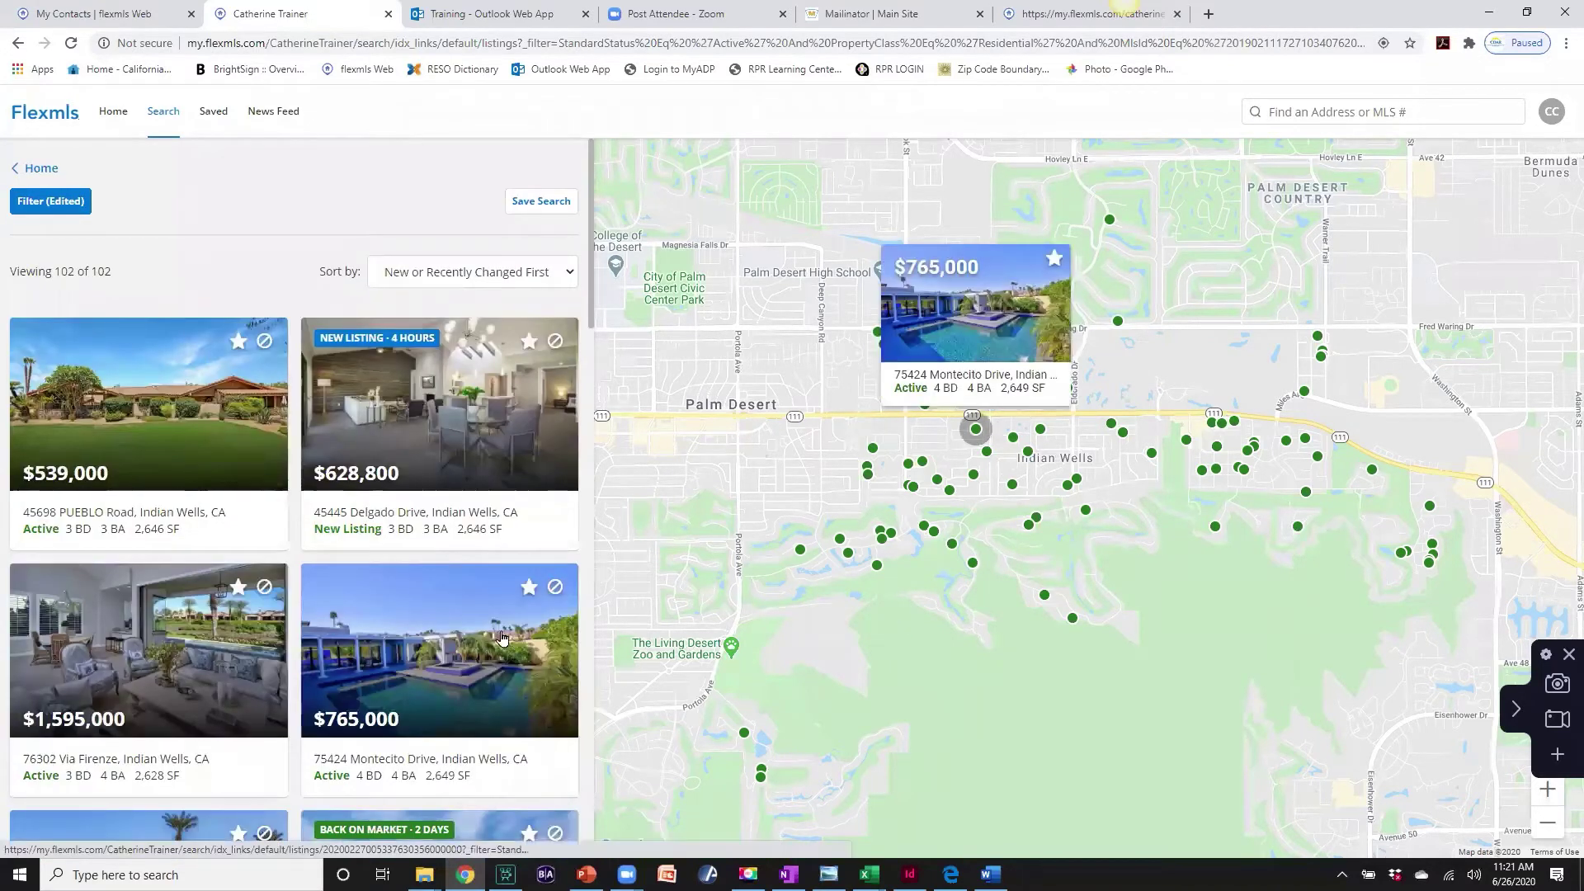
click(34, 170)
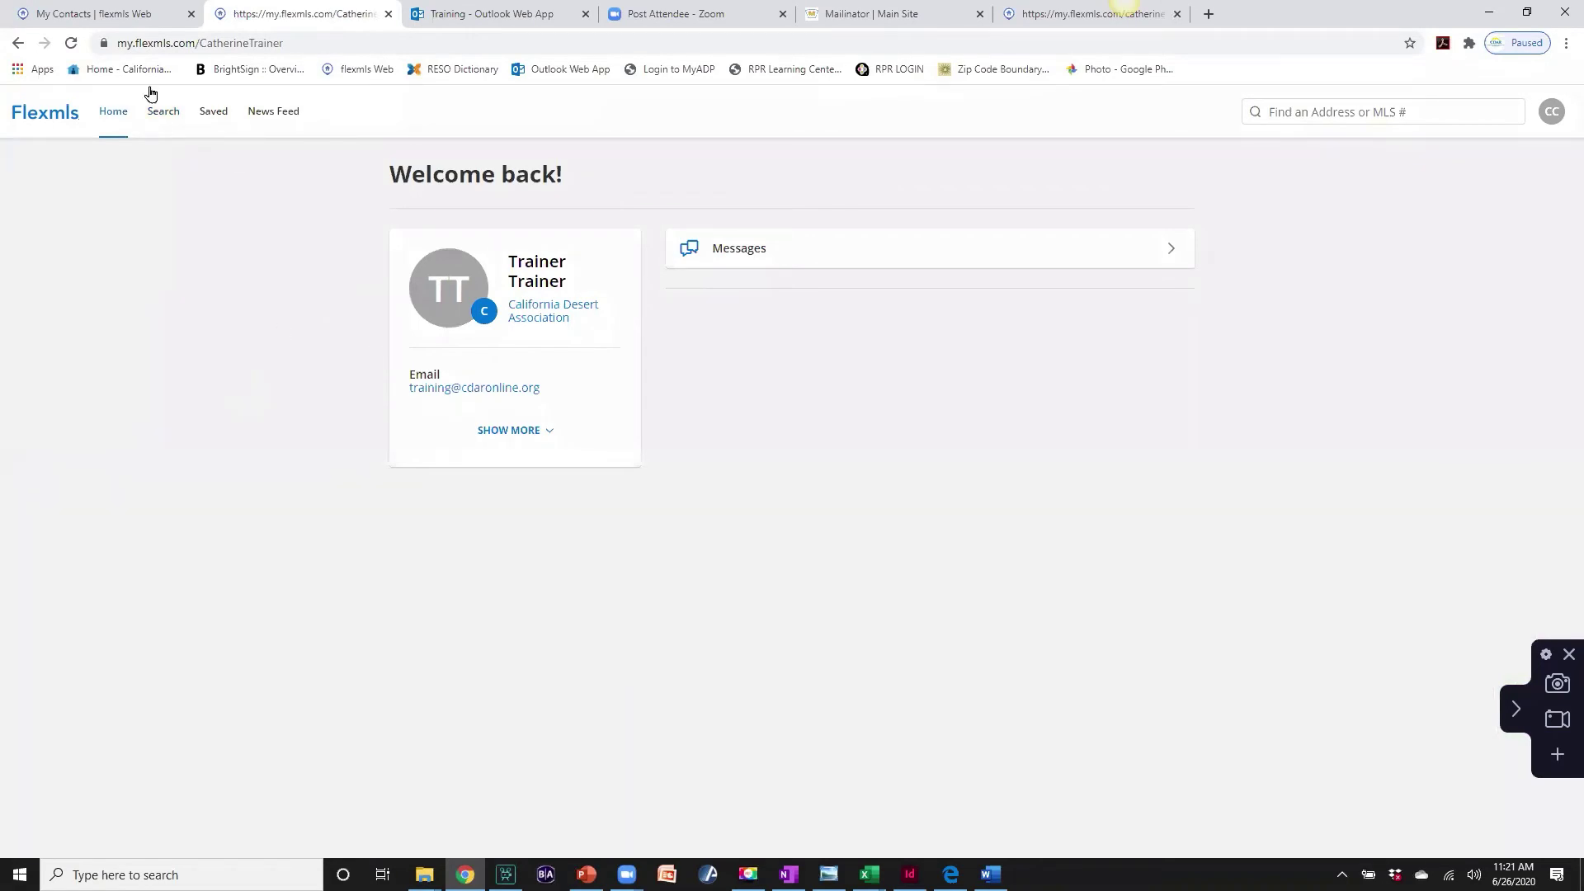
- Switch to the My Contacts tab and open the client contact's details, now showing Confirmed
click(134, 16)
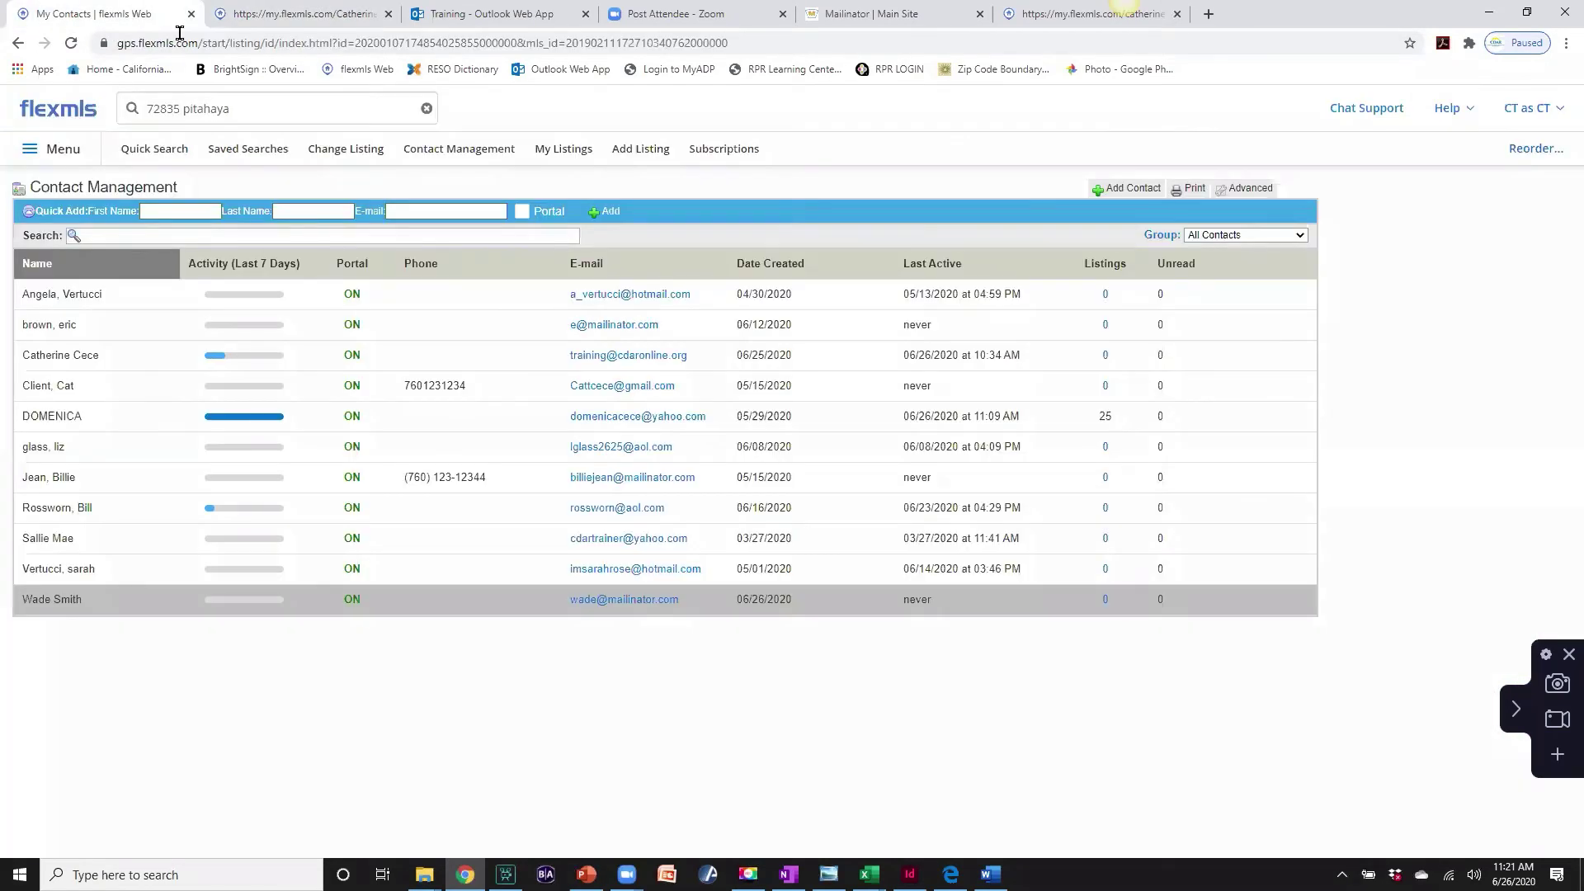
click(55, 357)
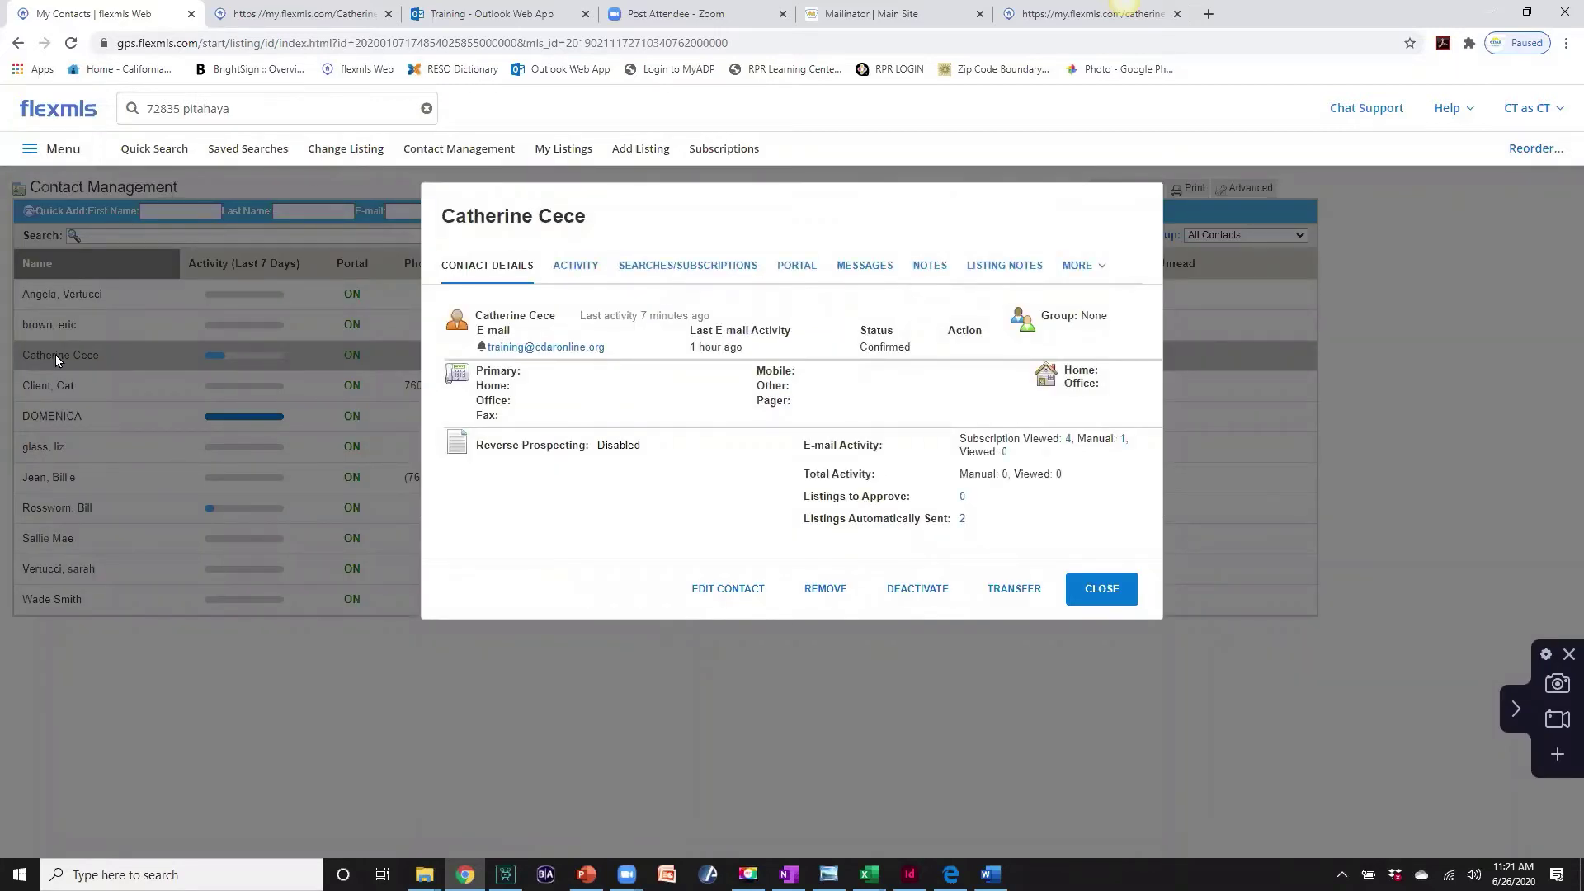
- Review the RM Condos, Pool Homes up to $450K, Indian Palms Whole and Central PS SFR searches, then view portal details
click(689, 269)
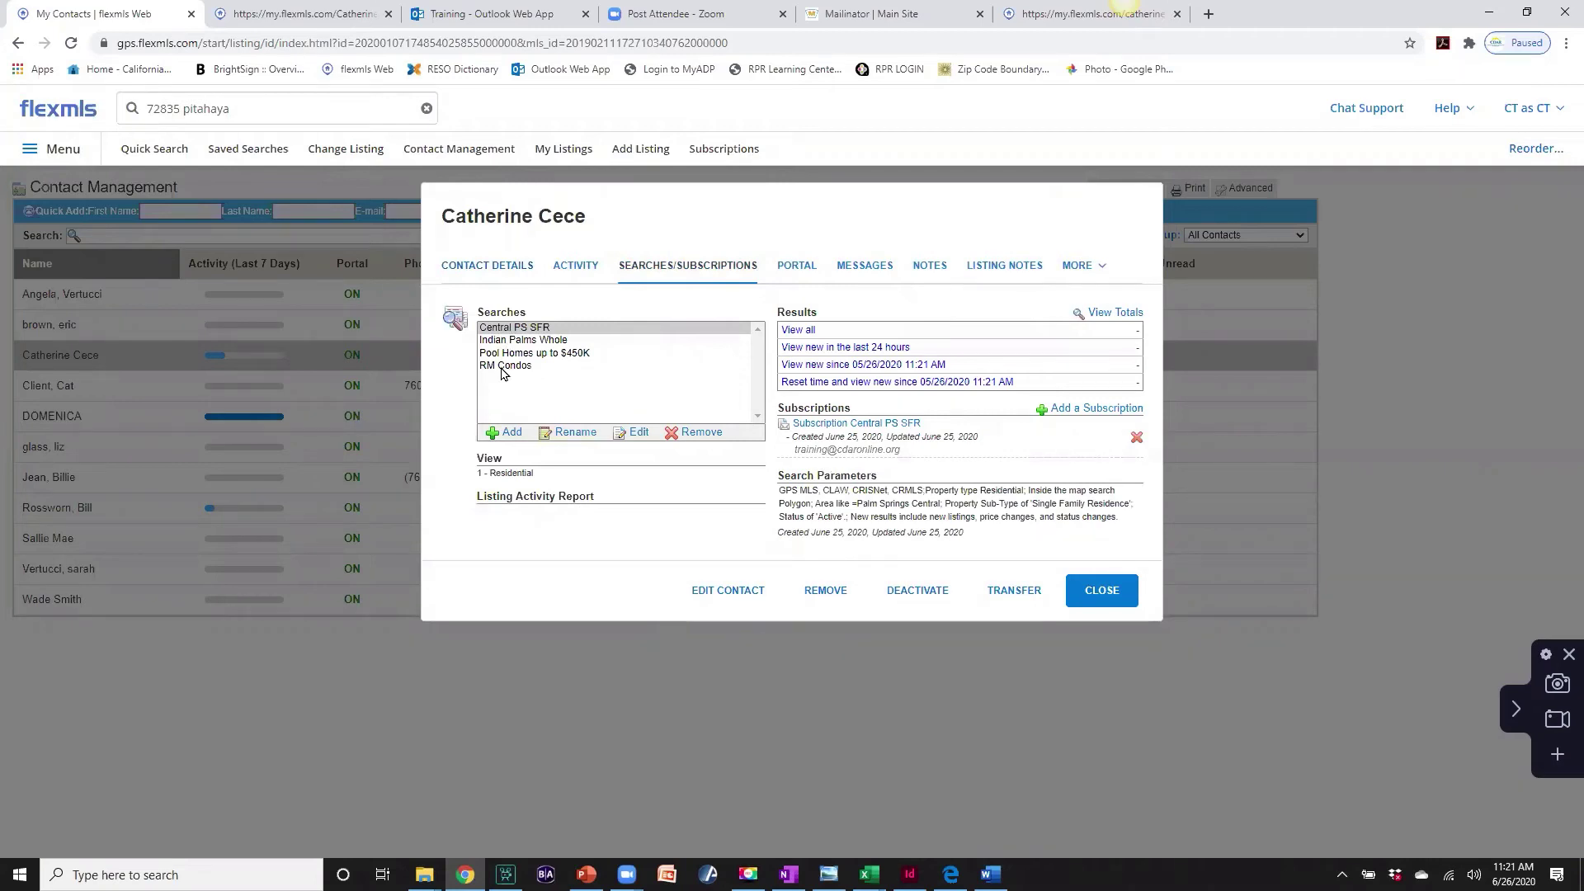
click(501, 366)
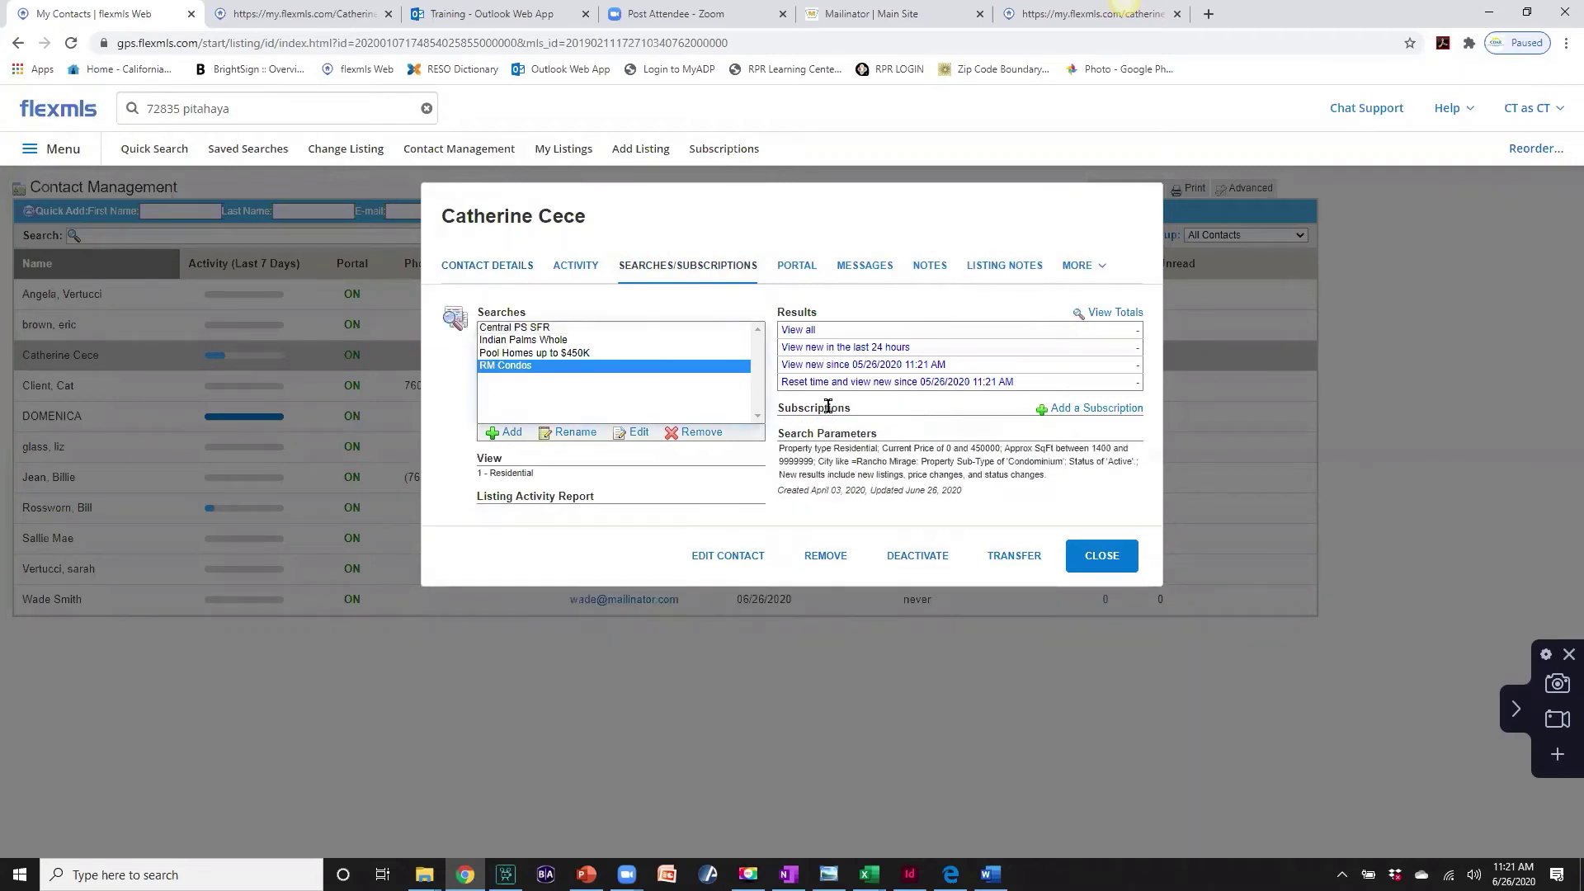
click(557, 354)
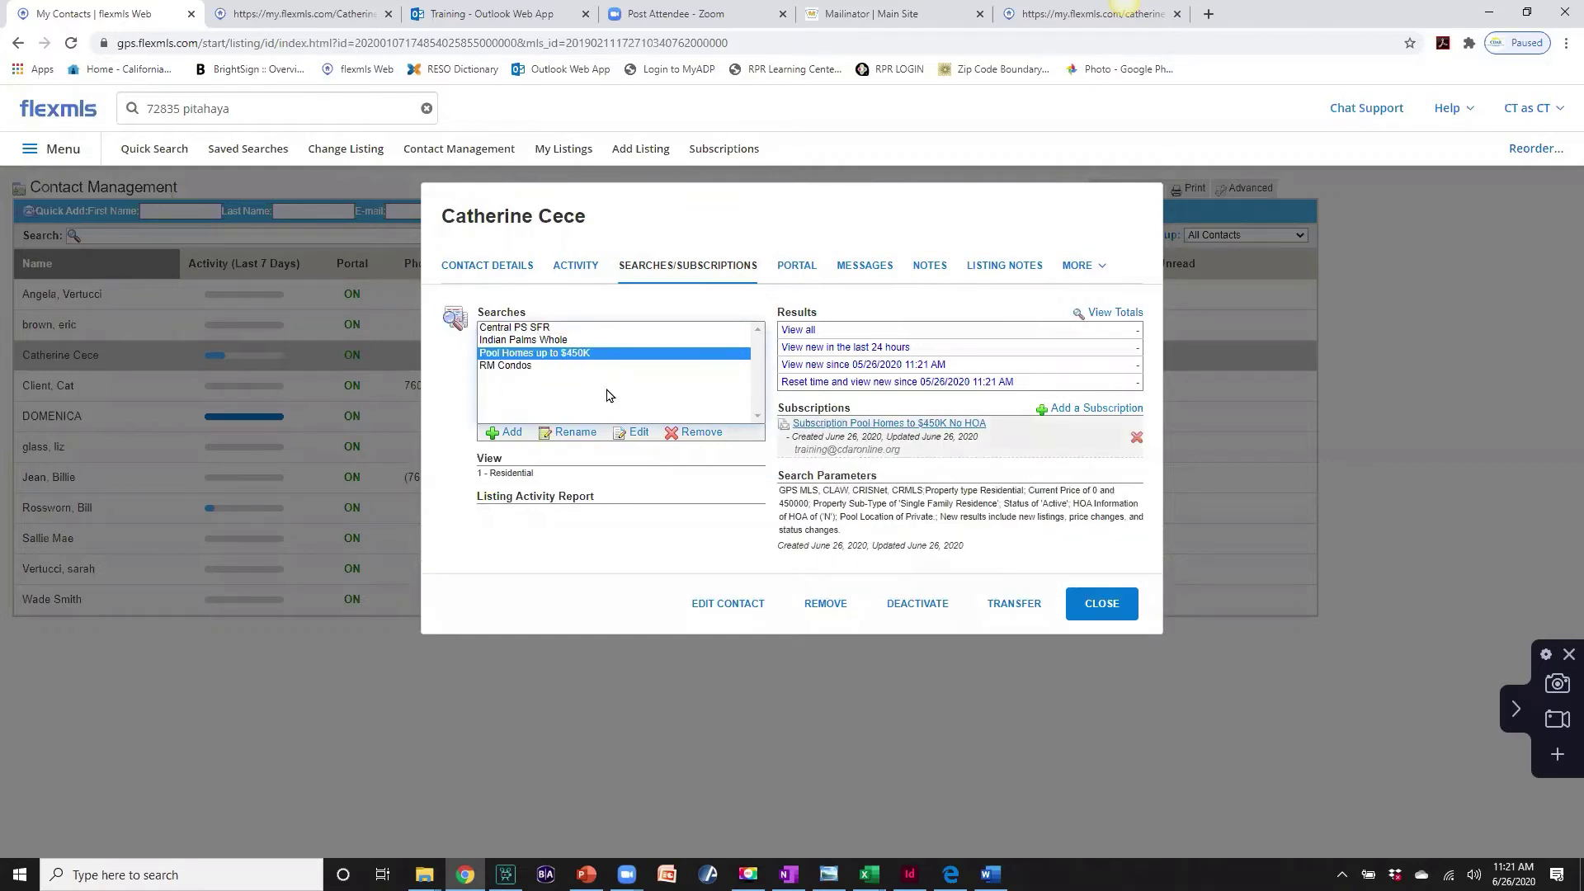
click(551, 340)
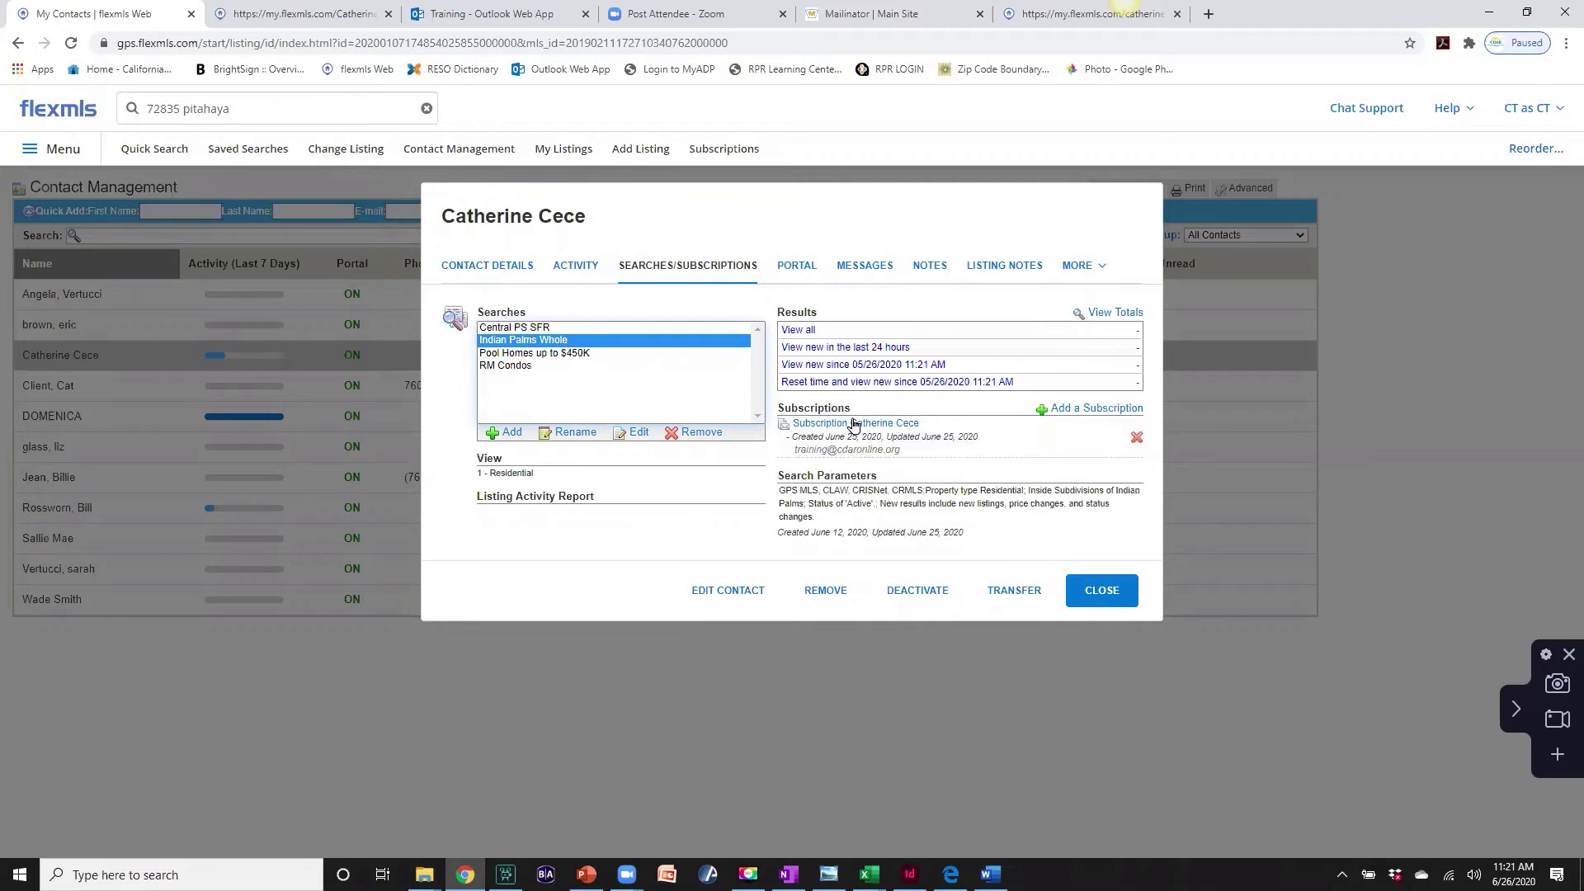
click(490, 329)
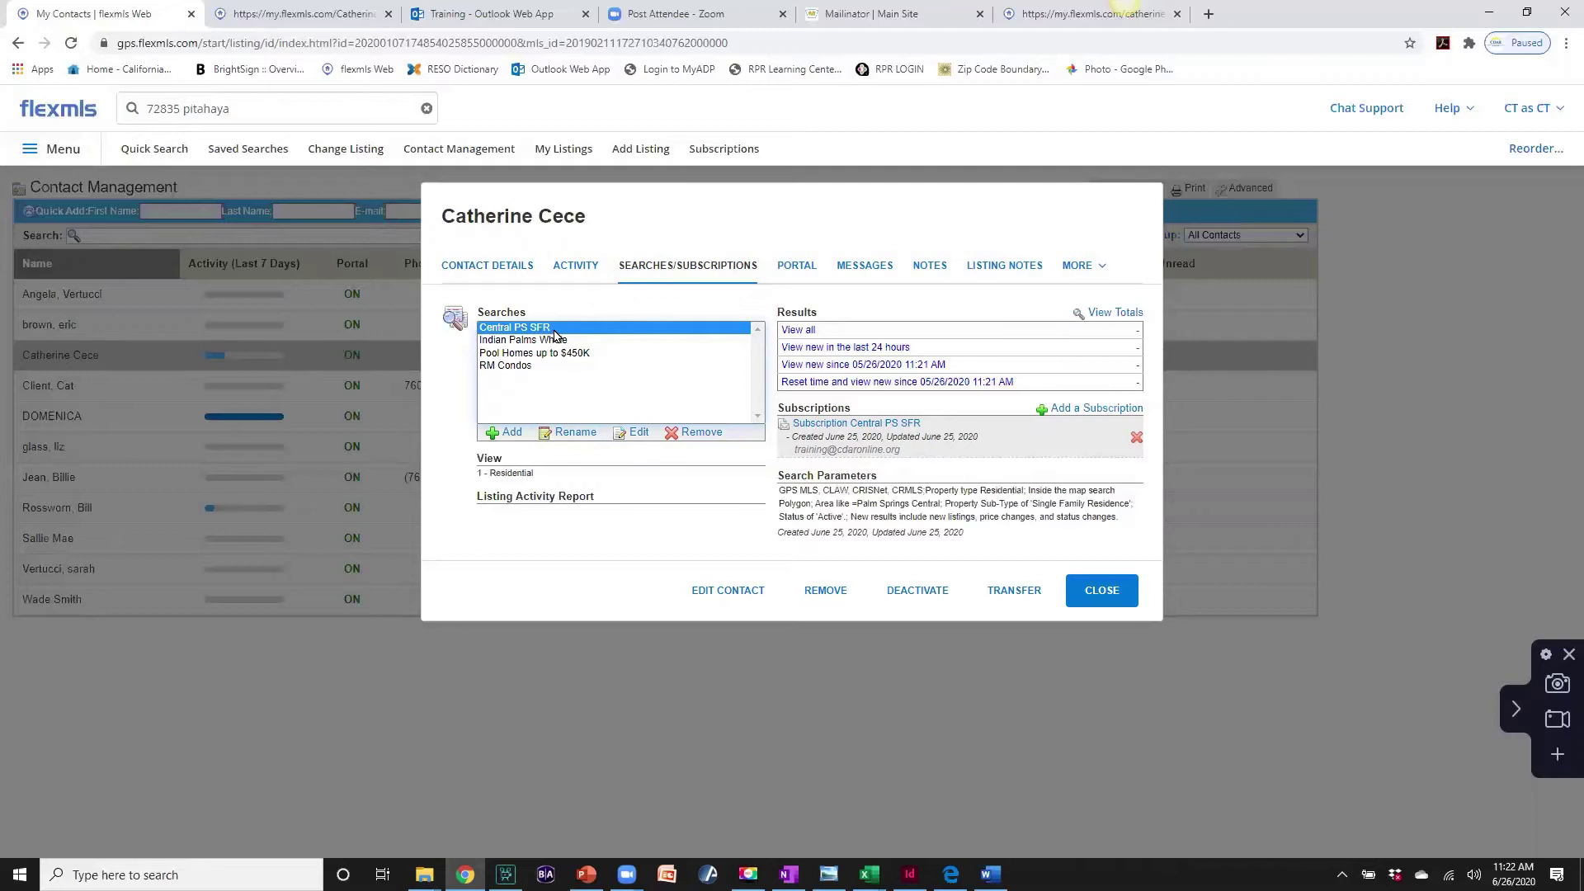
click(509, 345)
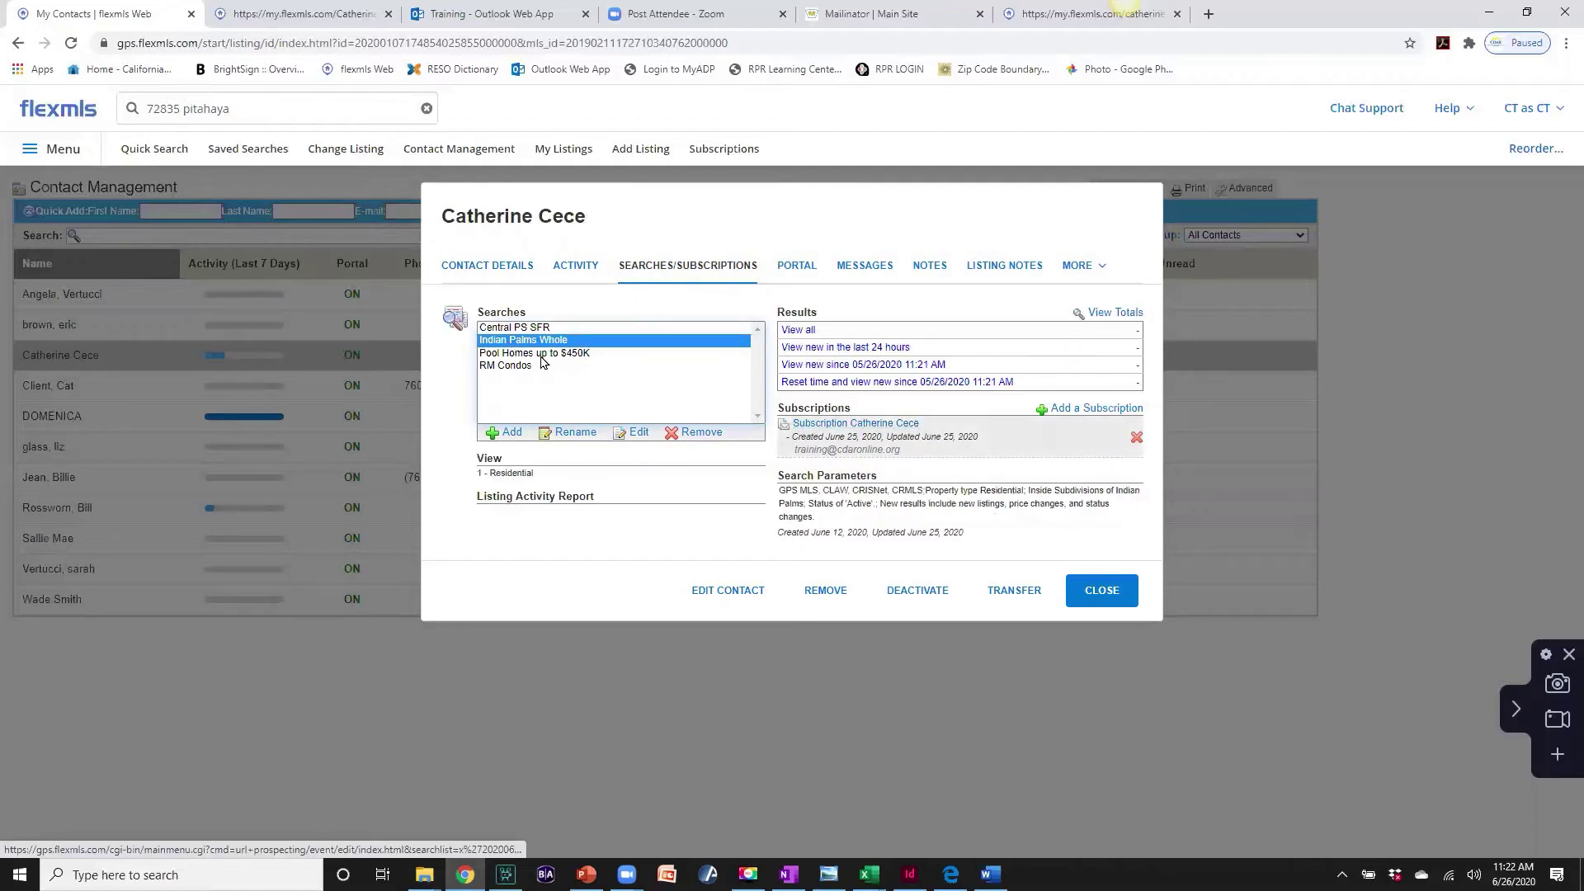
click(505, 353)
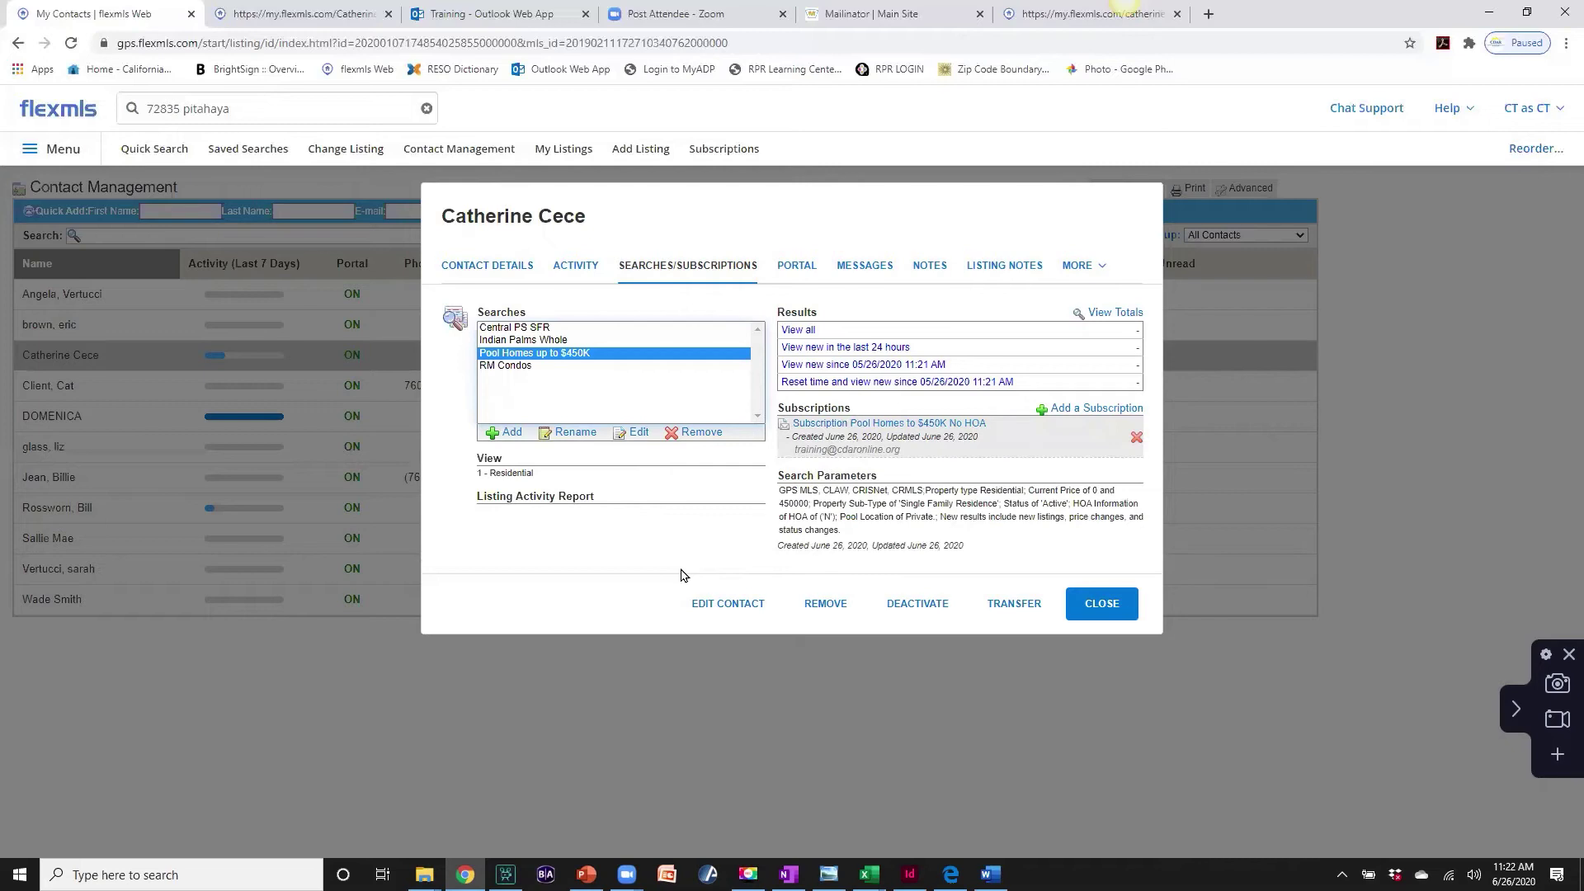
click(794, 269)
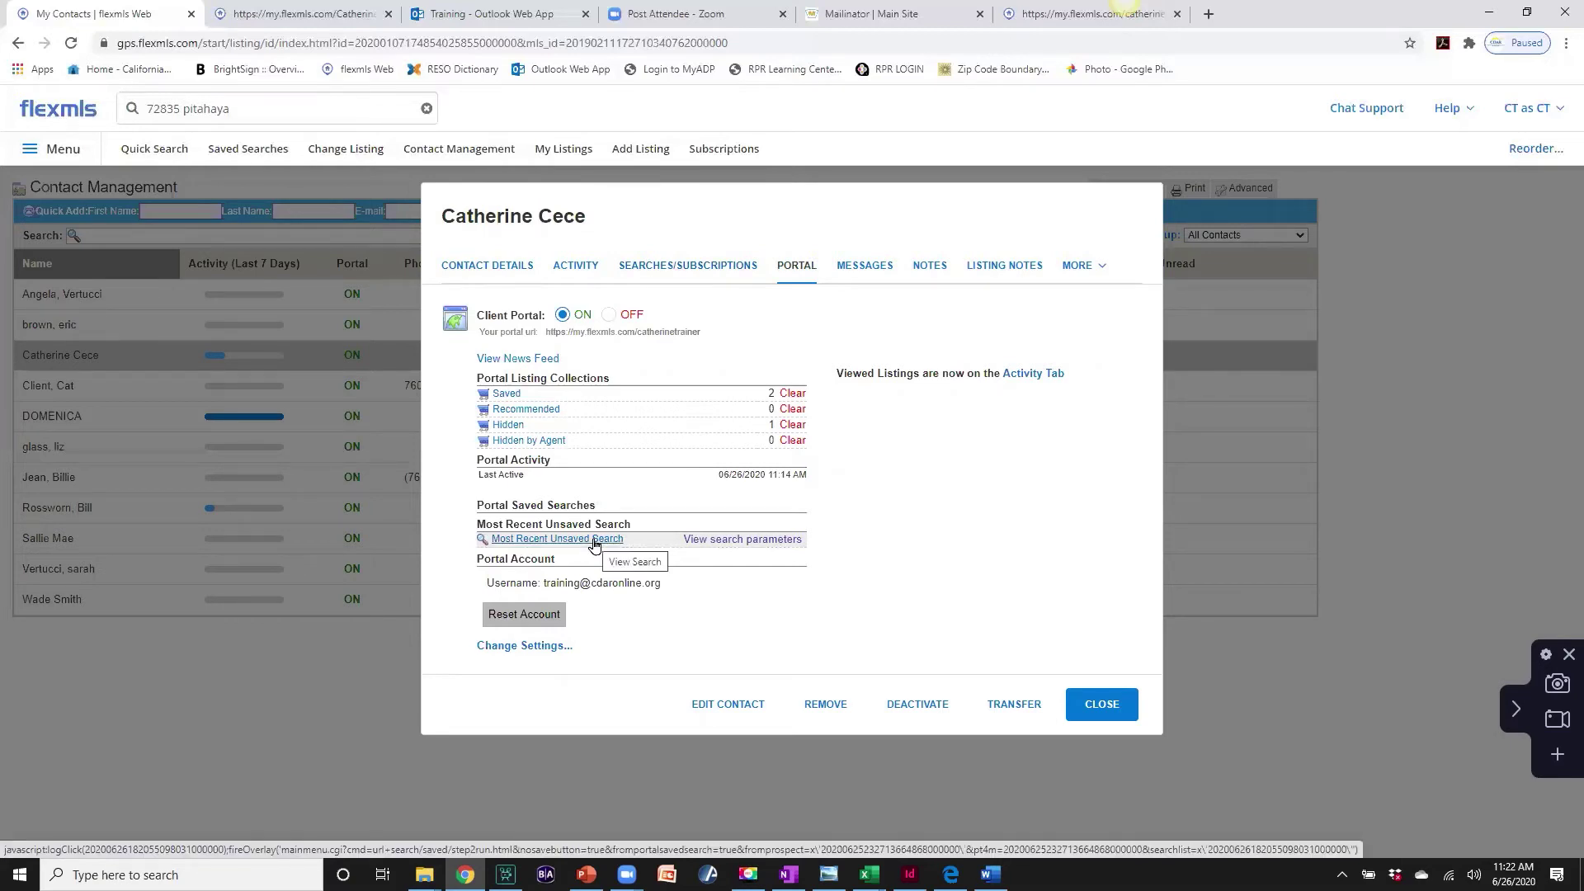
- Open the contact's Most Recent Unsaved Search, showing 102 Indian Wells results
click(594, 541)
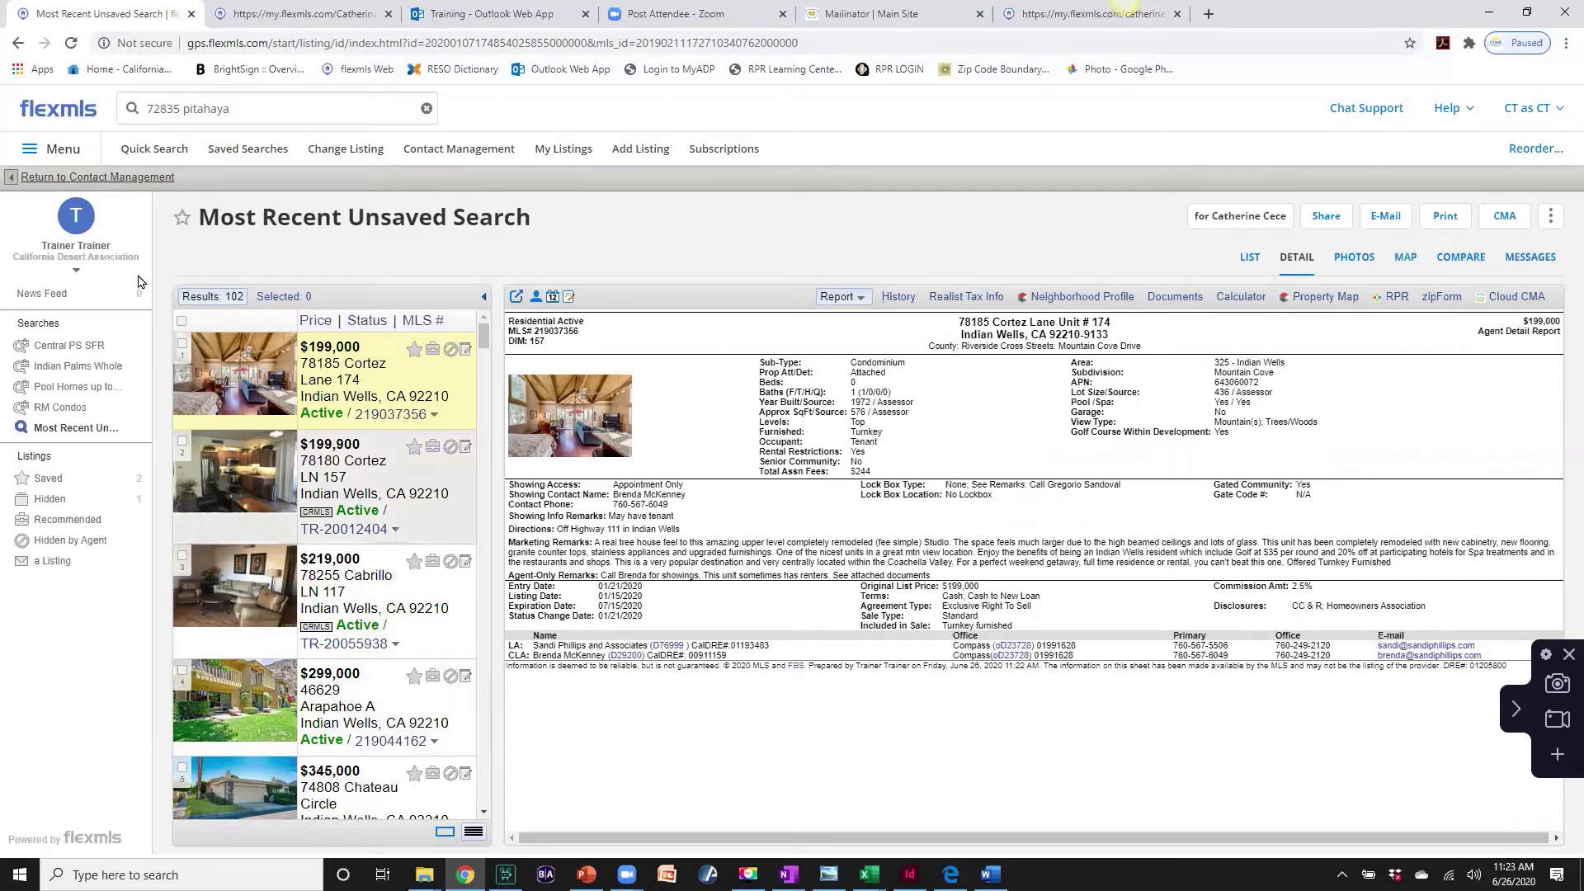
- Return to Contact Management, back on the contact's portal details
click(118, 178)
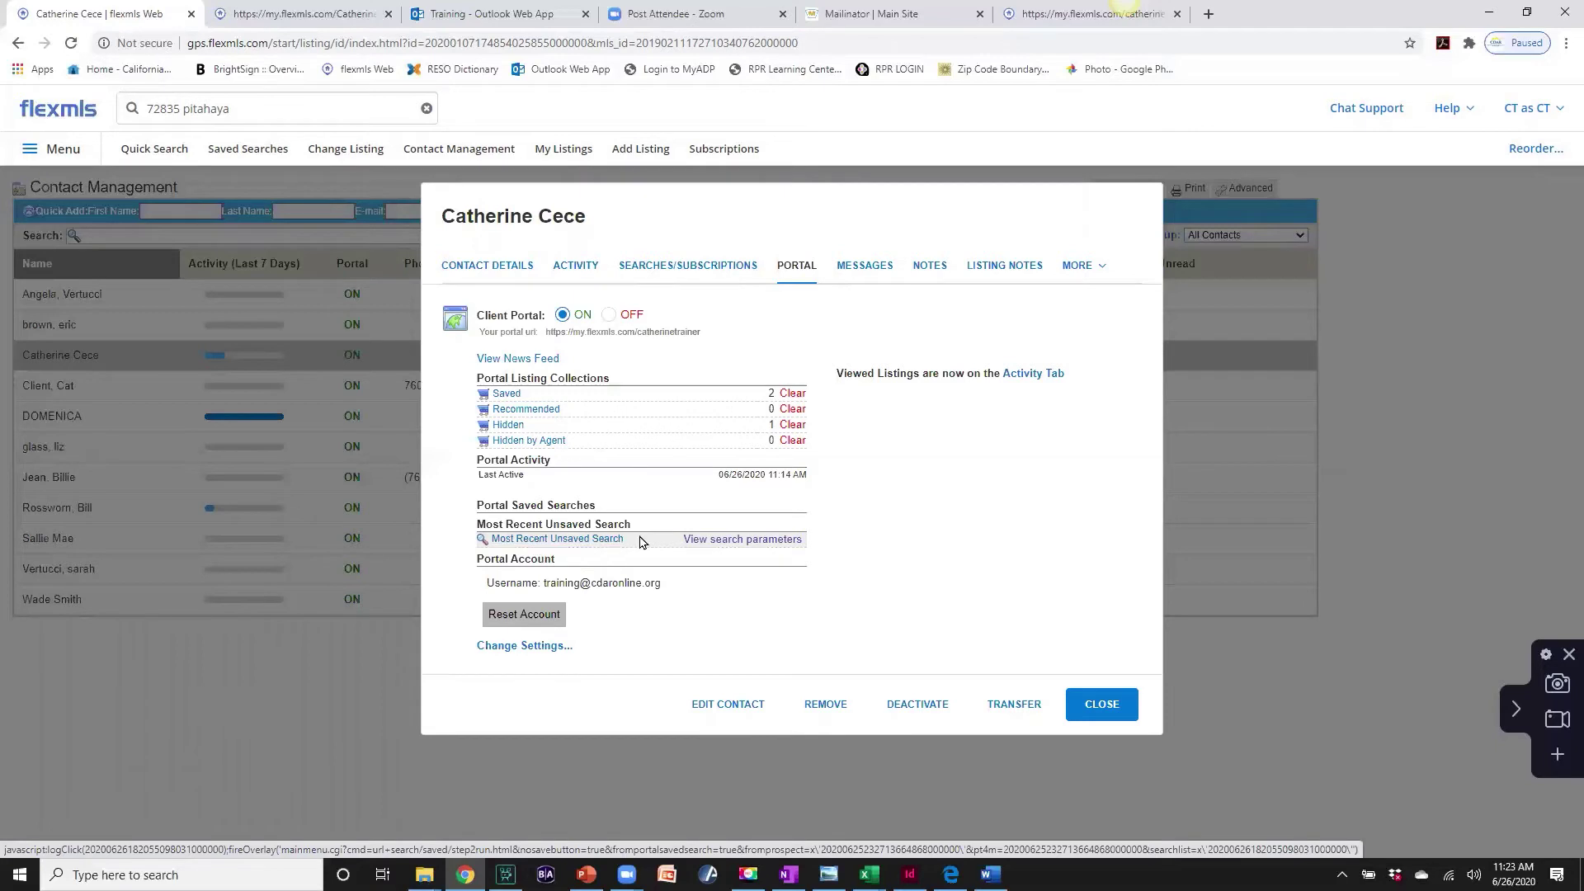
- View the unsaved search's criteria, dismiss it, and close the client's contact record
click(738, 545)
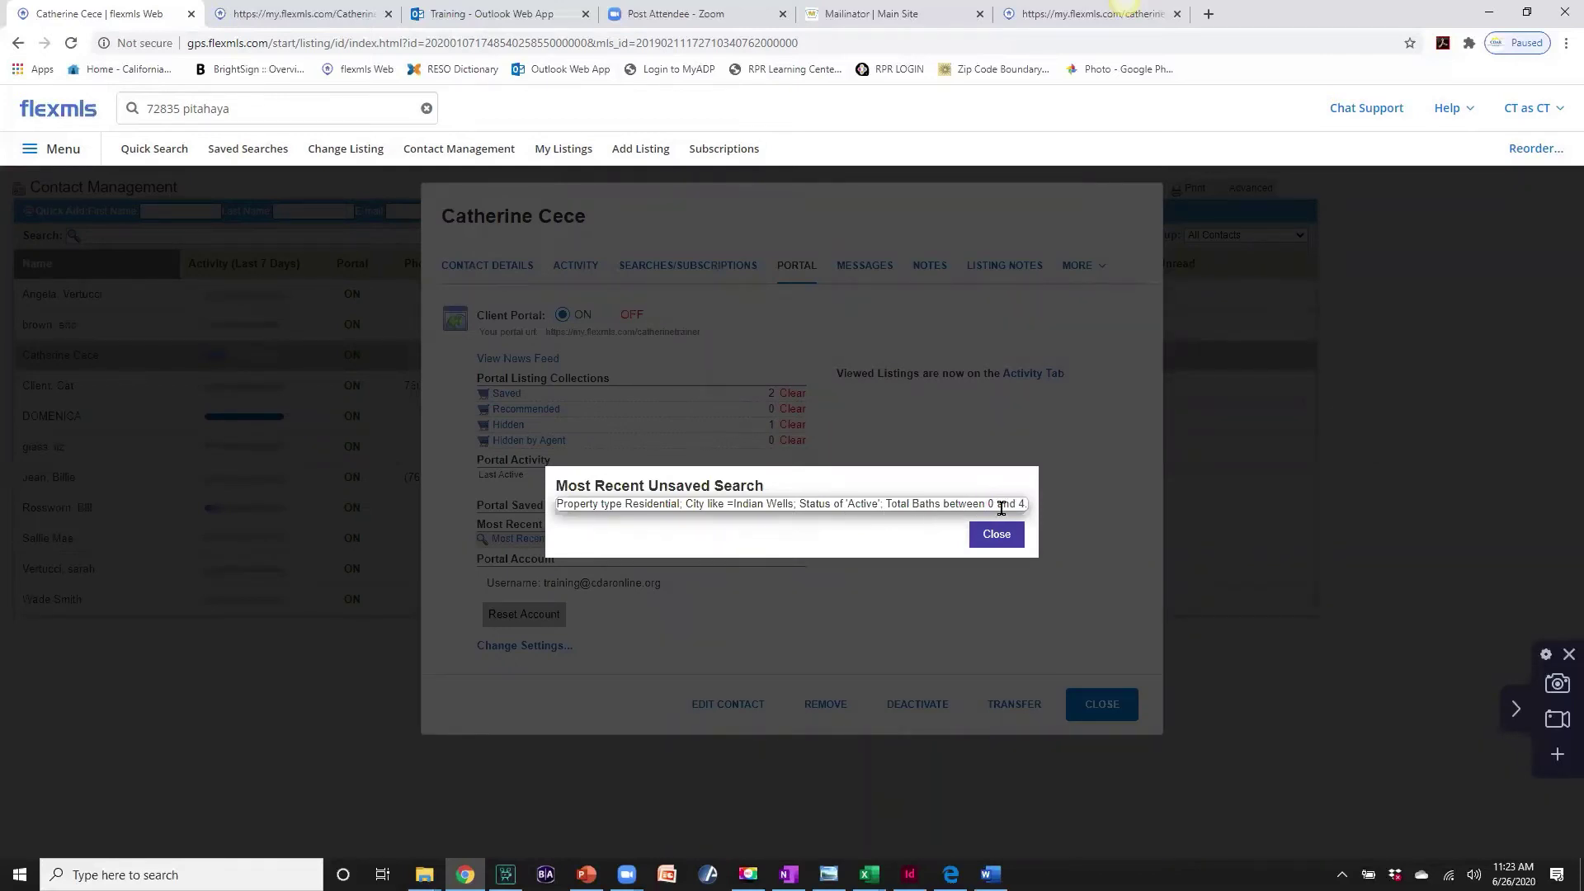
click(998, 534)
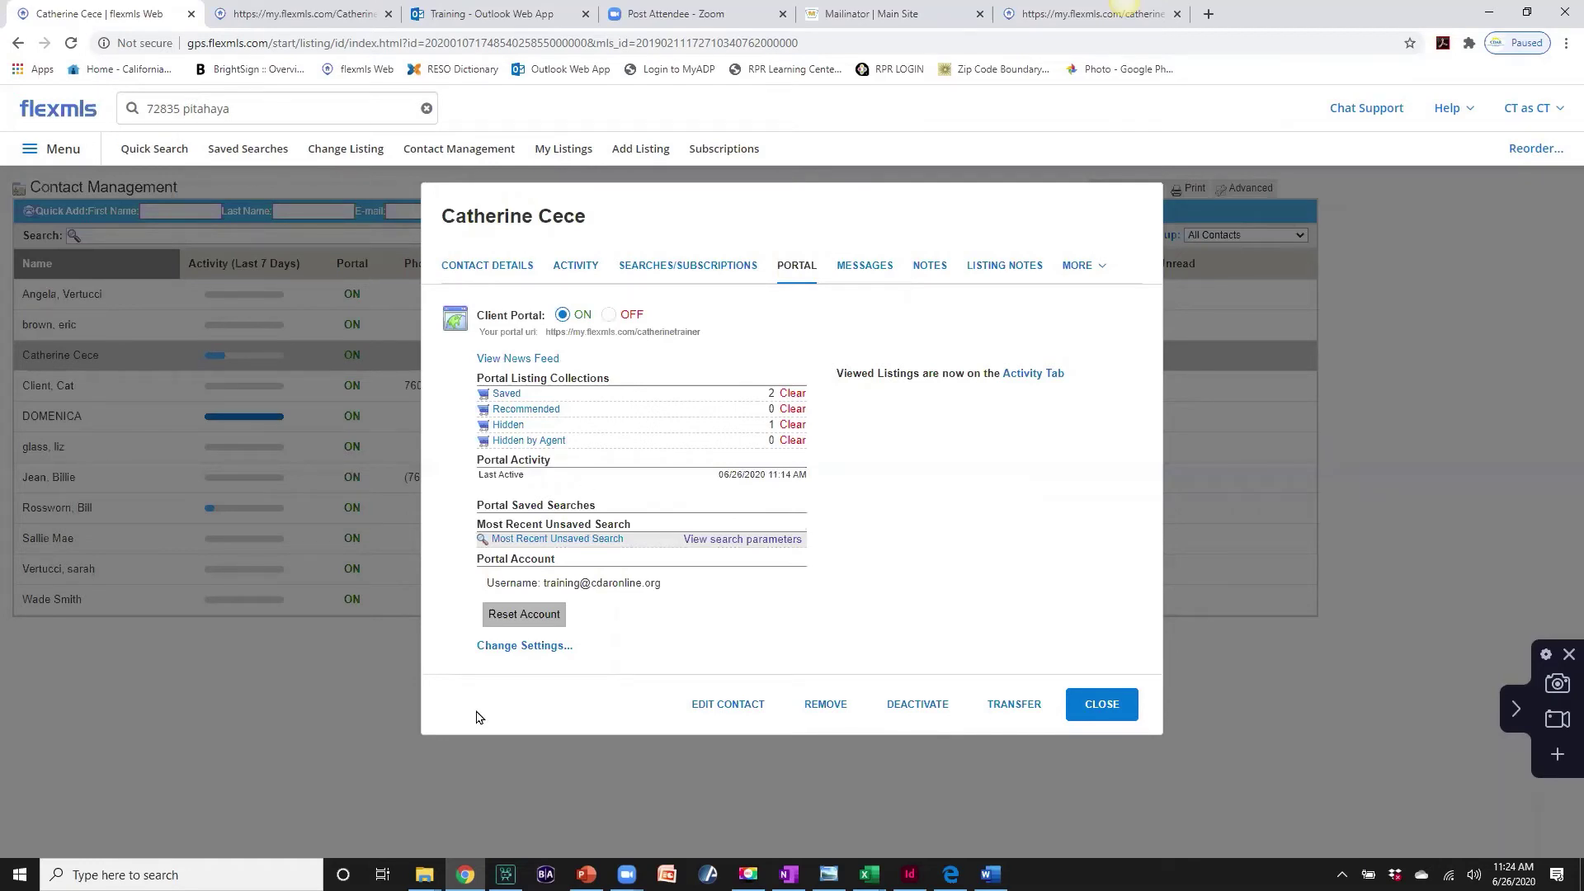
click(1101, 704)
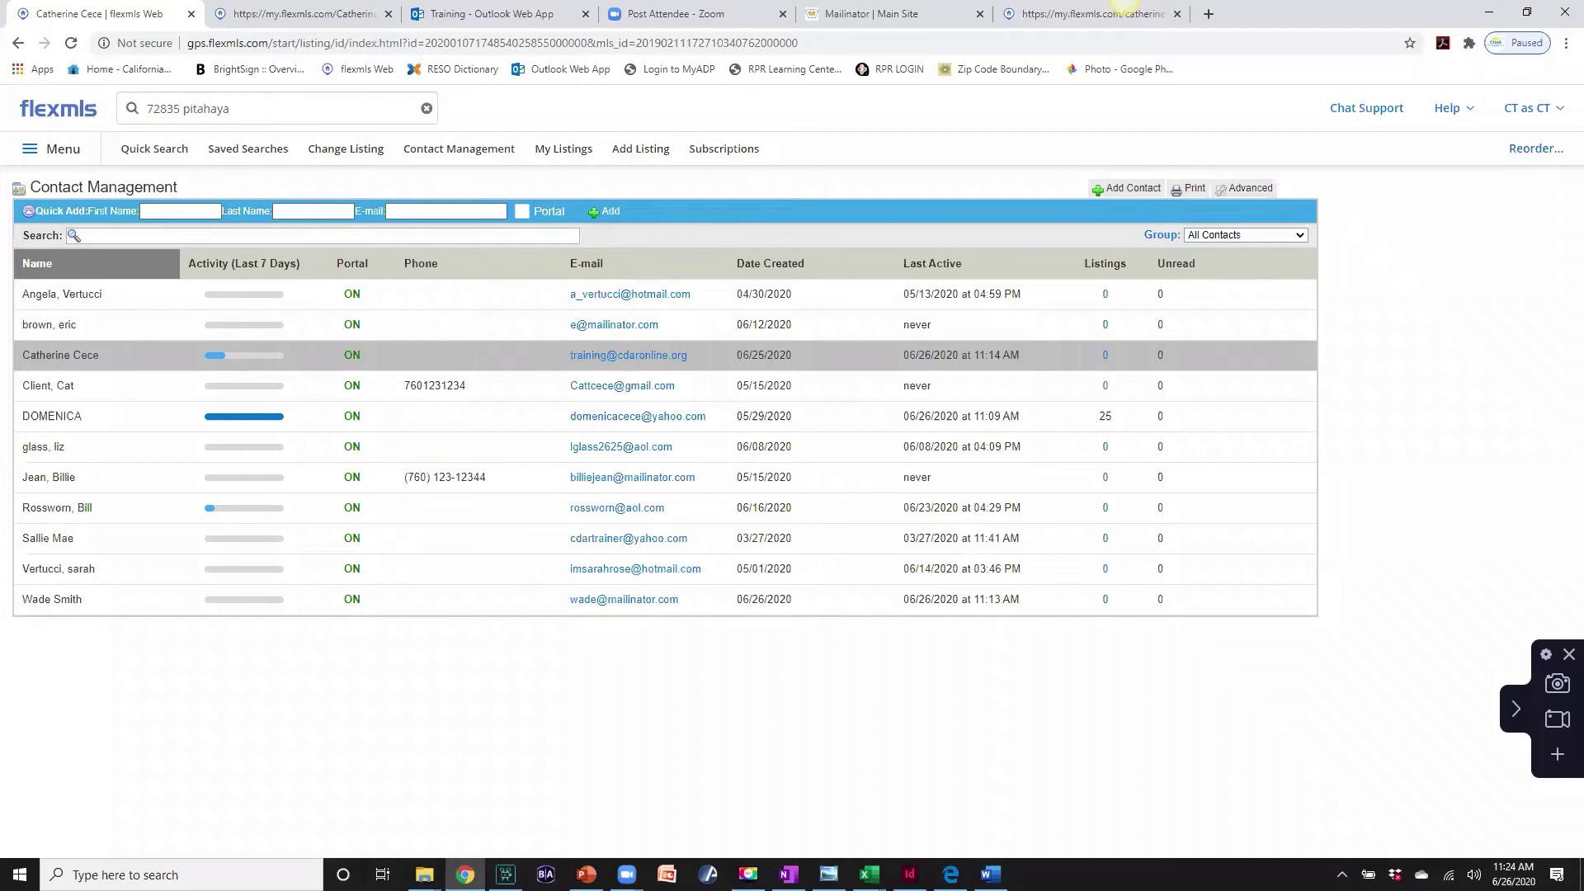
click(52, 354)
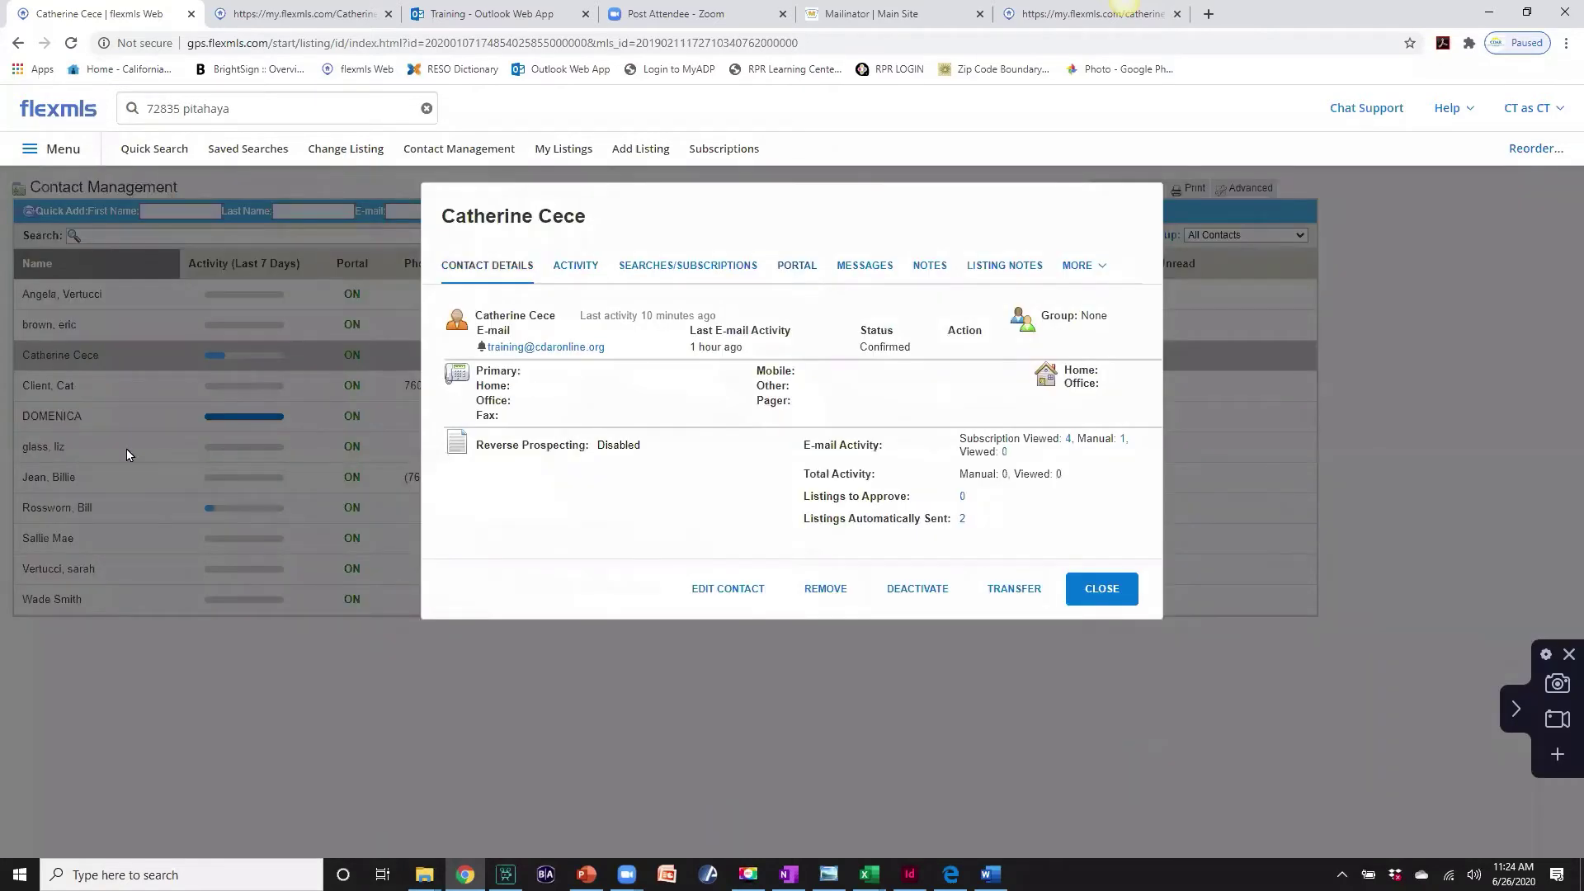
mouse_move(585, 318)
click(576, 270)
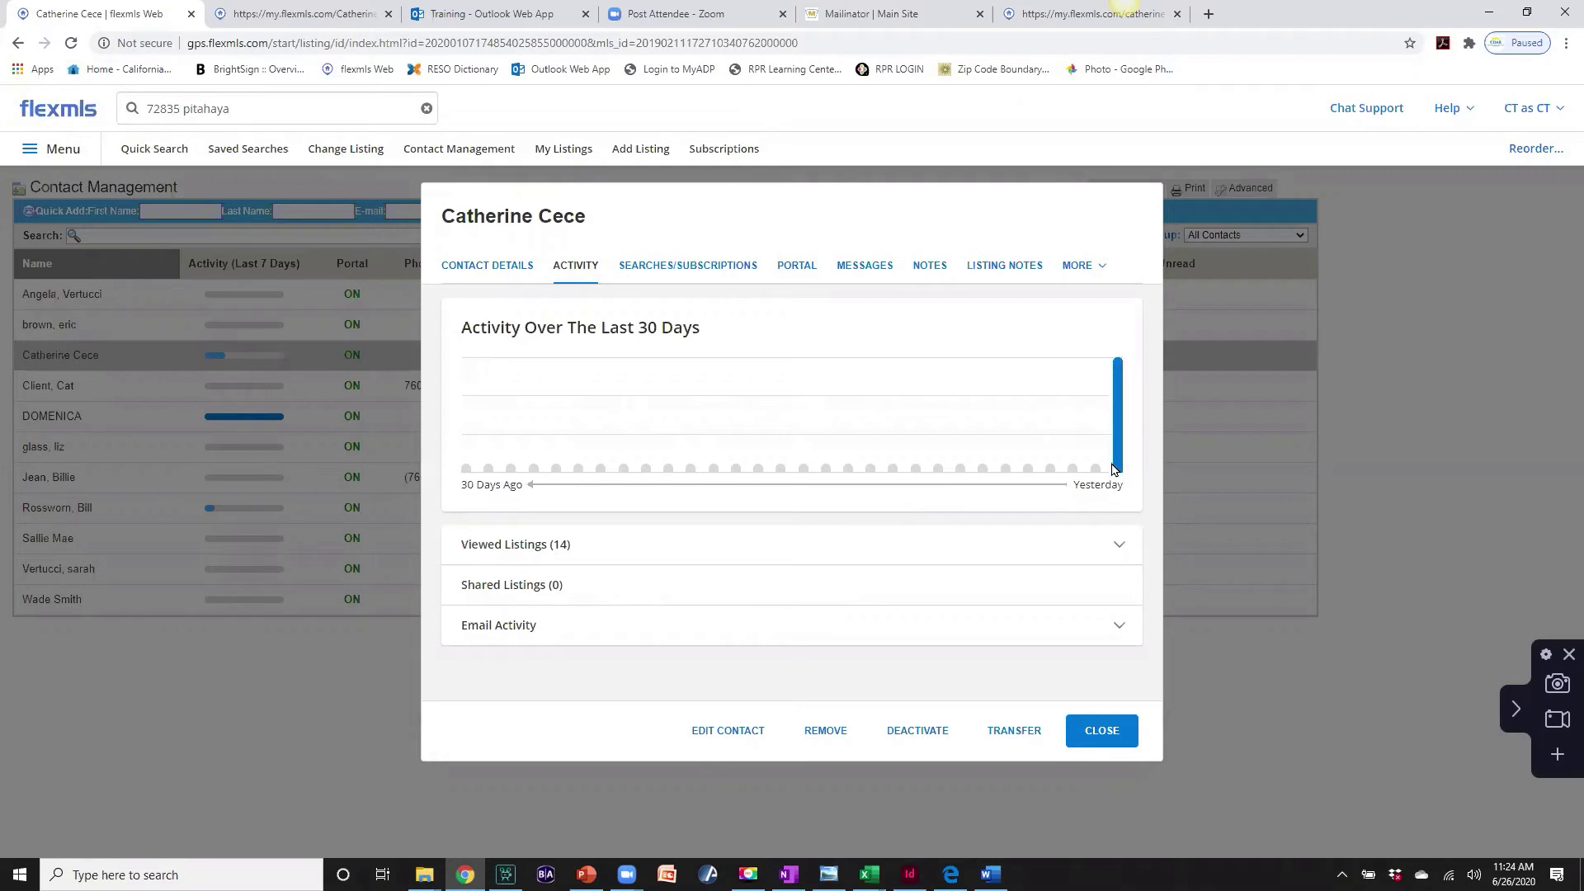
click(1099, 735)
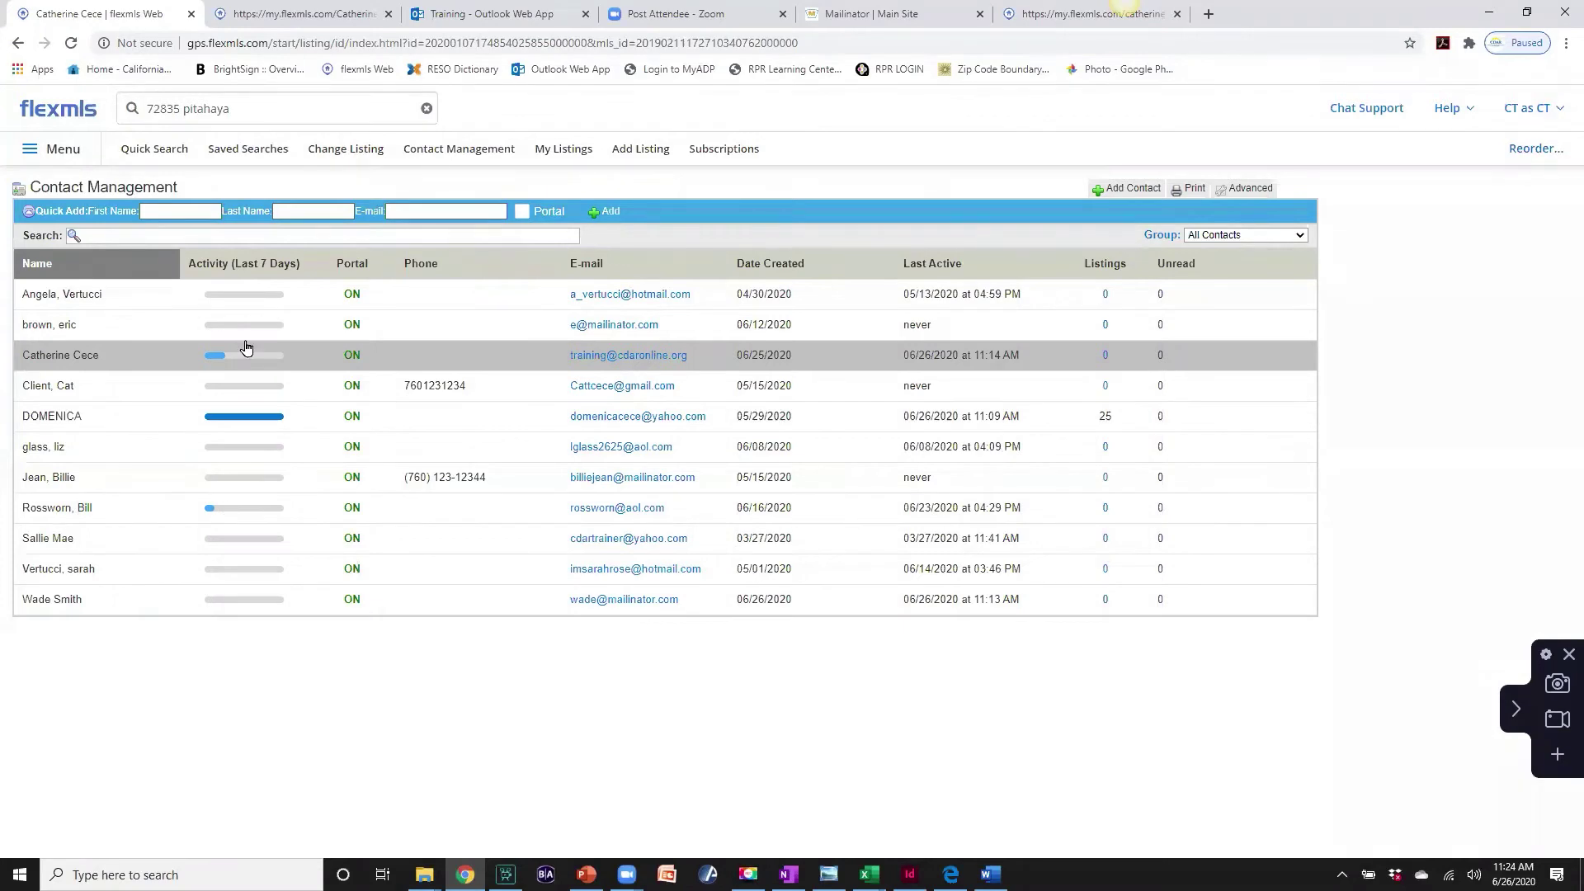
click(61, 355)
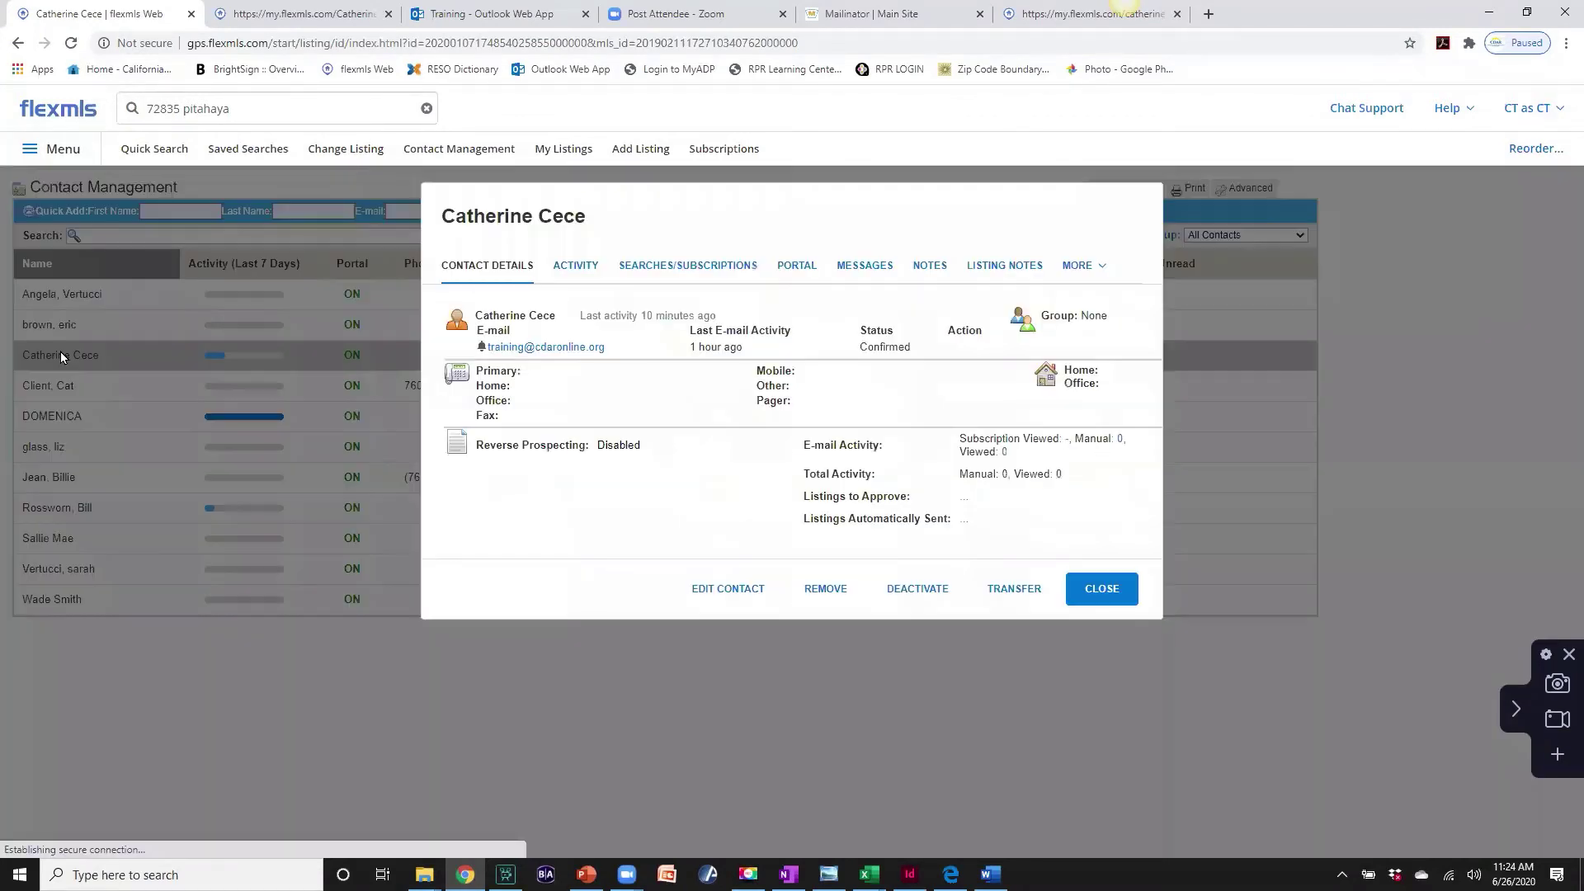
click(579, 269)
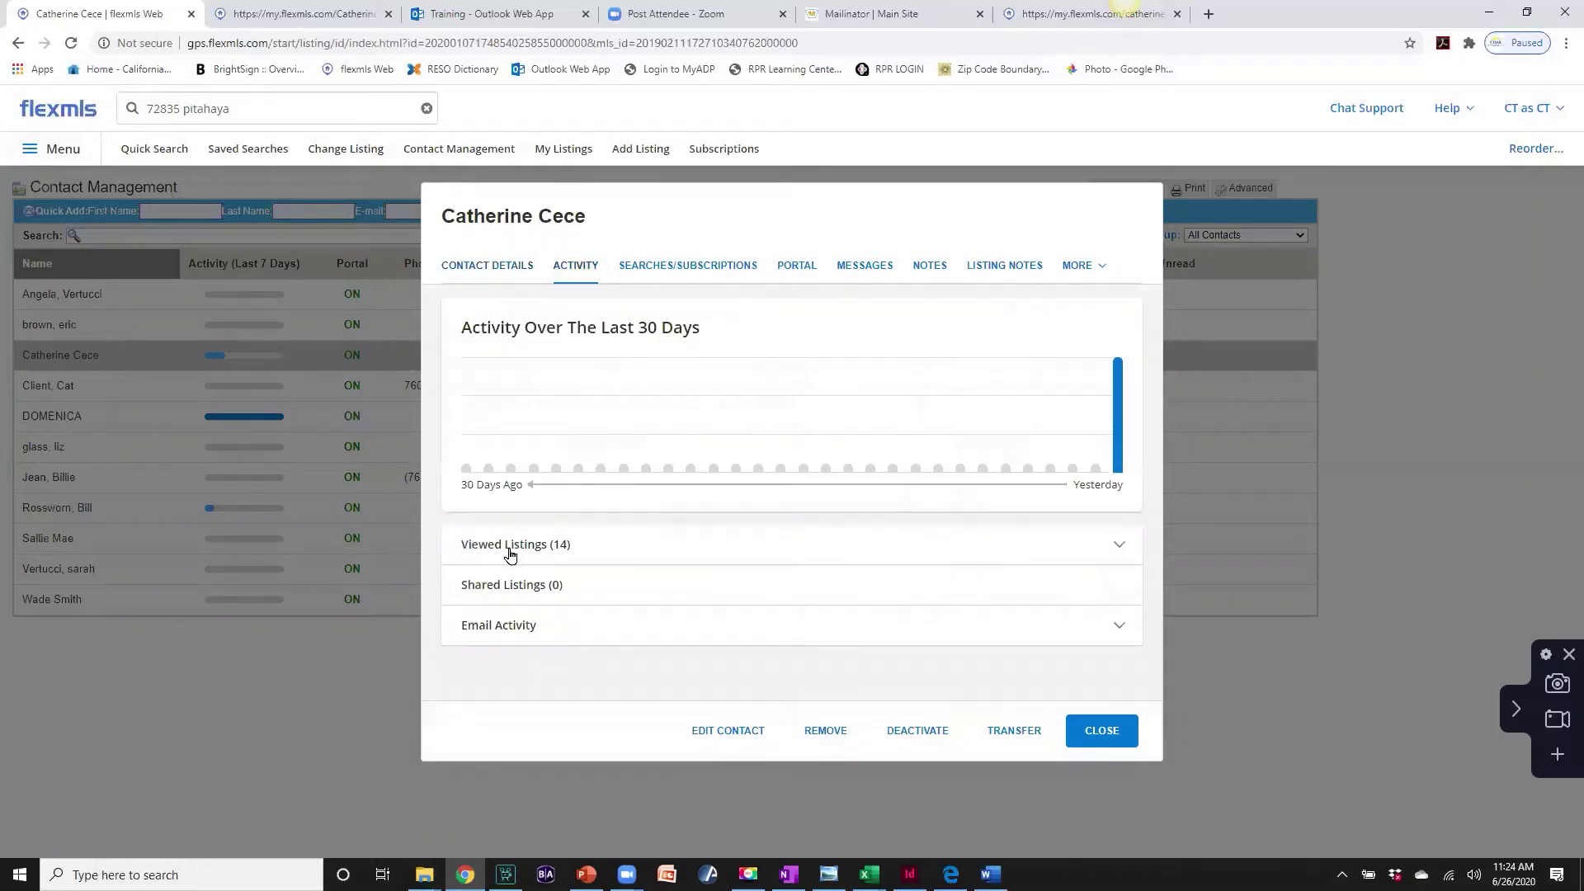
click(1123, 549)
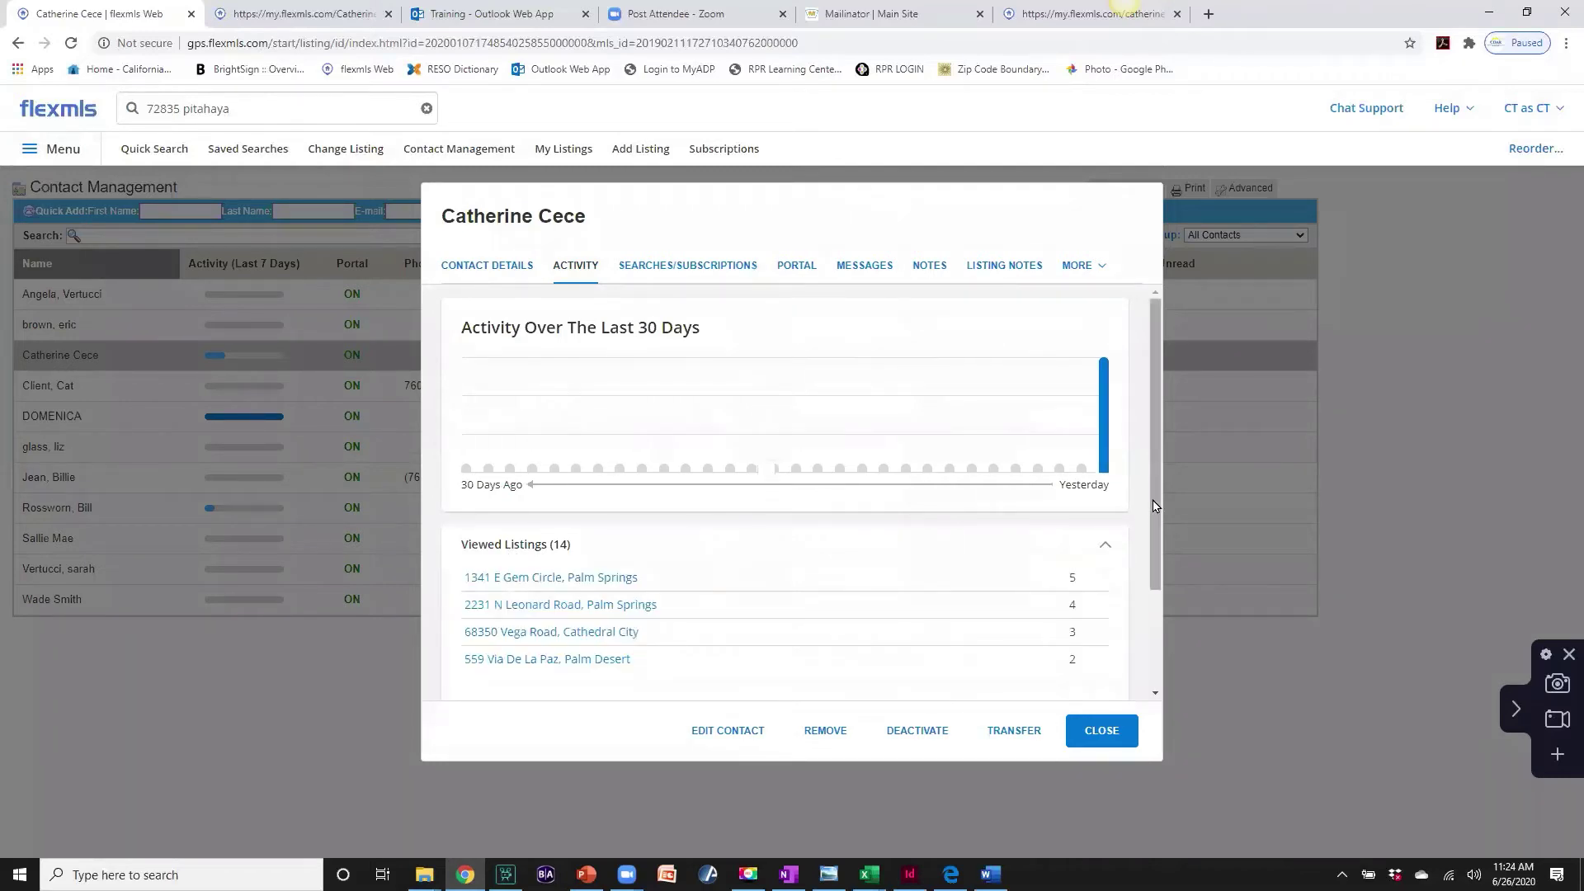
scroll(1158, 537, down, 2)
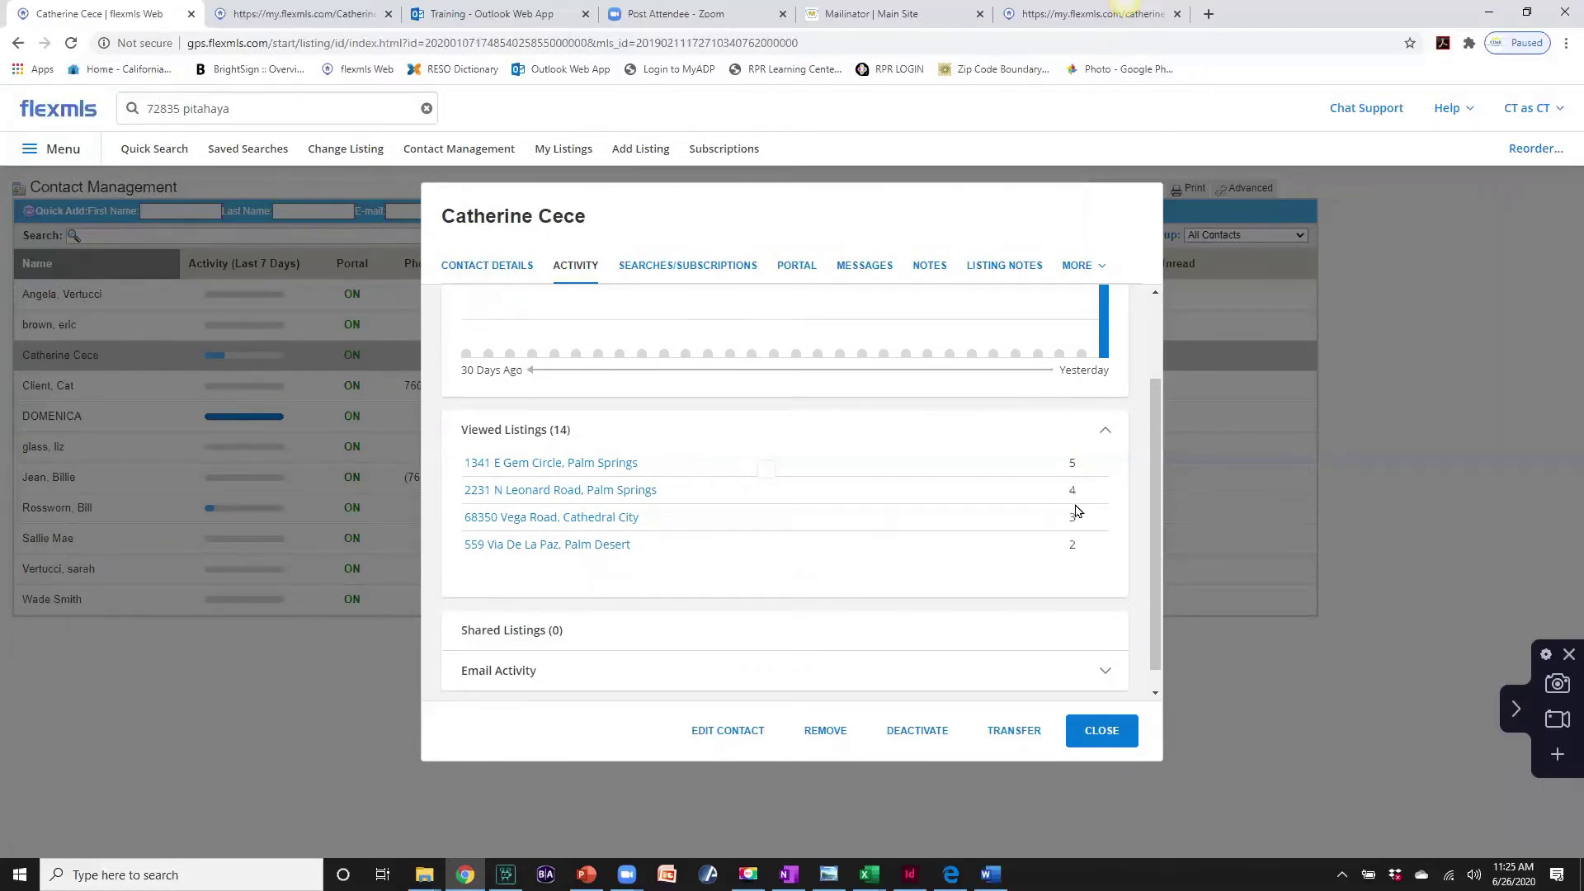
drag(1156, 456, 1157, 482)
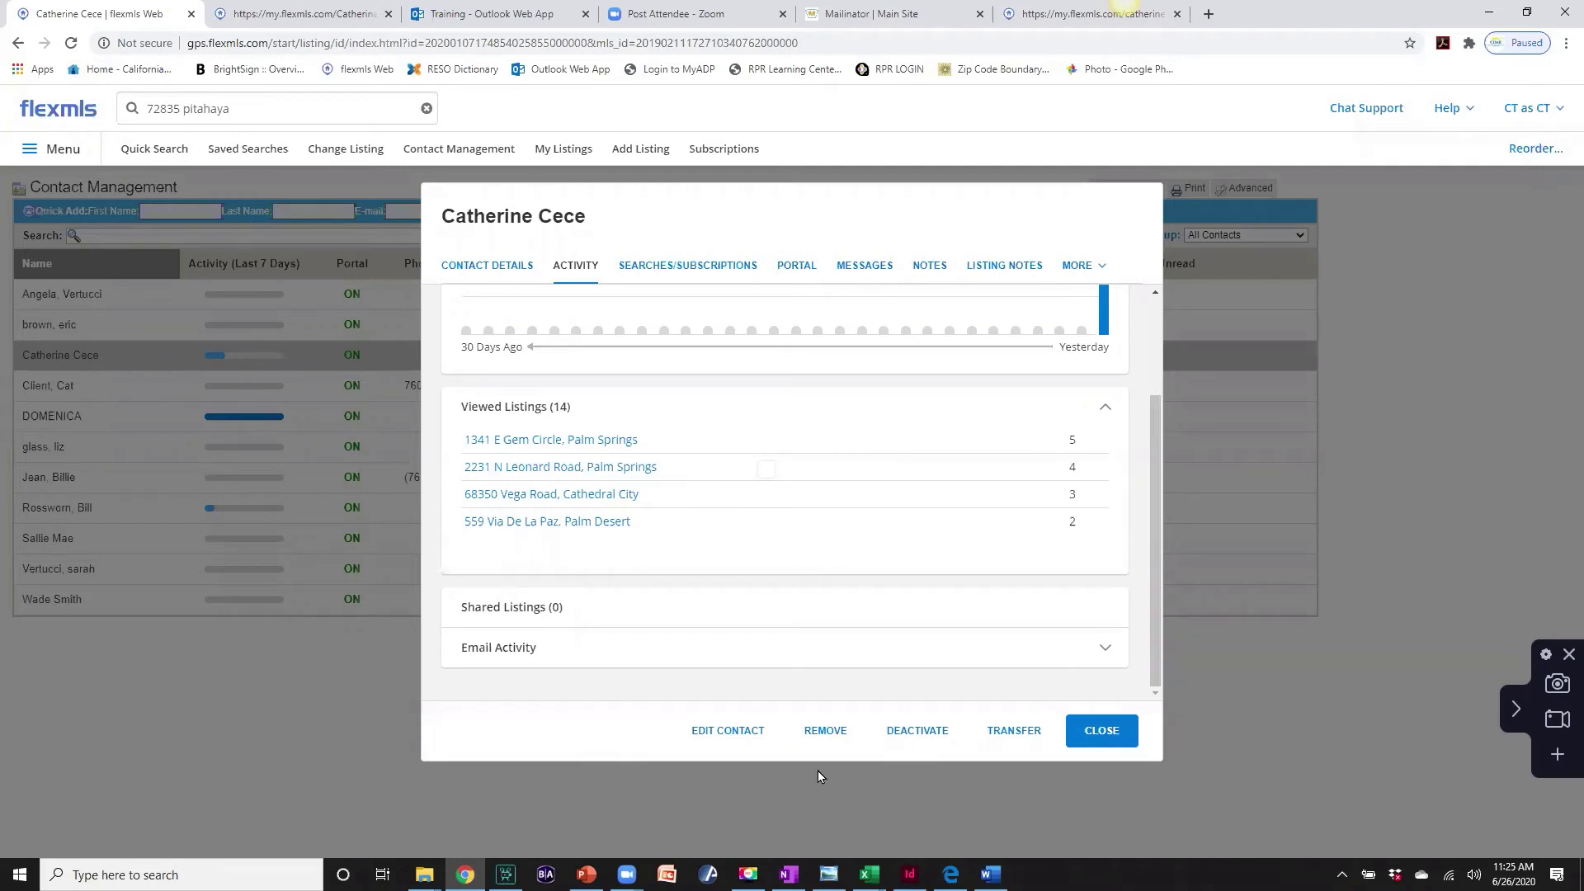
click(1087, 730)
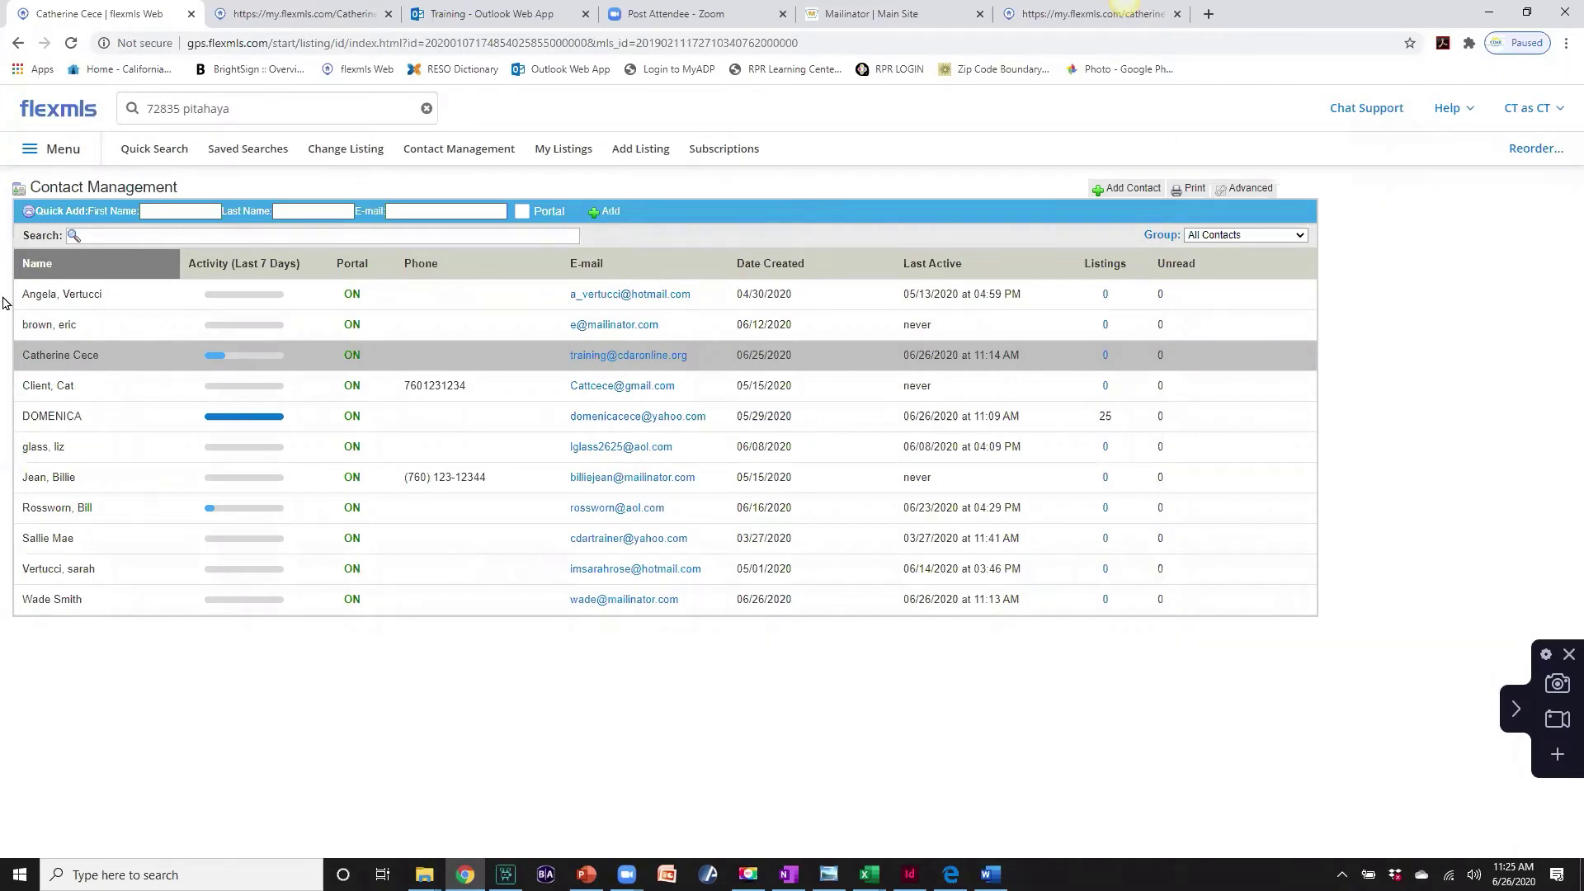
- Open the client's record, check their Messages, then view their saved searches and subscriptions
click(50, 357)
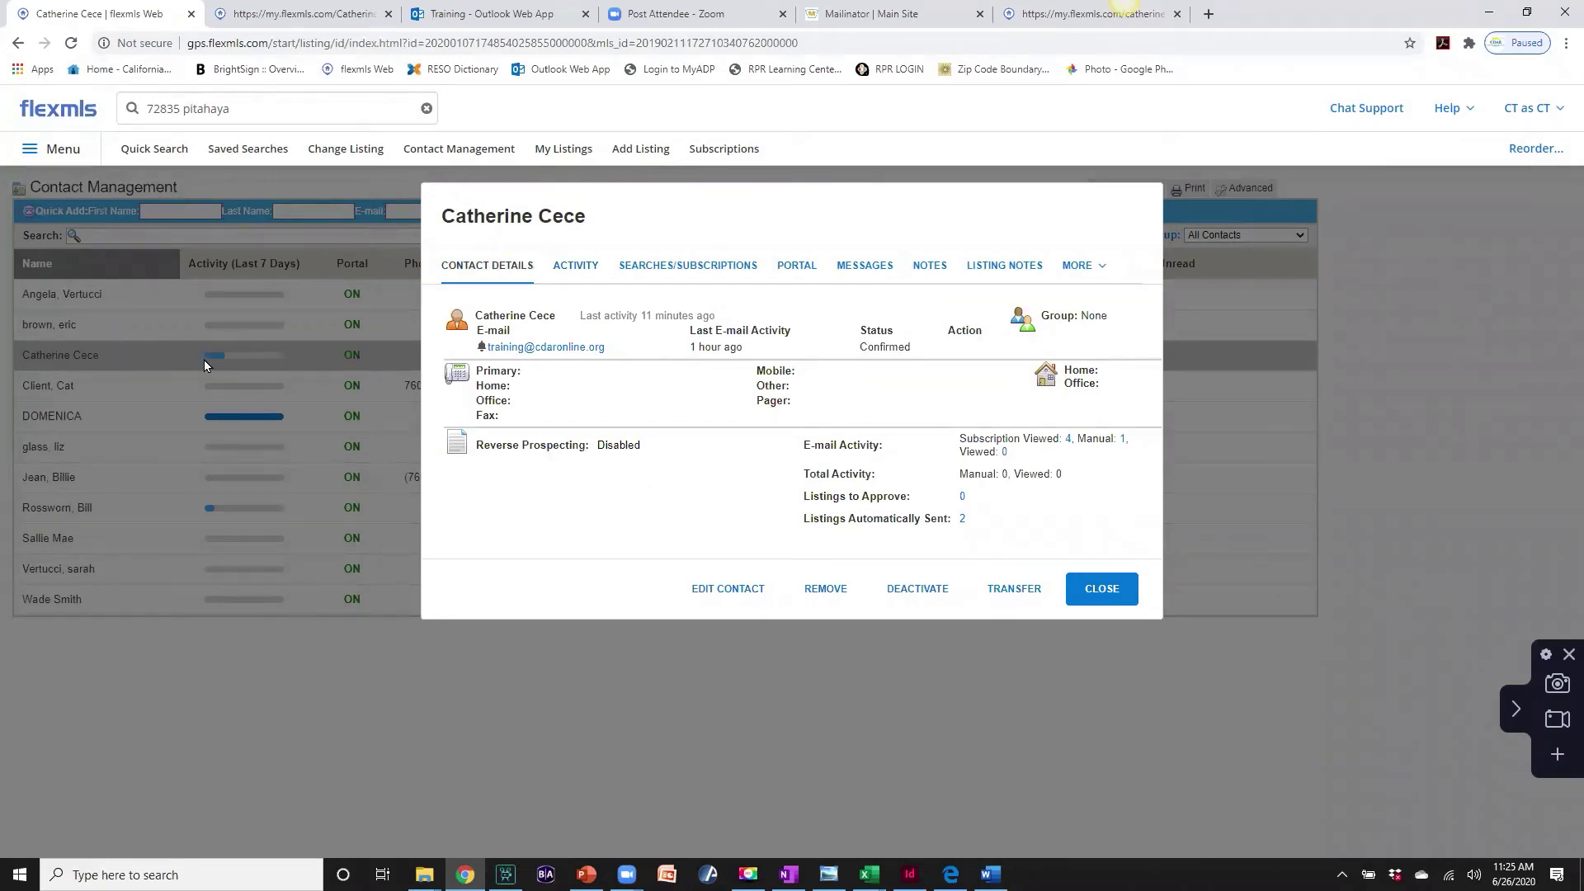
click(867, 272)
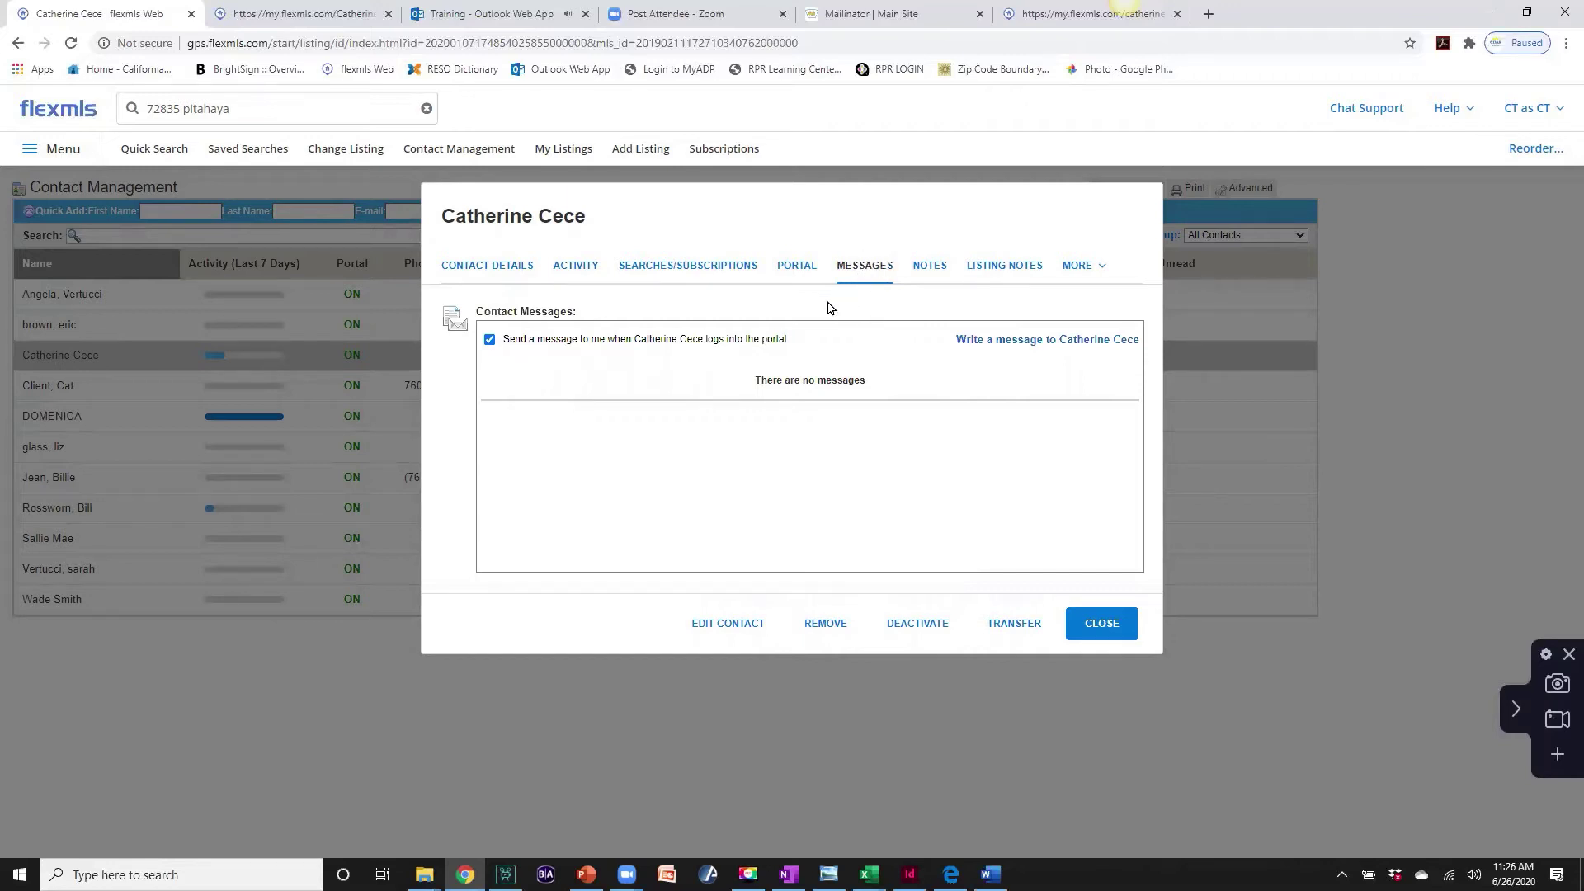
click(707, 268)
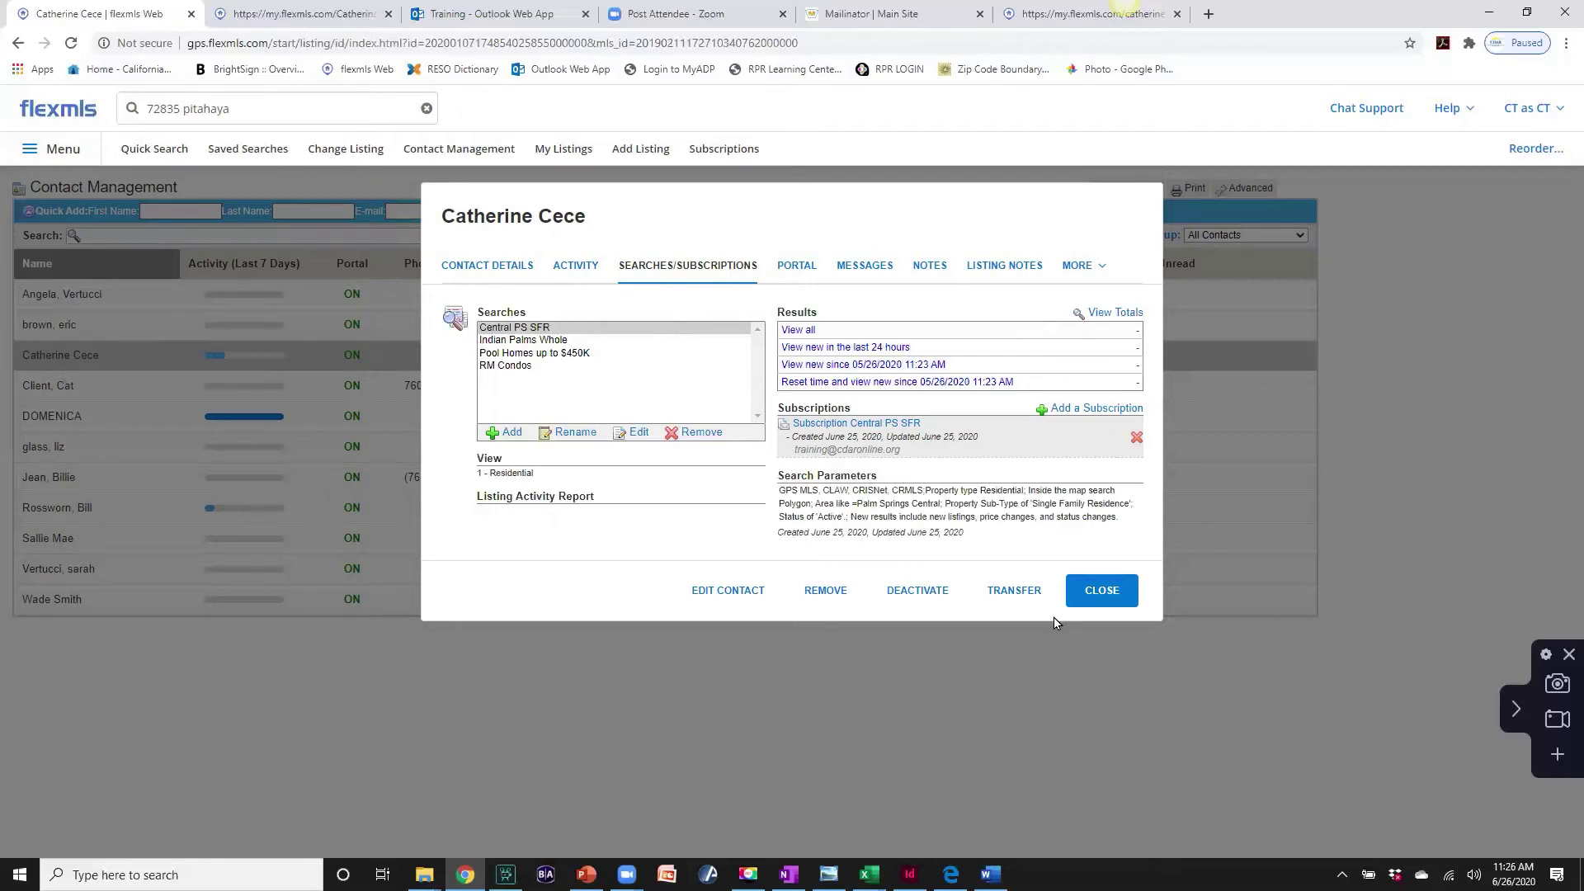
- Reopen the client's record and show the RM Condos saved search parameters
click(1088, 592)
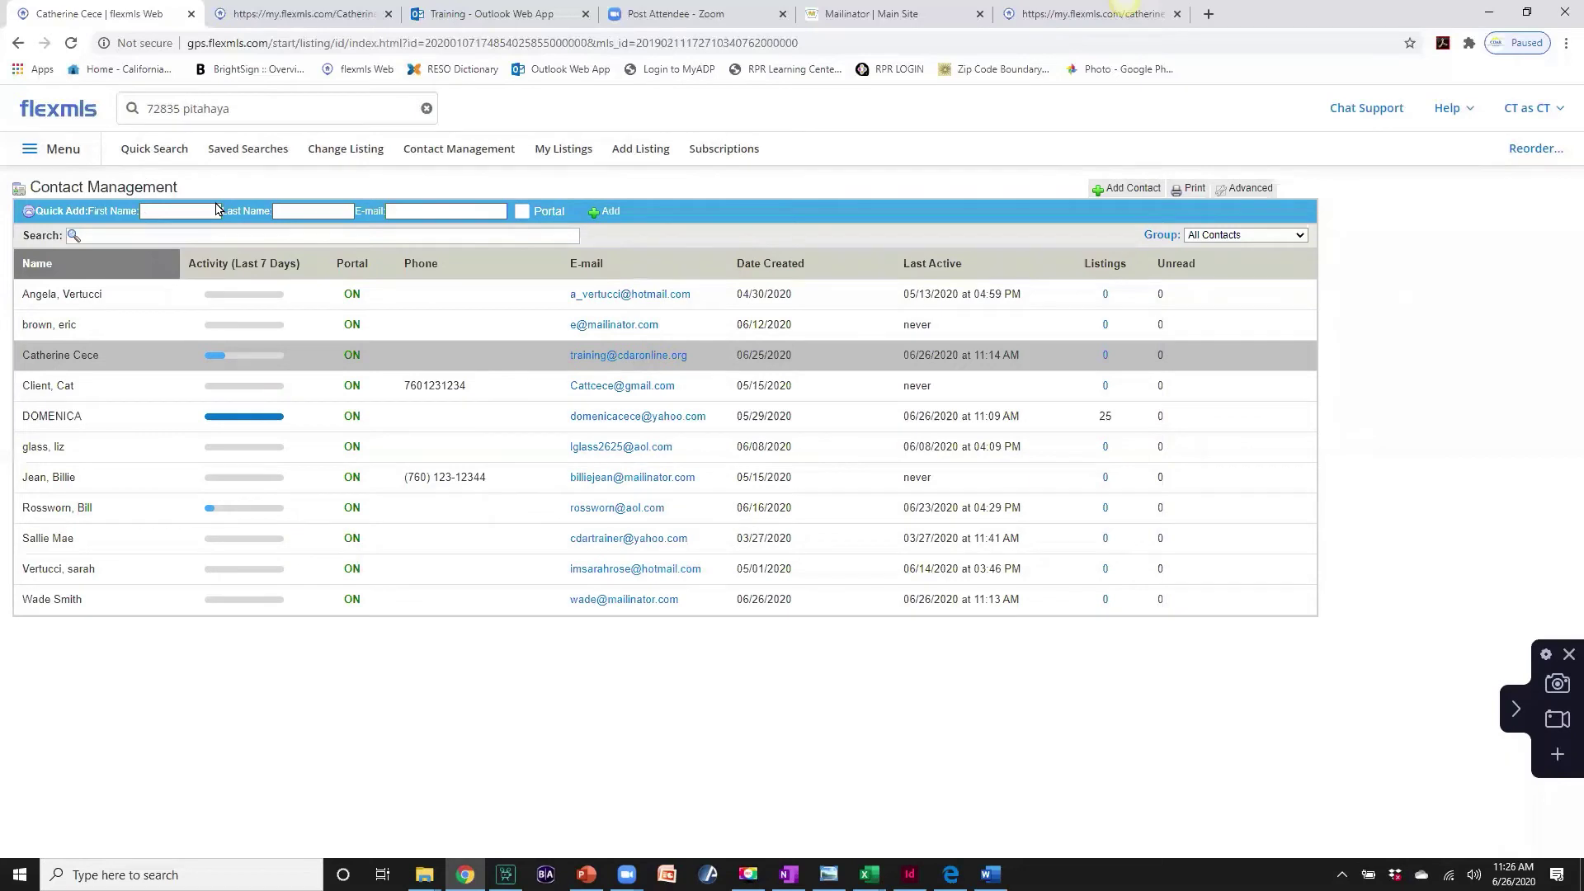
click(186, 211)
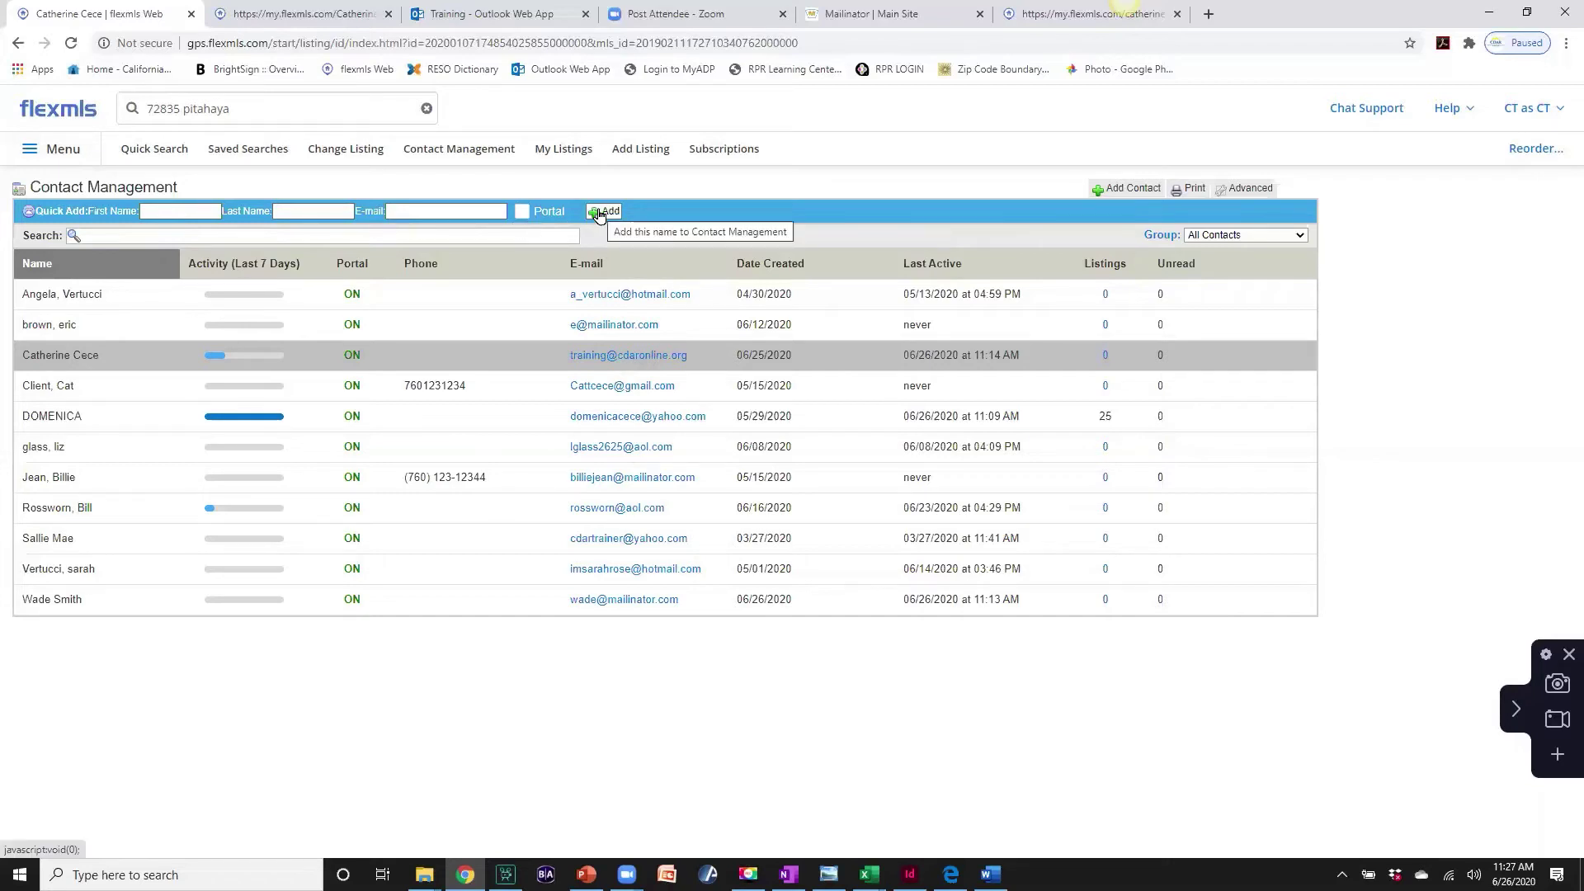
click(66, 356)
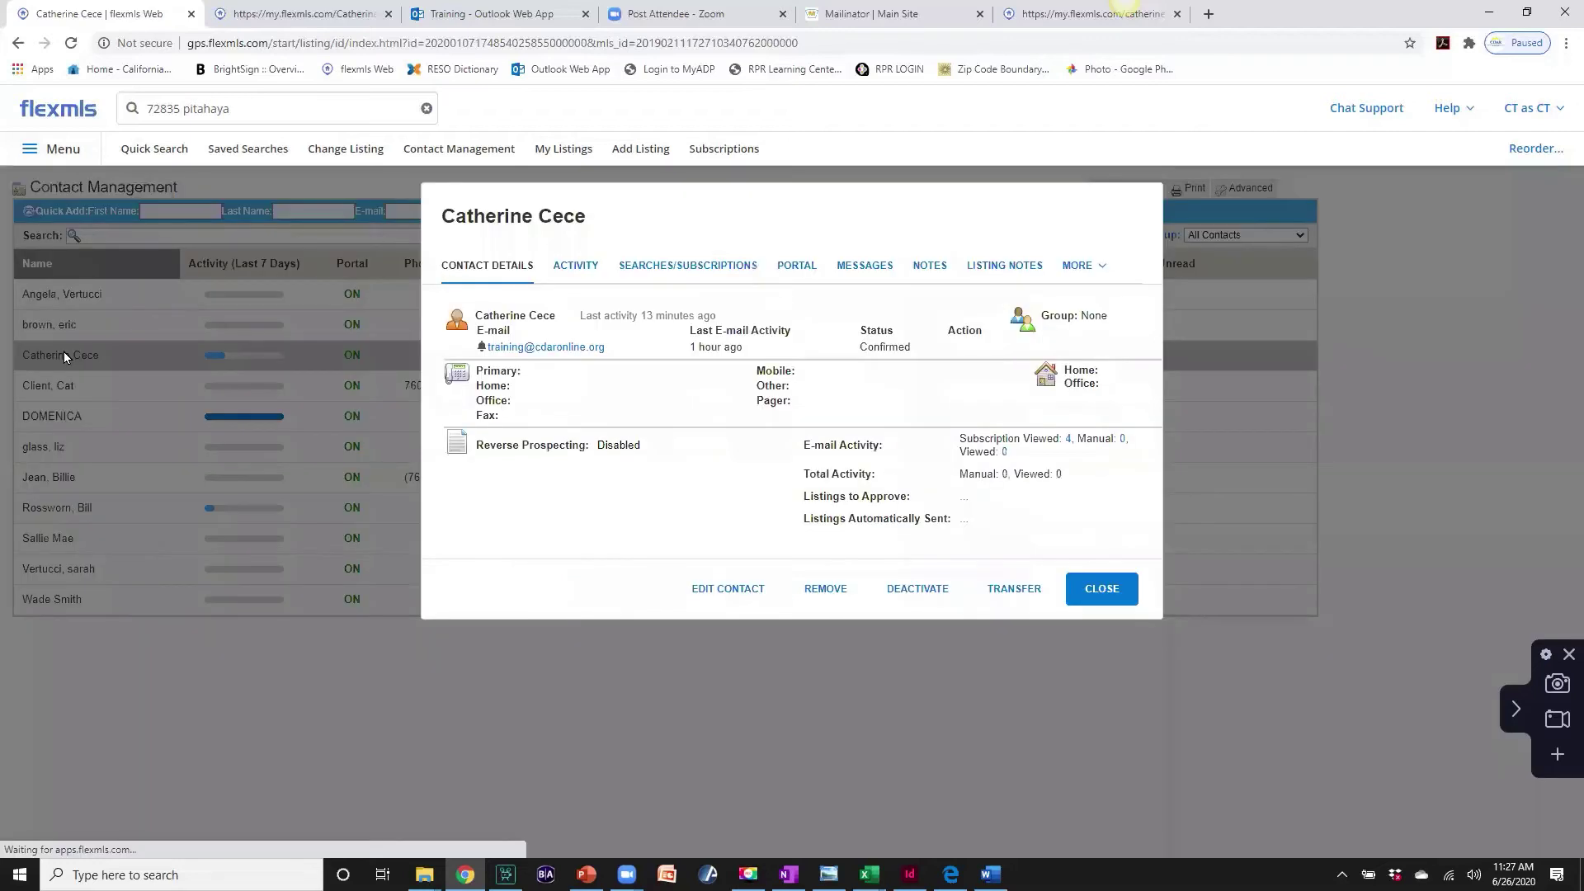
click(667, 272)
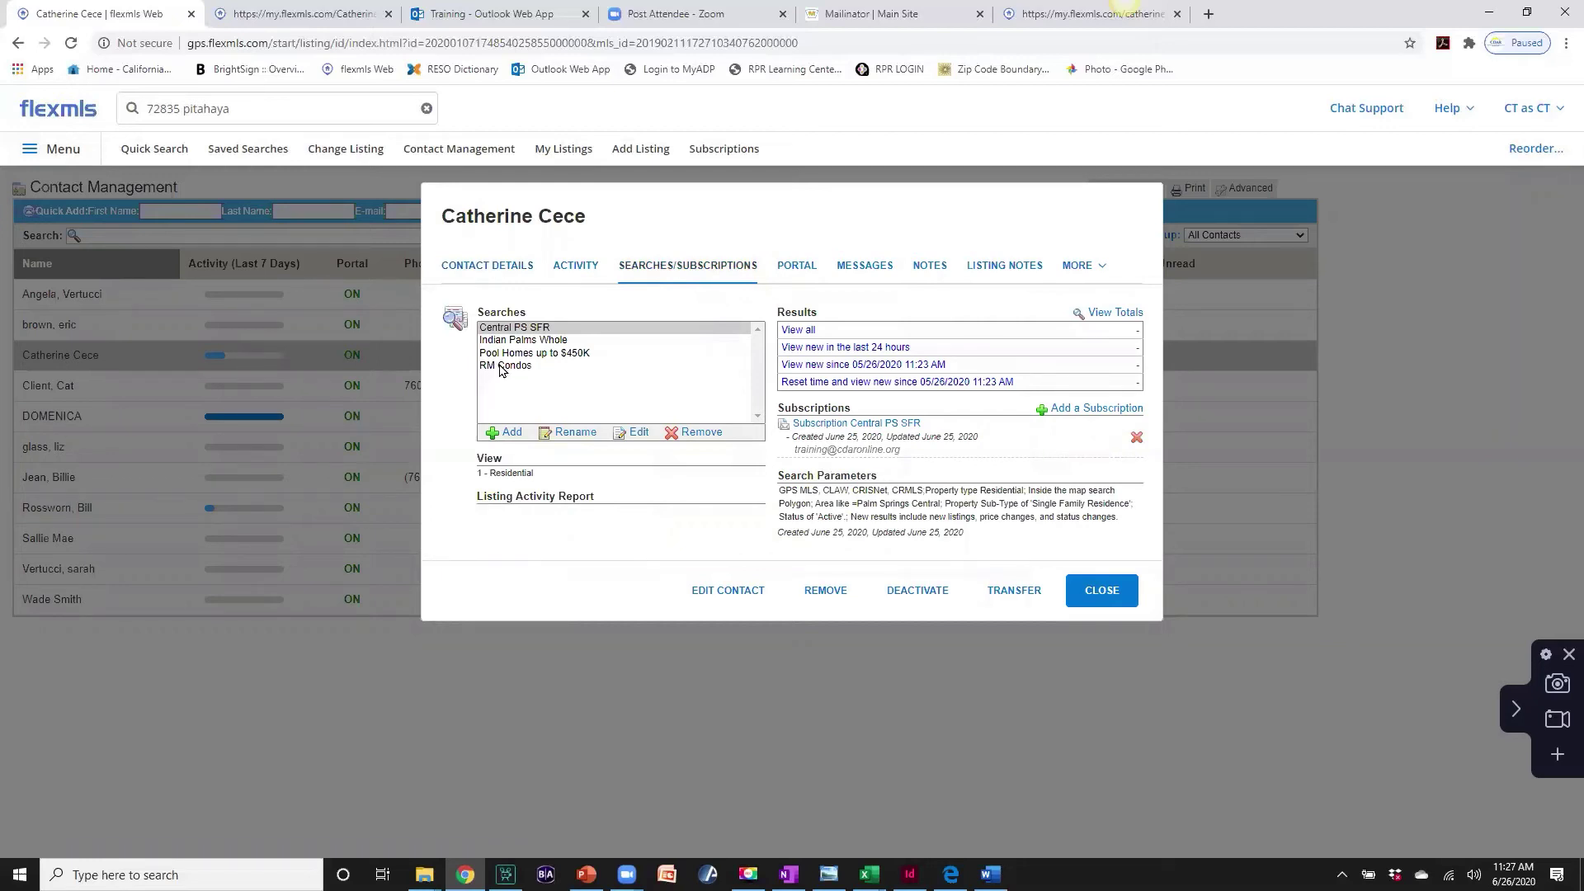
click(501, 367)
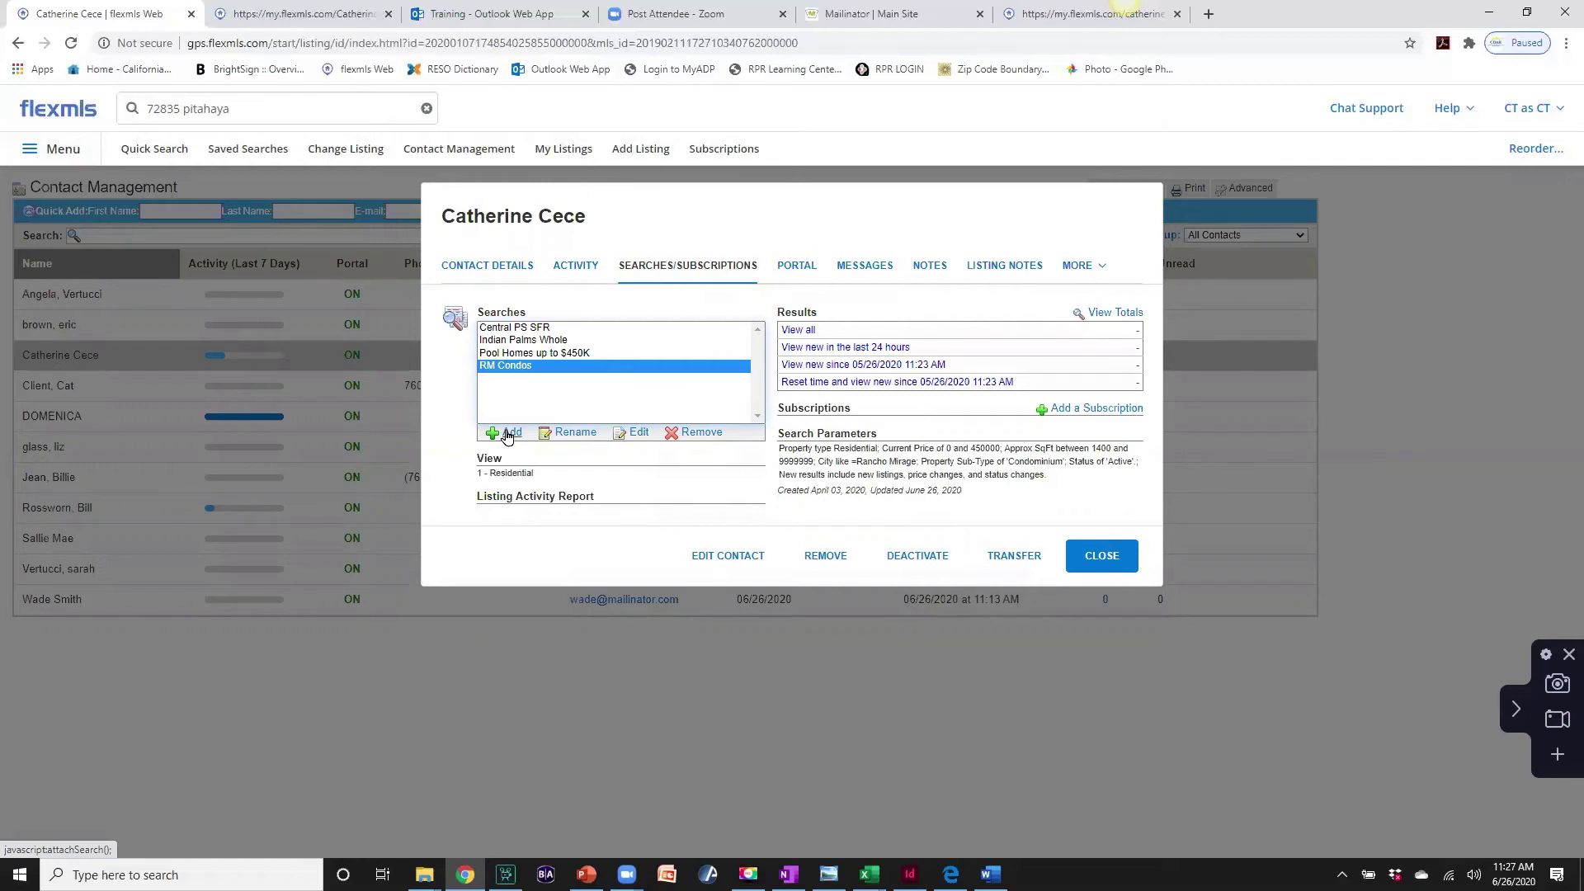
- Attach RM Condo 2000 sq ft from the Attach Saved Search list as the fifth search
click(507, 434)
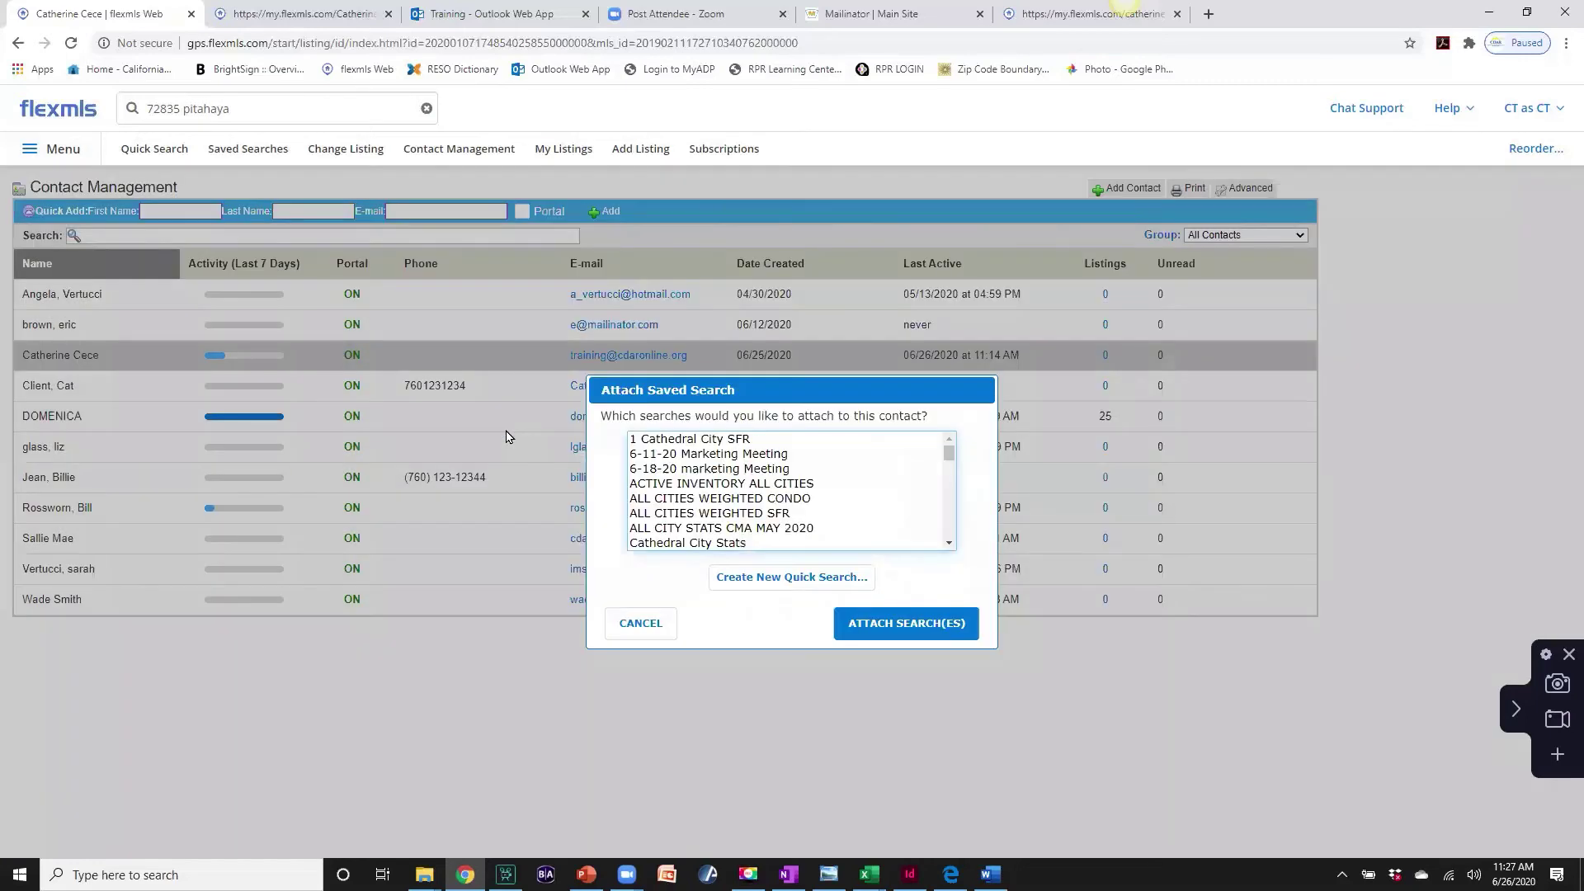
scroll(951, 474, down, 1)
drag(951, 474, 955, 536)
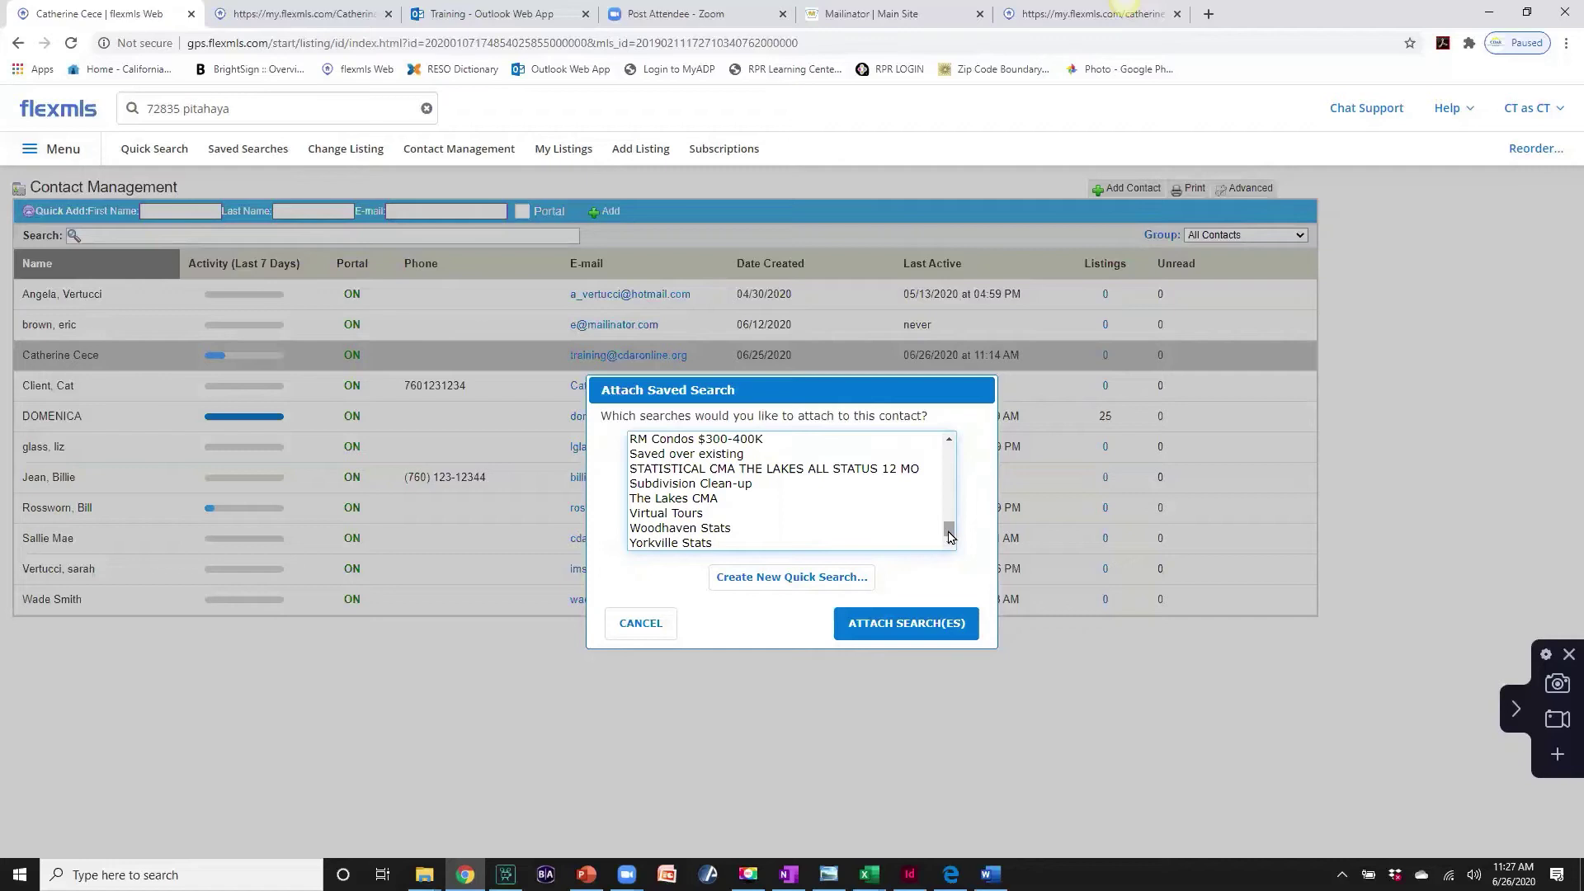
scroll(948, 527, up, 2)
scroll(948, 526, up, 1)
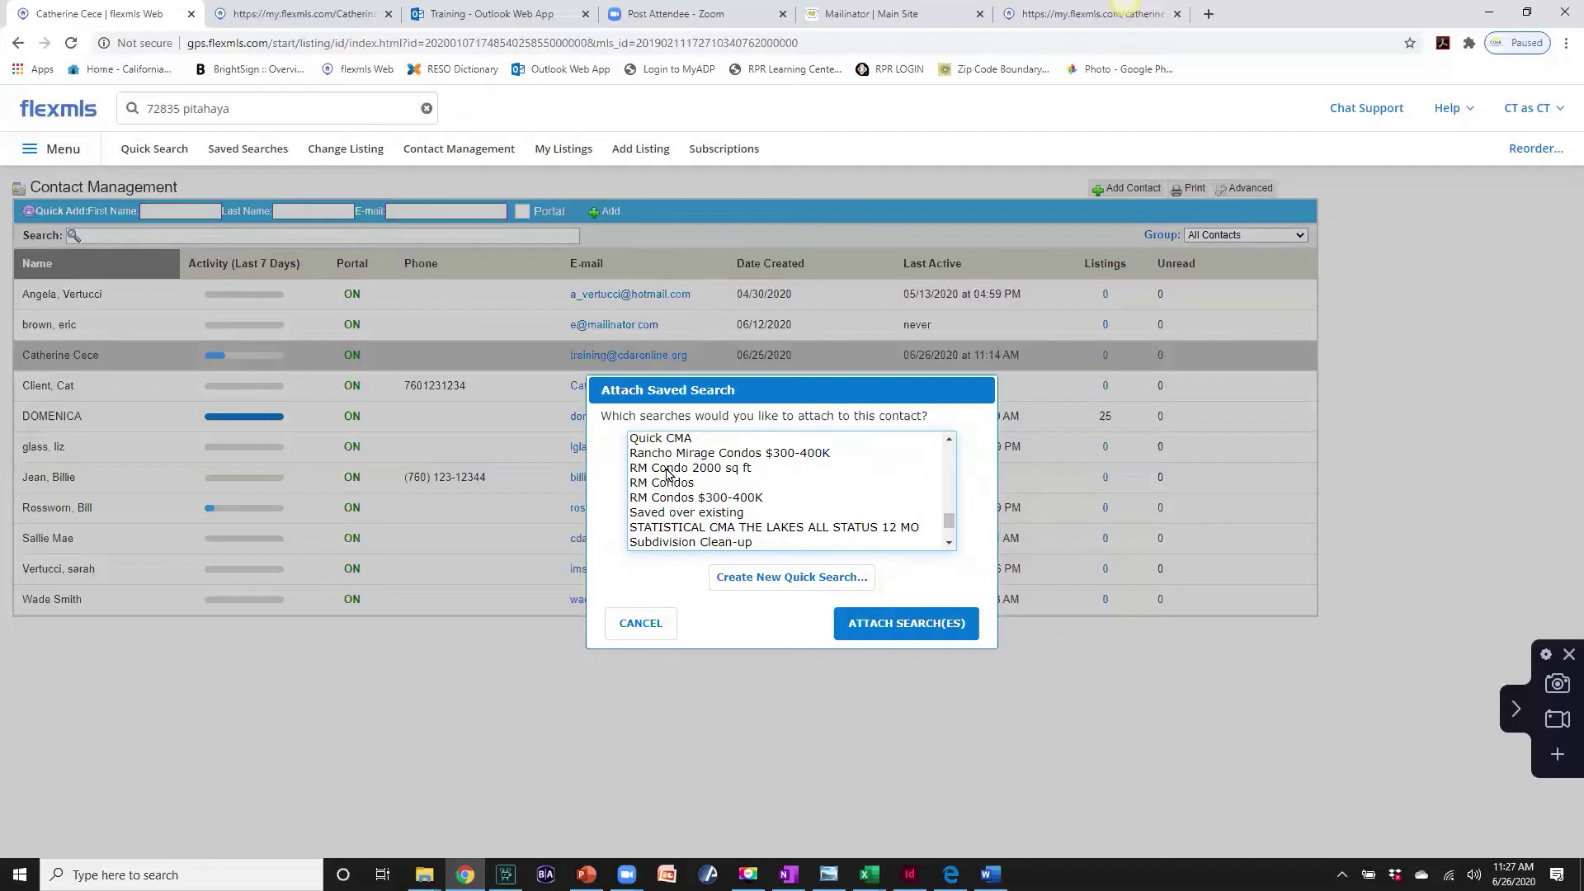
click(664, 468)
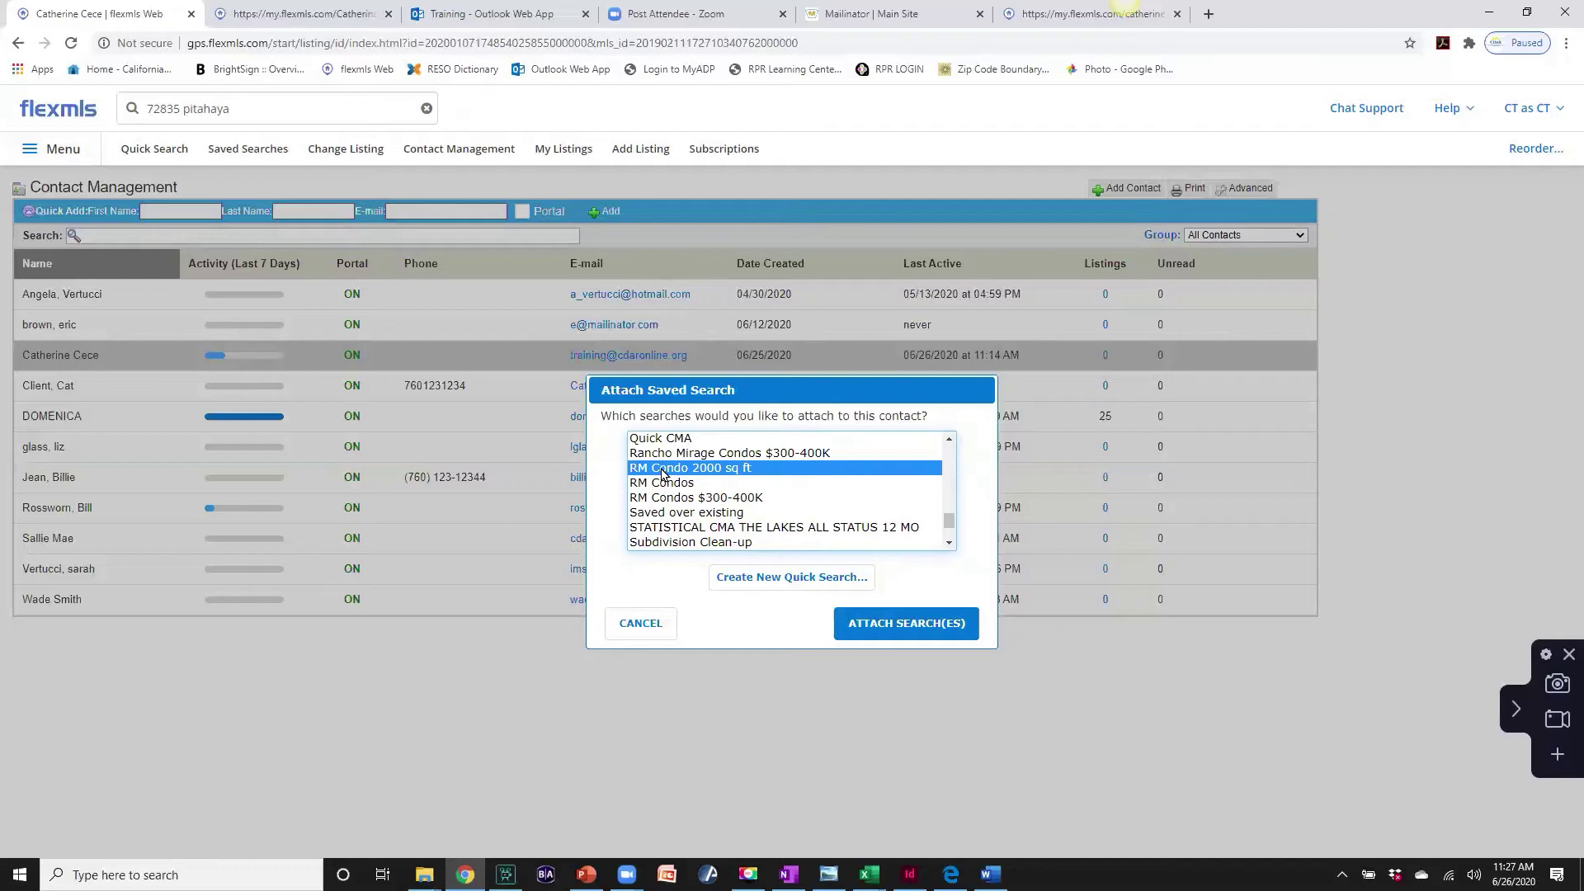
click(905, 625)
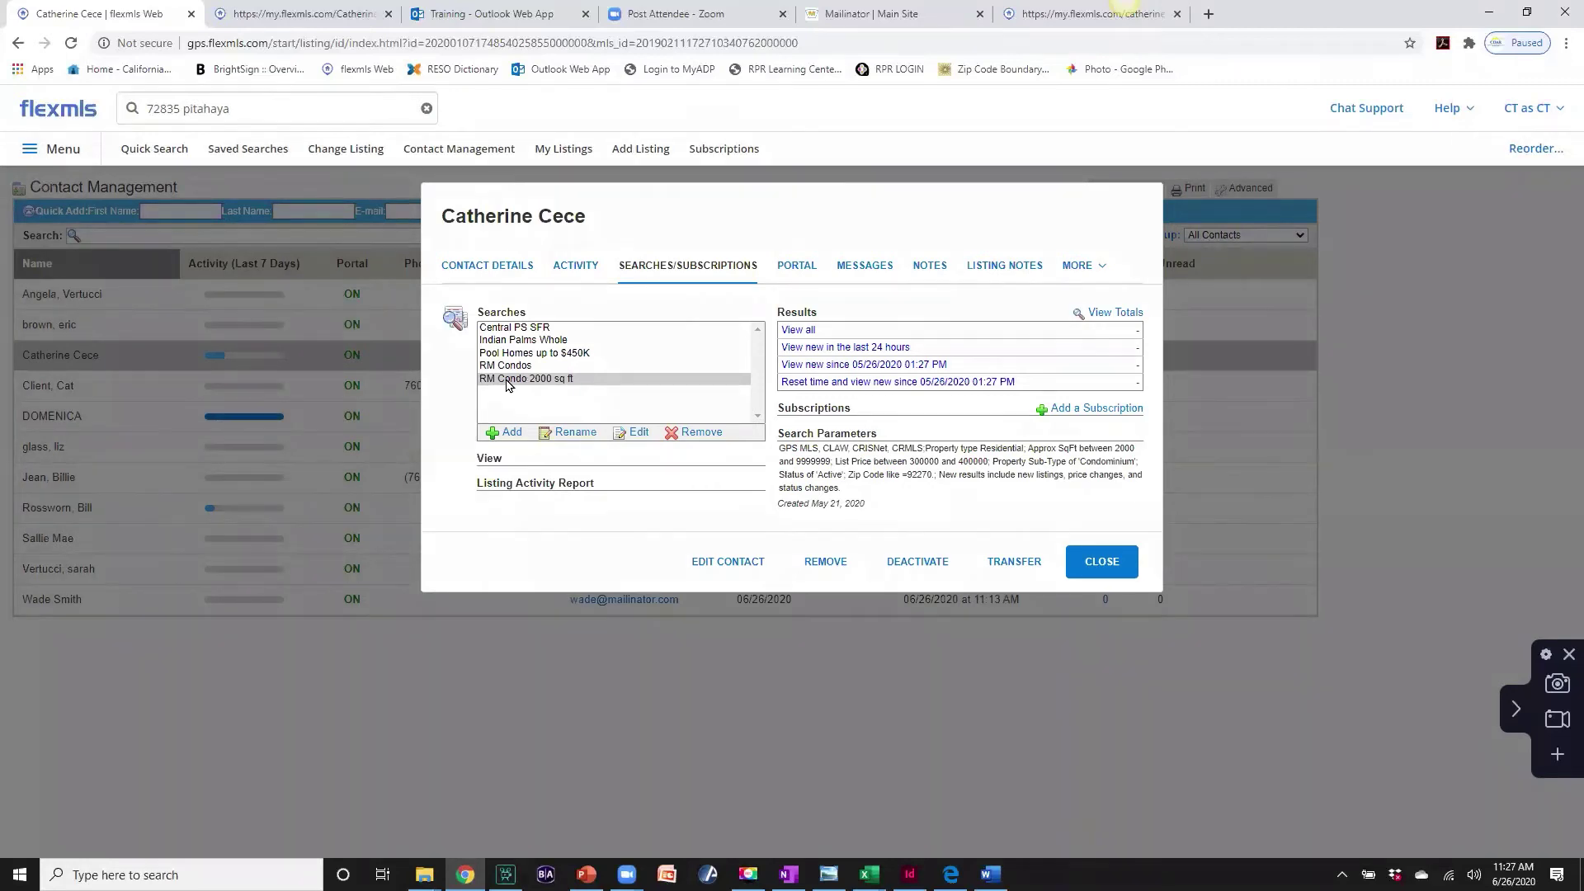
- Reload the portal's Saved page until RM Condo 2000 sq ft appears, then return to Contact Management
click(295, 17)
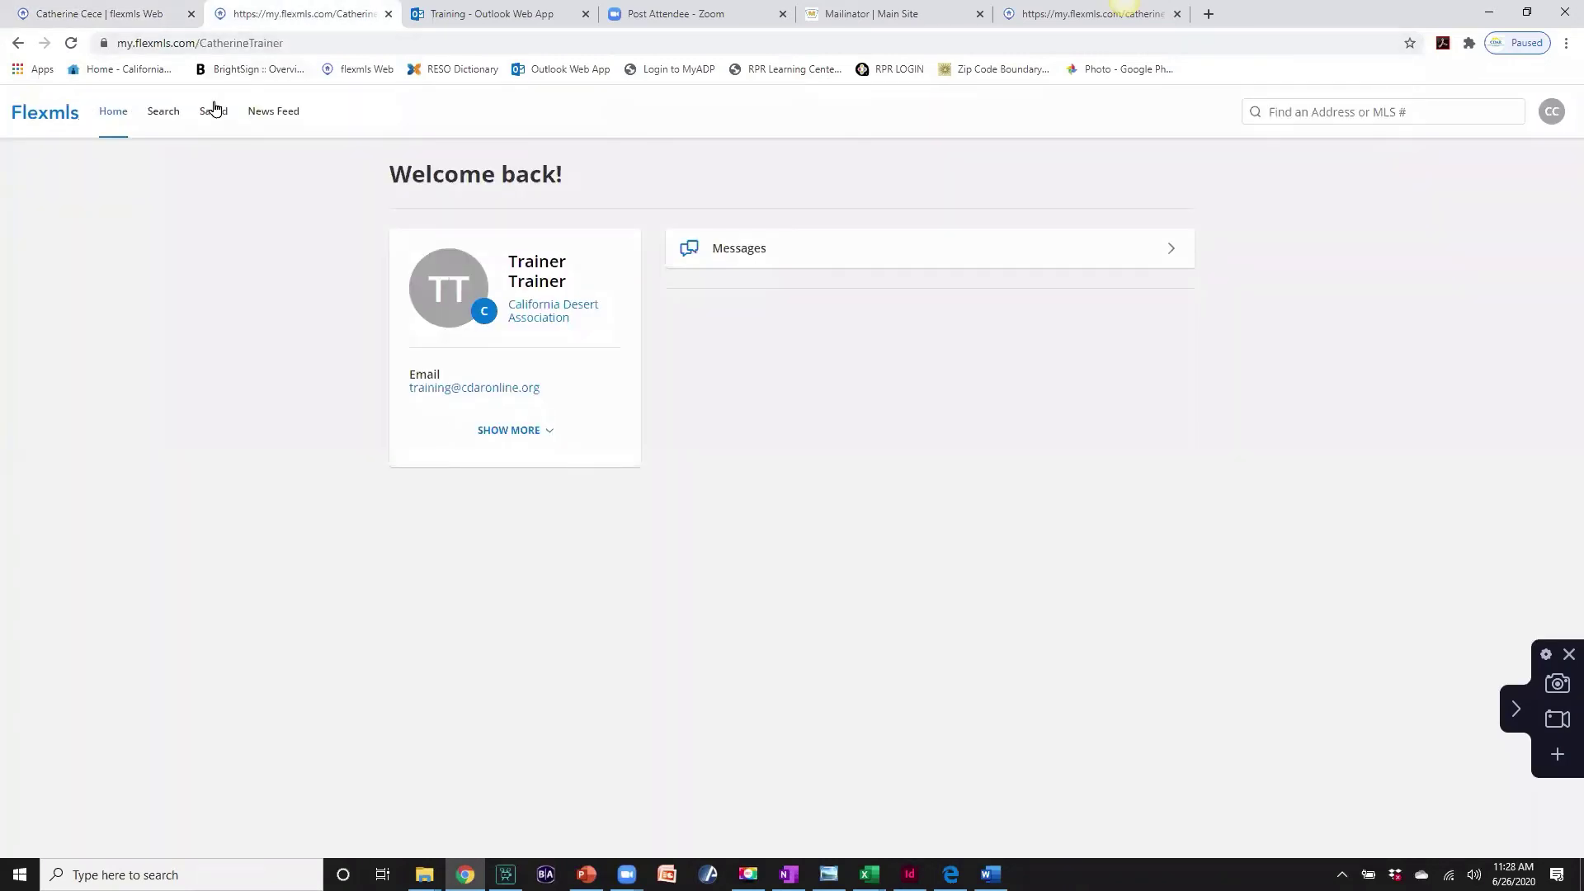
click(212, 114)
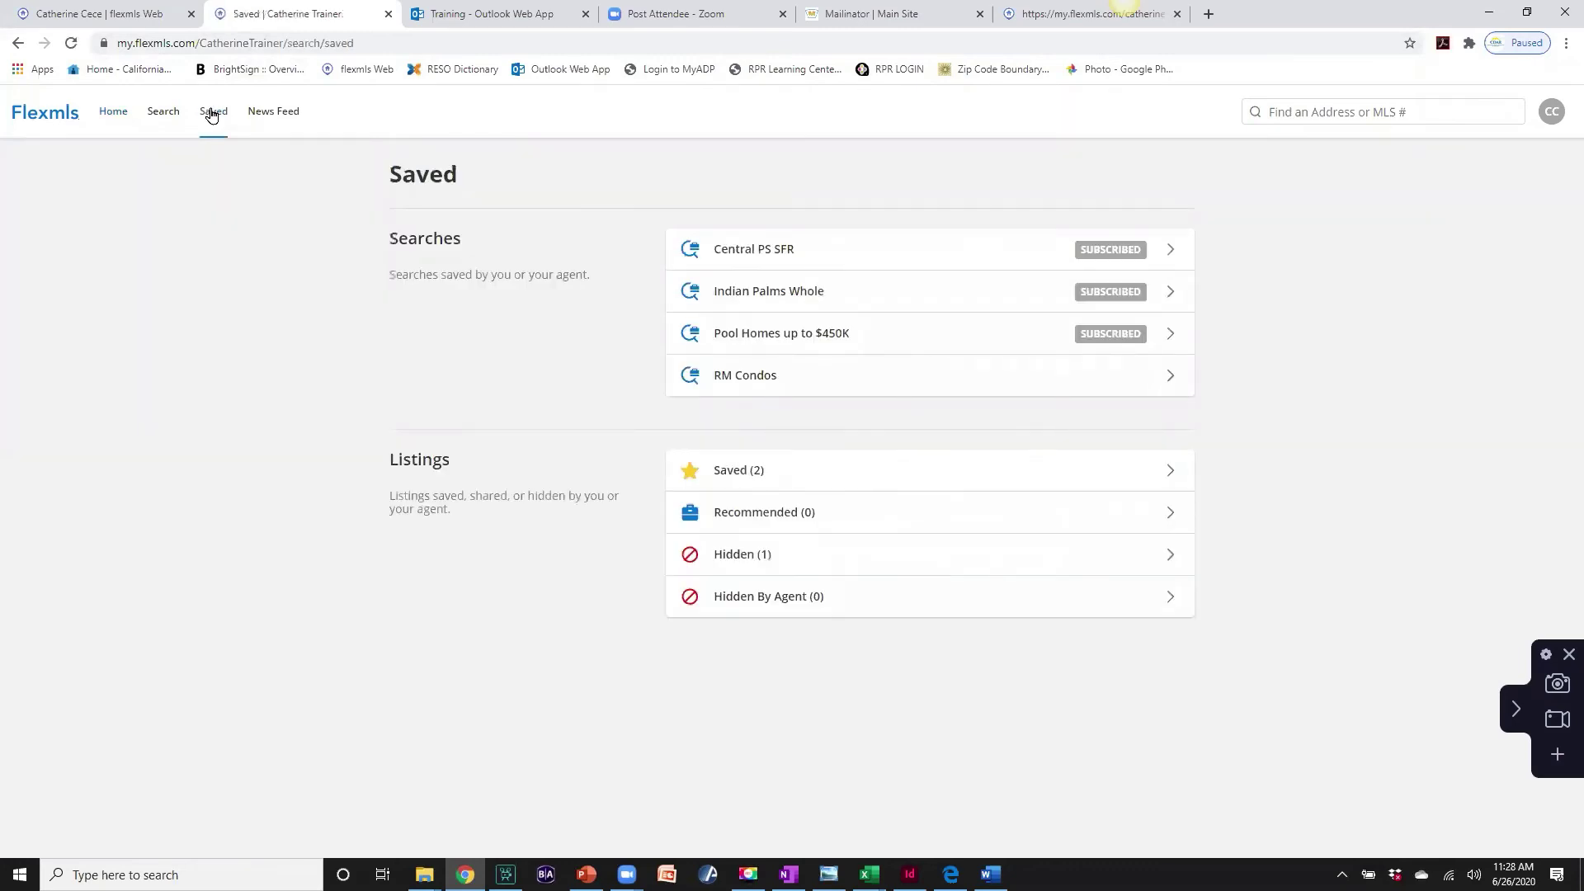
click(71, 44)
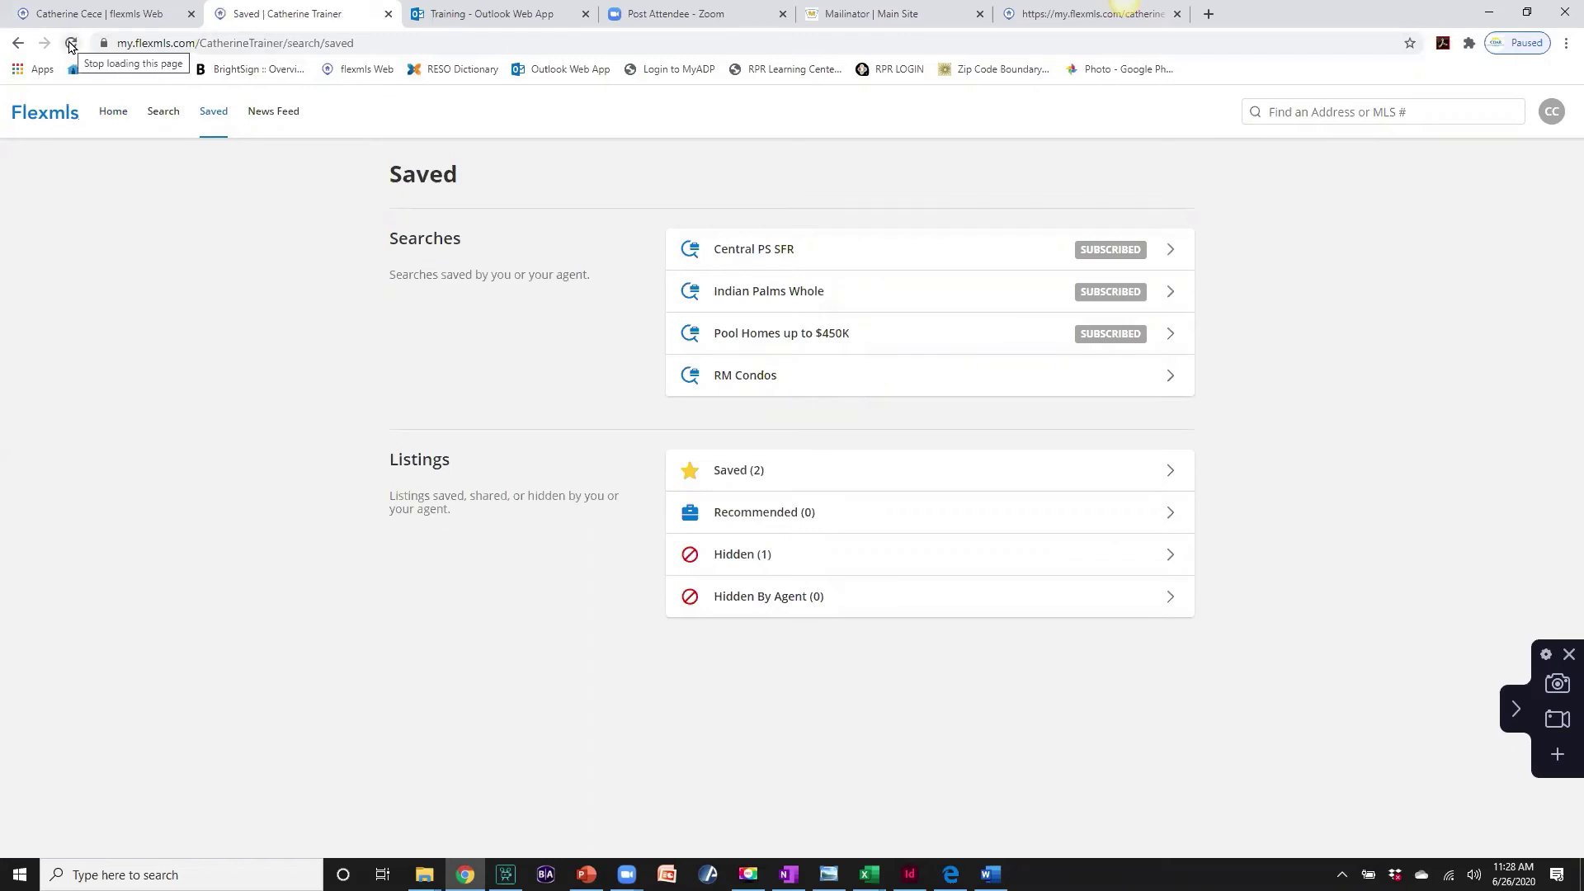
click(71, 43)
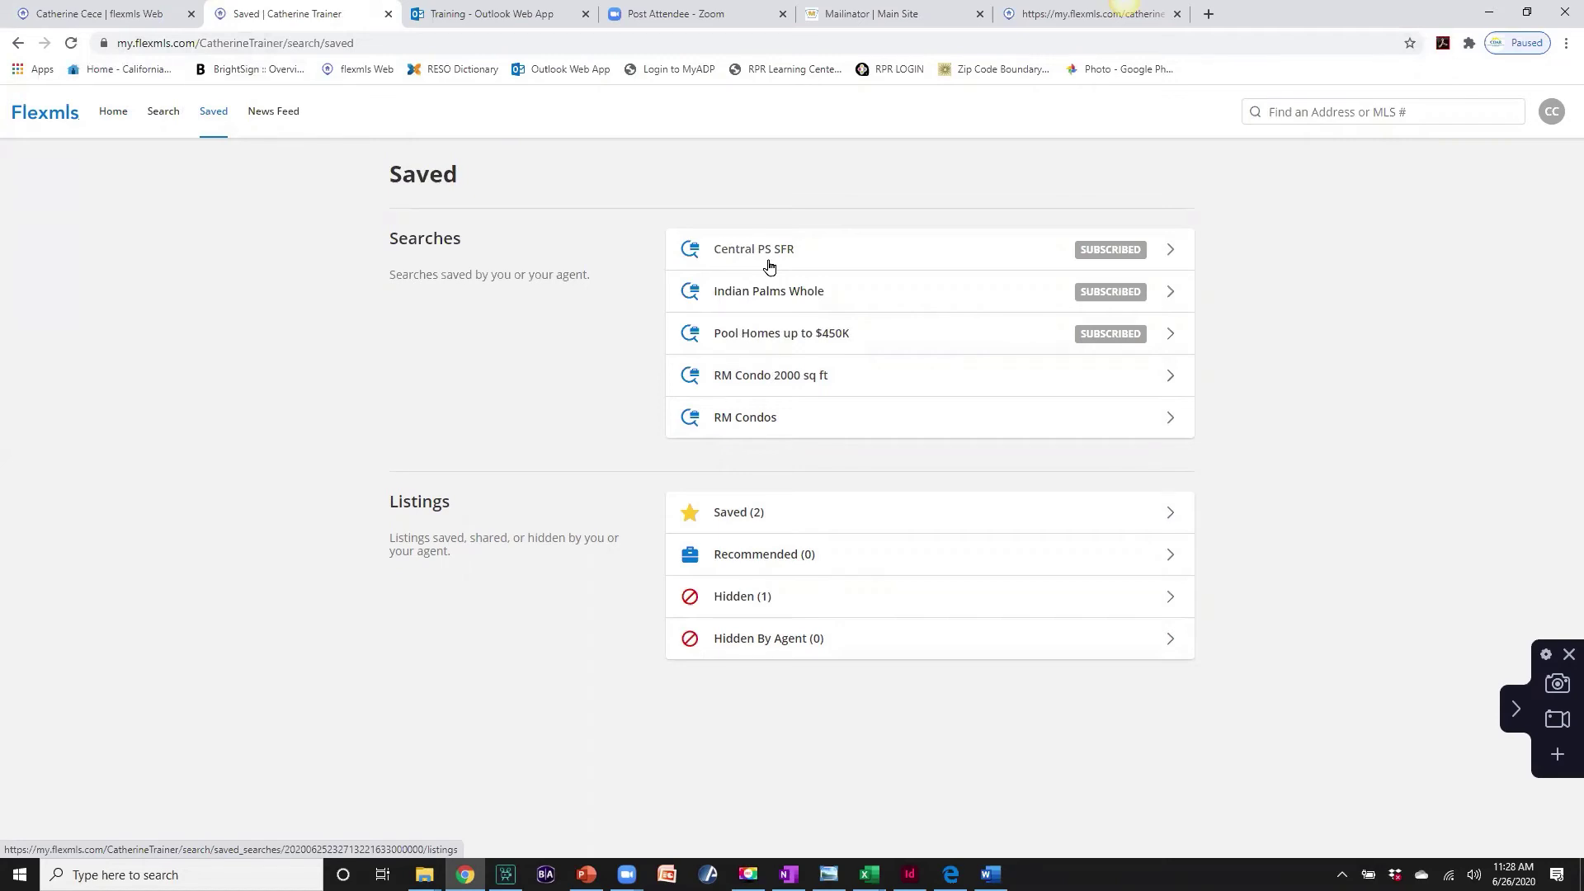
click(136, 17)
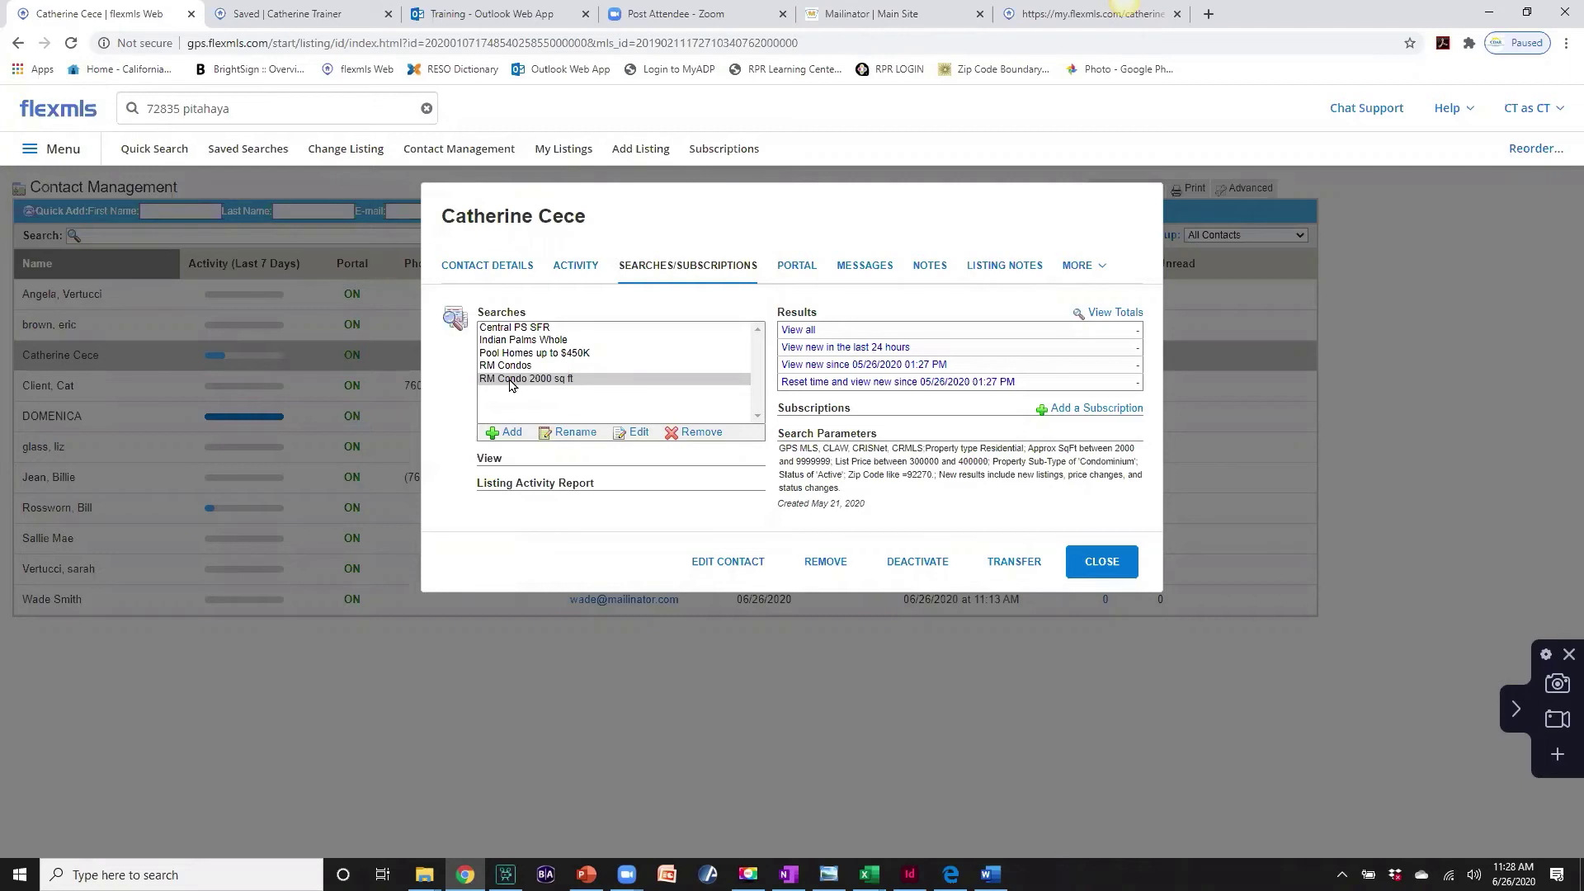
- Select the RM Condo 2000 sq ft search and add a new subscription for it
click(508, 381)
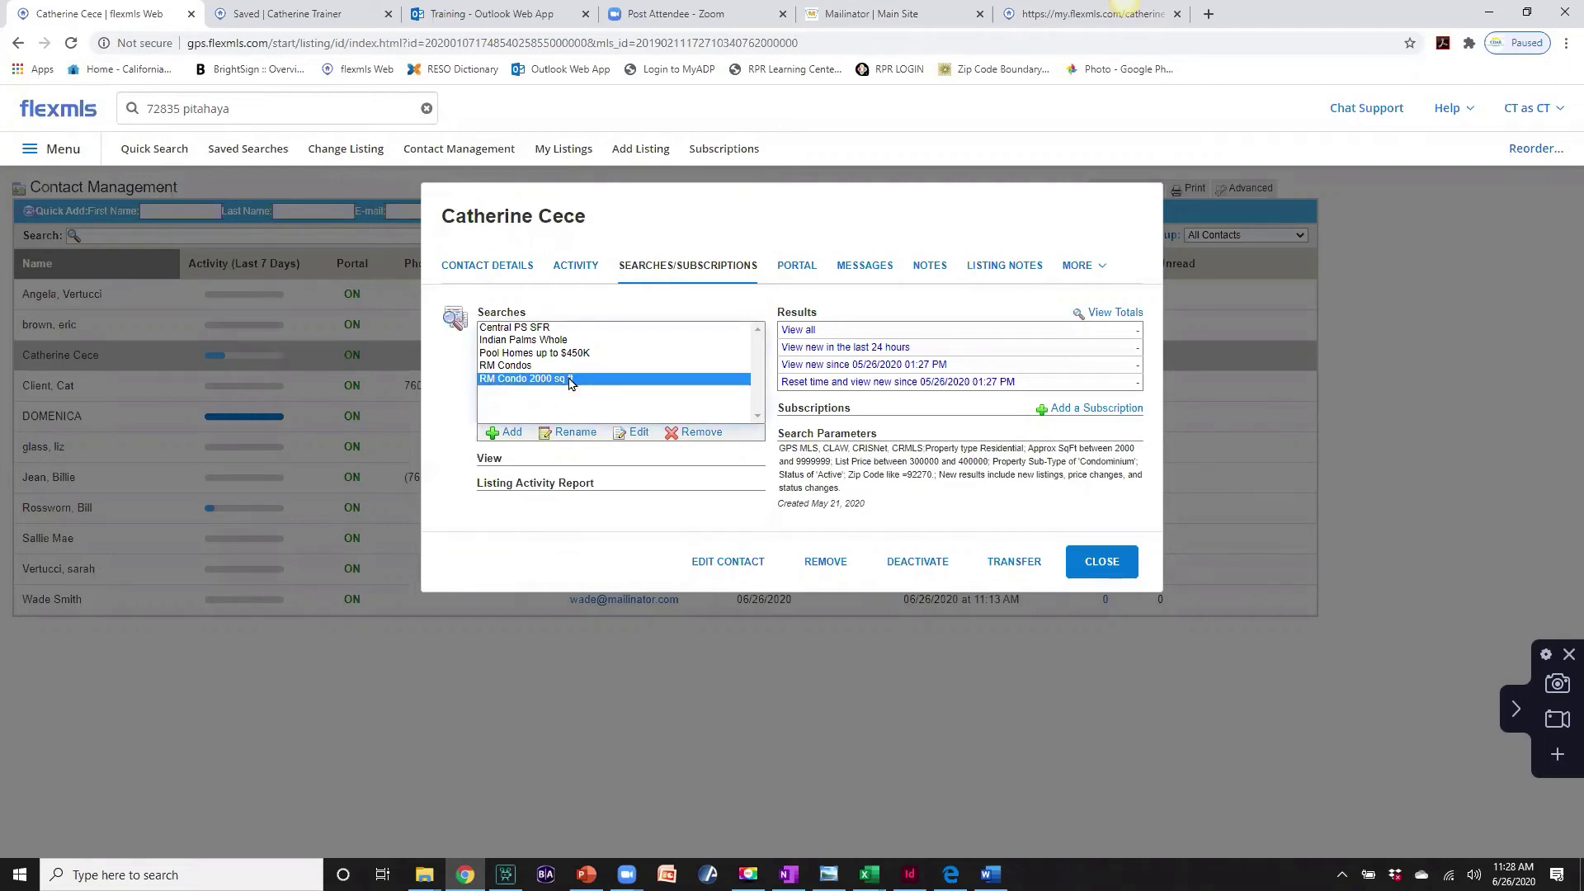
click(1041, 412)
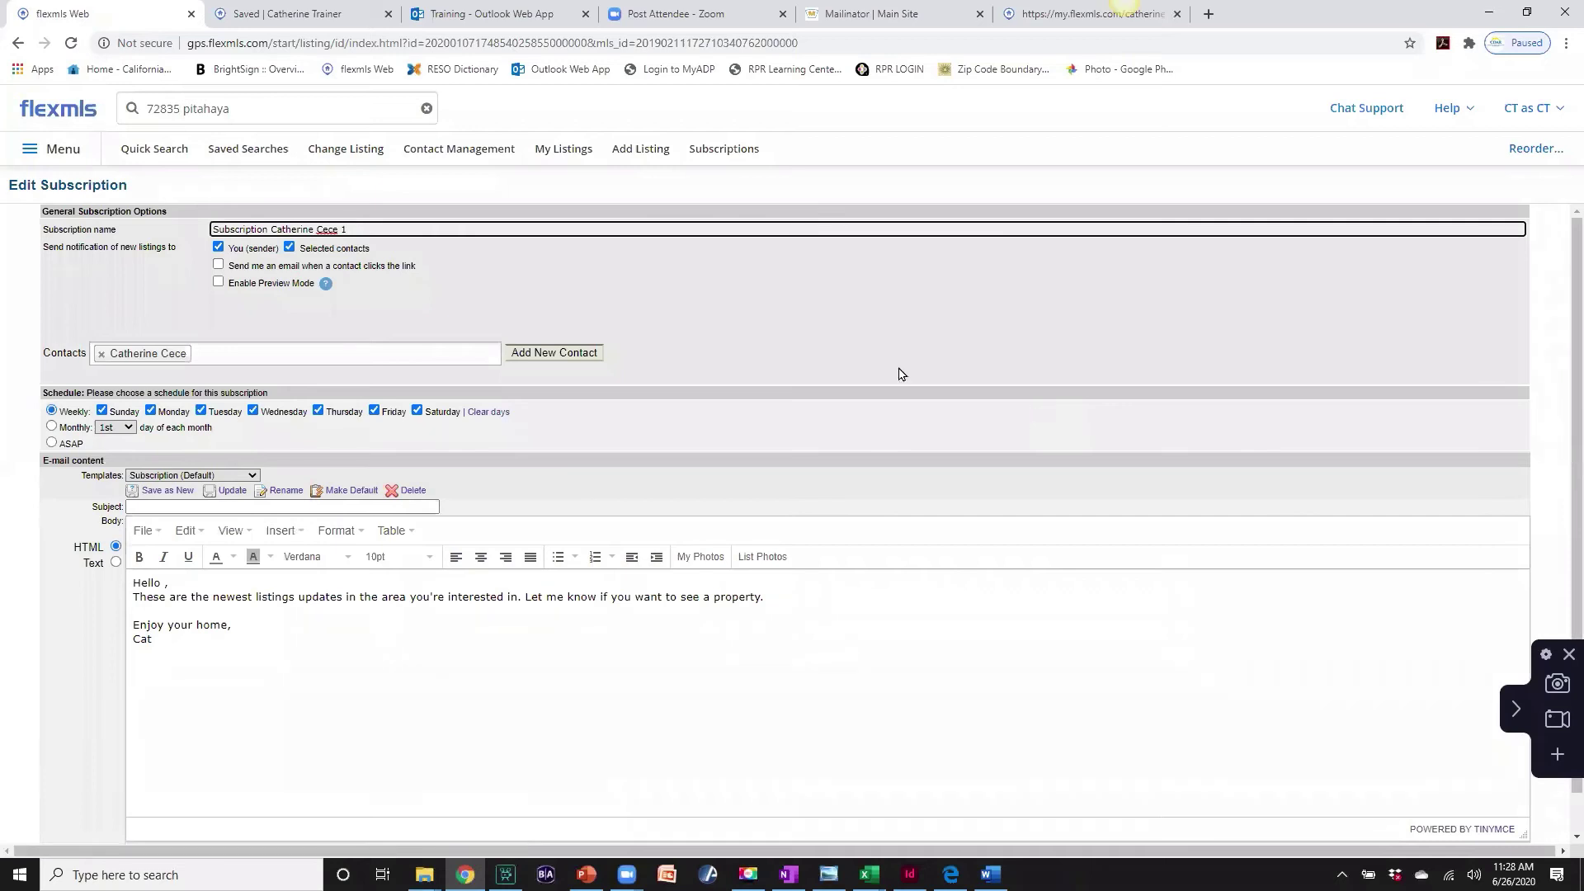
- Rename the subscription to 'RM Condos 2000sq ft' and set it to send ASAP
drag(372, 232, 271, 231)
text(R)
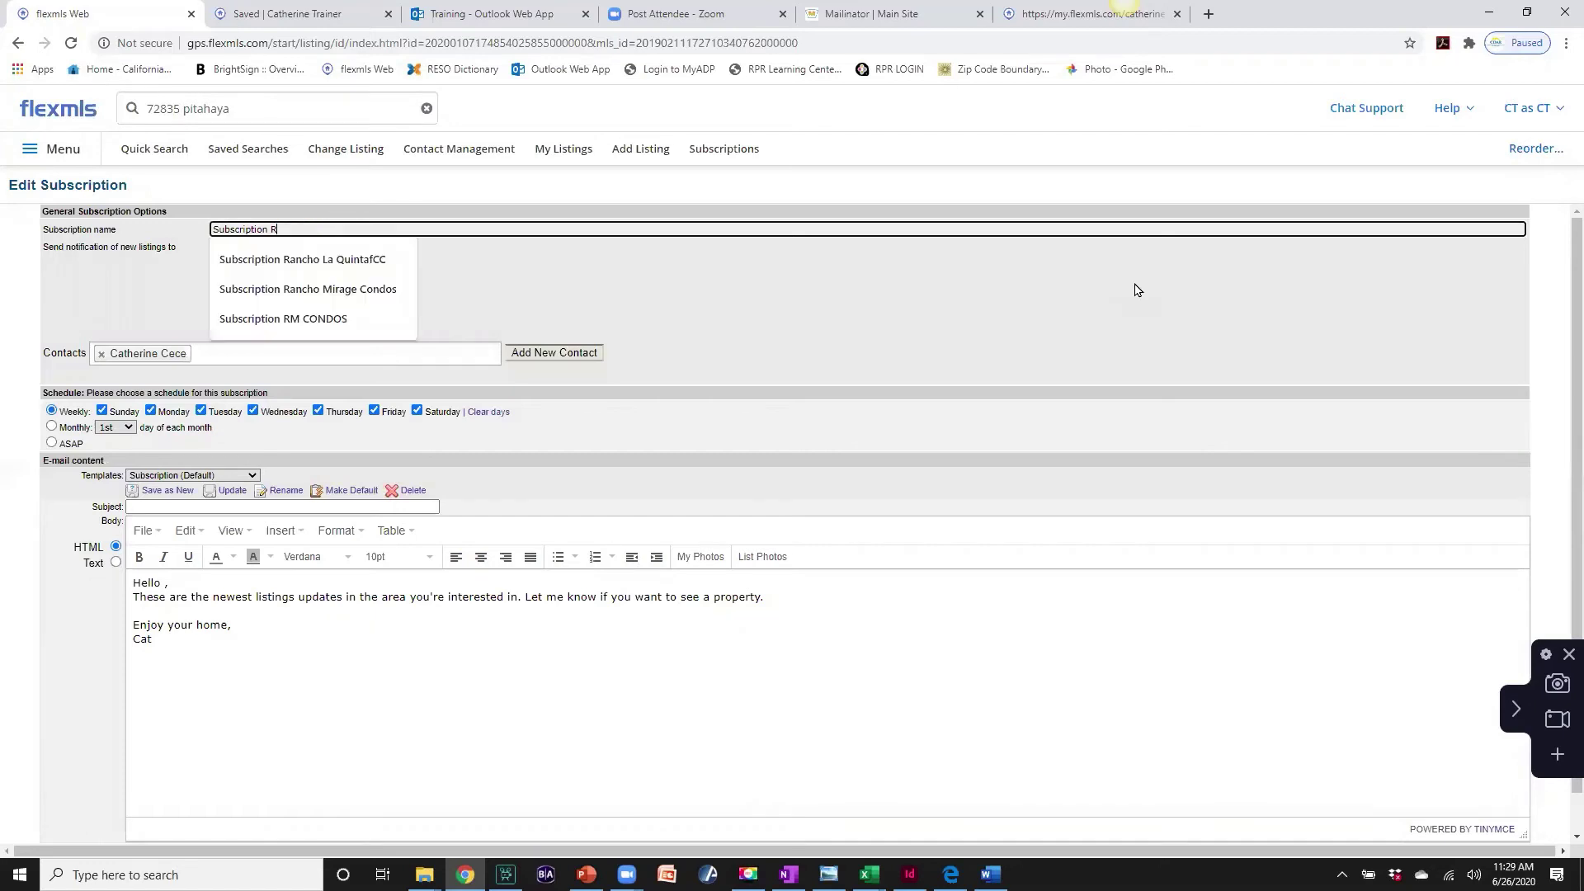
text(M)
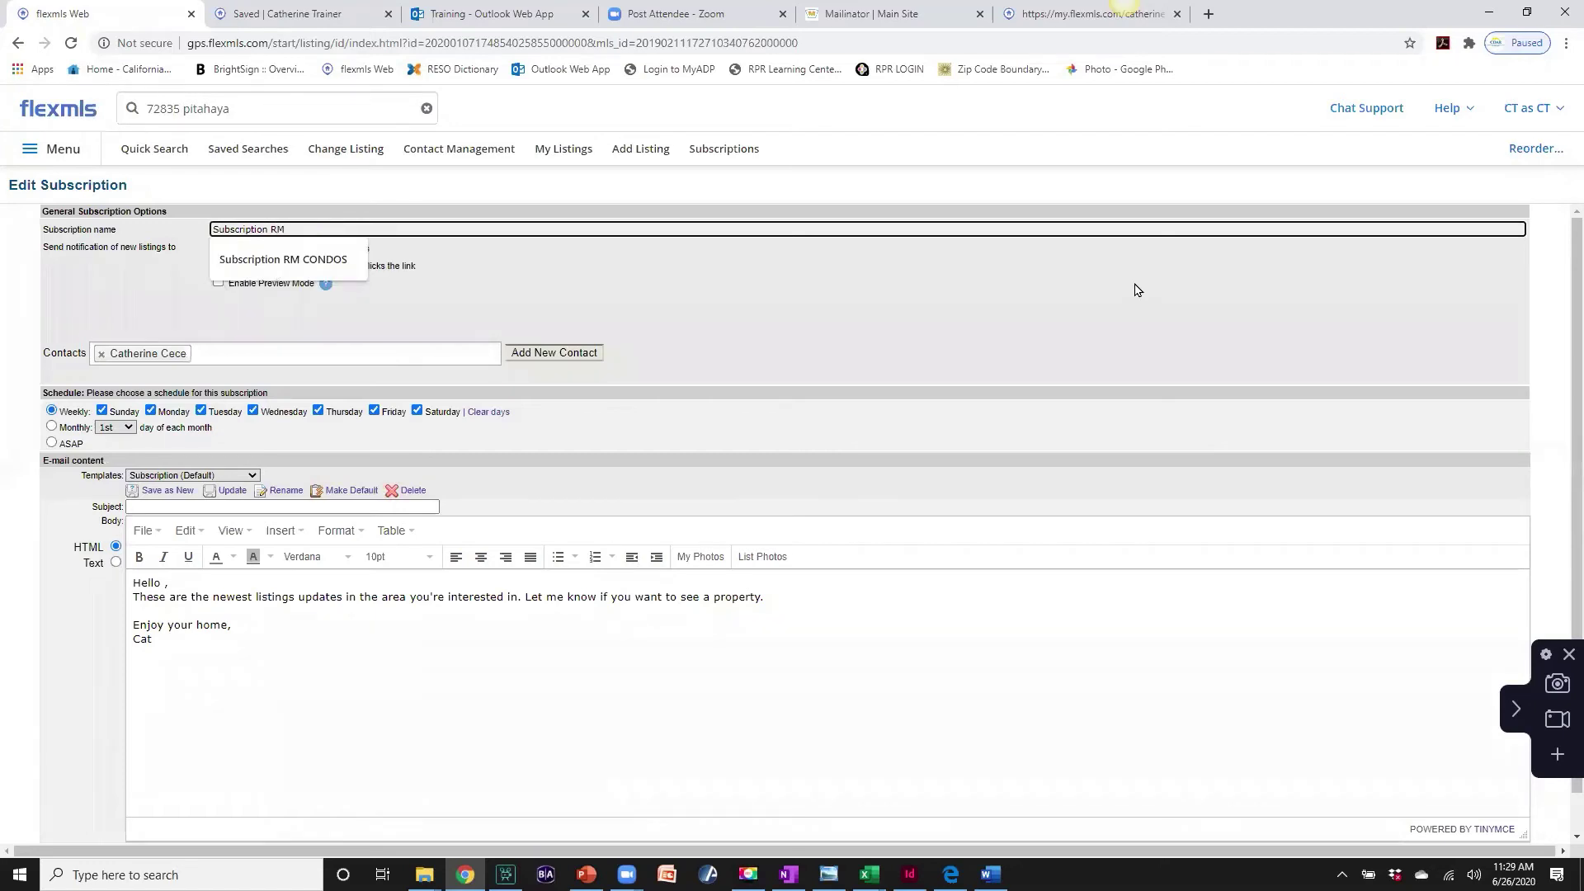
text( Condos)
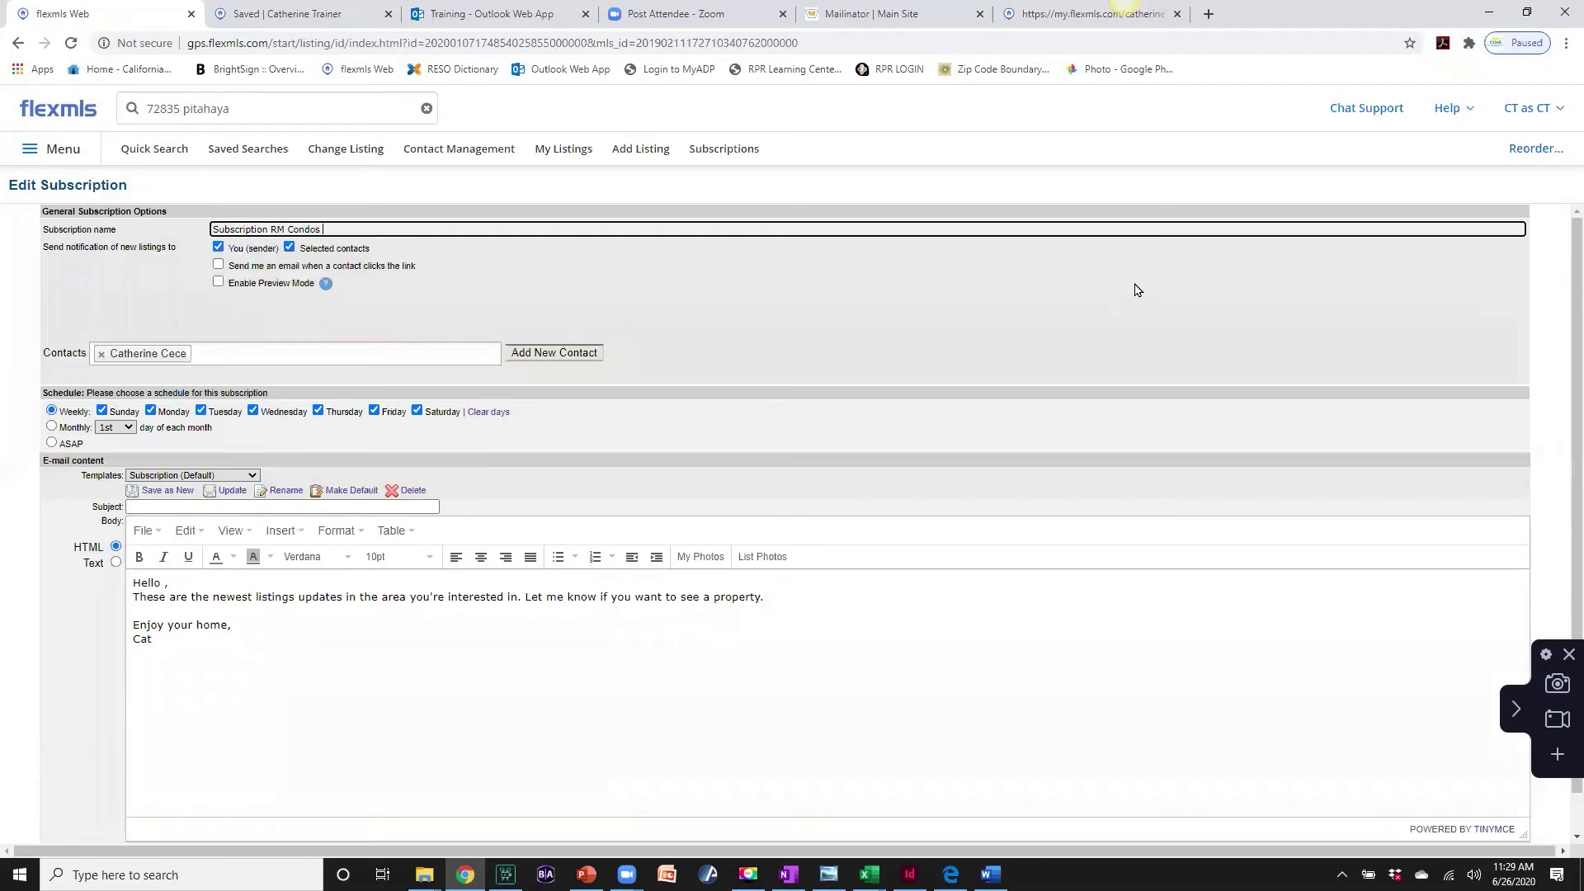
text( 2000sq ft)
click(51, 444)
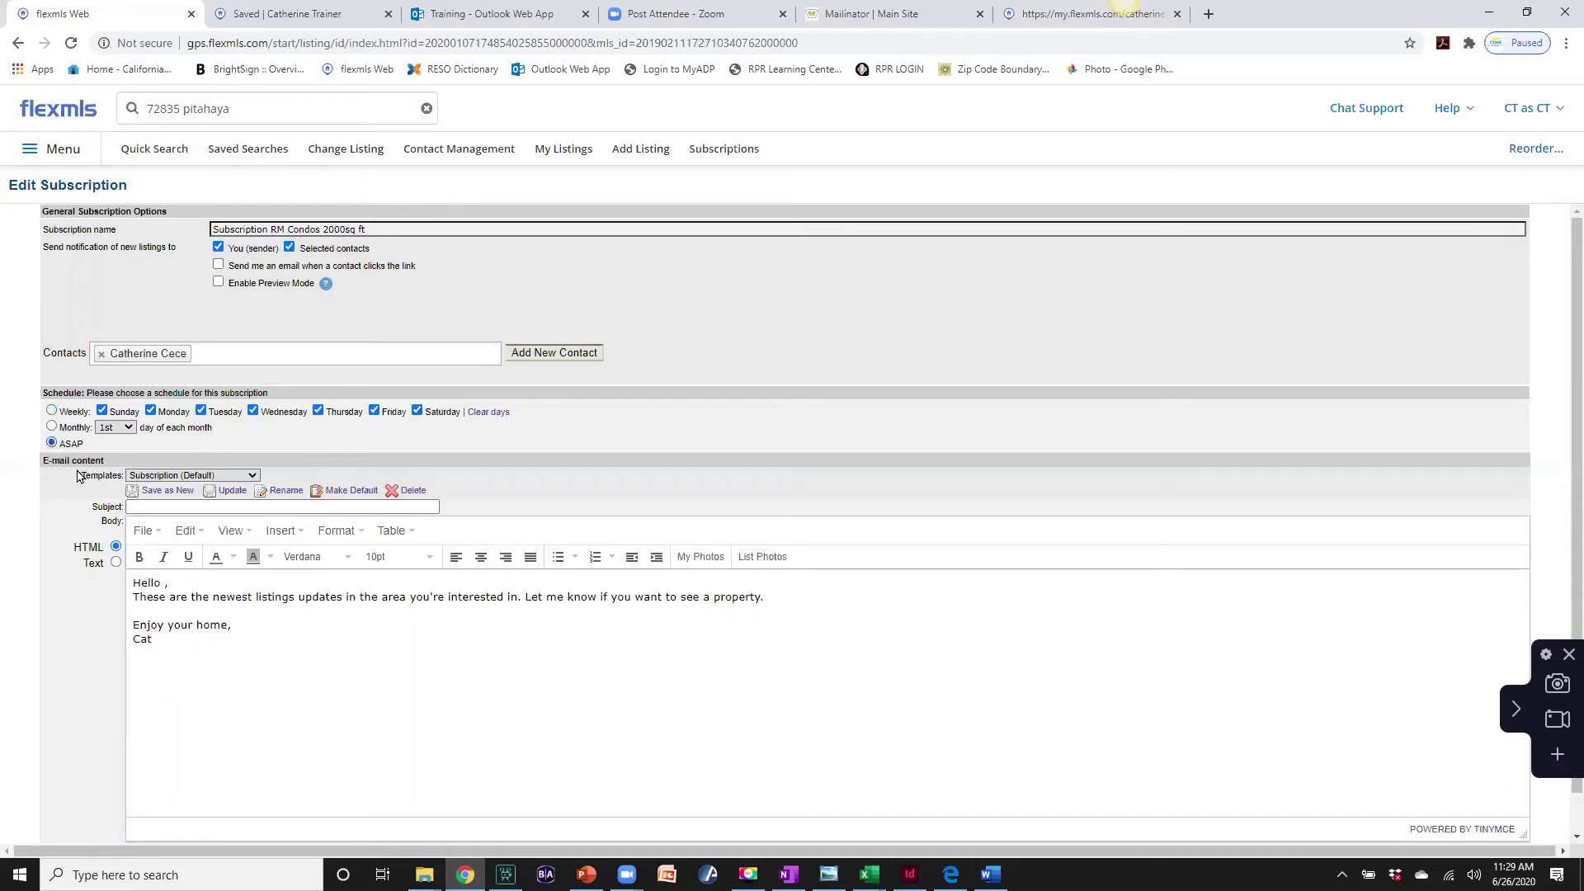
click(132, 506)
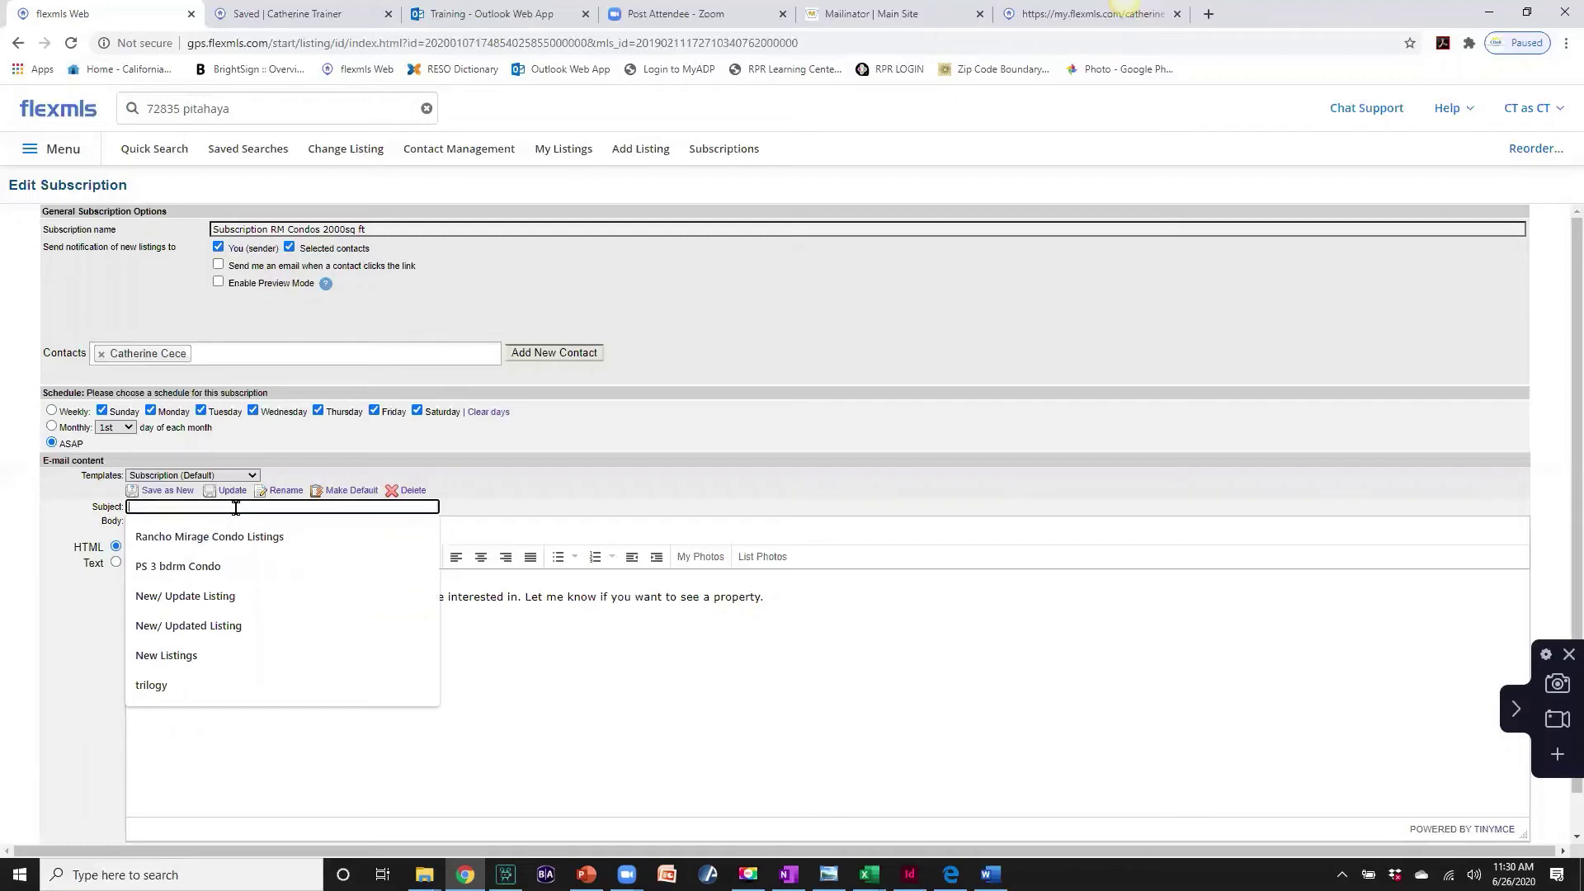
- Enter the subscription subject 'New Listings and Updates RM Condos' and save it
text(New)
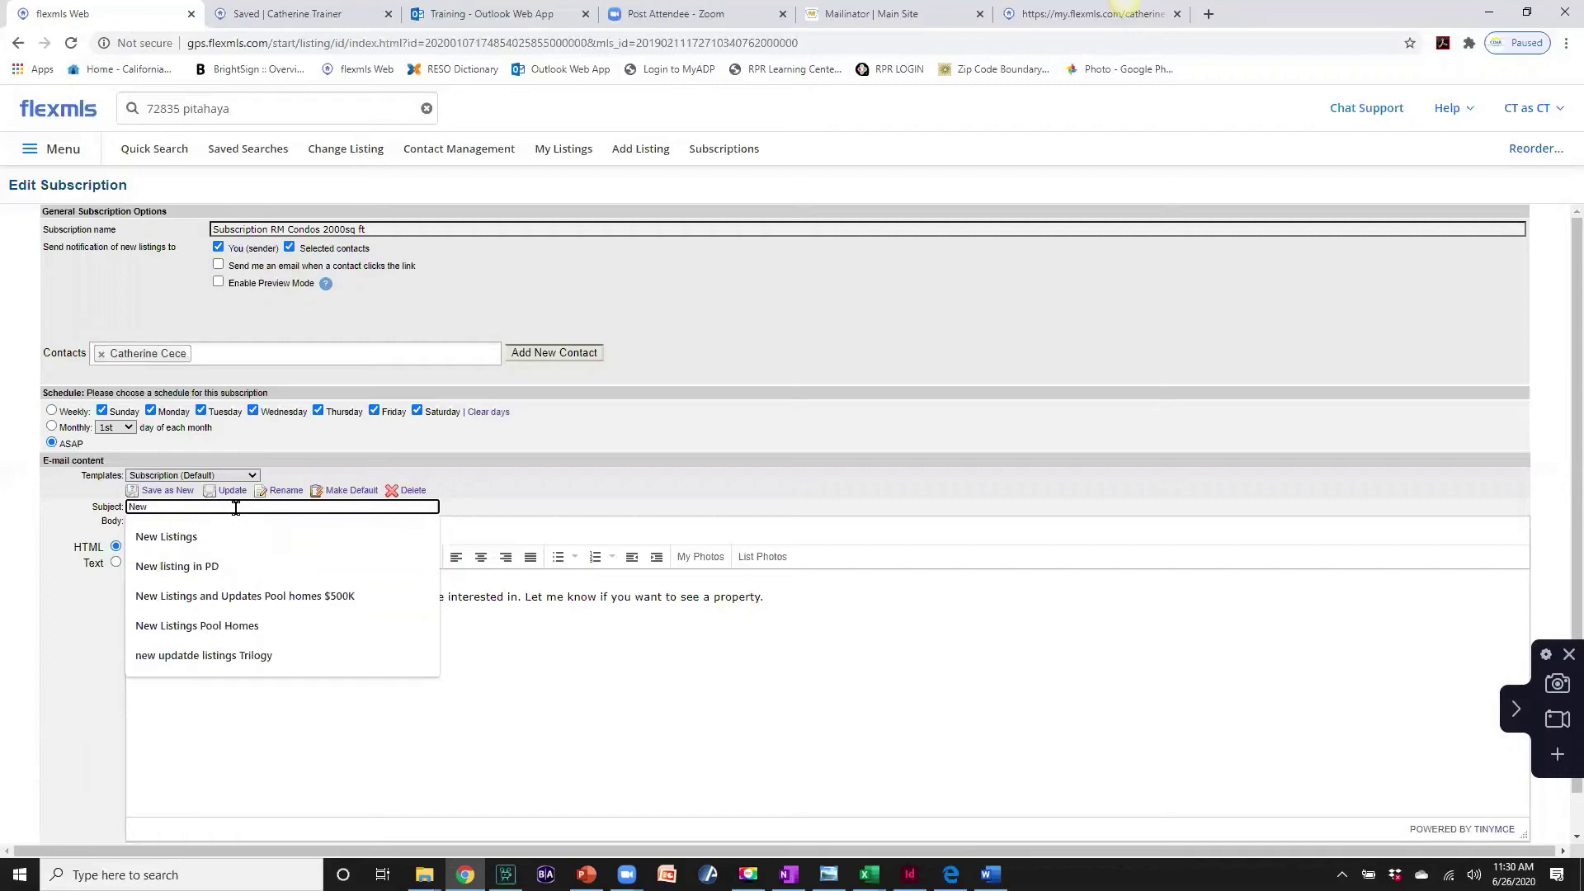
text( Listings and Updates)
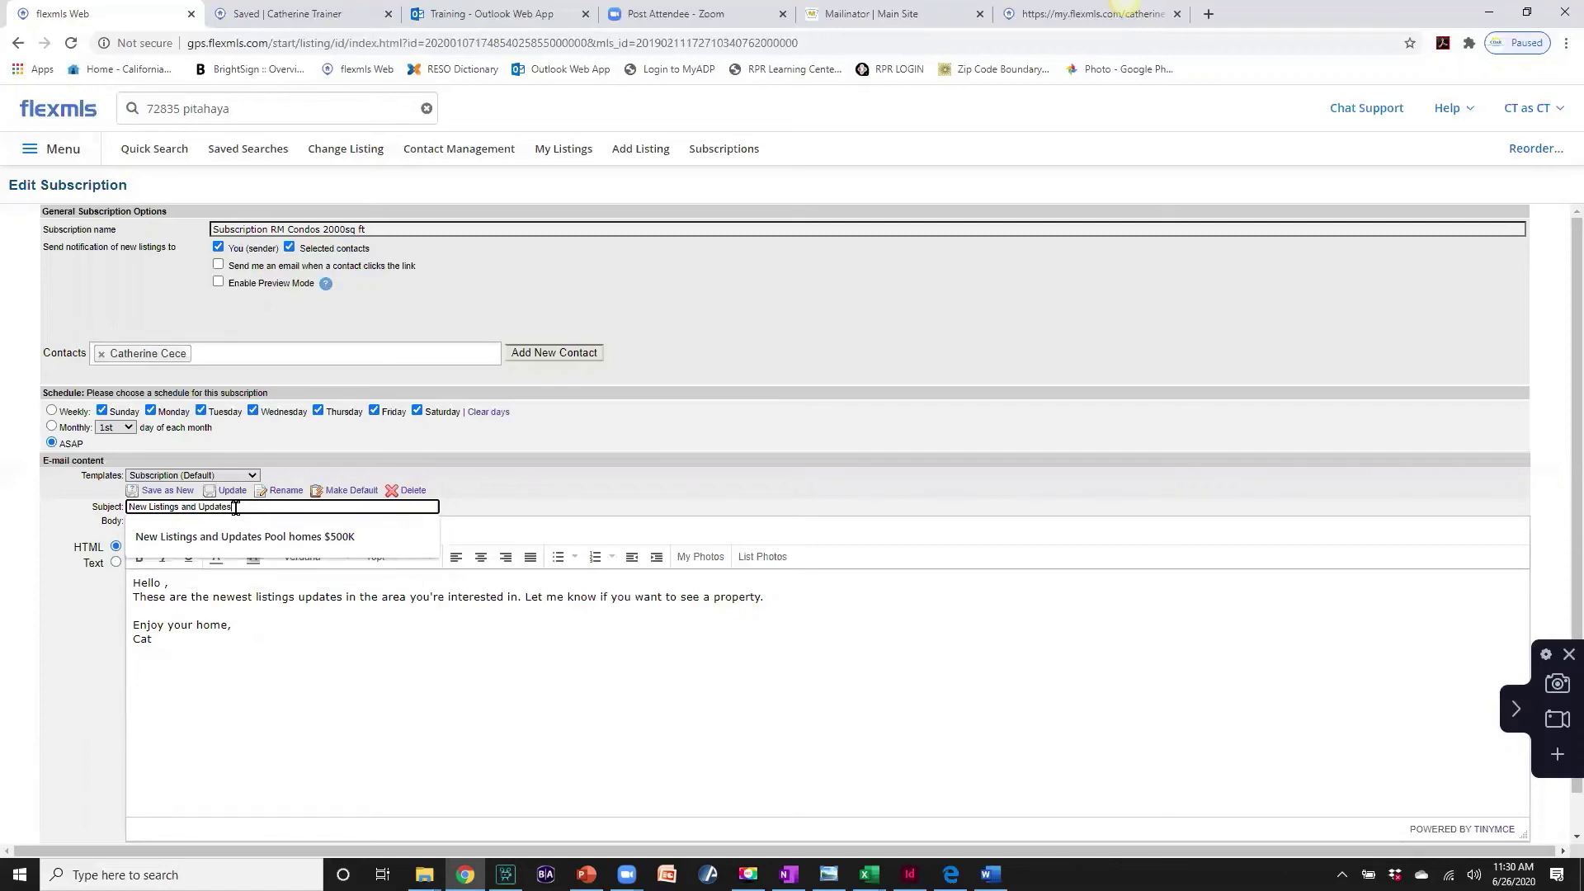
text(C)
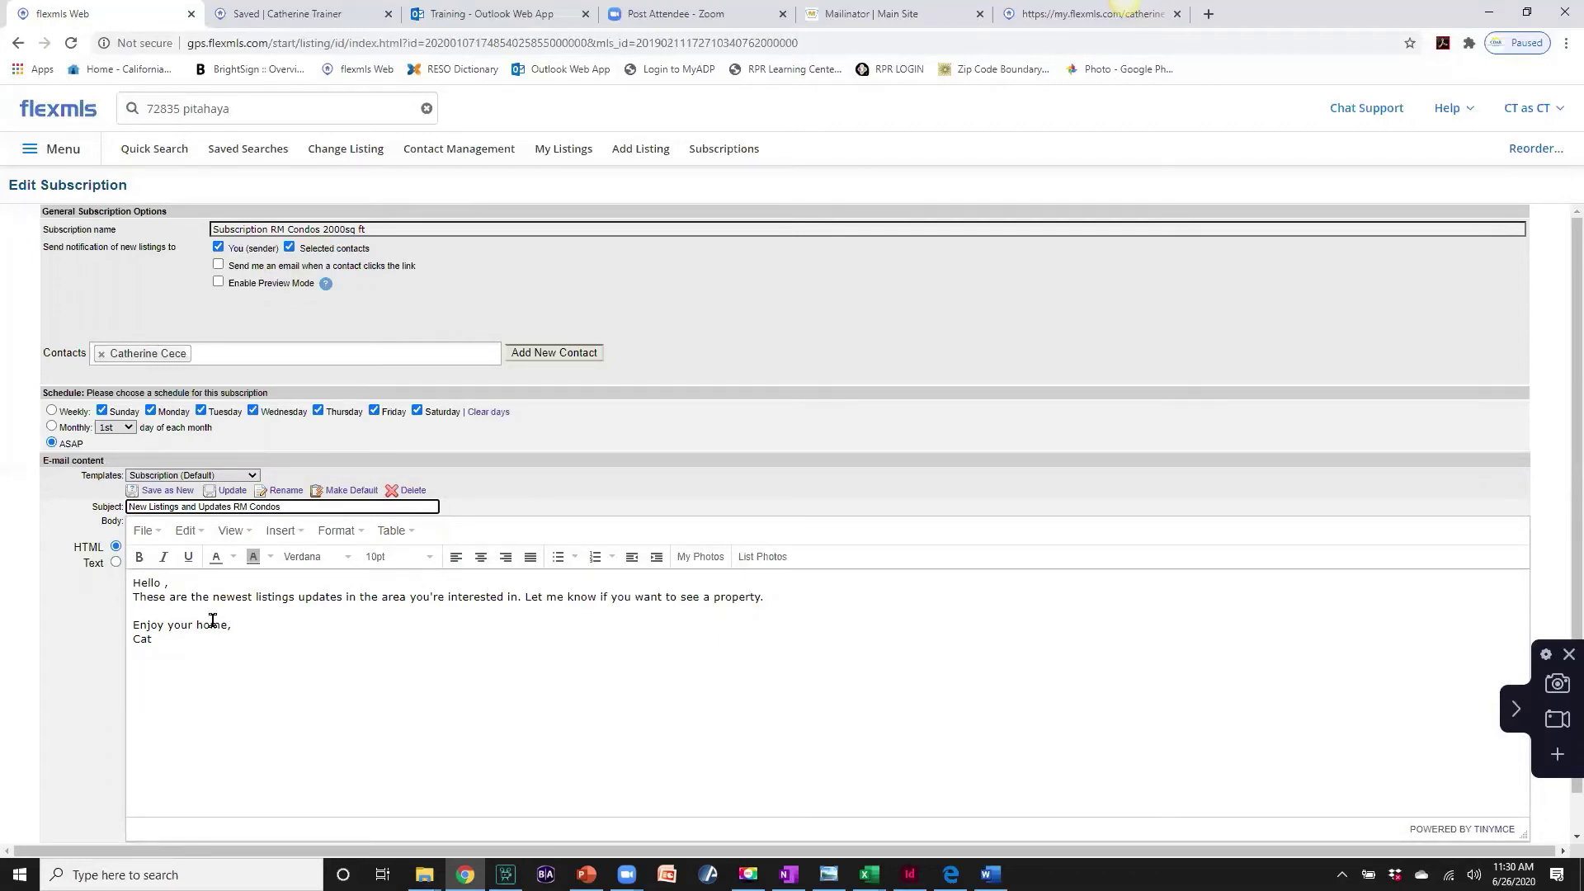
scroll(322, 615, down, 1)
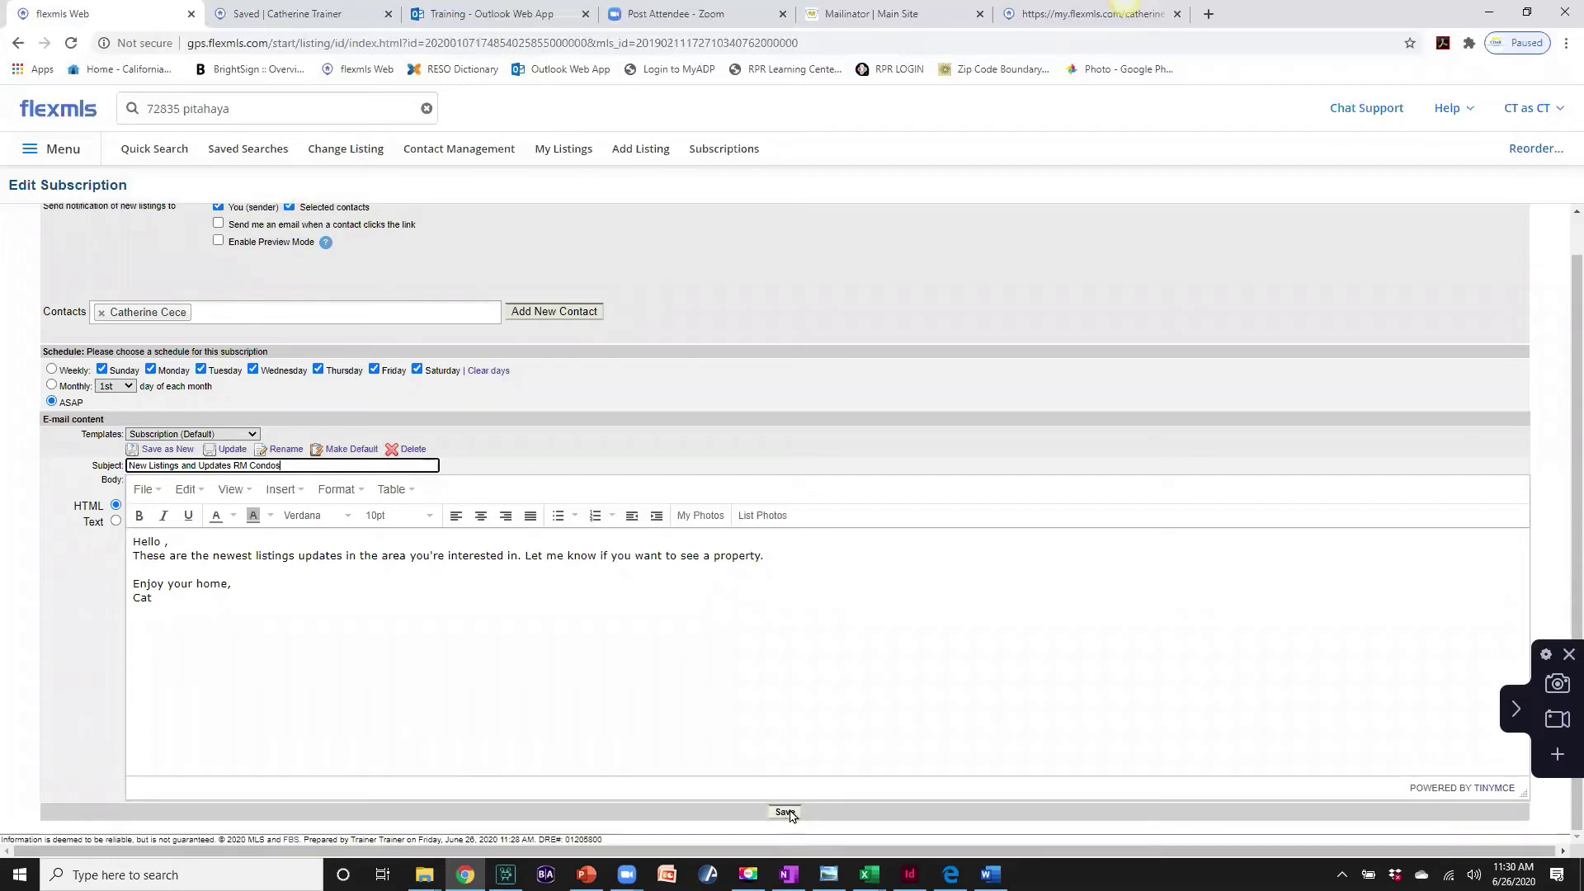
click(786, 813)
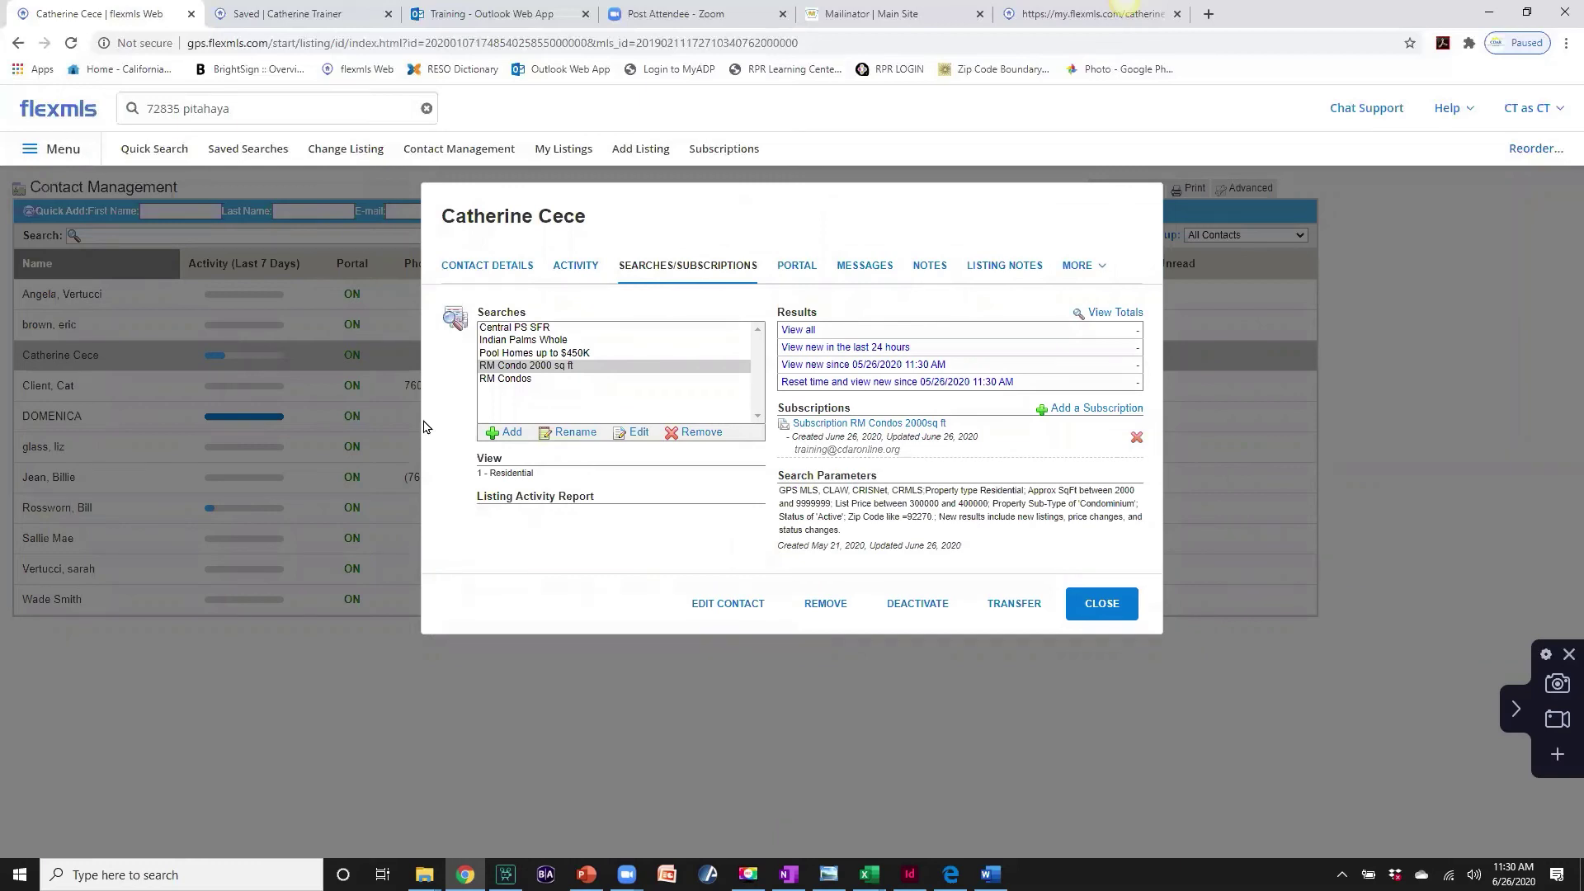
- Select the RM Condo 2000 sq ft search, then close the client's contact record
click(494, 369)
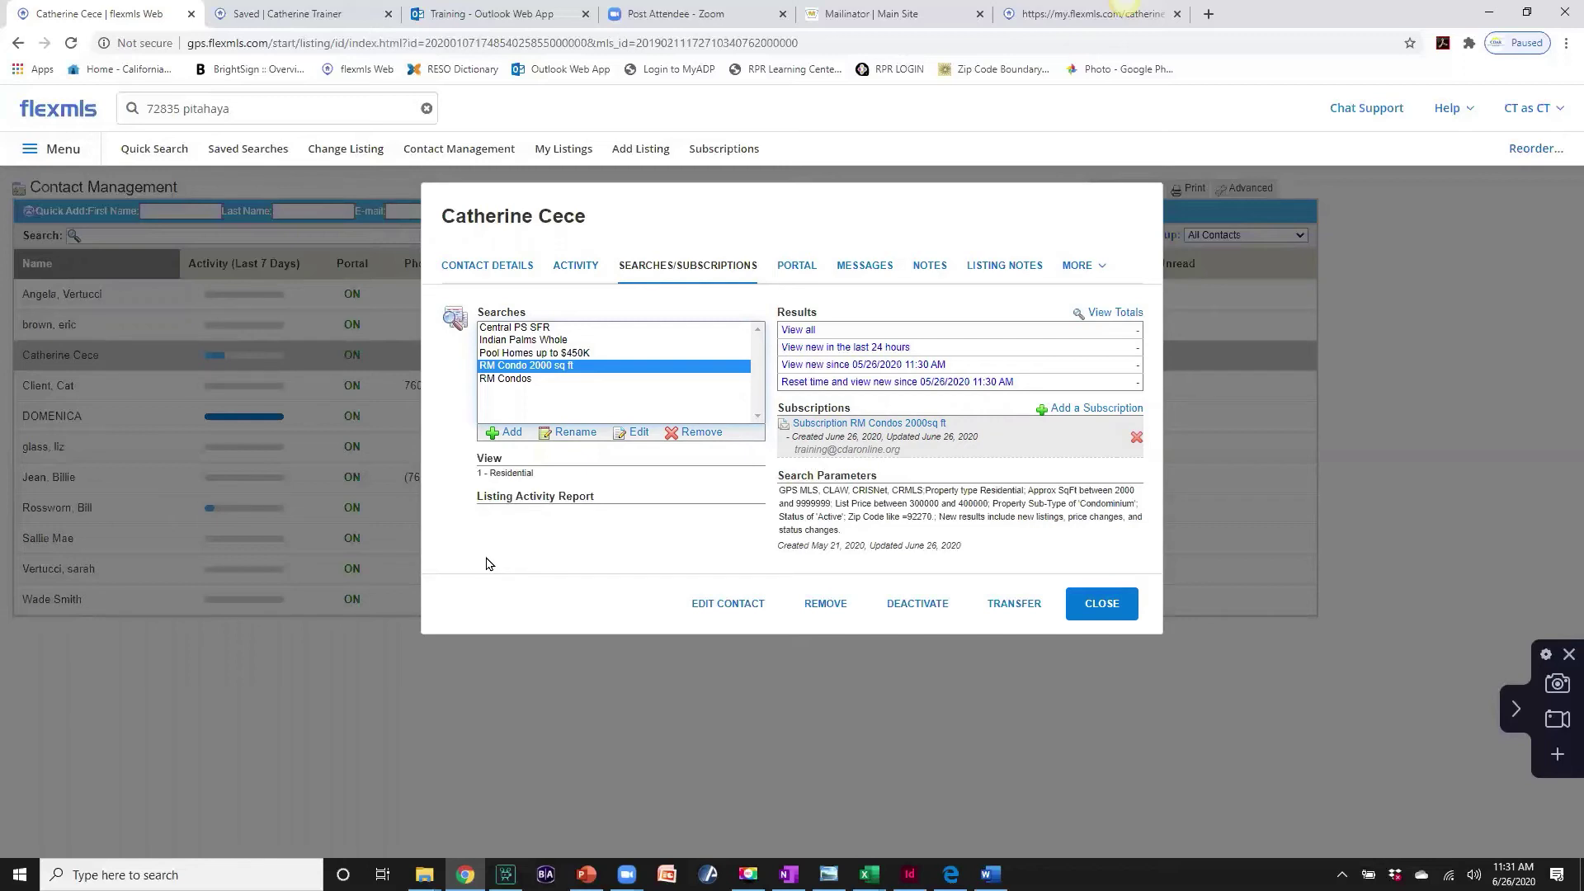
click(1097, 607)
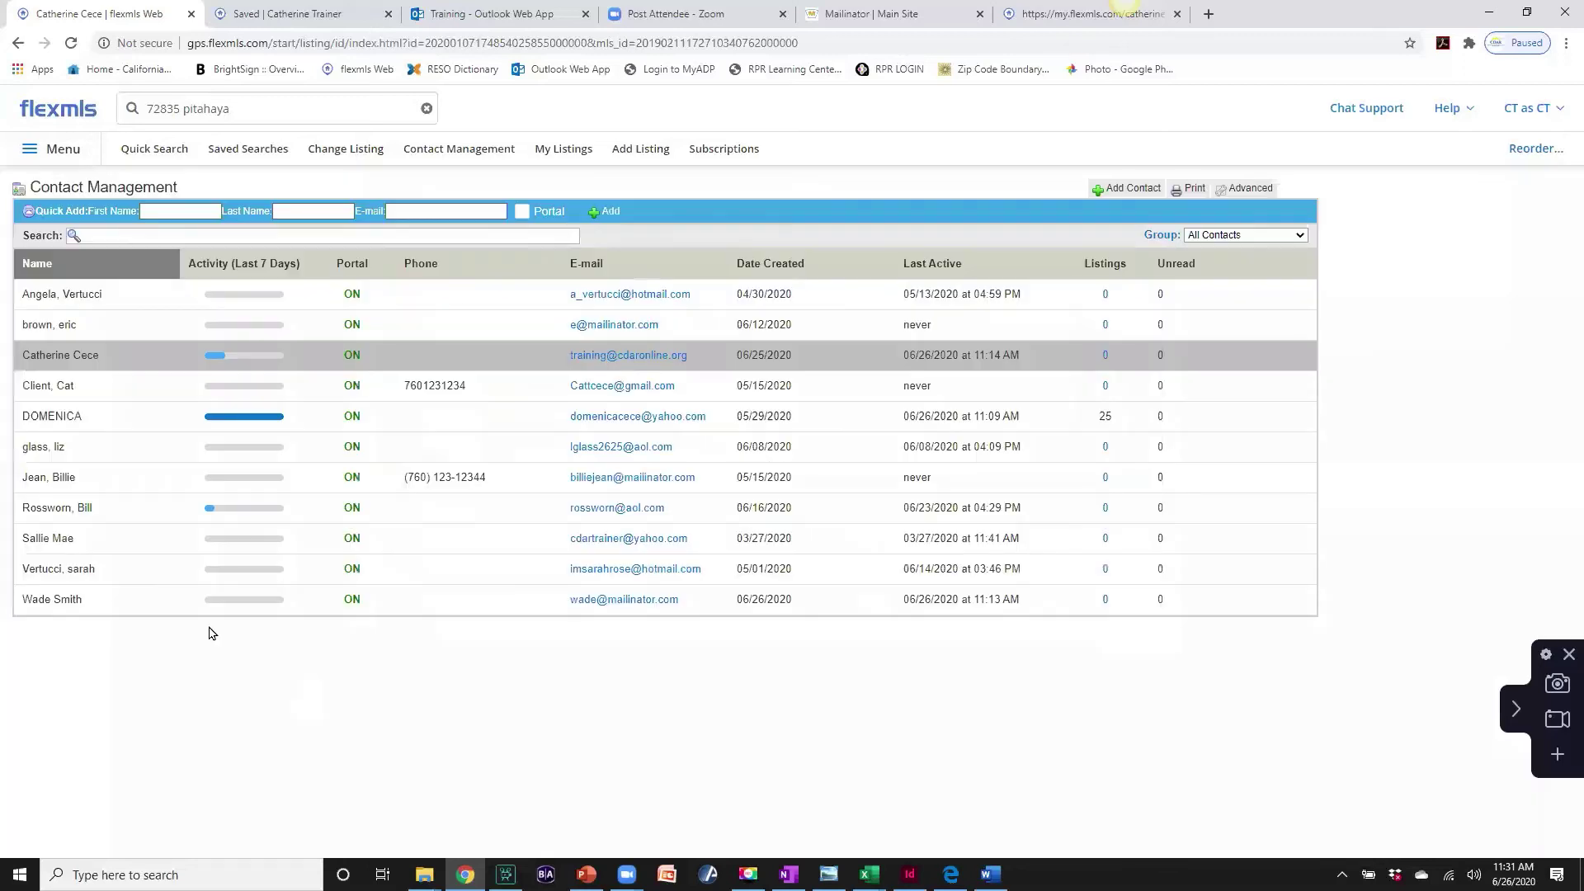
- Open another contact, review the CAT CITY, Palm Springs and Indian Palms searches, then view portal details
click(44, 417)
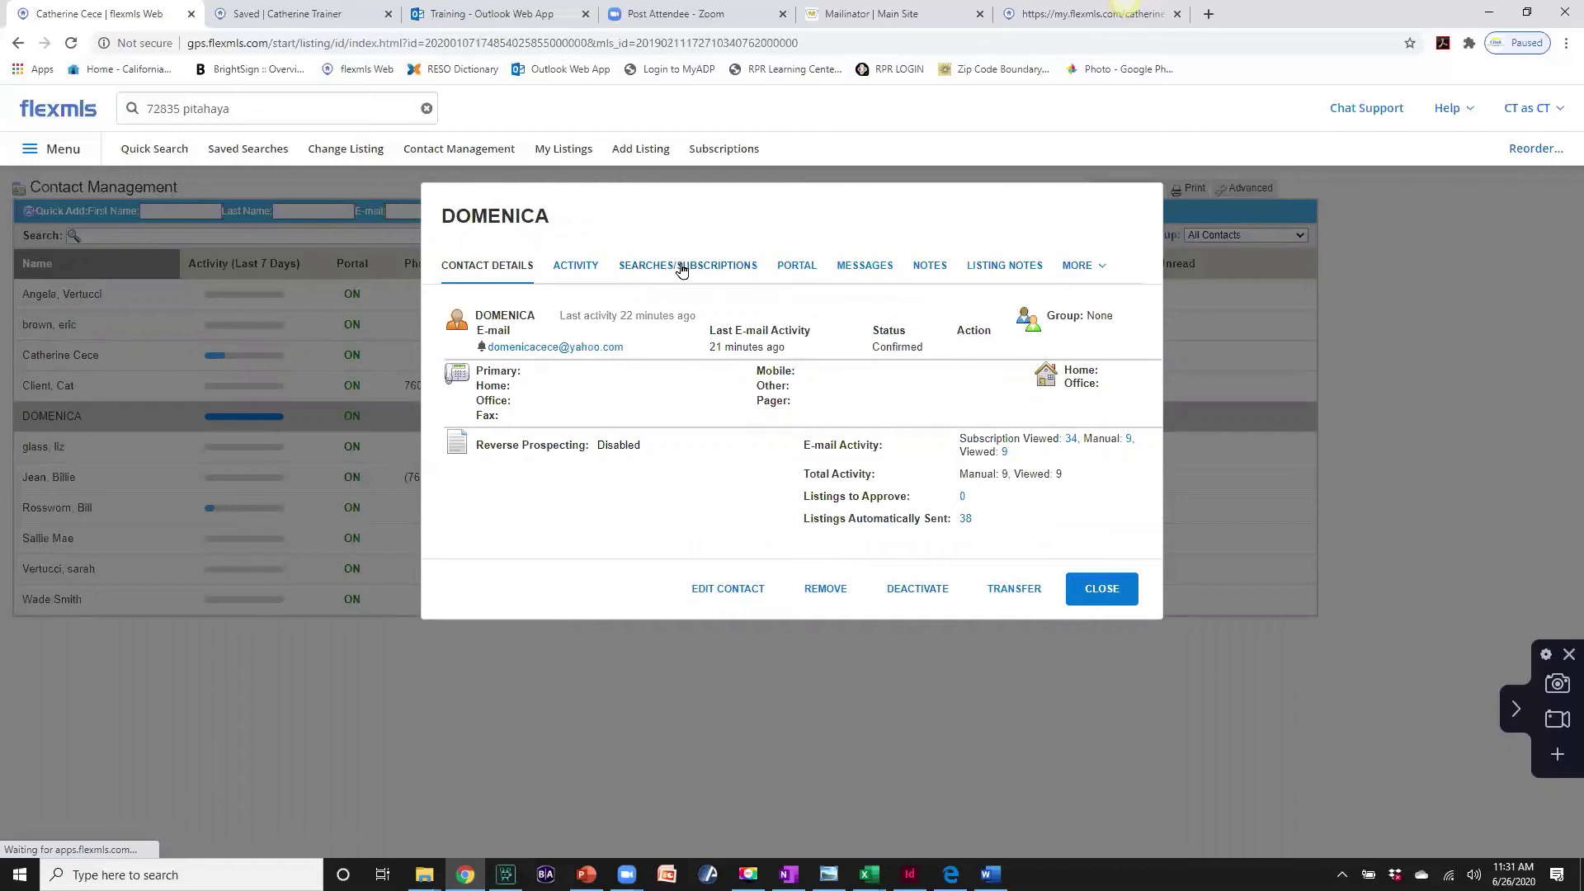
click(681, 268)
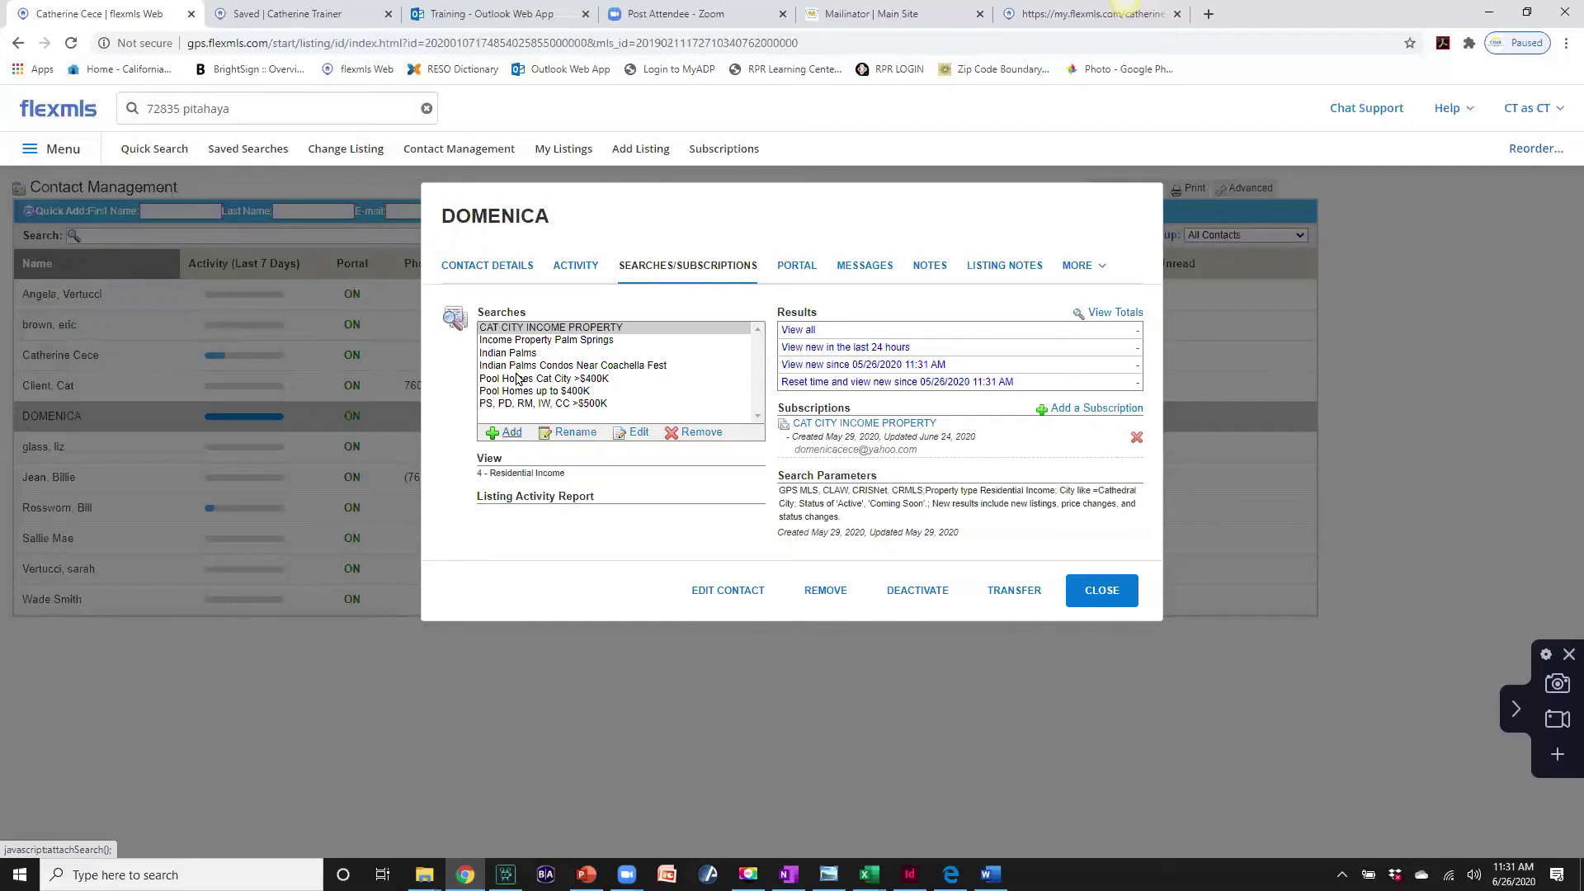
click(513, 328)
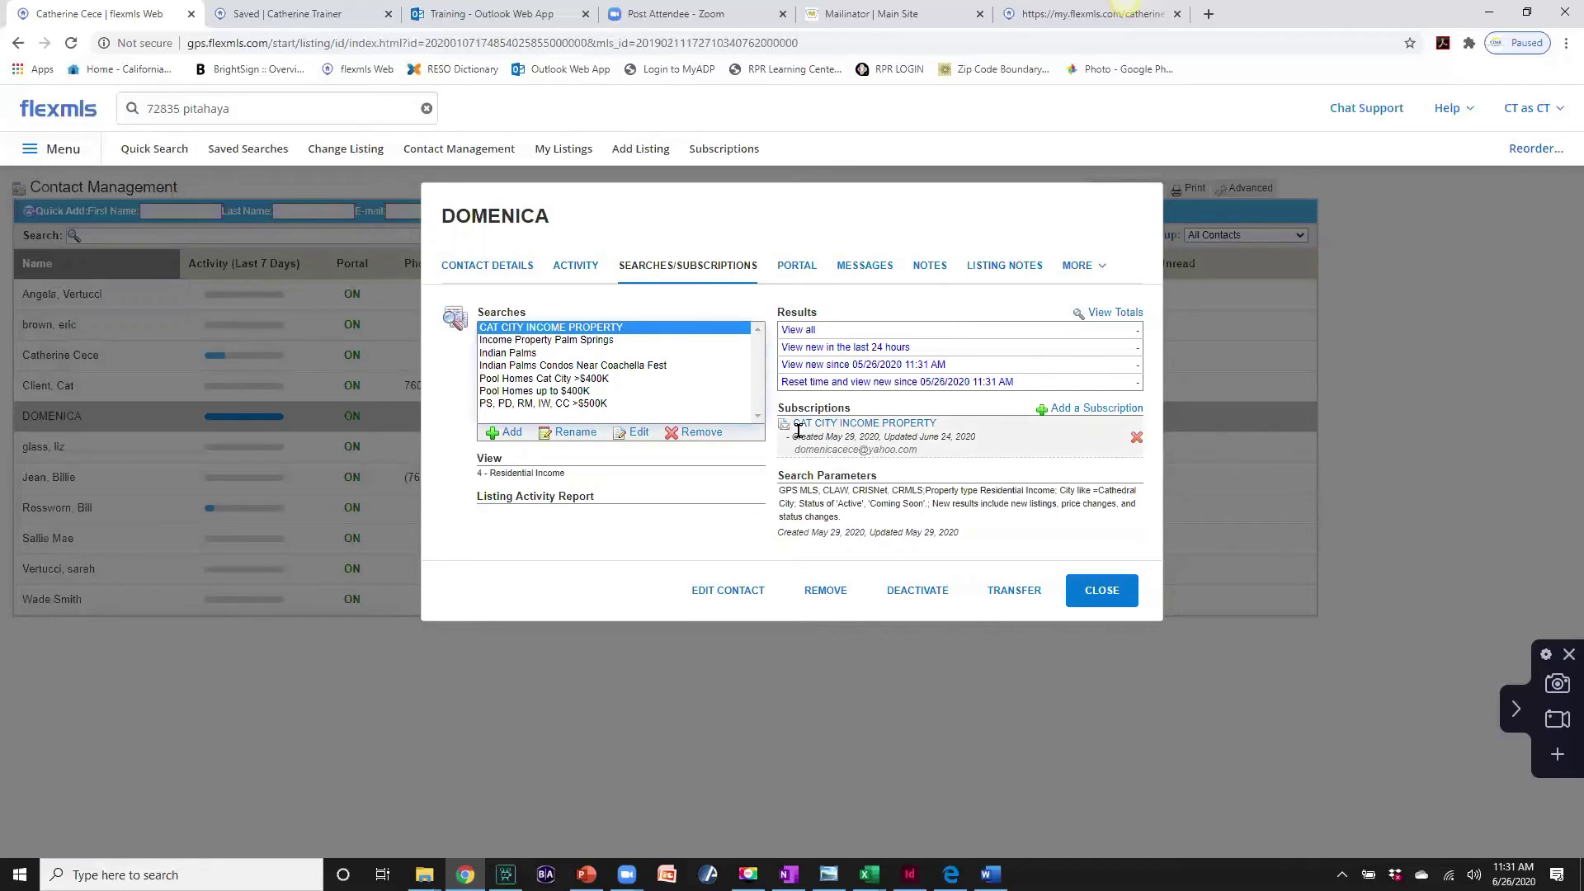
click(503, 341)
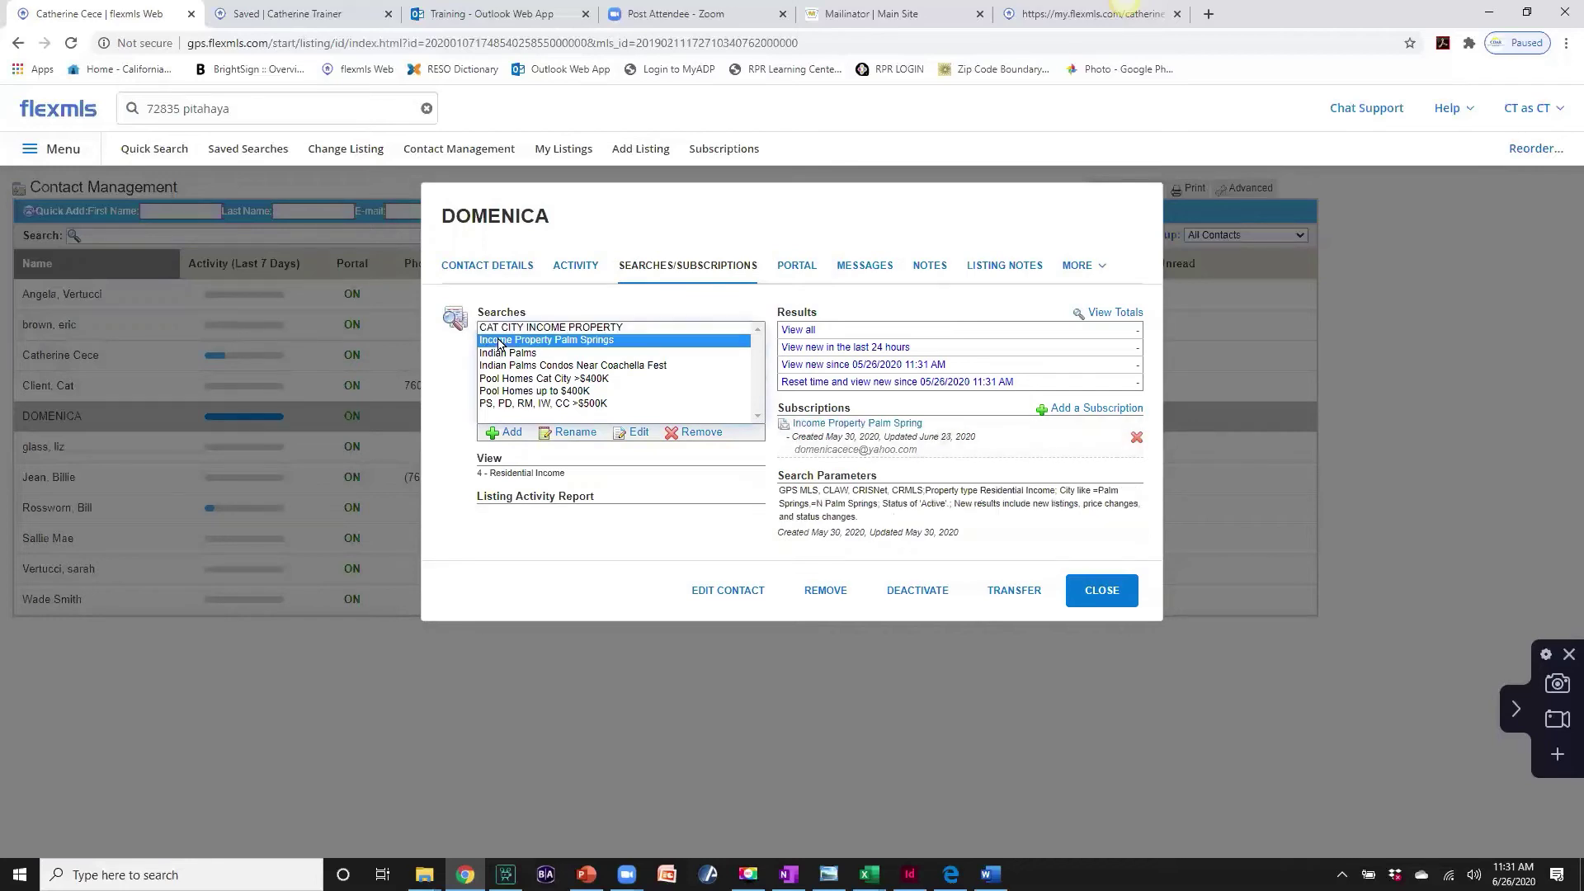
click(508, 353)
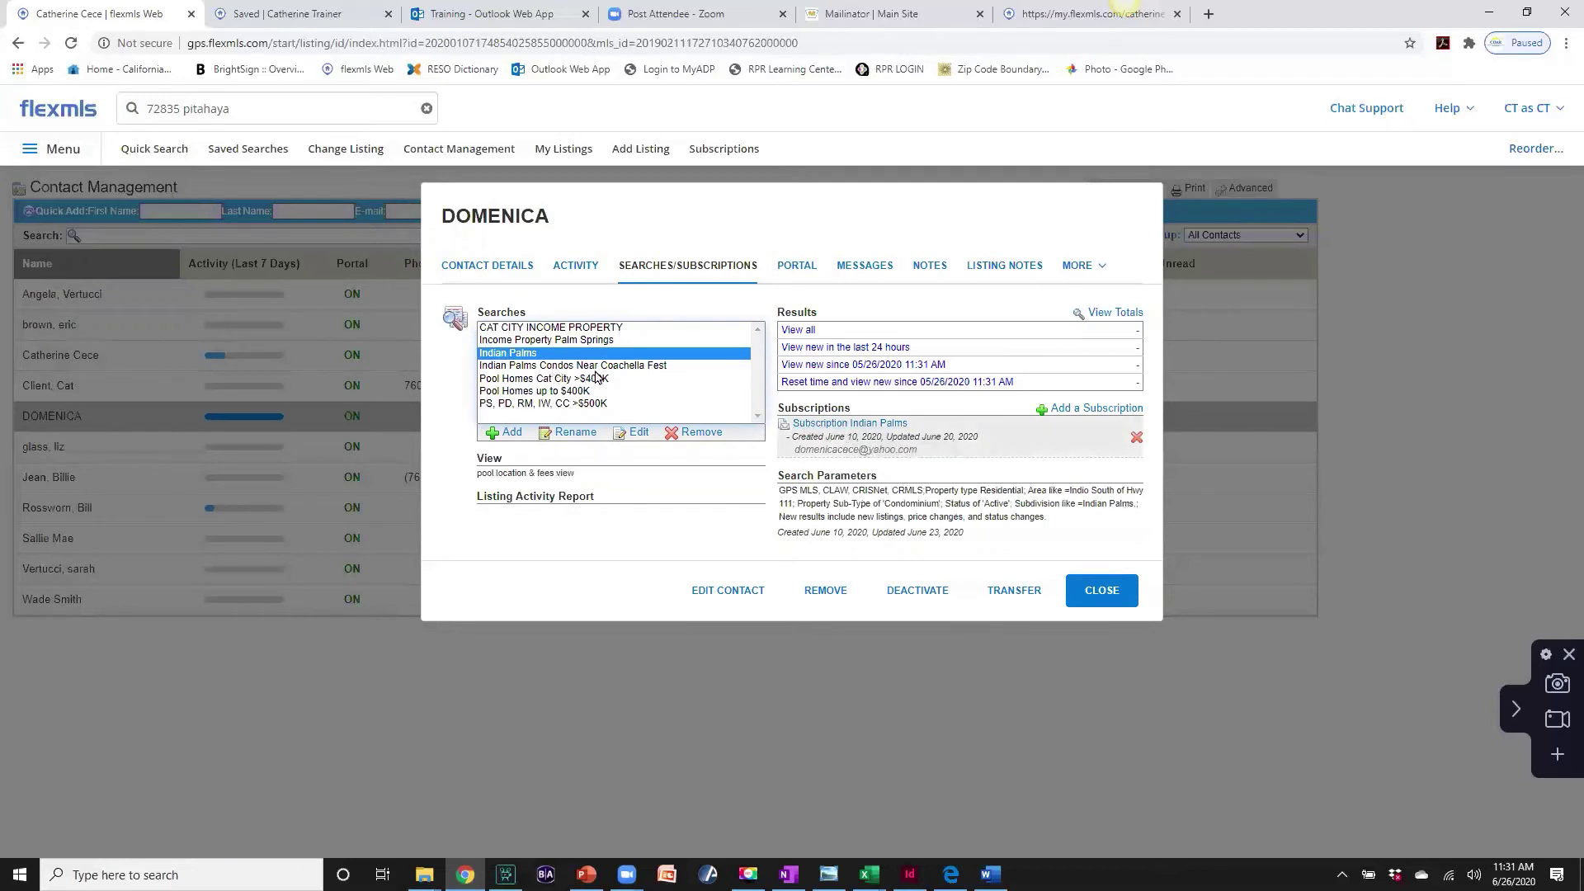
click(595, 366)
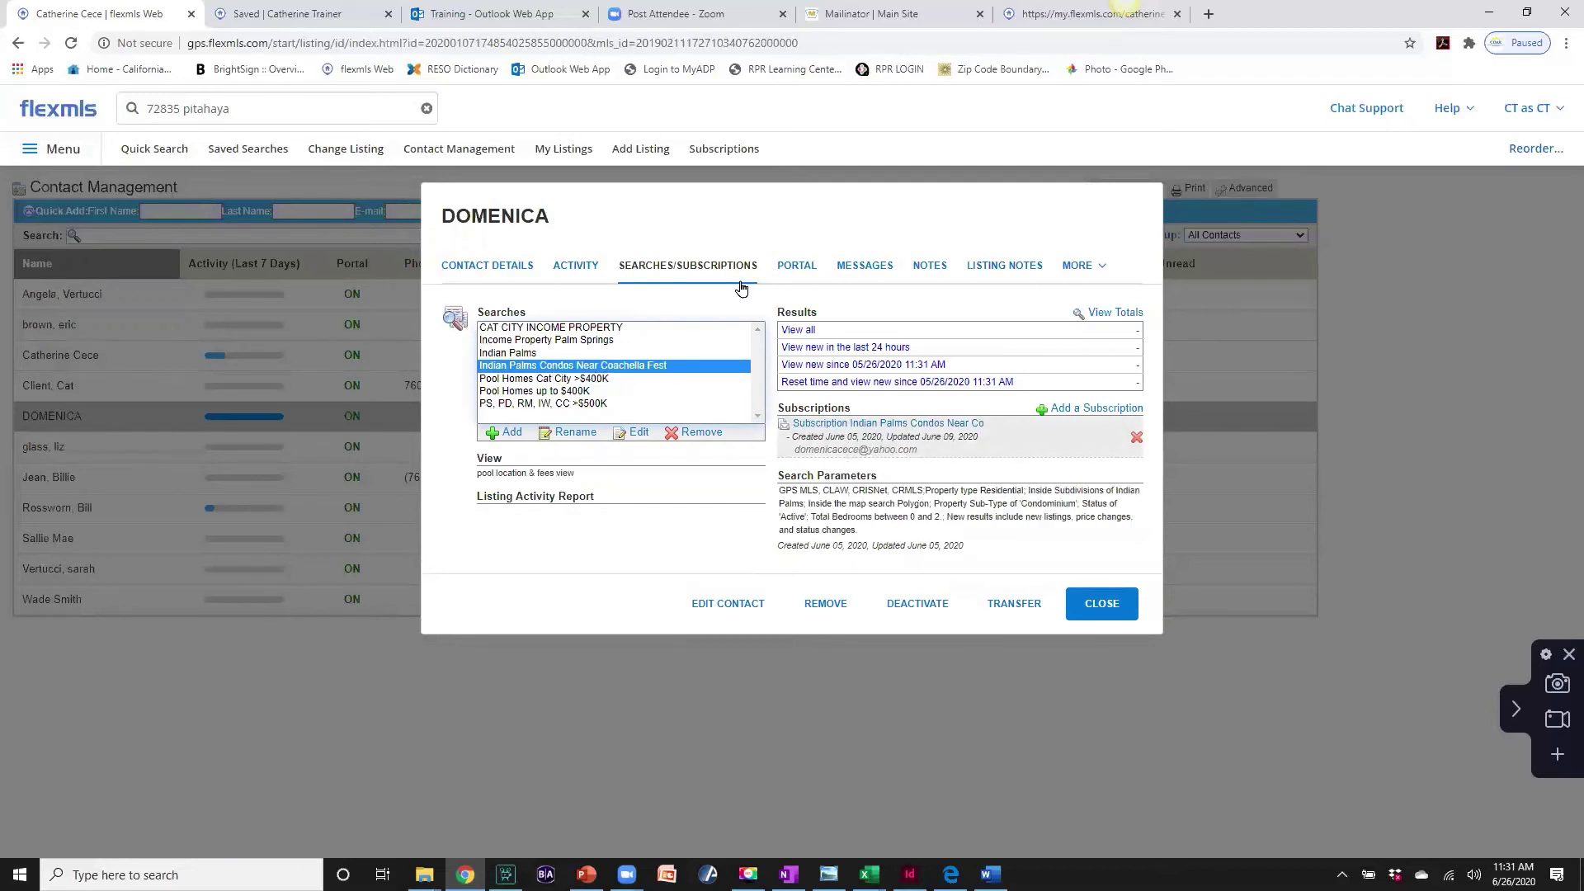
click(799, 273)
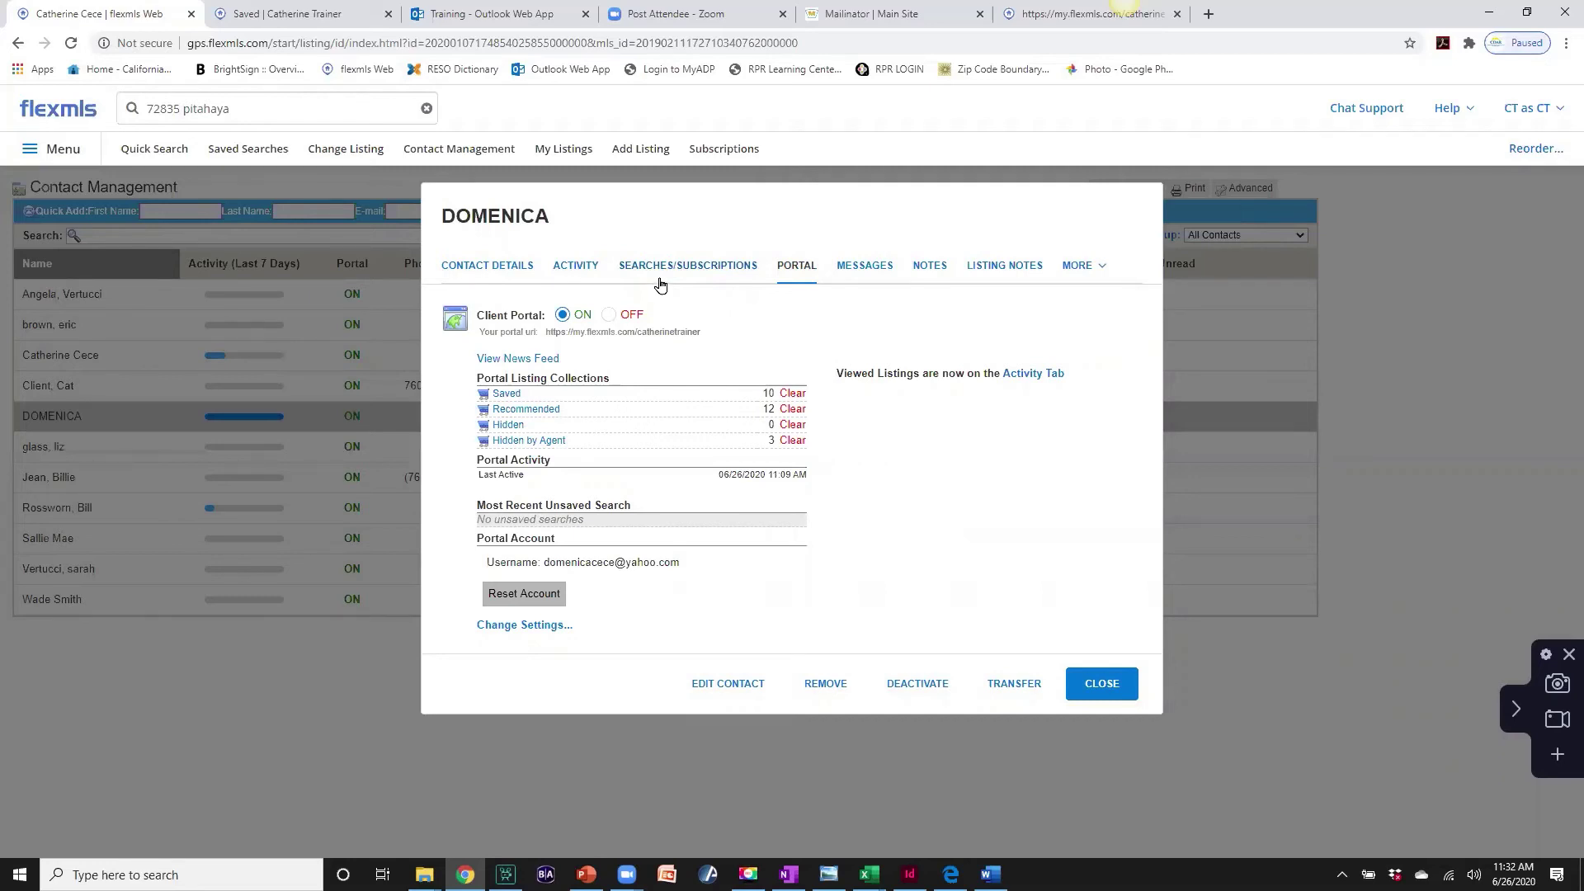
- Review the contact's 30-day activity, expanding viewed and shared listings, then return to contact details
click(577, 267)
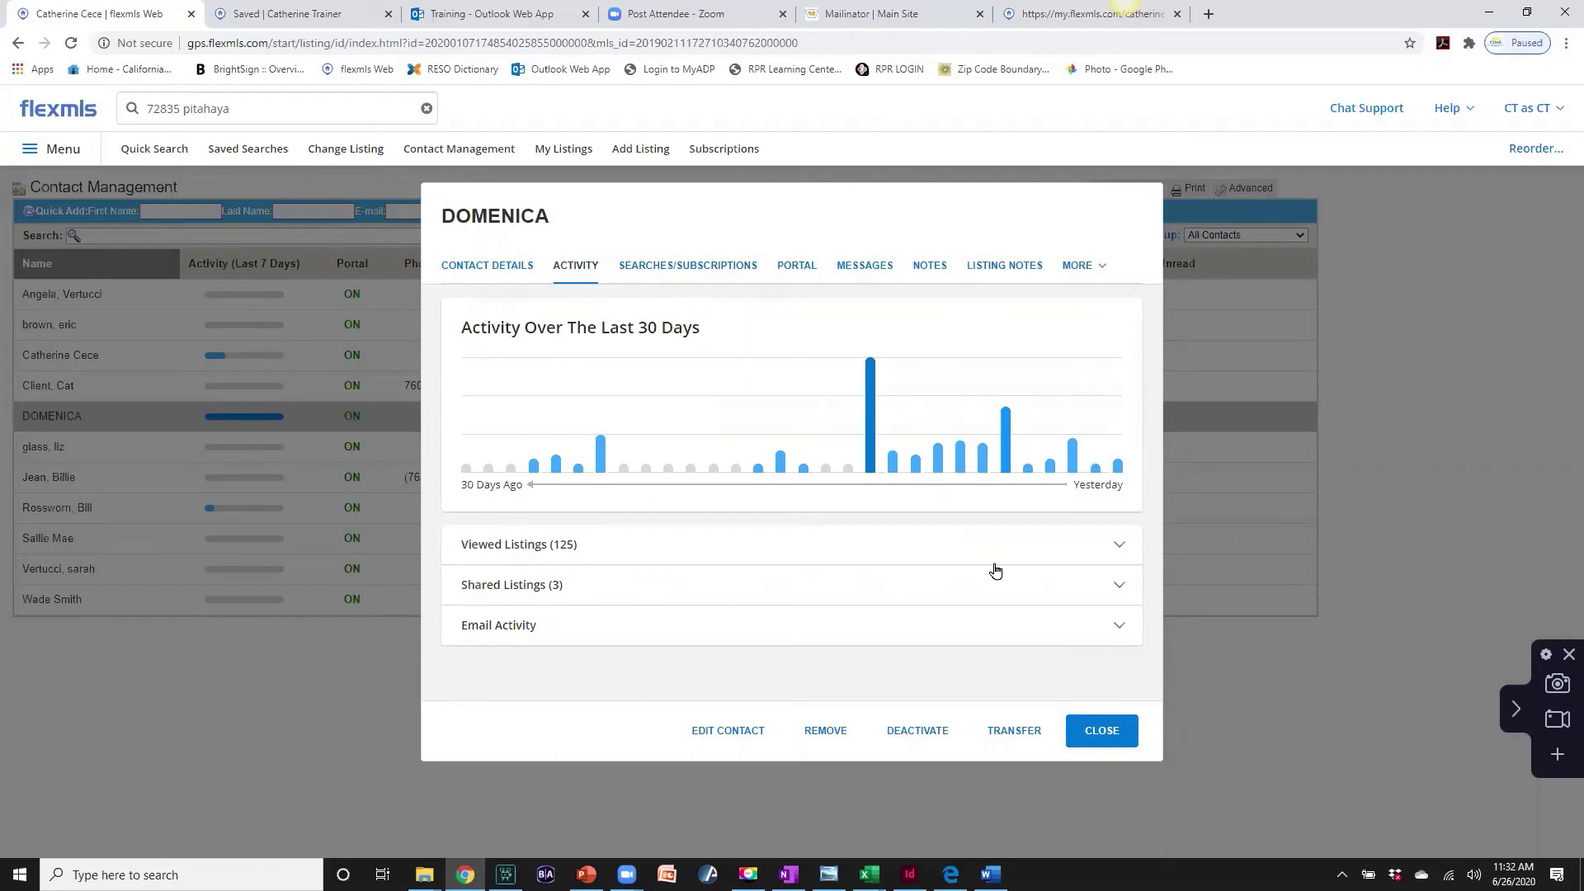
click(1113, 552)
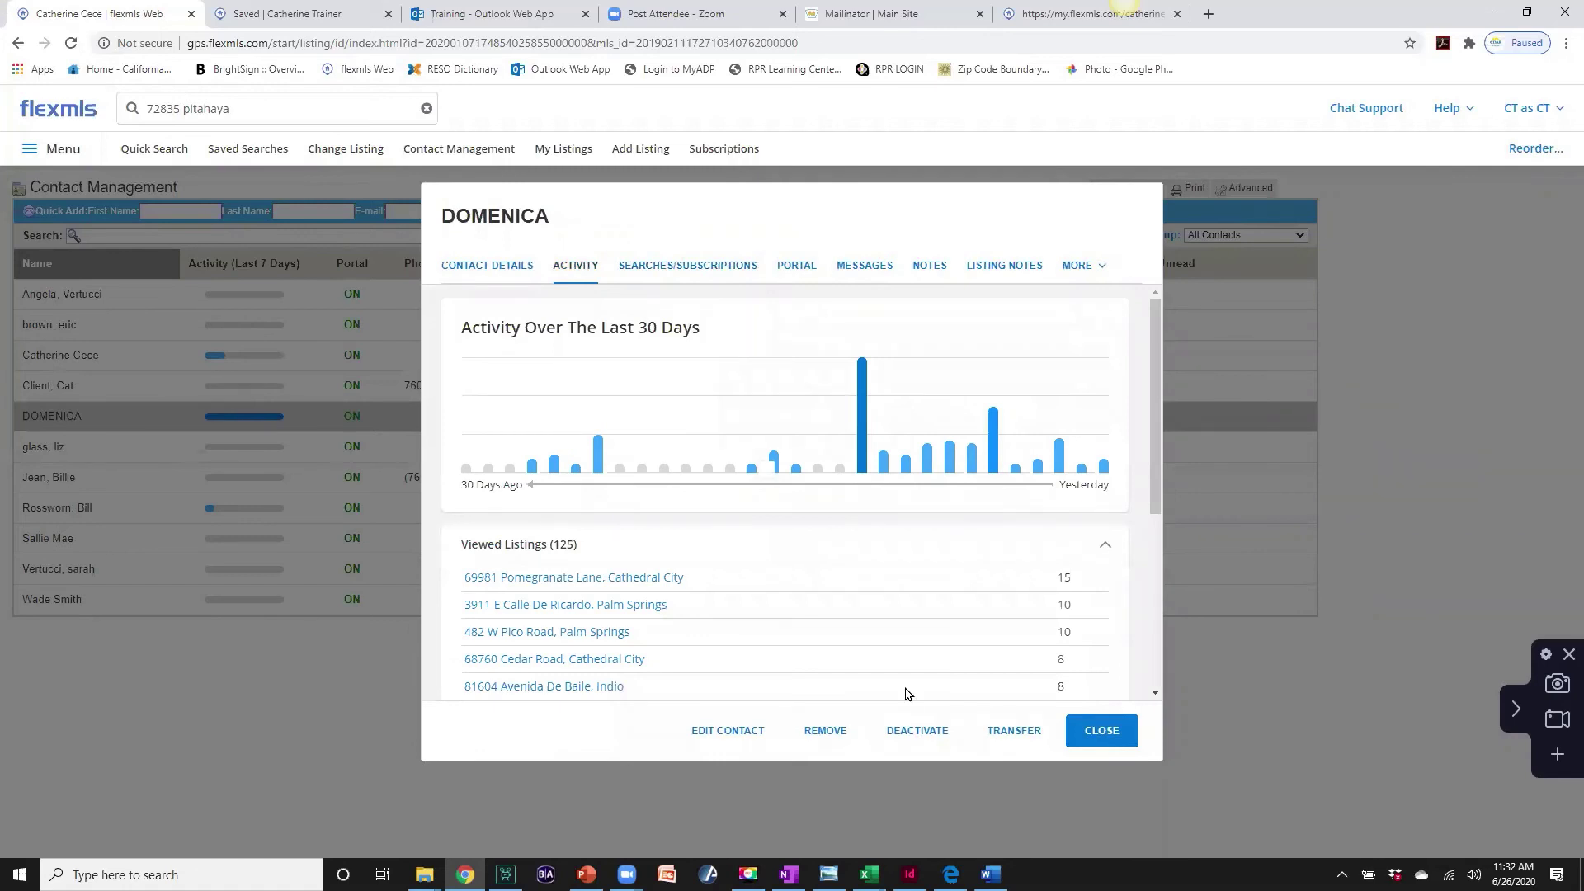
drag(1155, 404, 1152, 504)
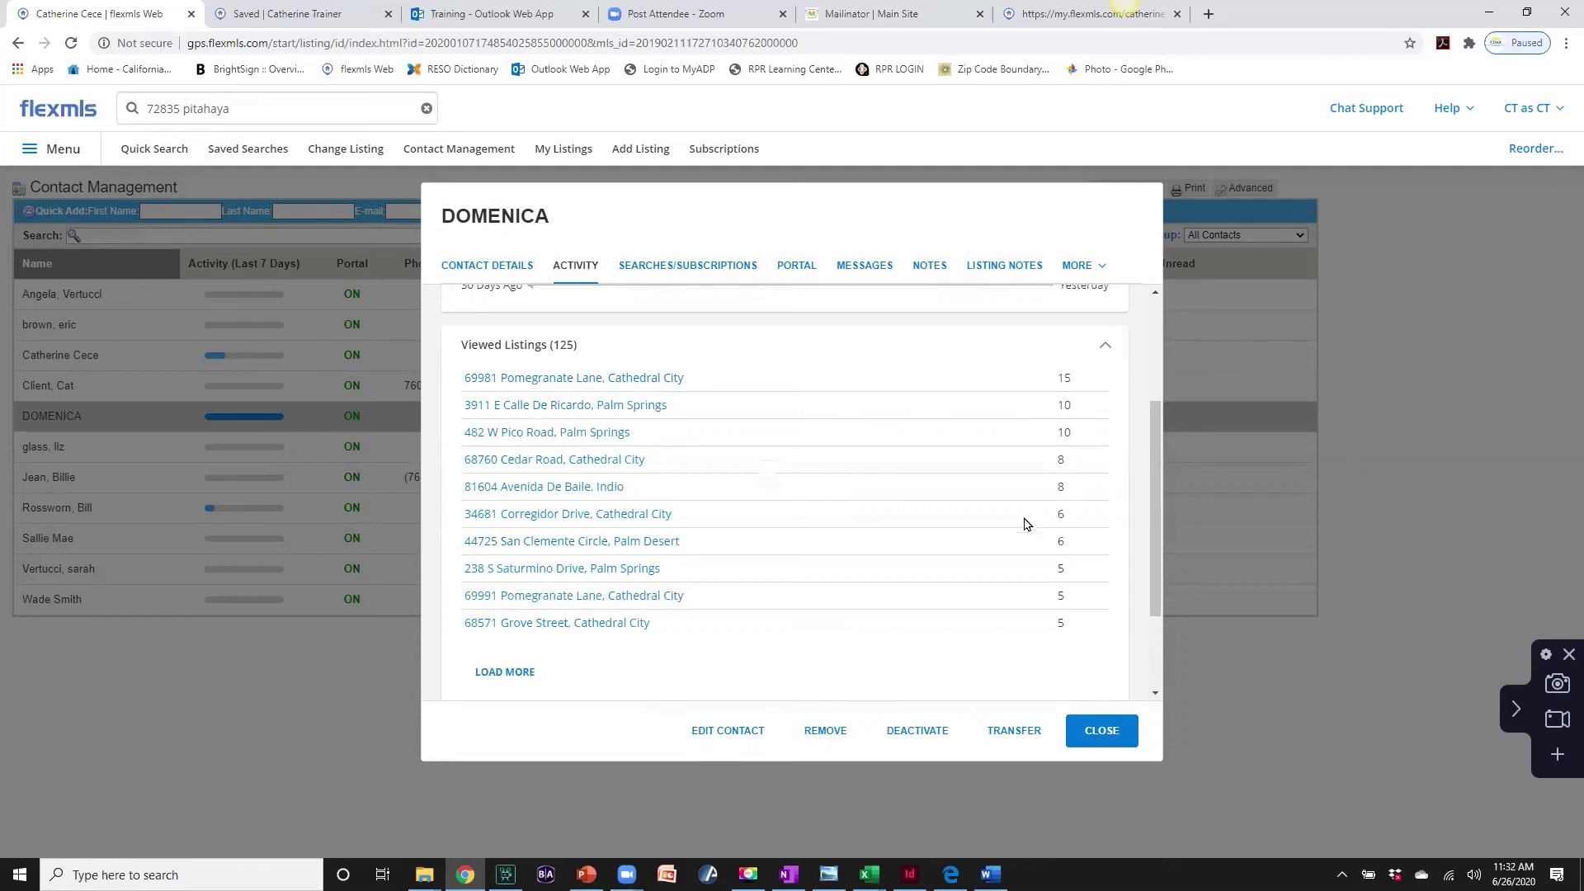
scroll(1147, 532, down, 2)
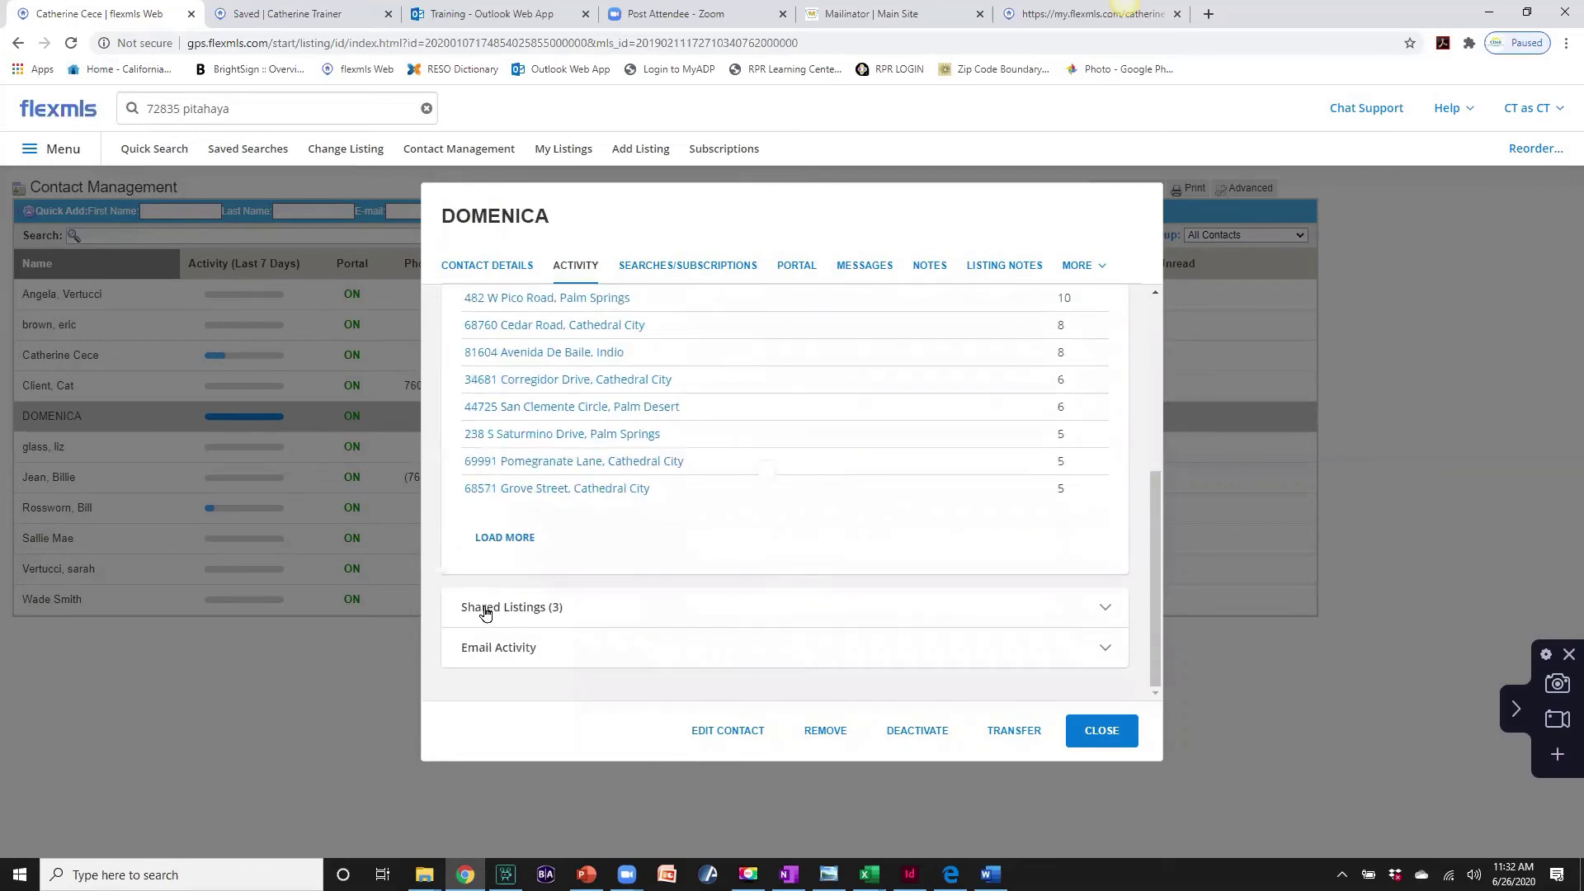
click(1106, 609)
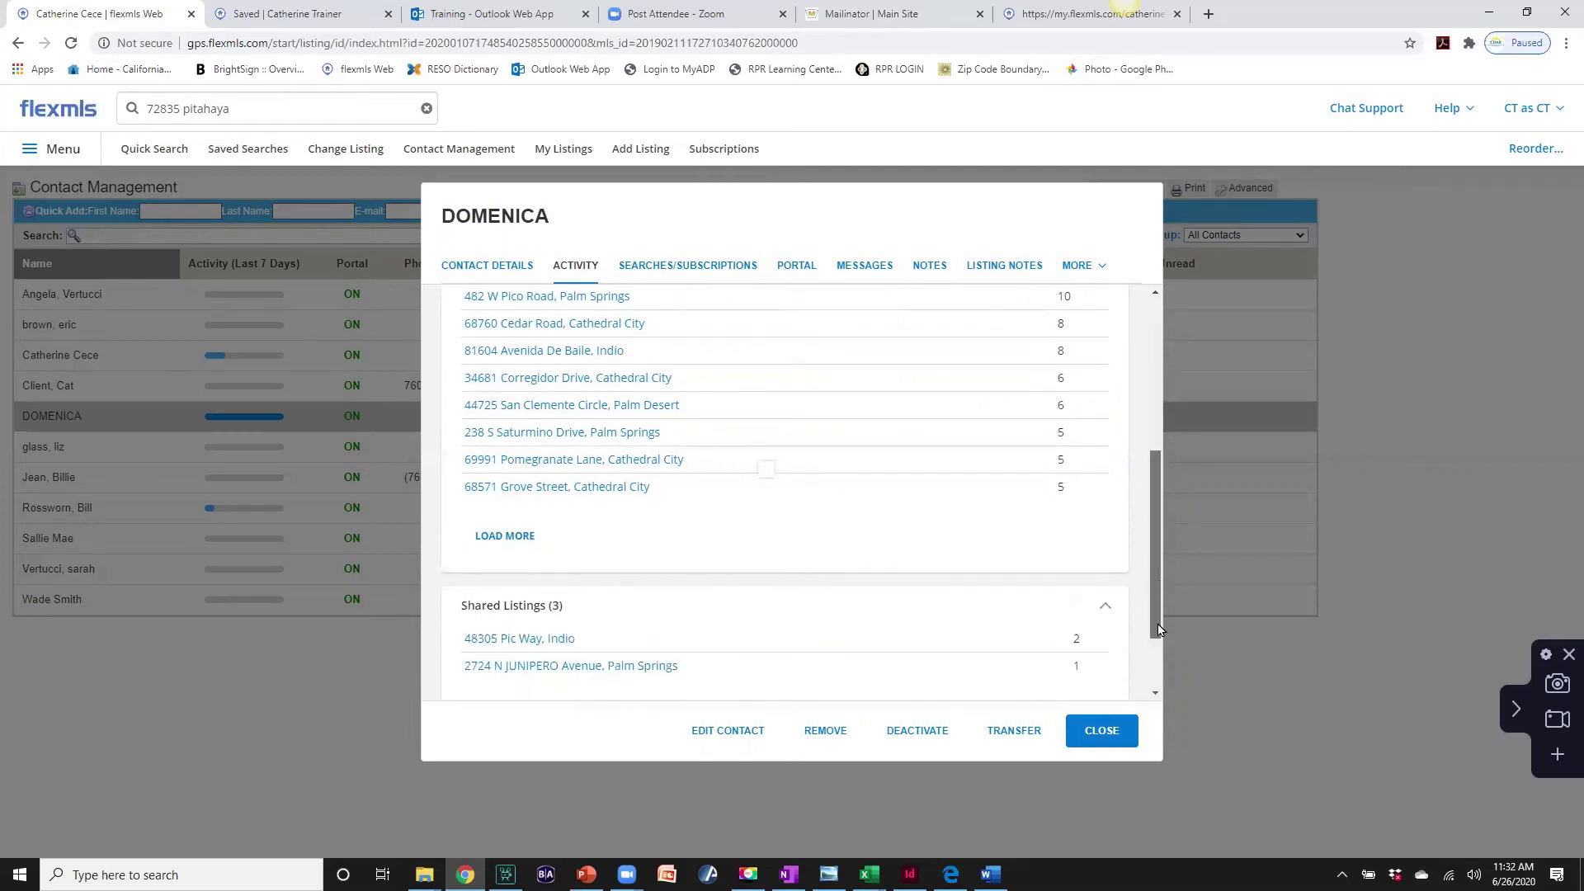
scroll(955, 633, down, 2)
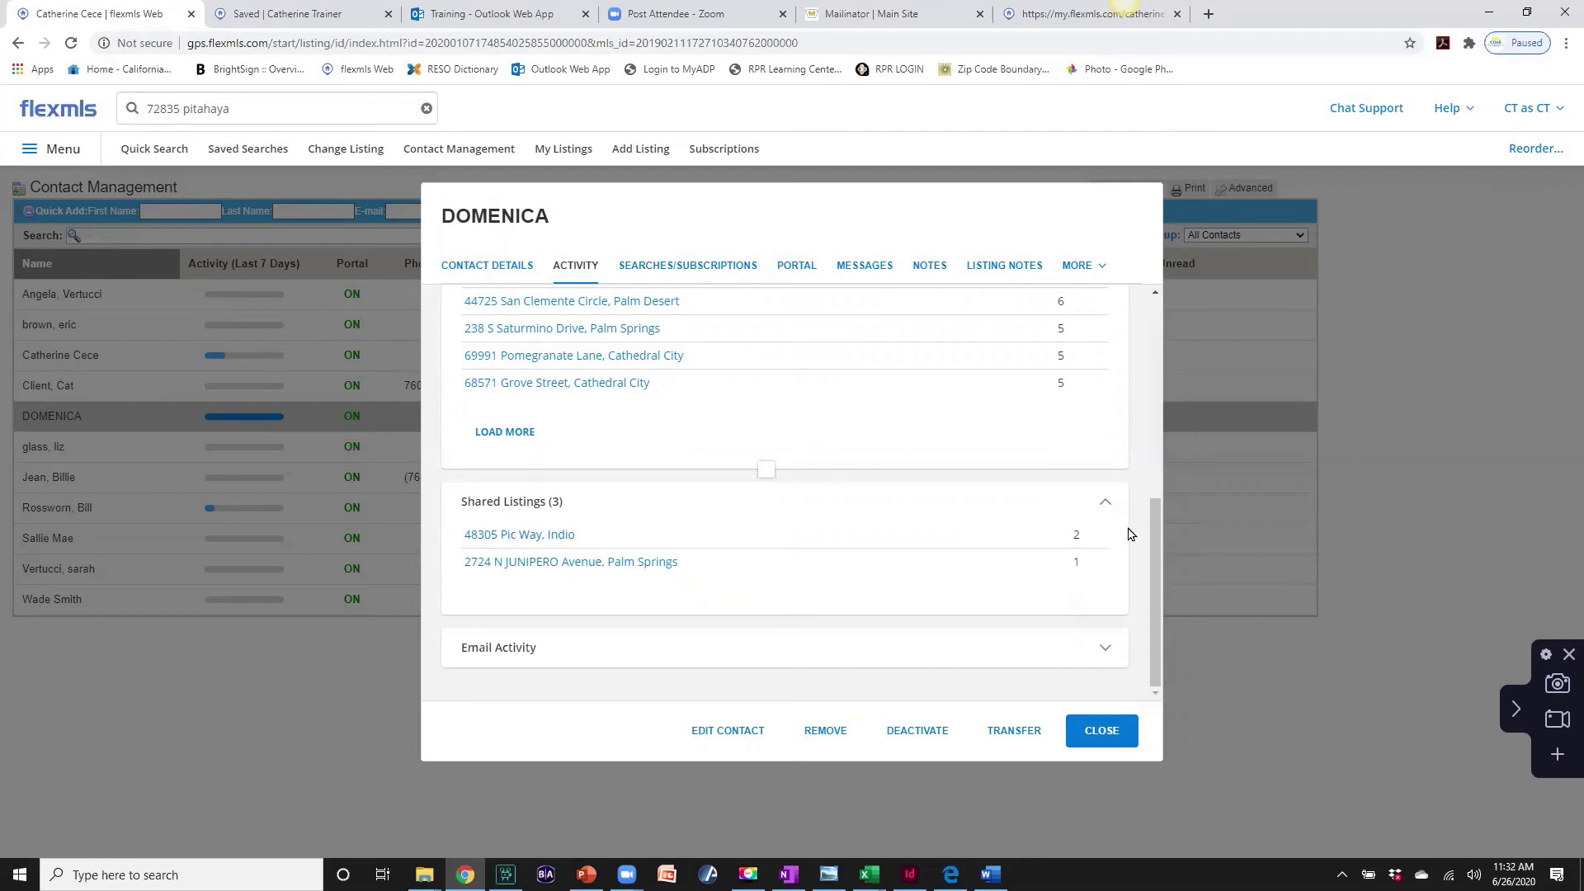
drag(1155, 573, 1165, 346)
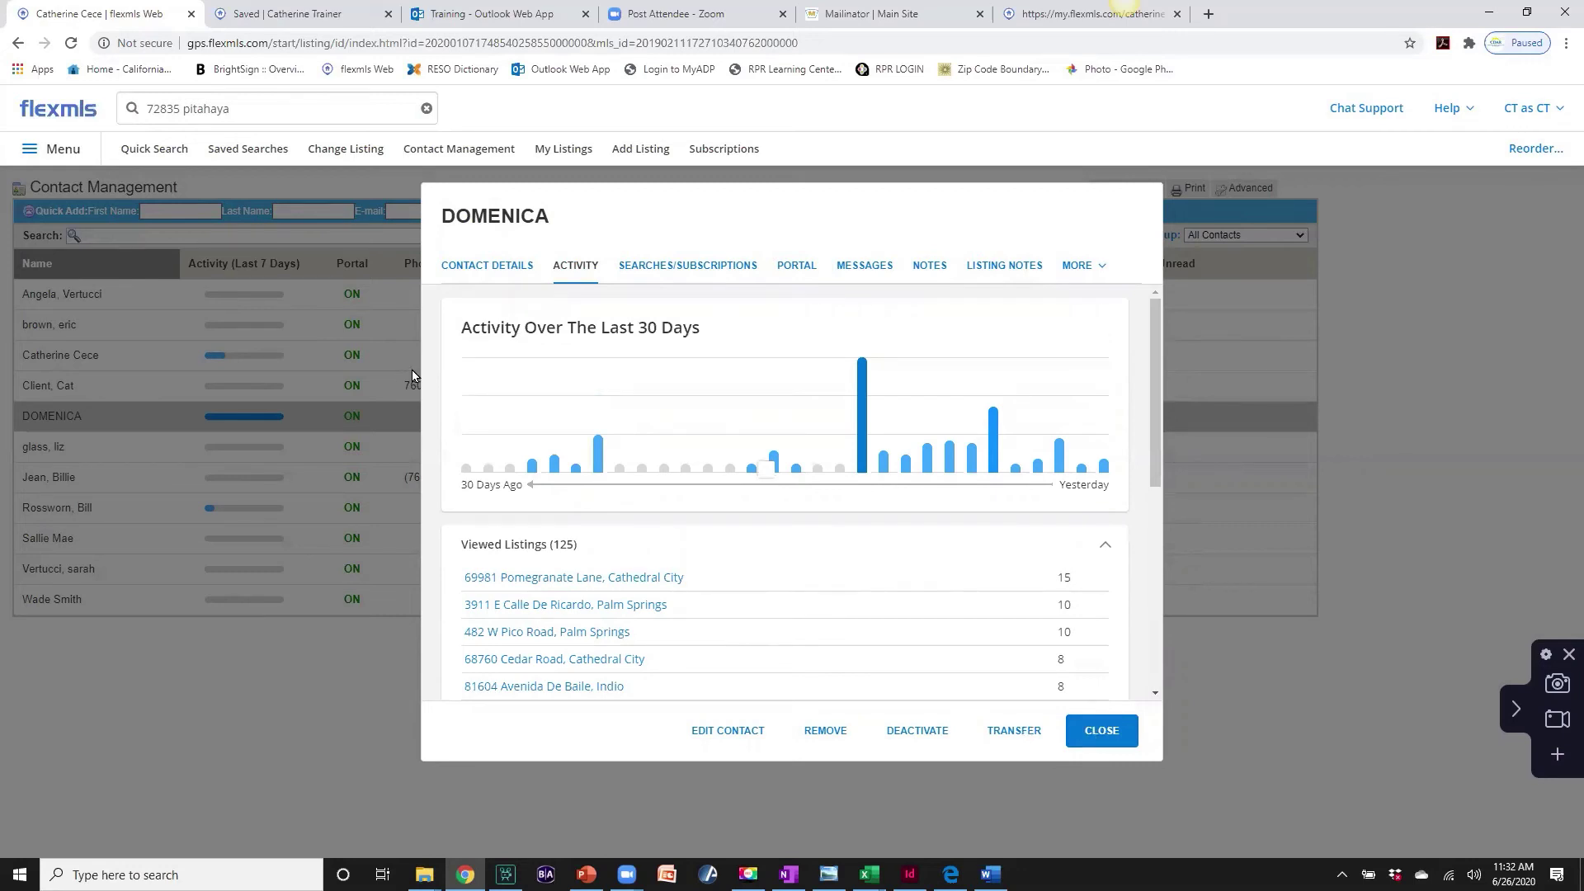
click(475, 267)
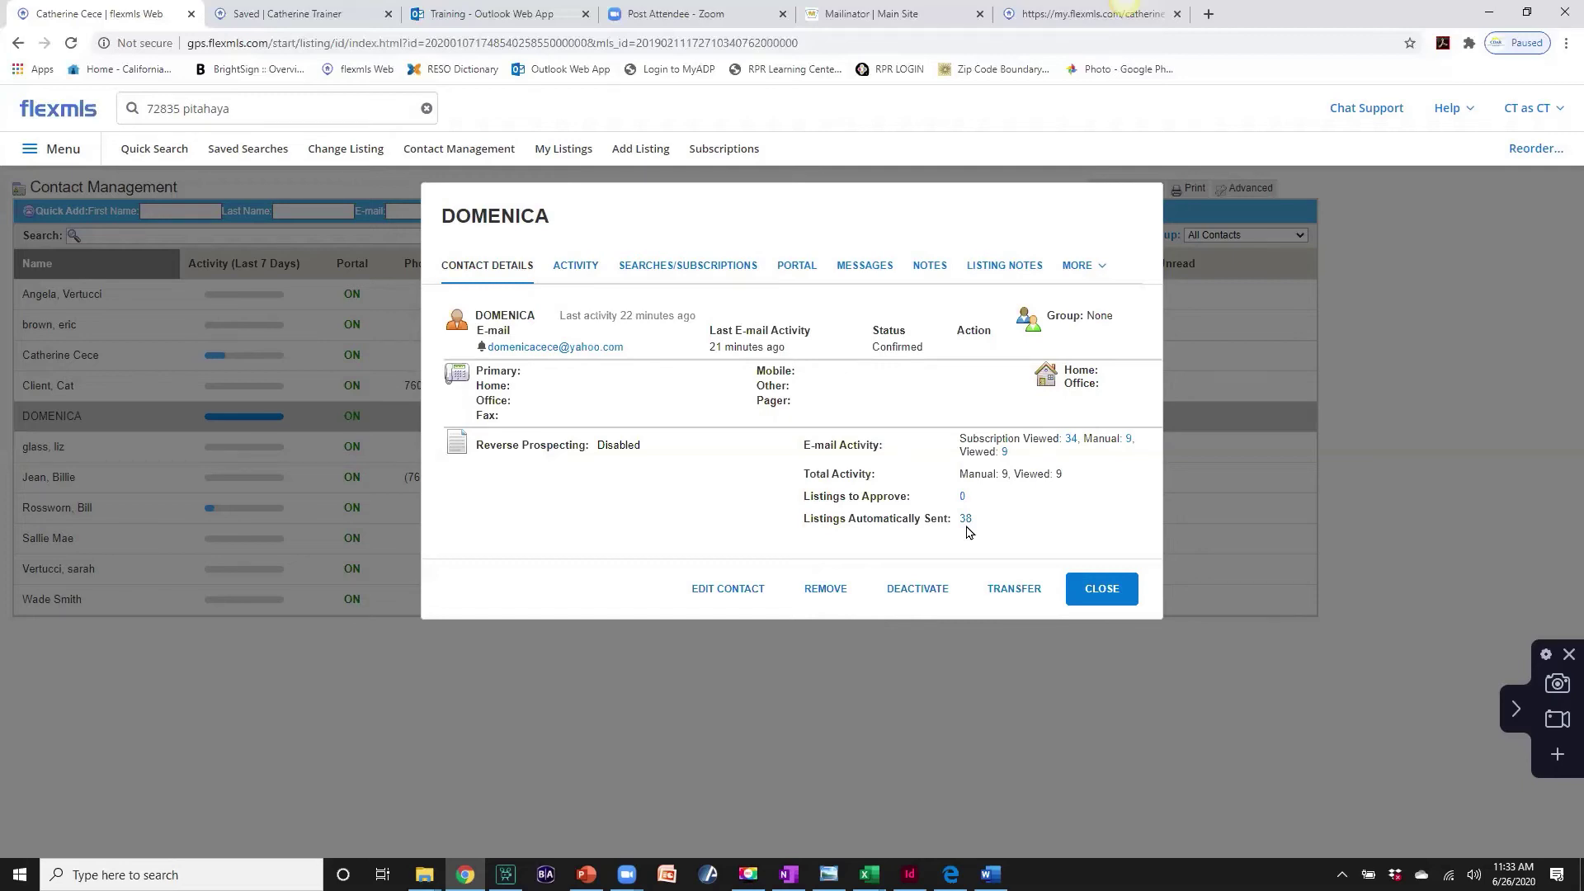
- Close the contact dialog to return to the Contact Management list
click(1101, 588)
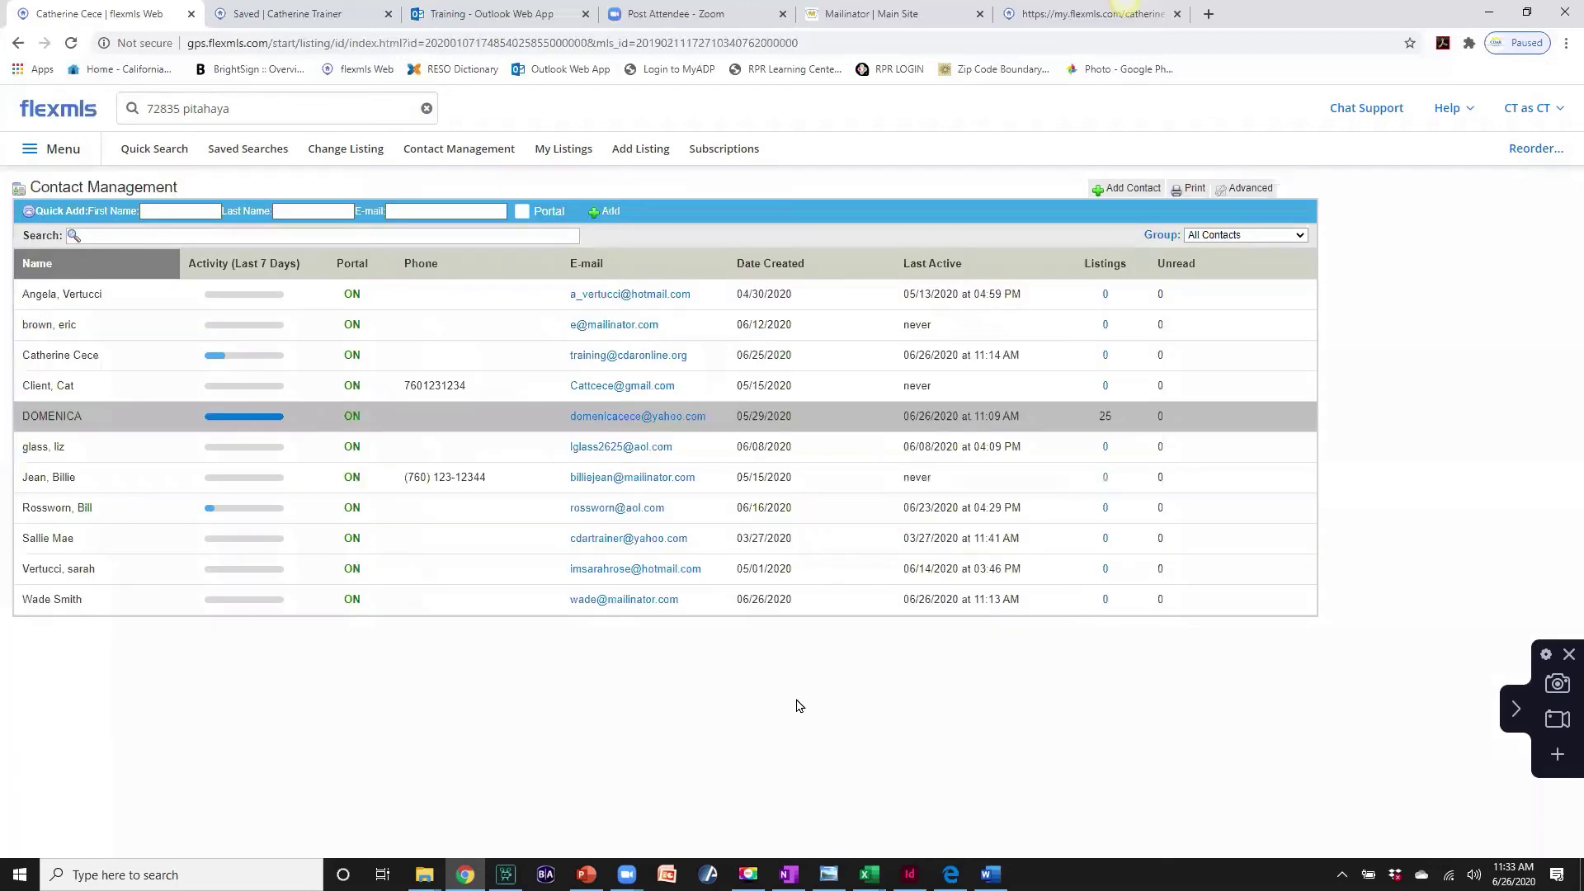
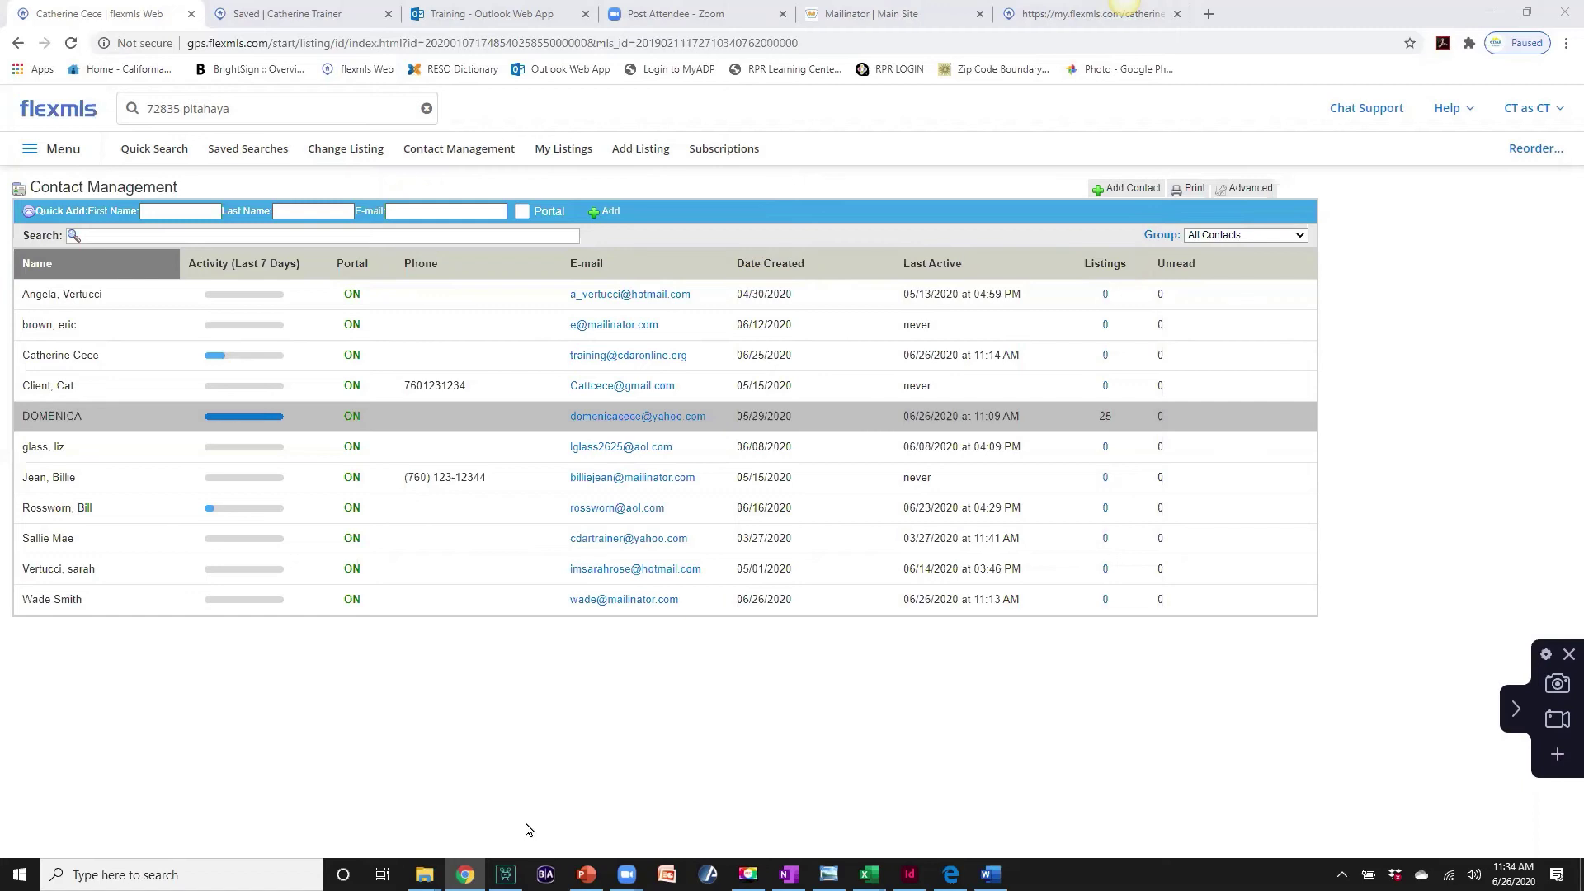
- Review the most active contact's details, then the client portal's saved searches and map
click(453, 152)
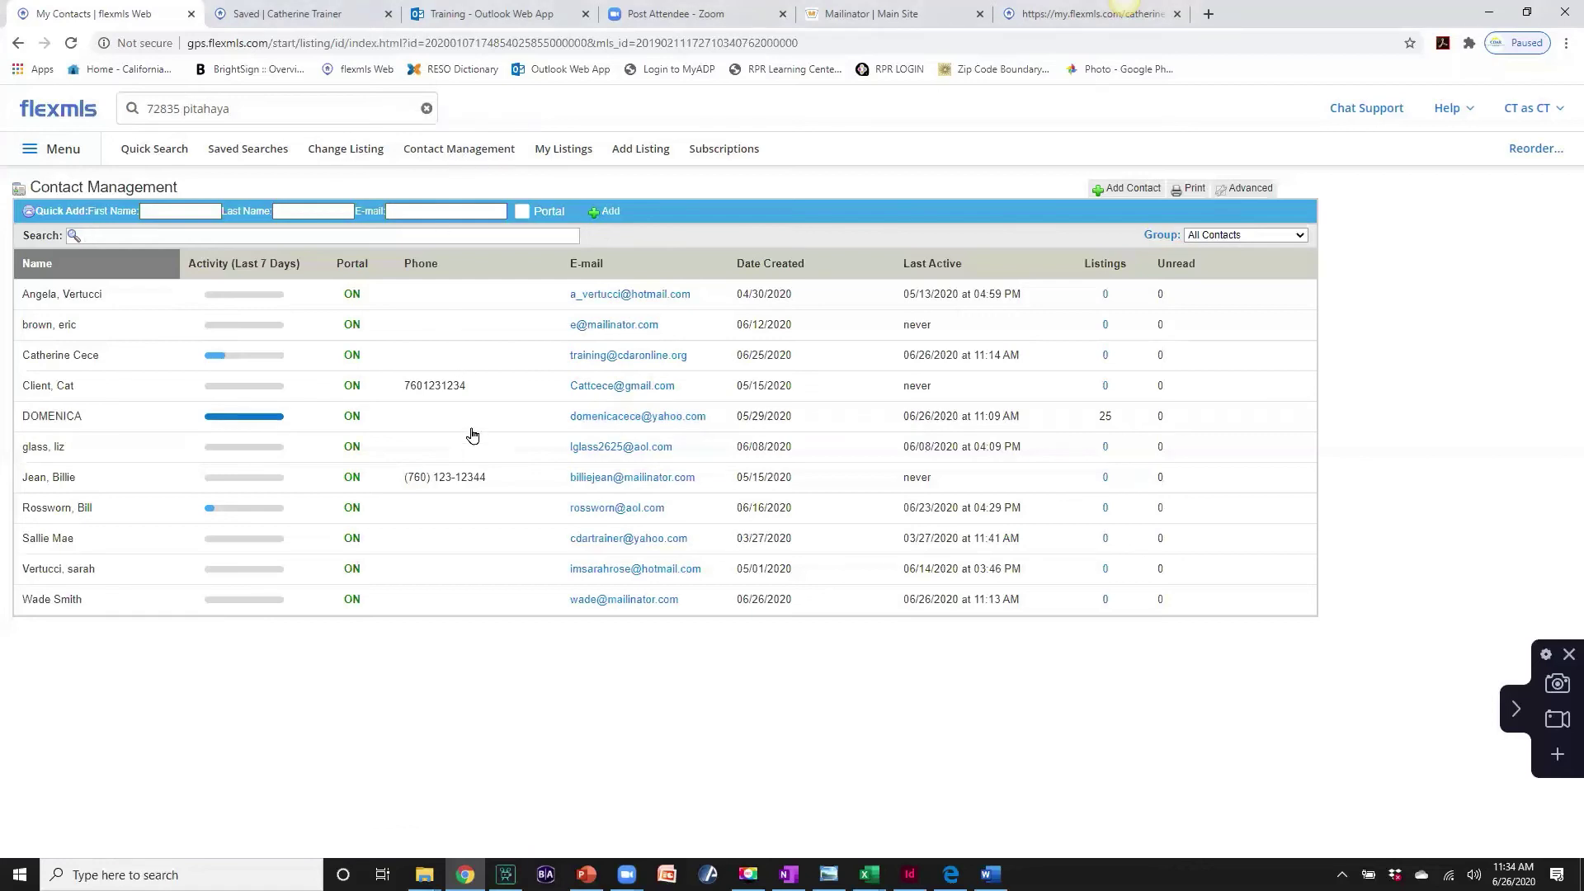
click(55, 419)
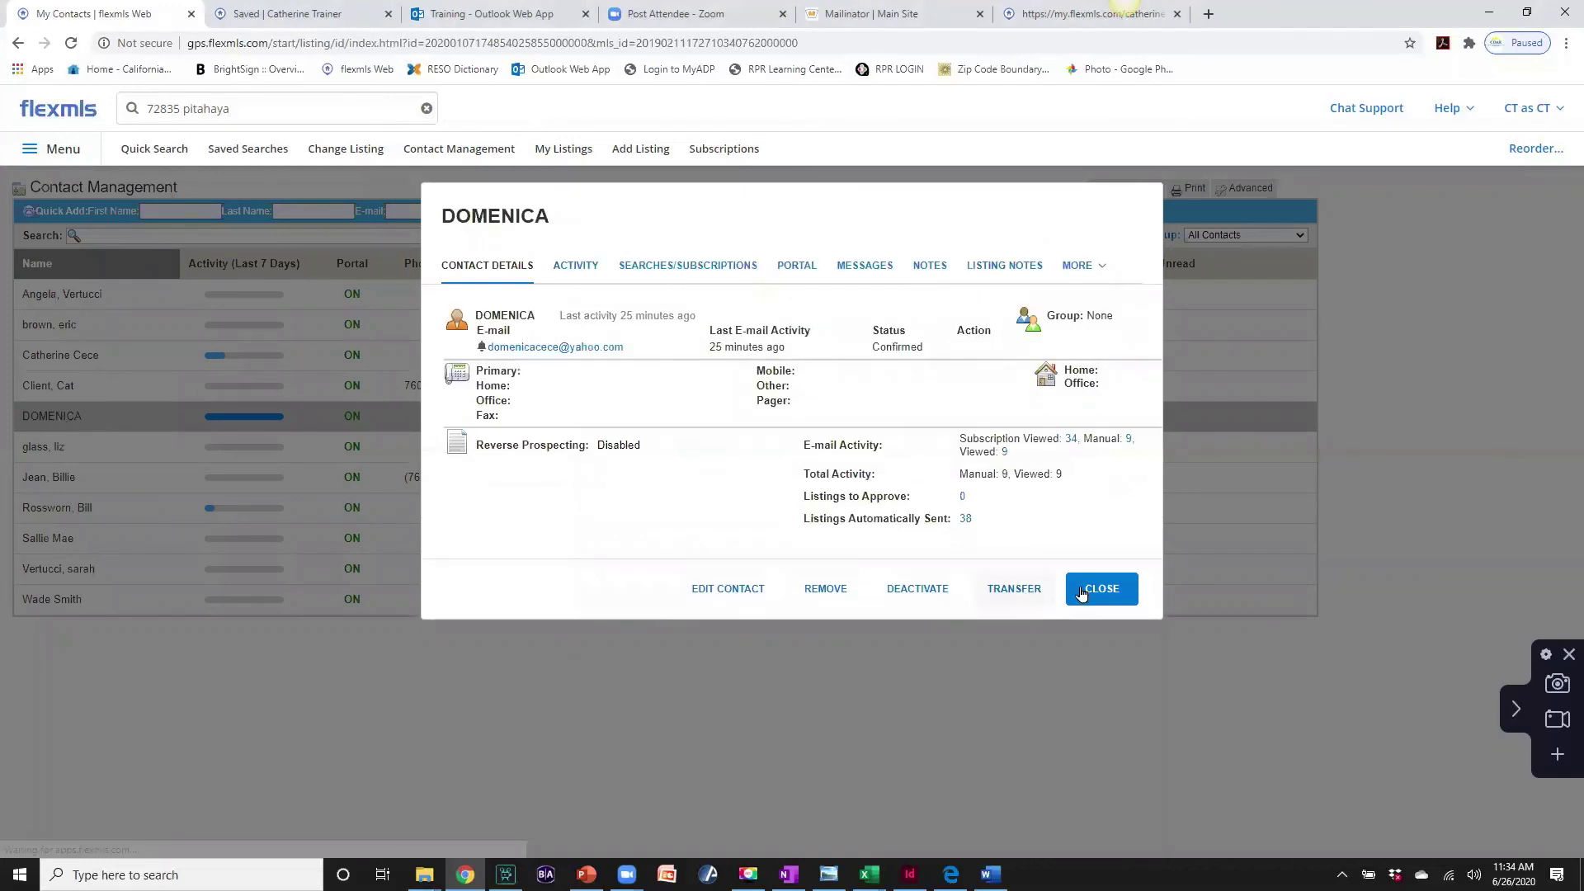
click(1081, 591)
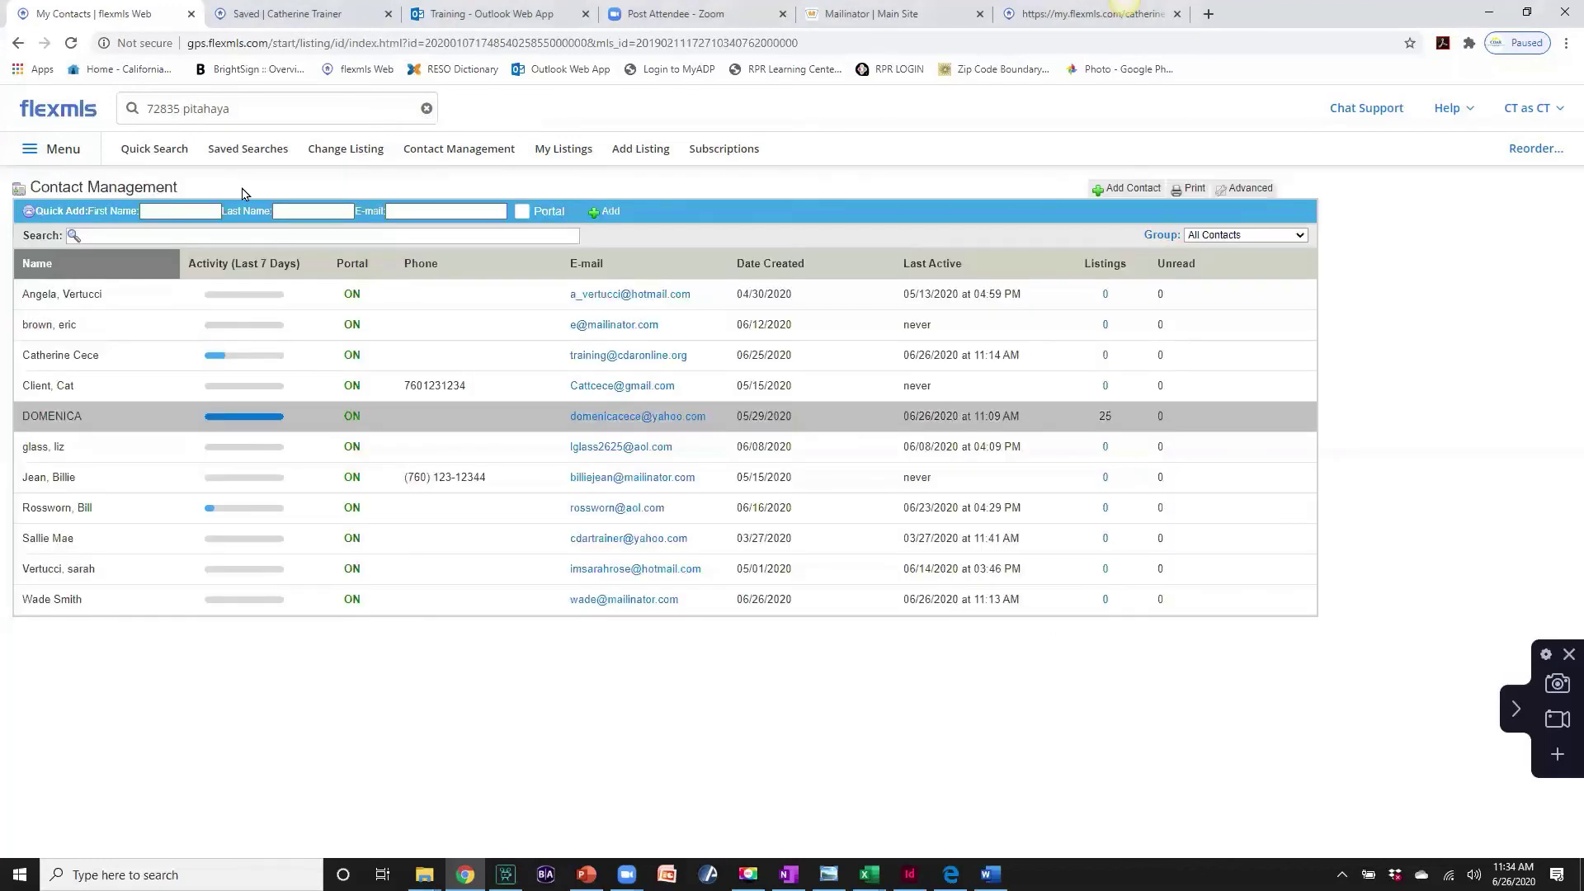
click(295, 15)
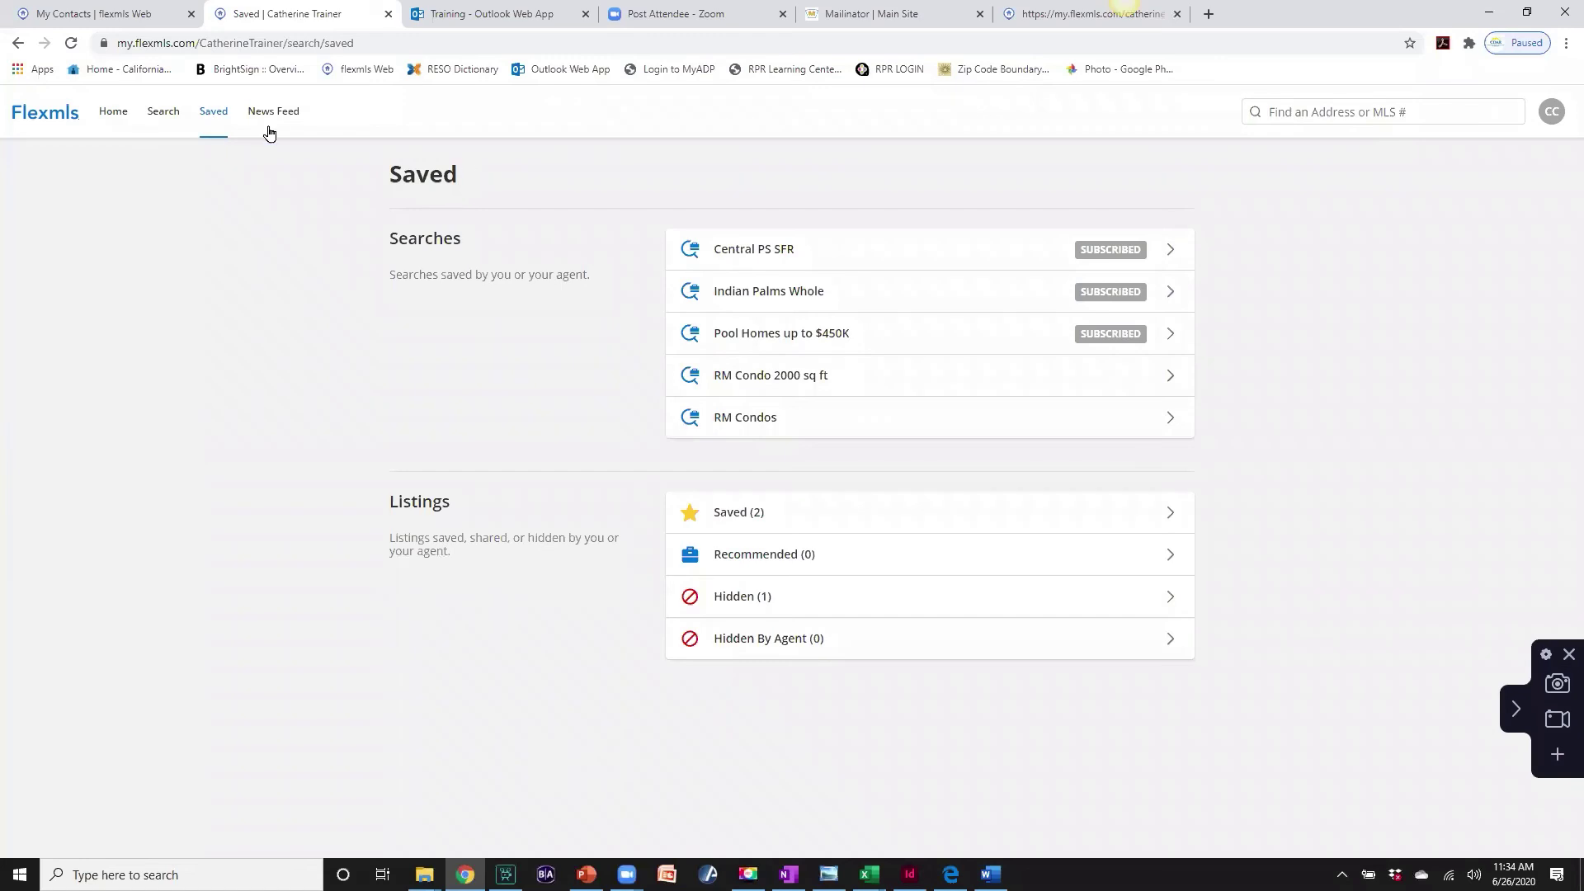
click(161, 116)
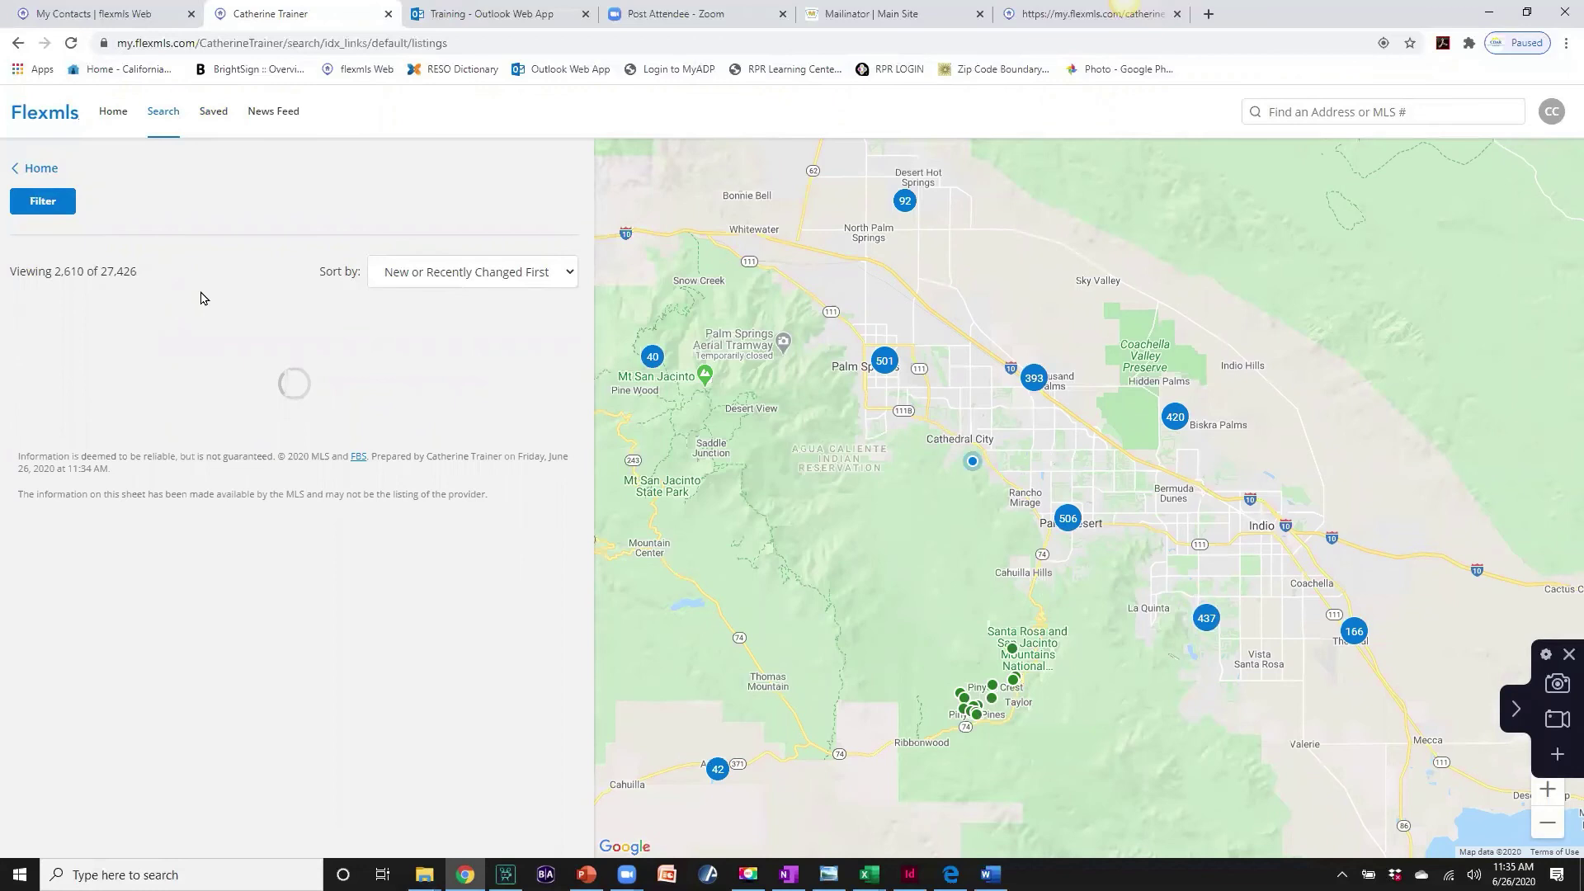
click(212, 113)
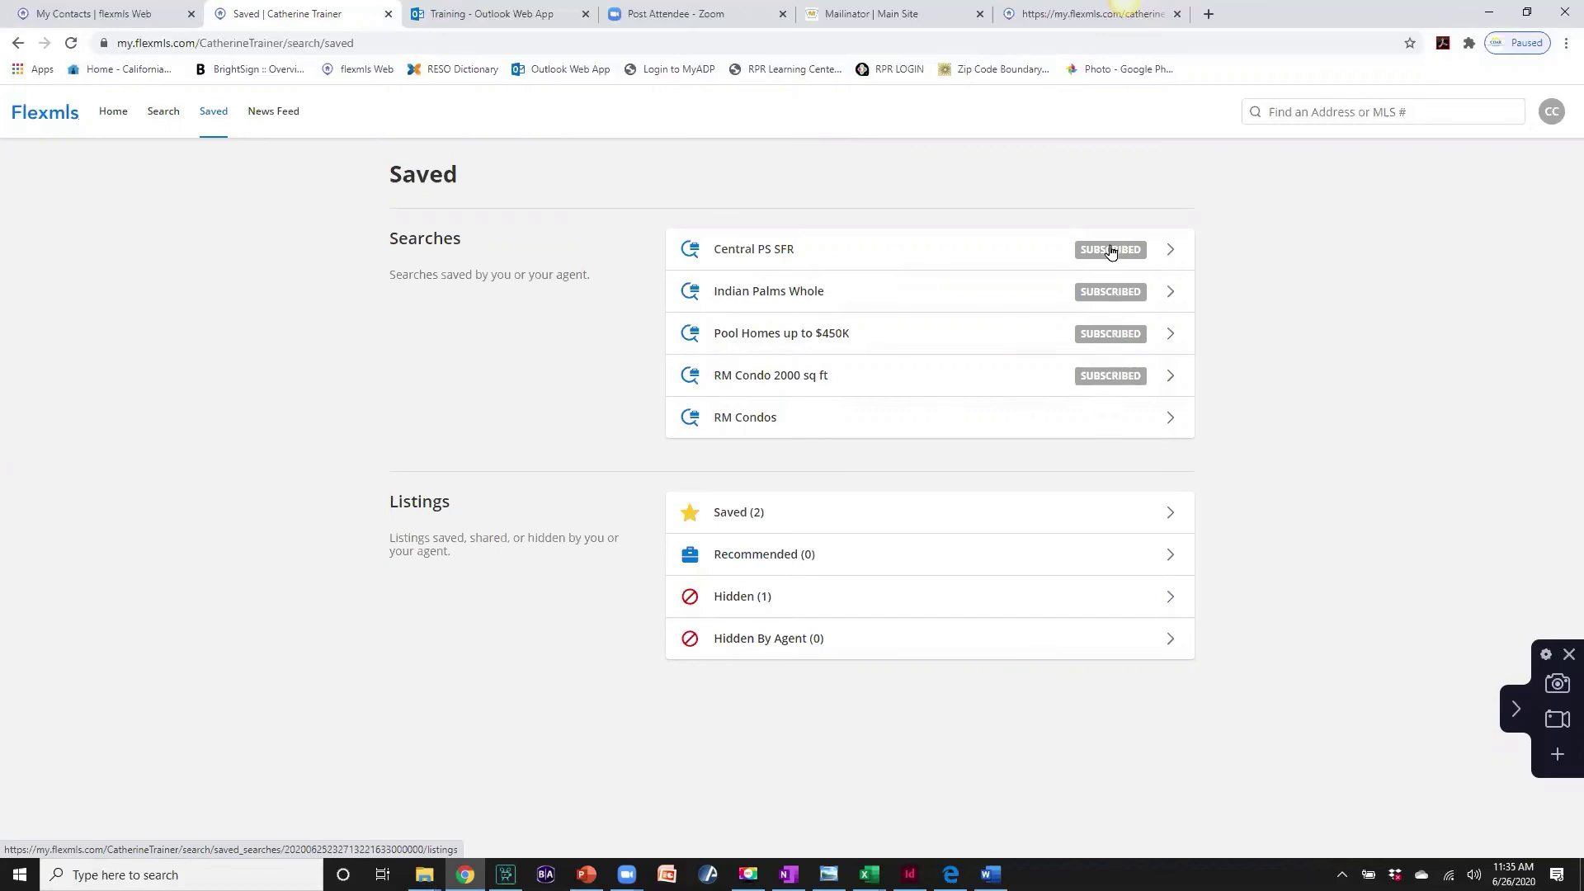
click(142, 16)
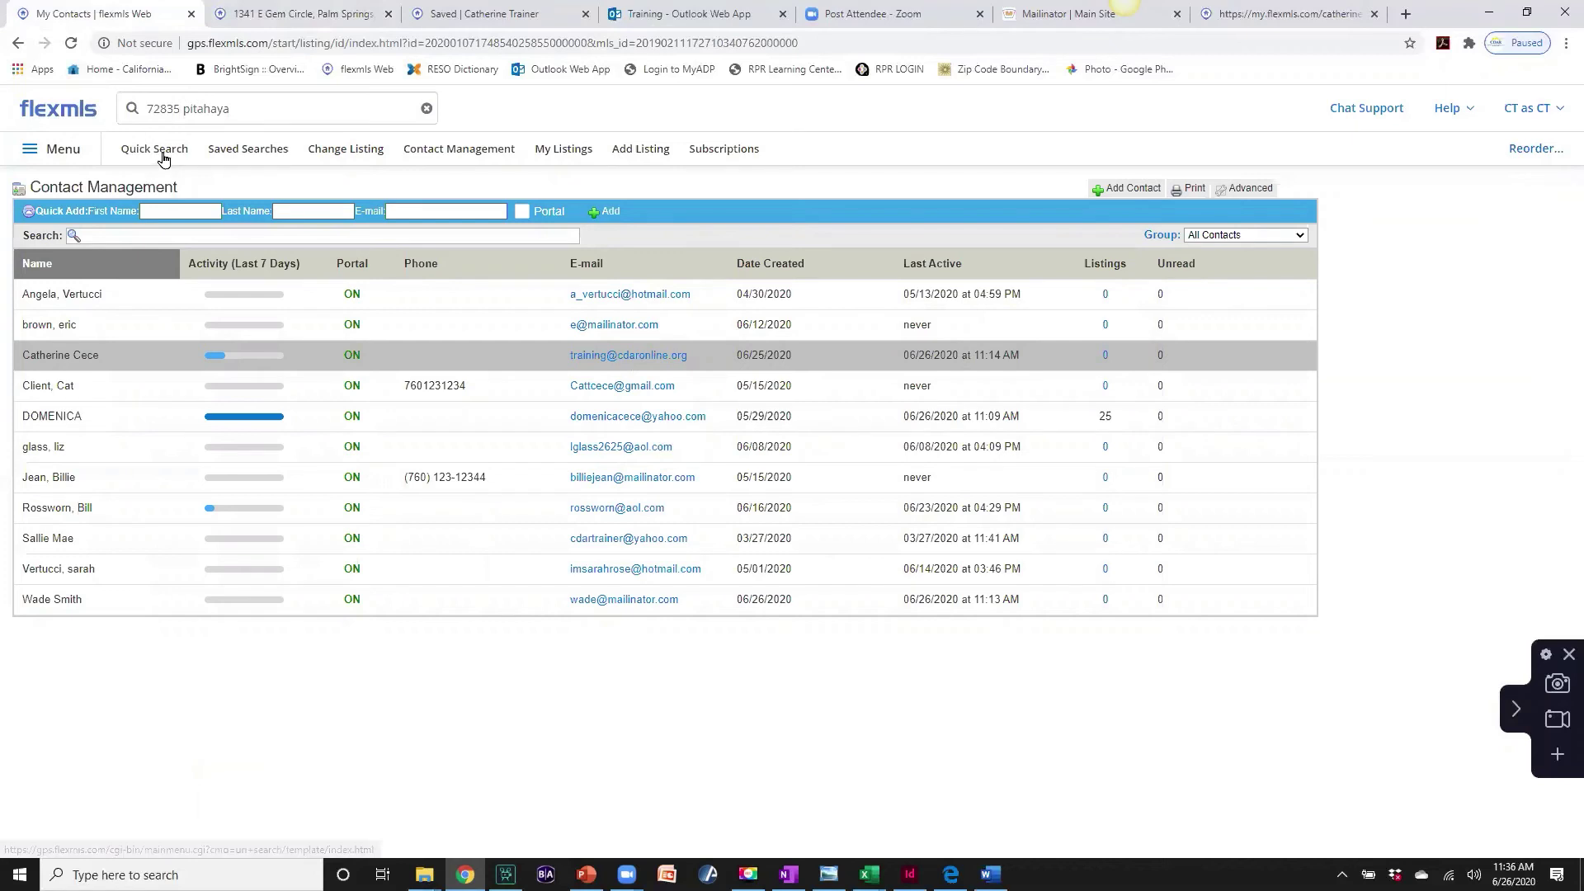
- Start a residential quick search for private-pool homes priced up to 550,000
click(162, 151)
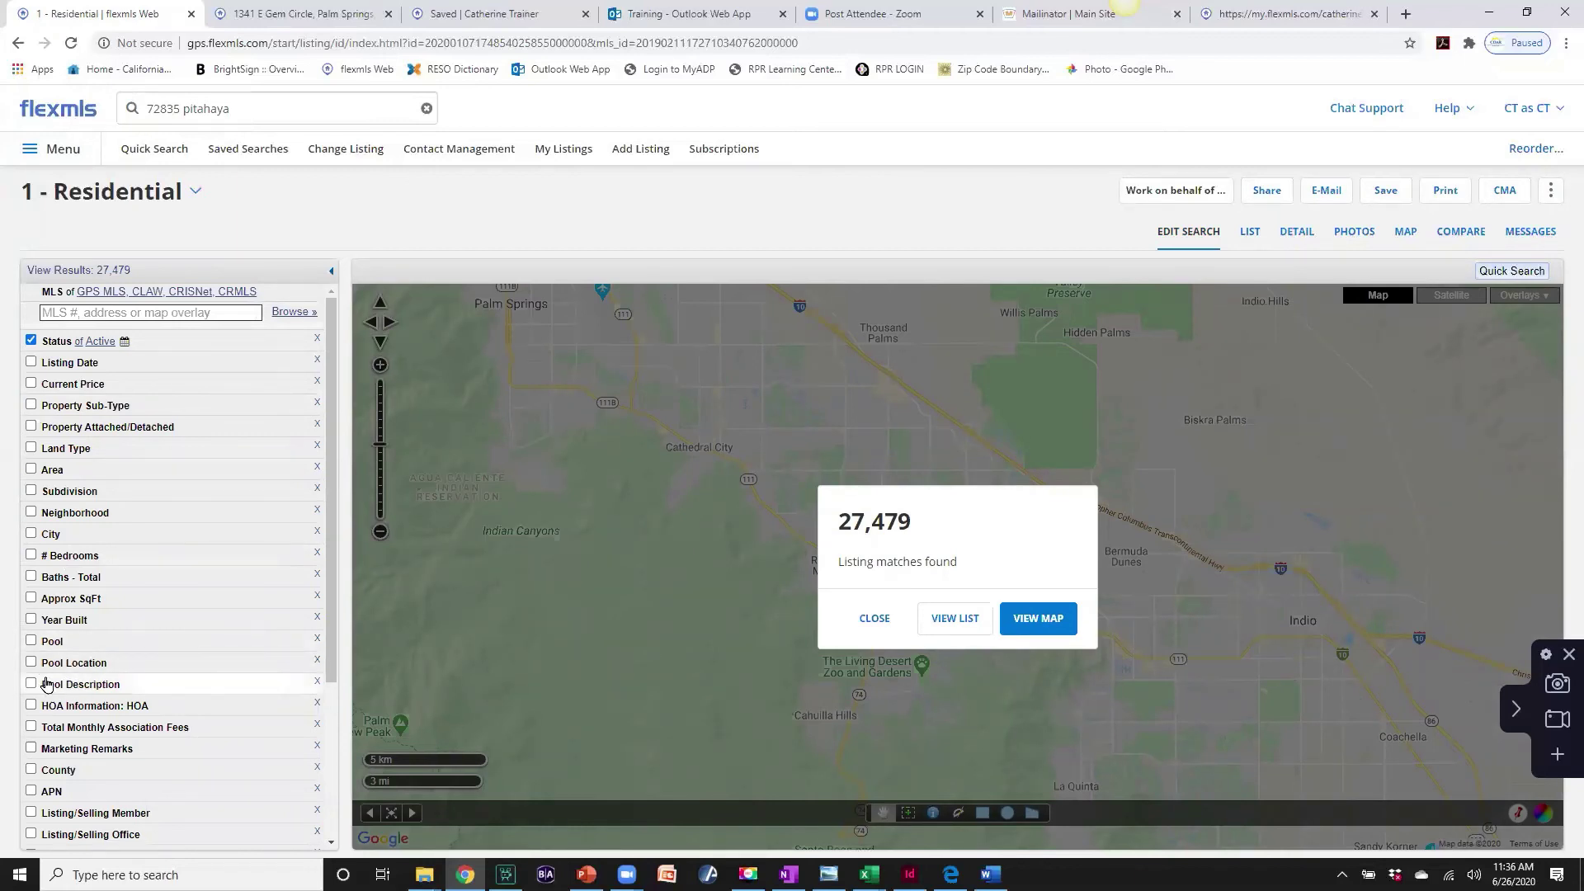
click(50, 667)
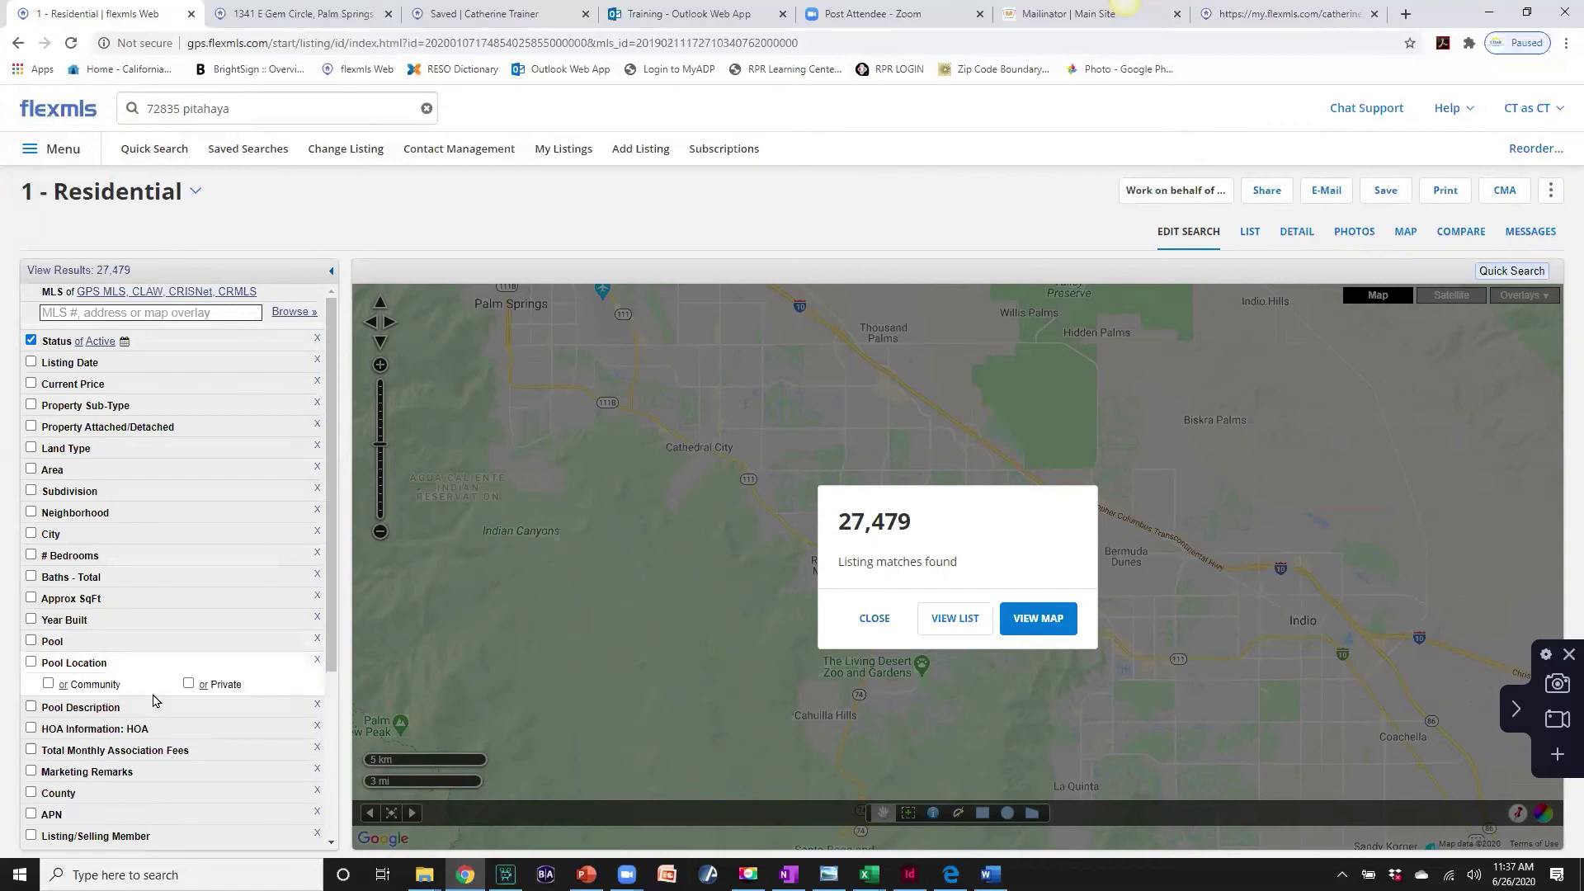
click(189, 683)
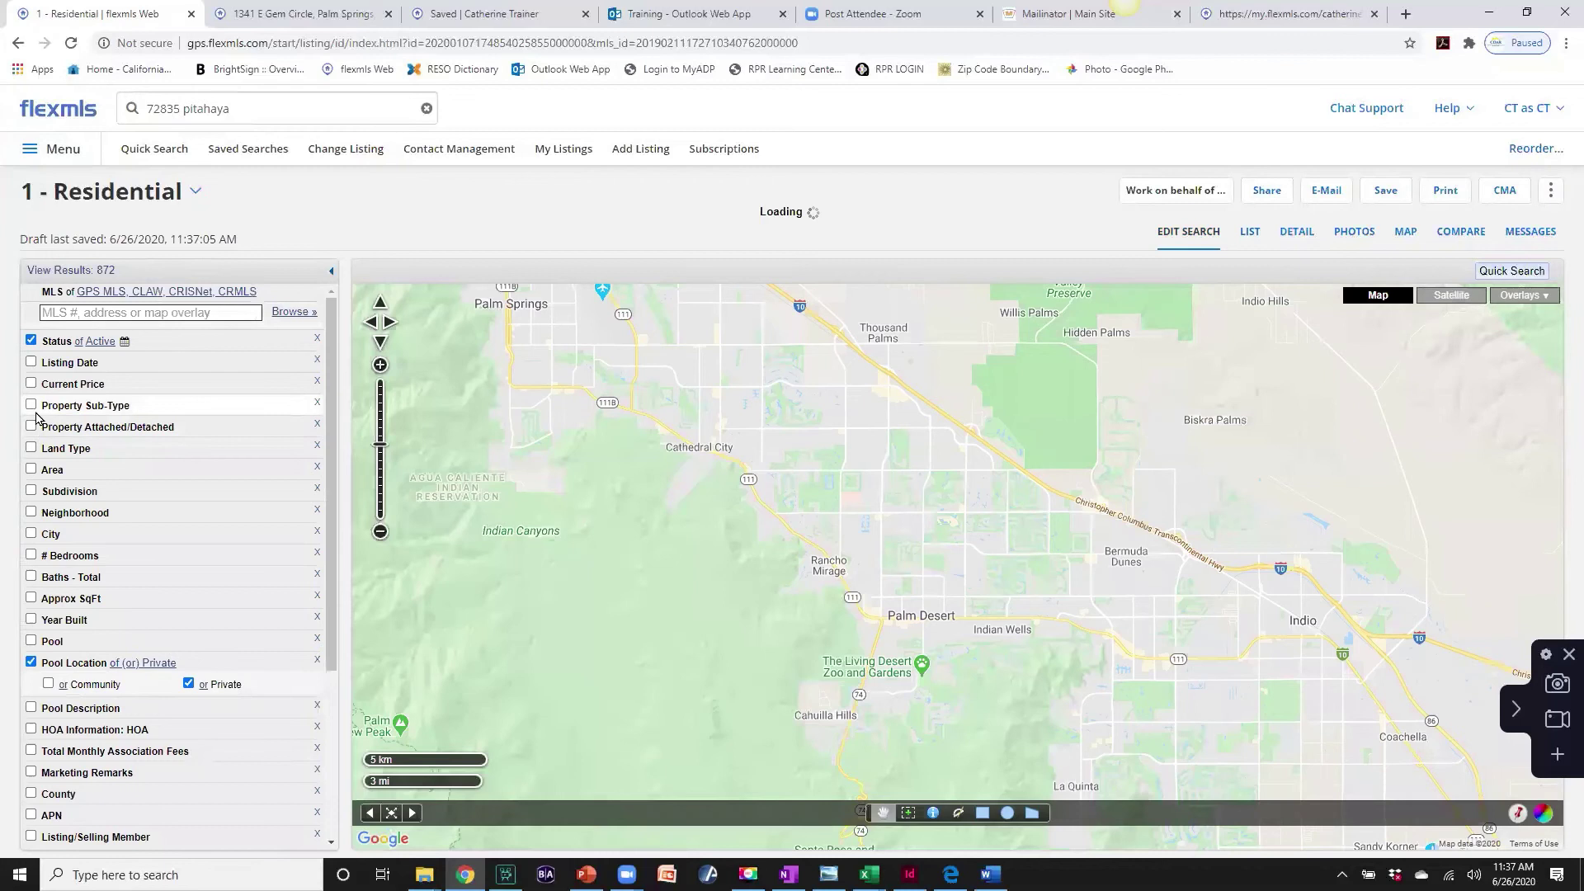
click(30, 383)
click(211, 403)
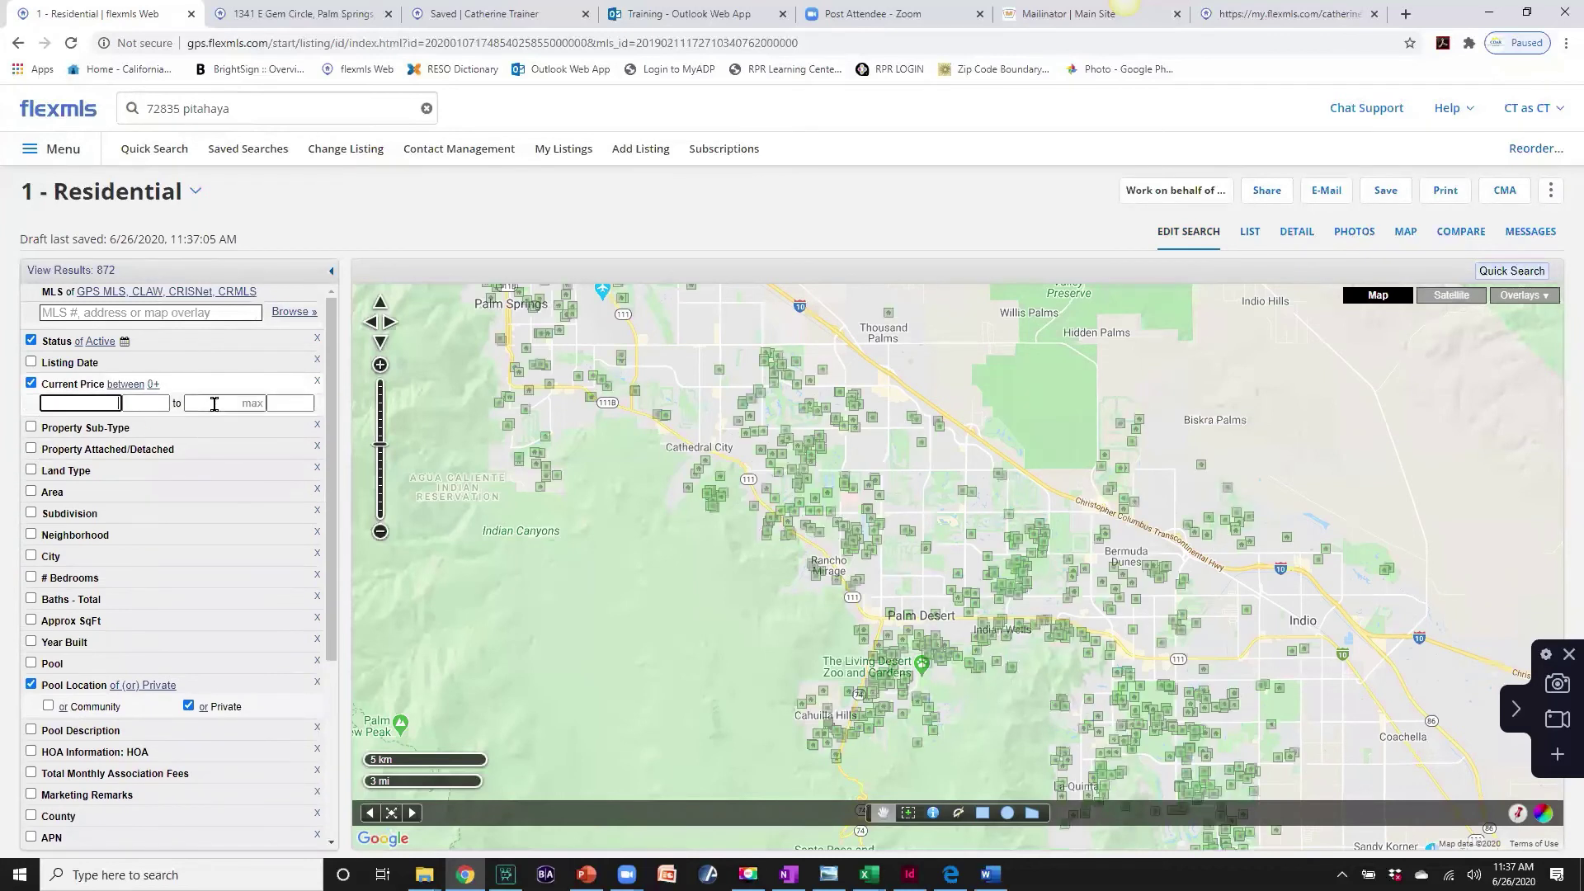
text(5)
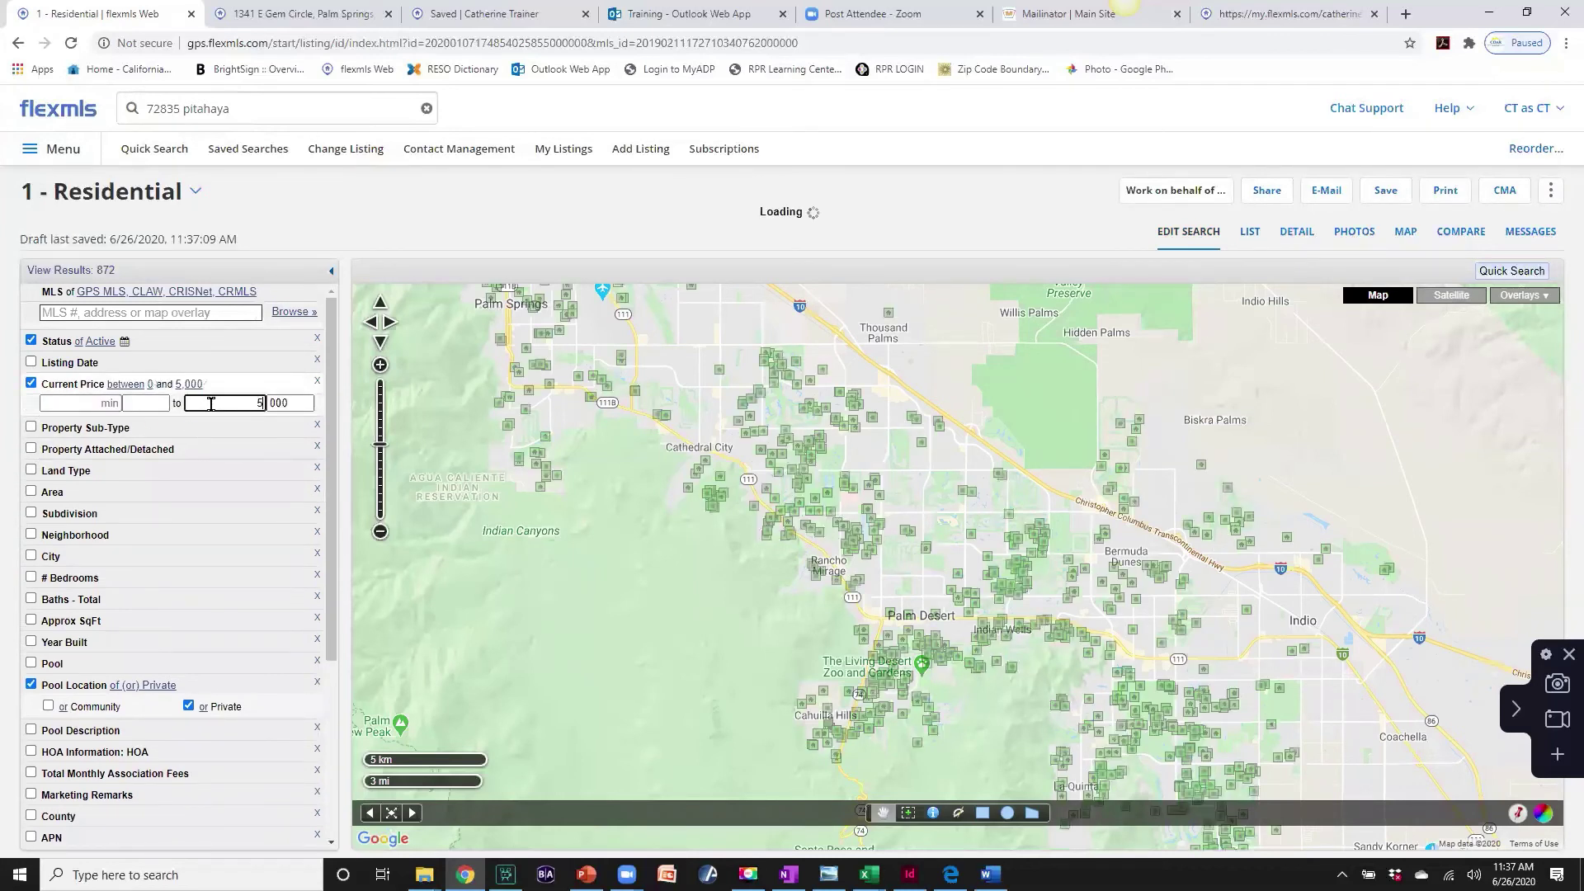
text(50)
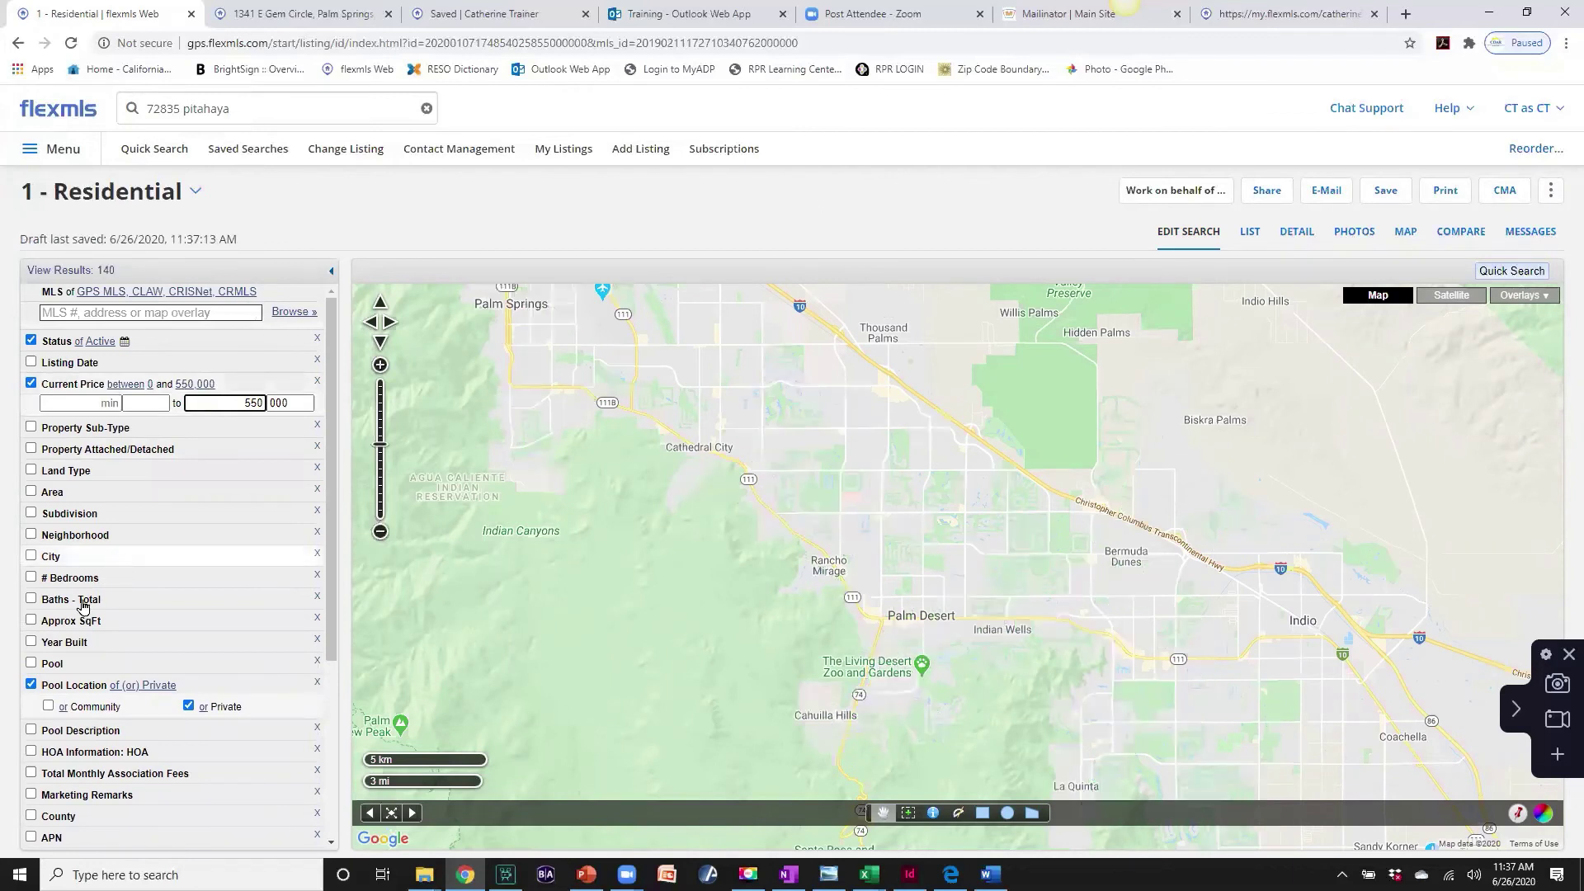
- Limit the search to the cities Palm Desert and La Quinta
click(33, 557)
click(50, 578)
text(palm desert)
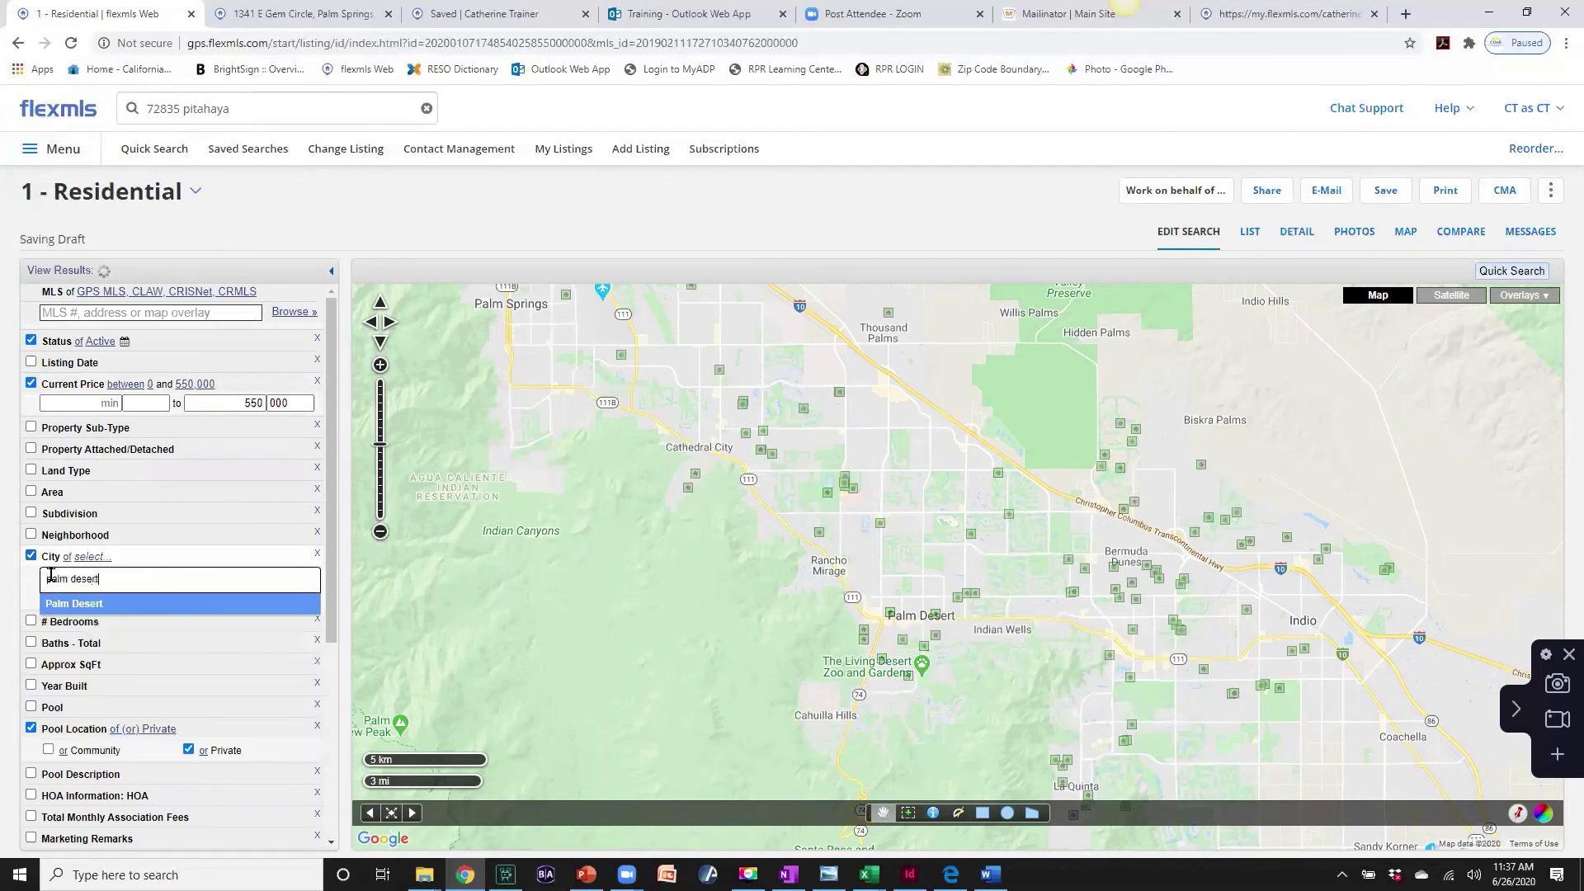
key(Return)
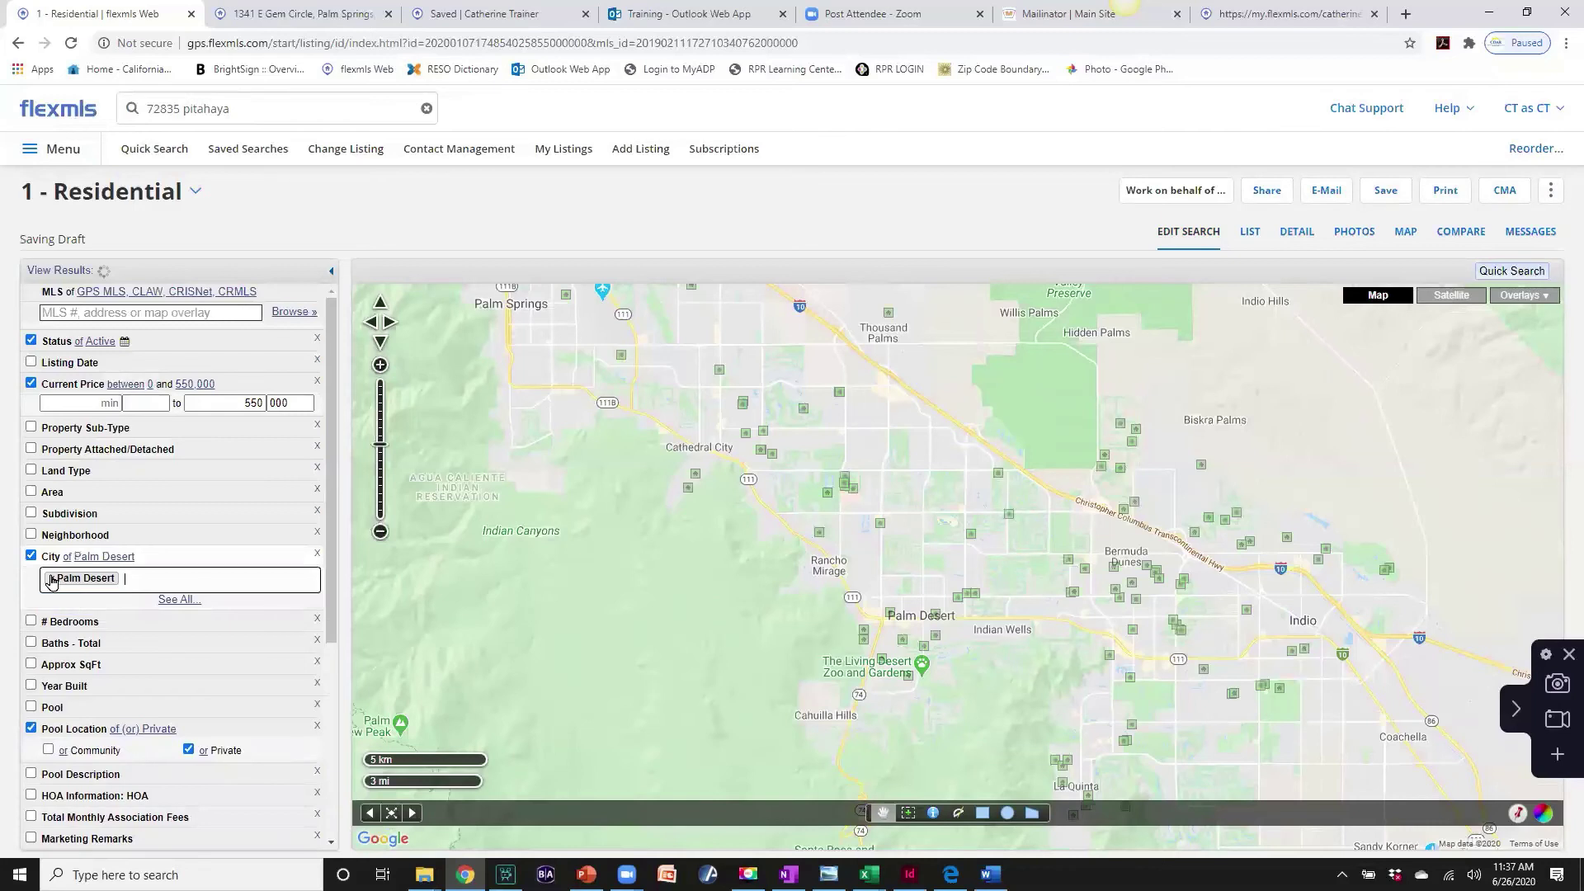
text(la)
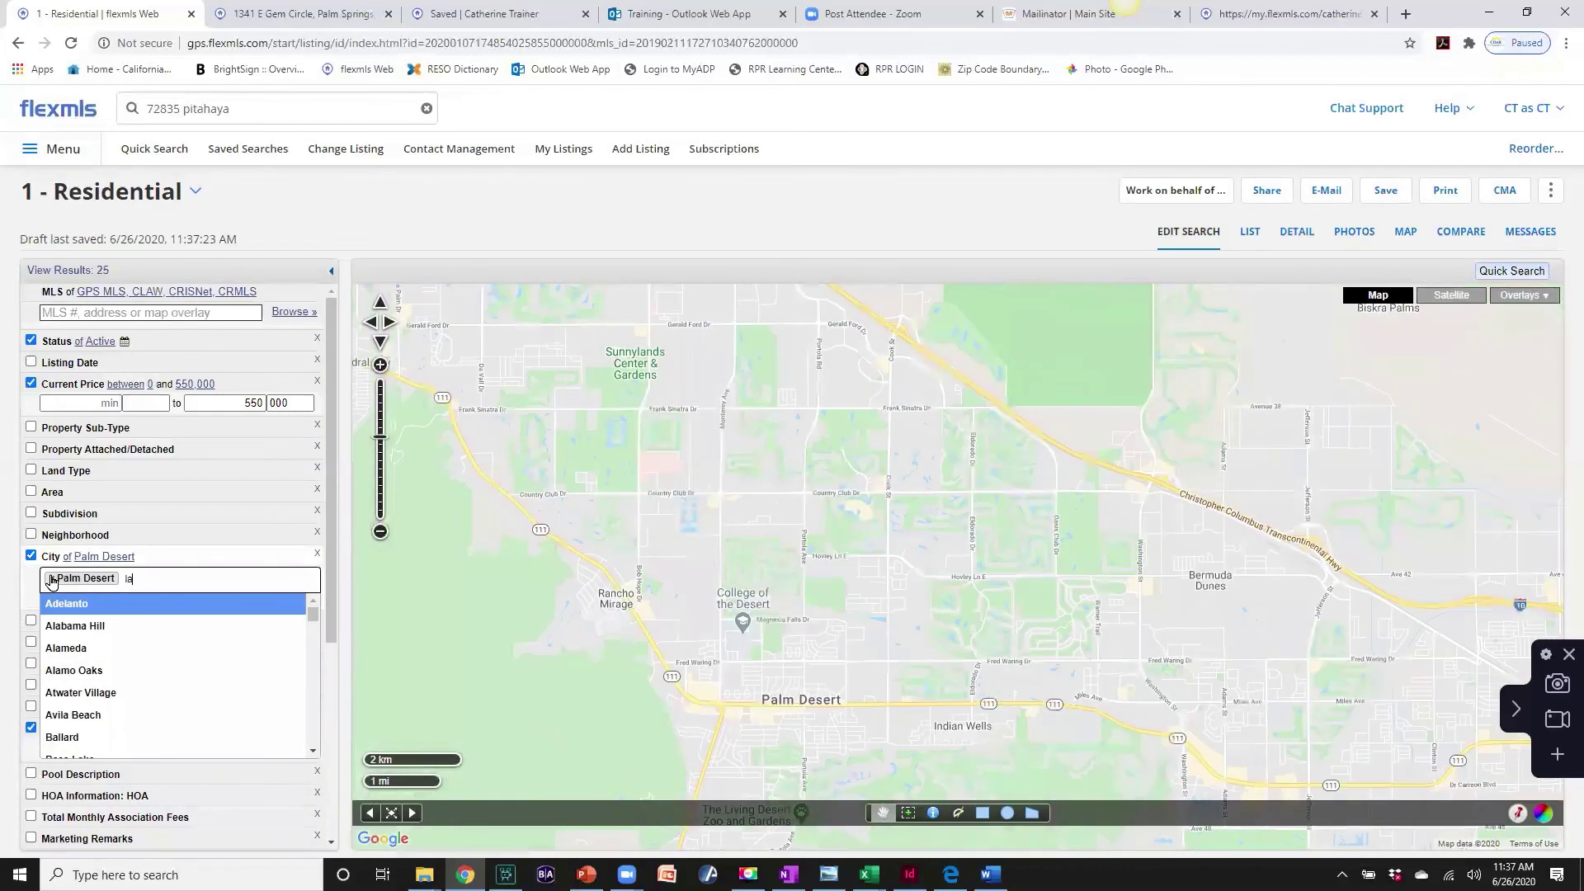
text( quinta)
click(64, 605)
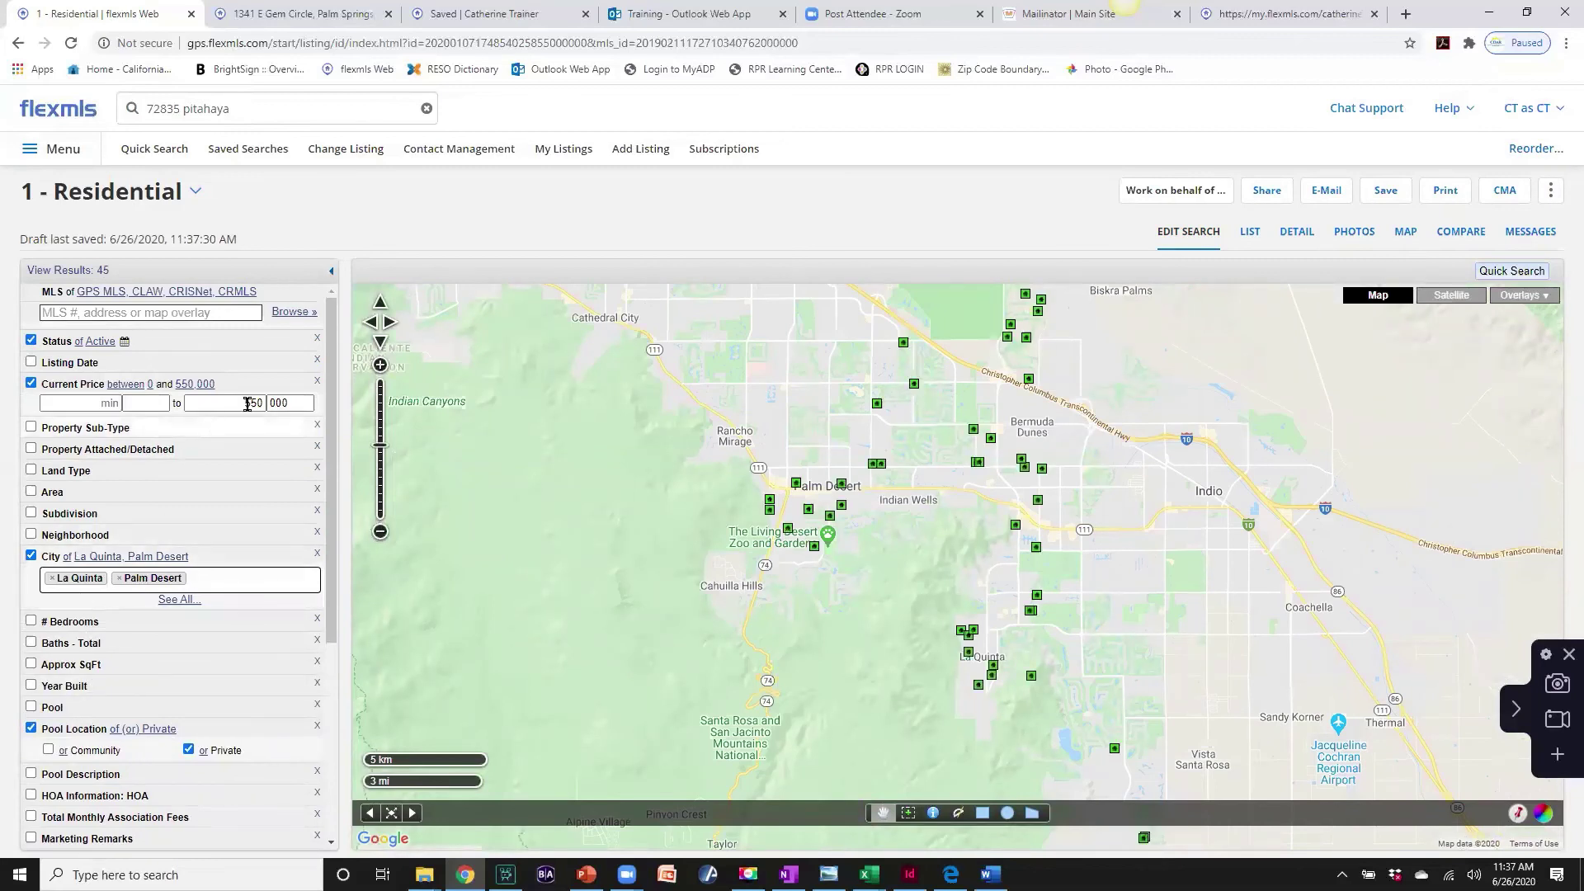
- Require at least 3 bedrooms and 2000 square feet
scroll(202, 529, down, 1)
scroll(165, 527, down, 2)
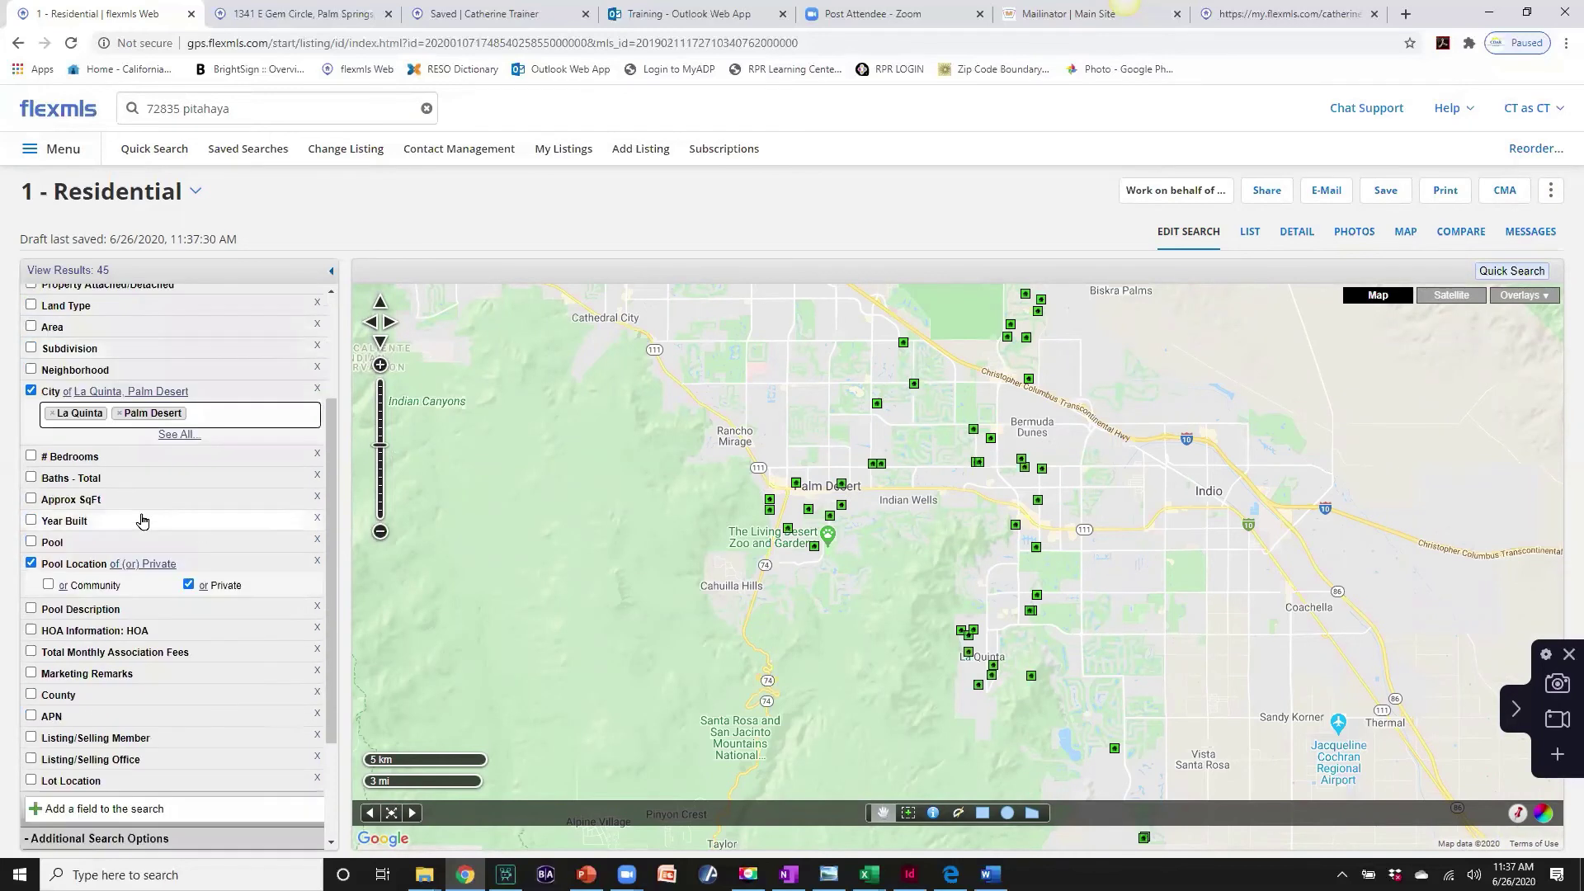
scroll(42, 462, down, 1)
click(31, 374)
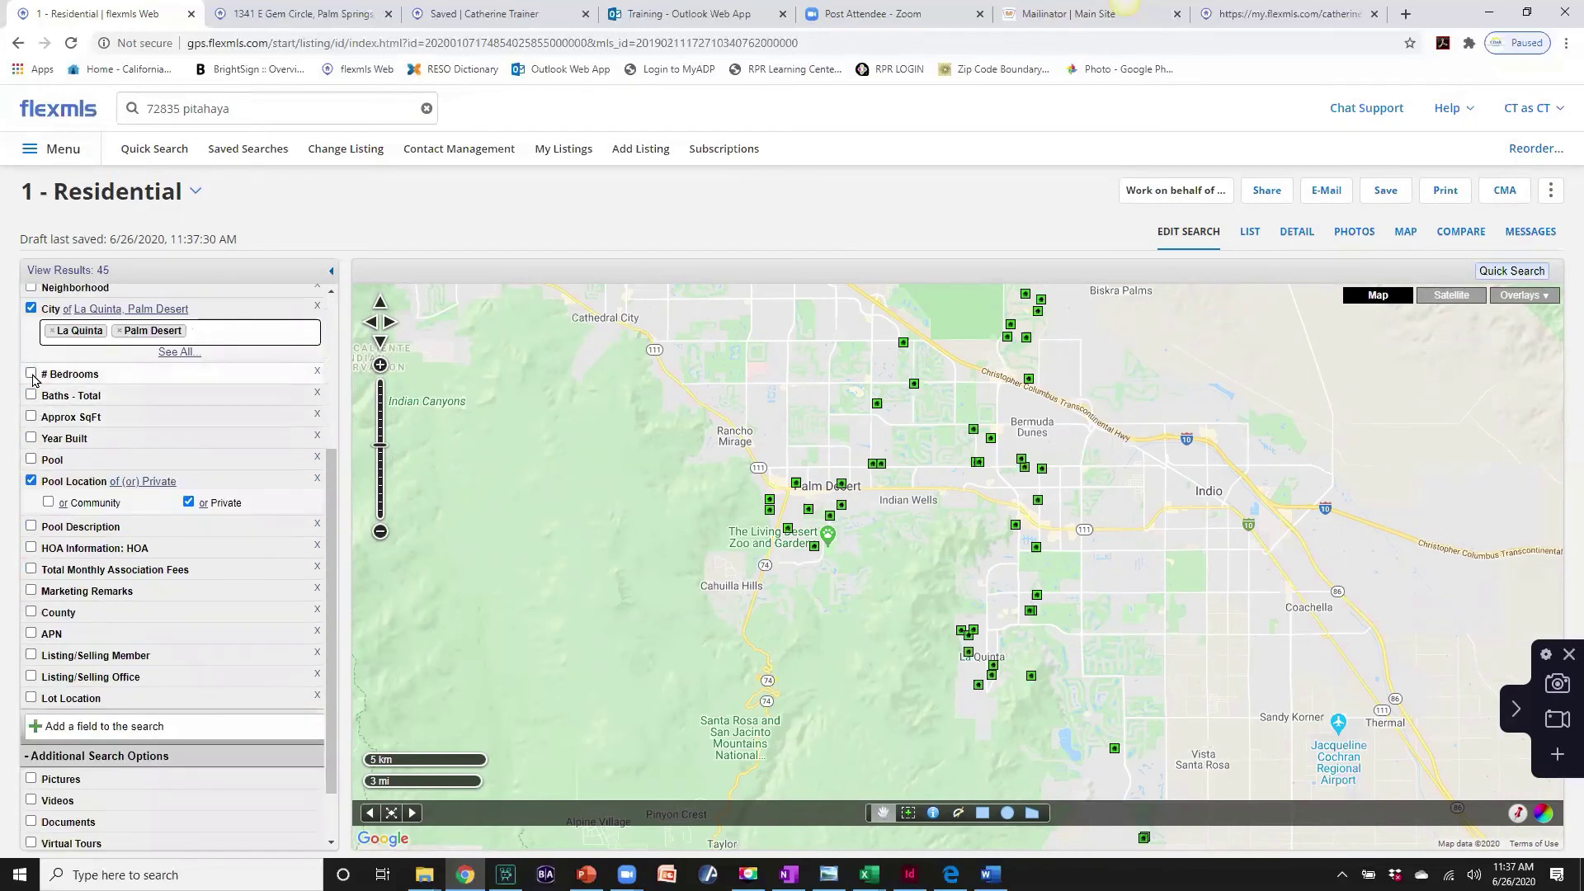
text(3)
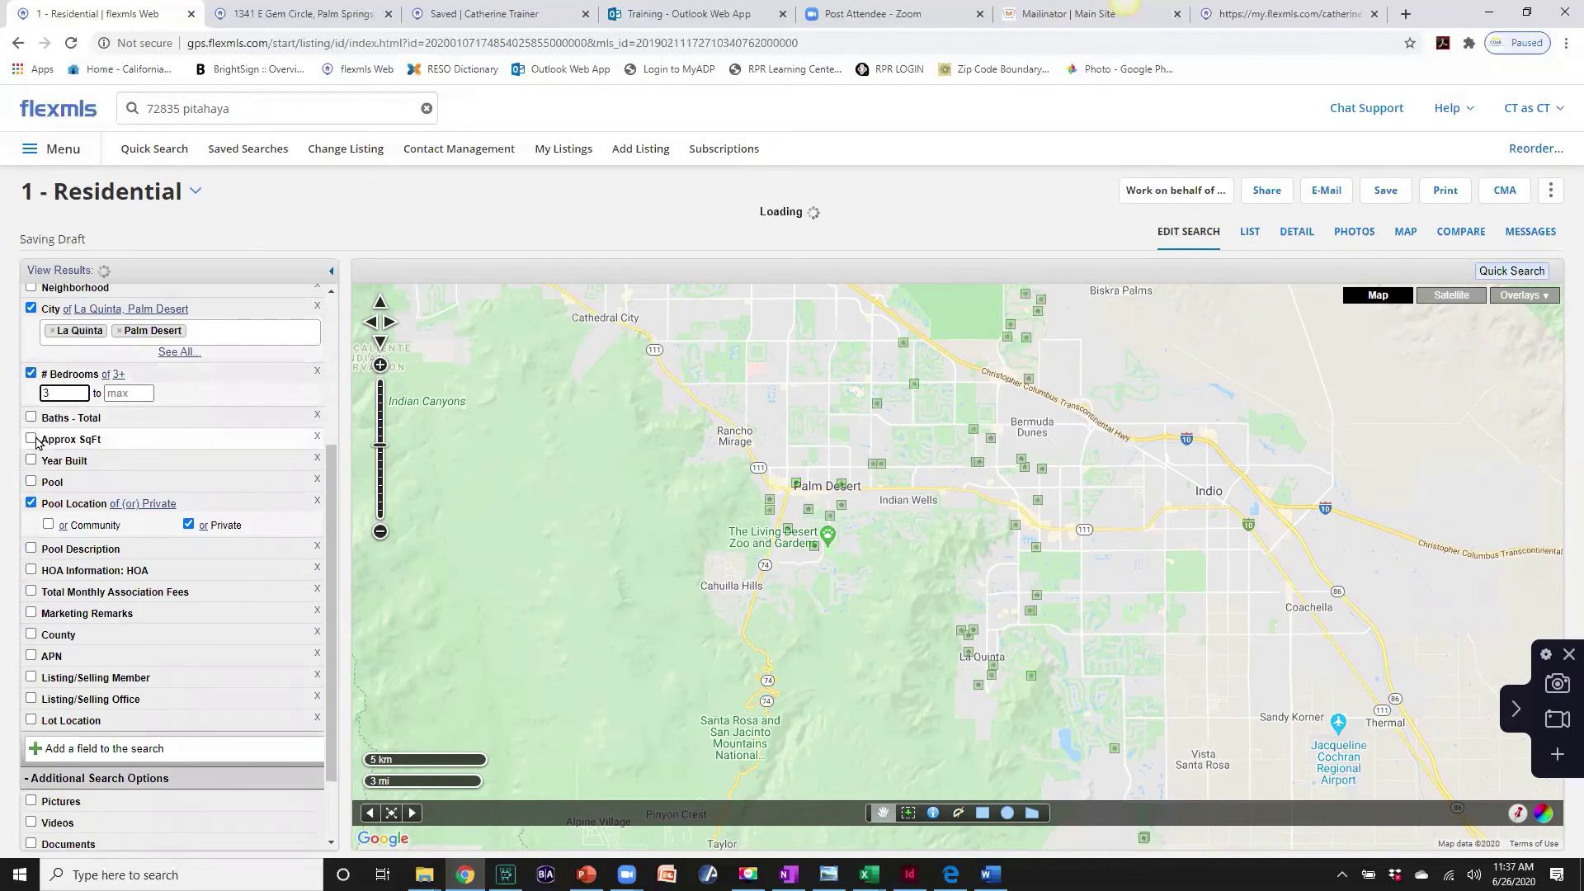
click(30, 438)
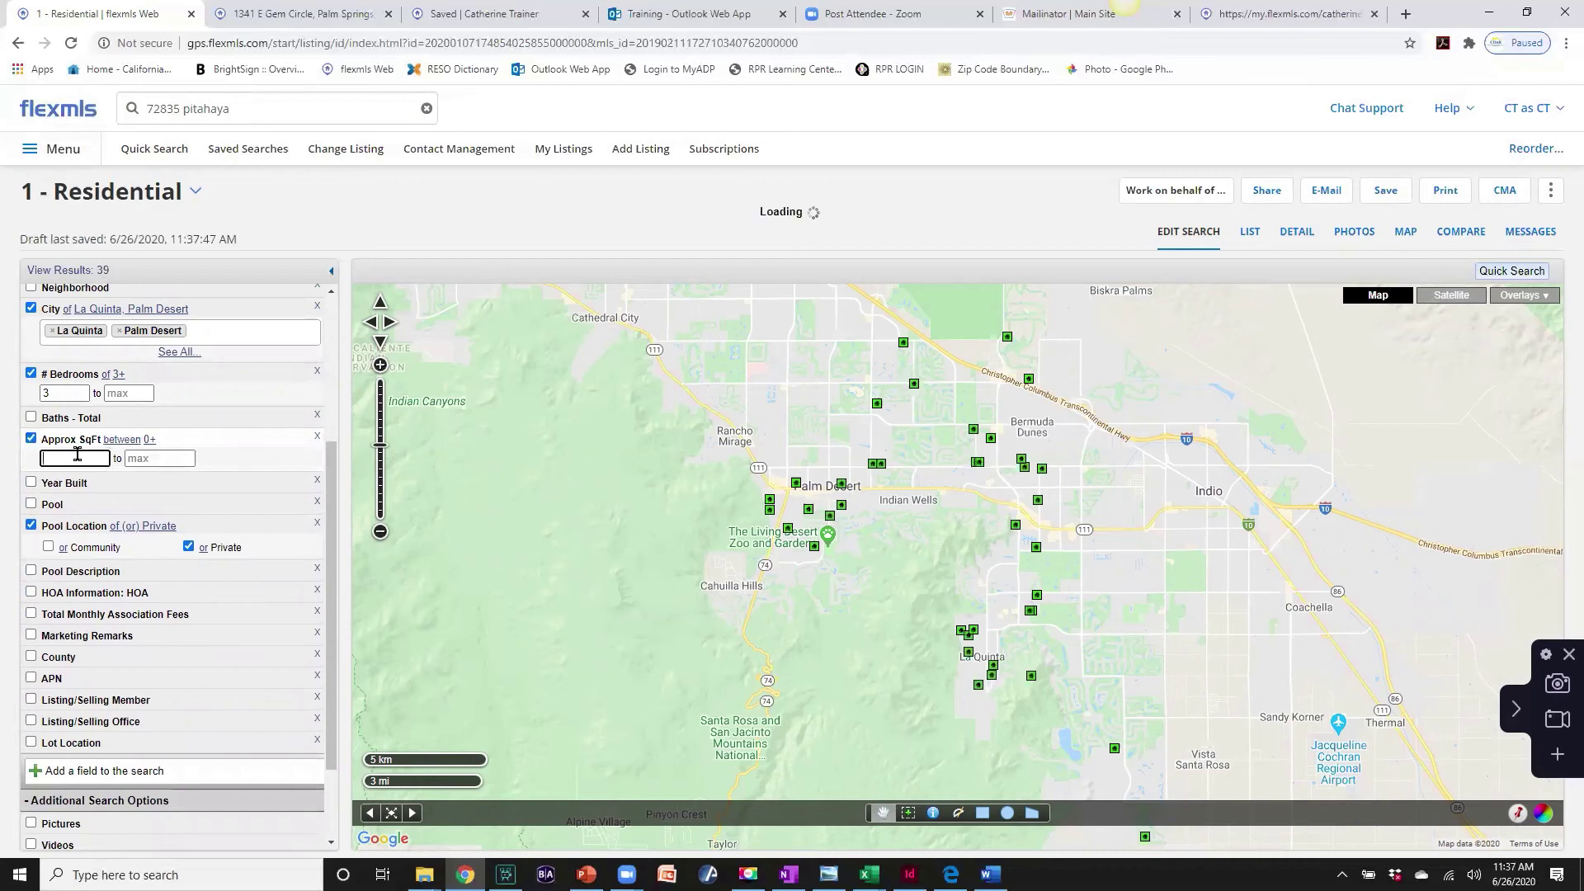
text(2000)
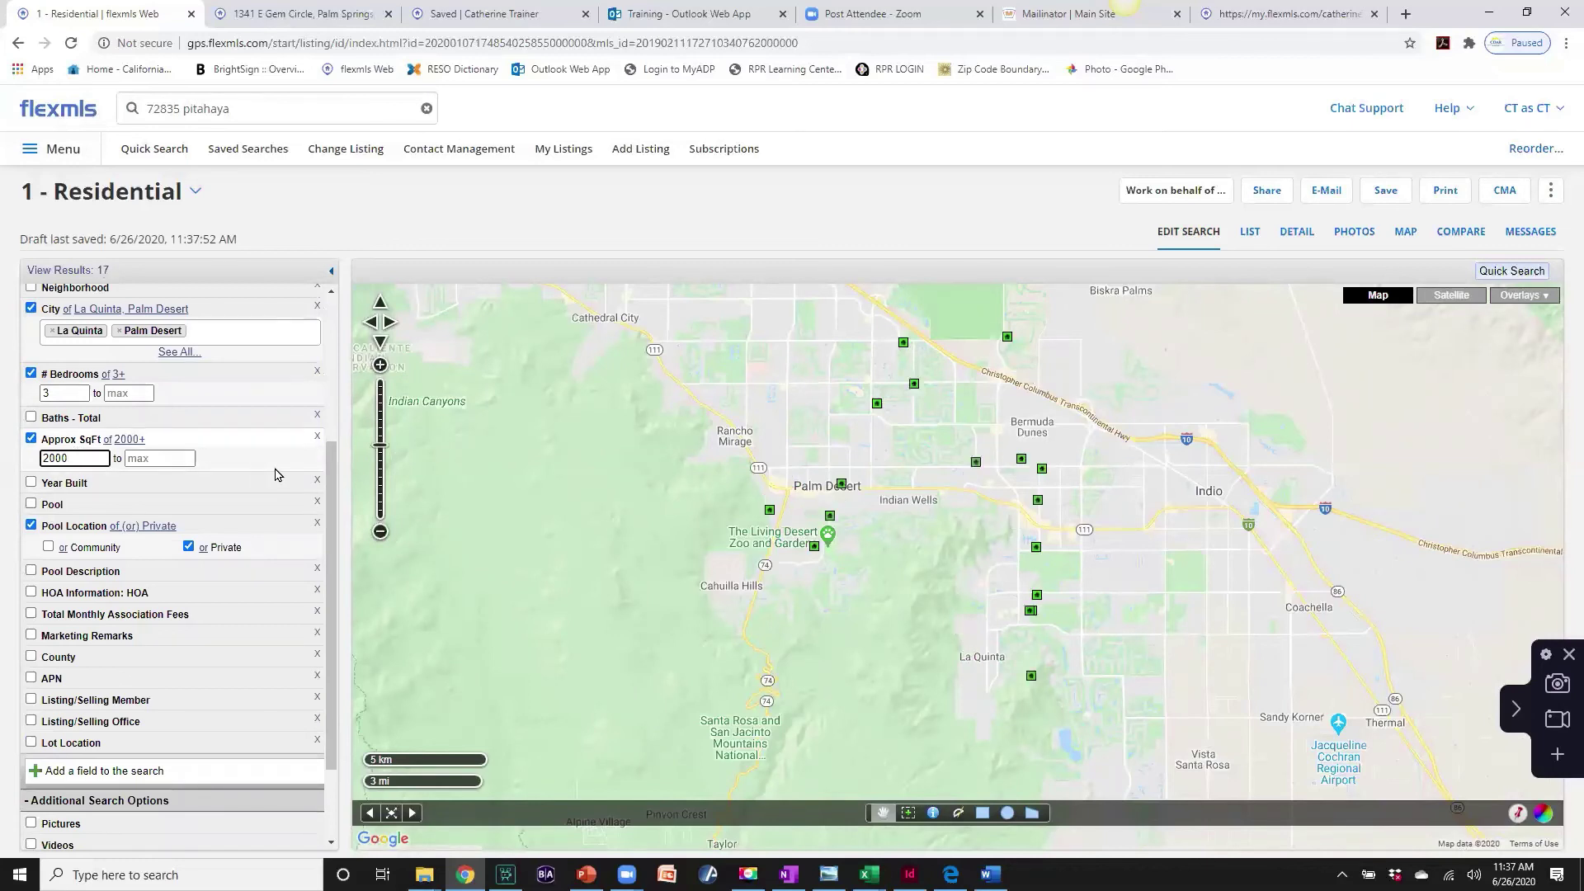
scroll(275, 475, up, 3)
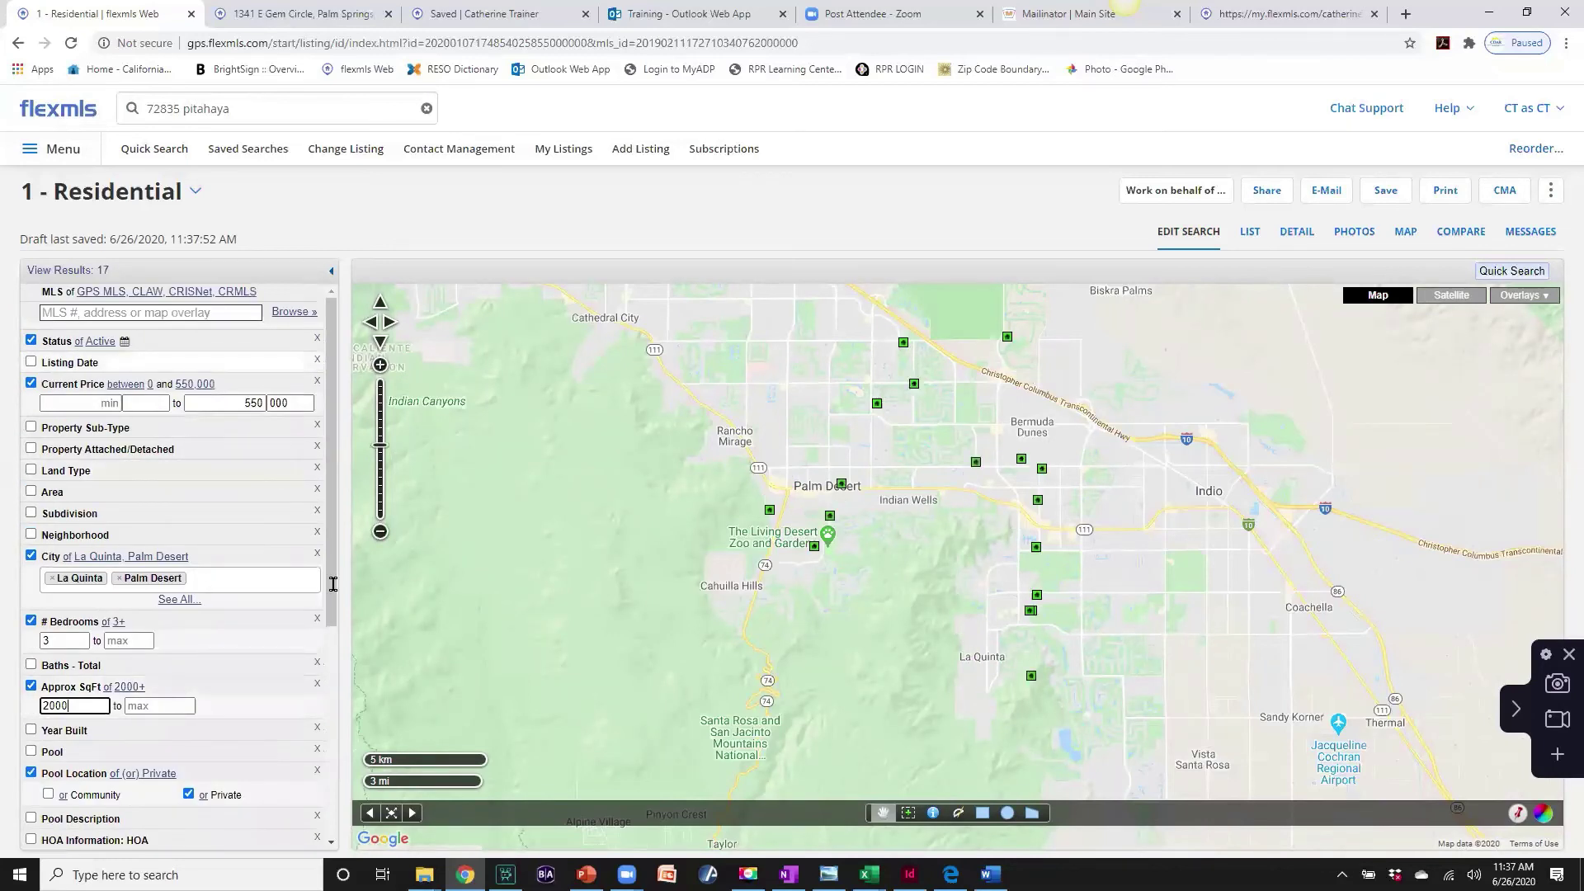
- Compare the detail and list views of the 17 results, then show photos of the second and third listings
click(1296, 233)
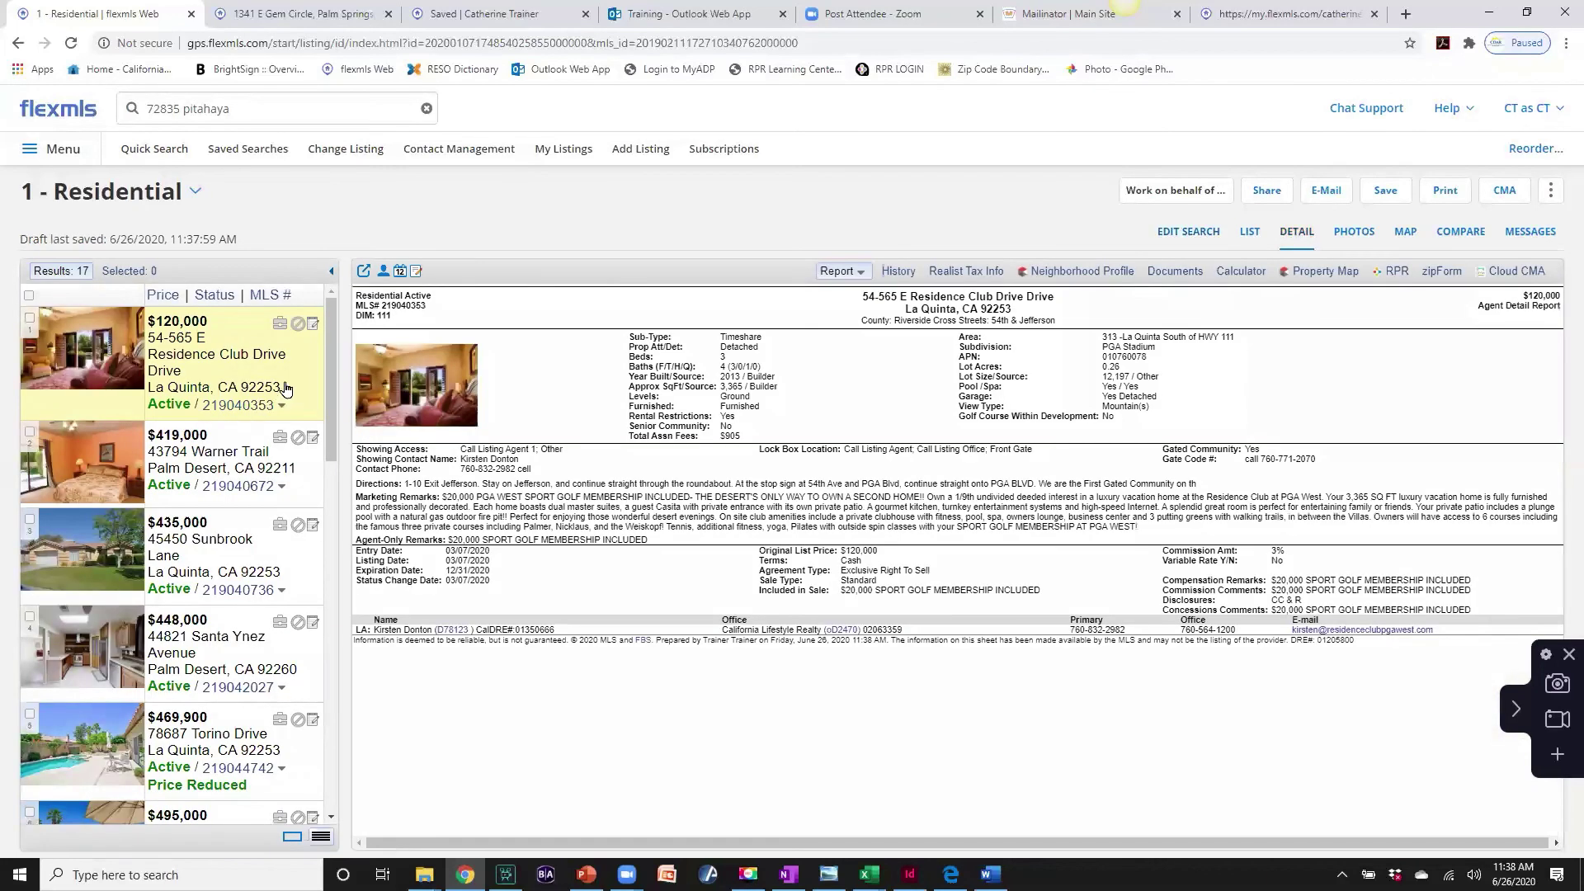
click(1251, 234)
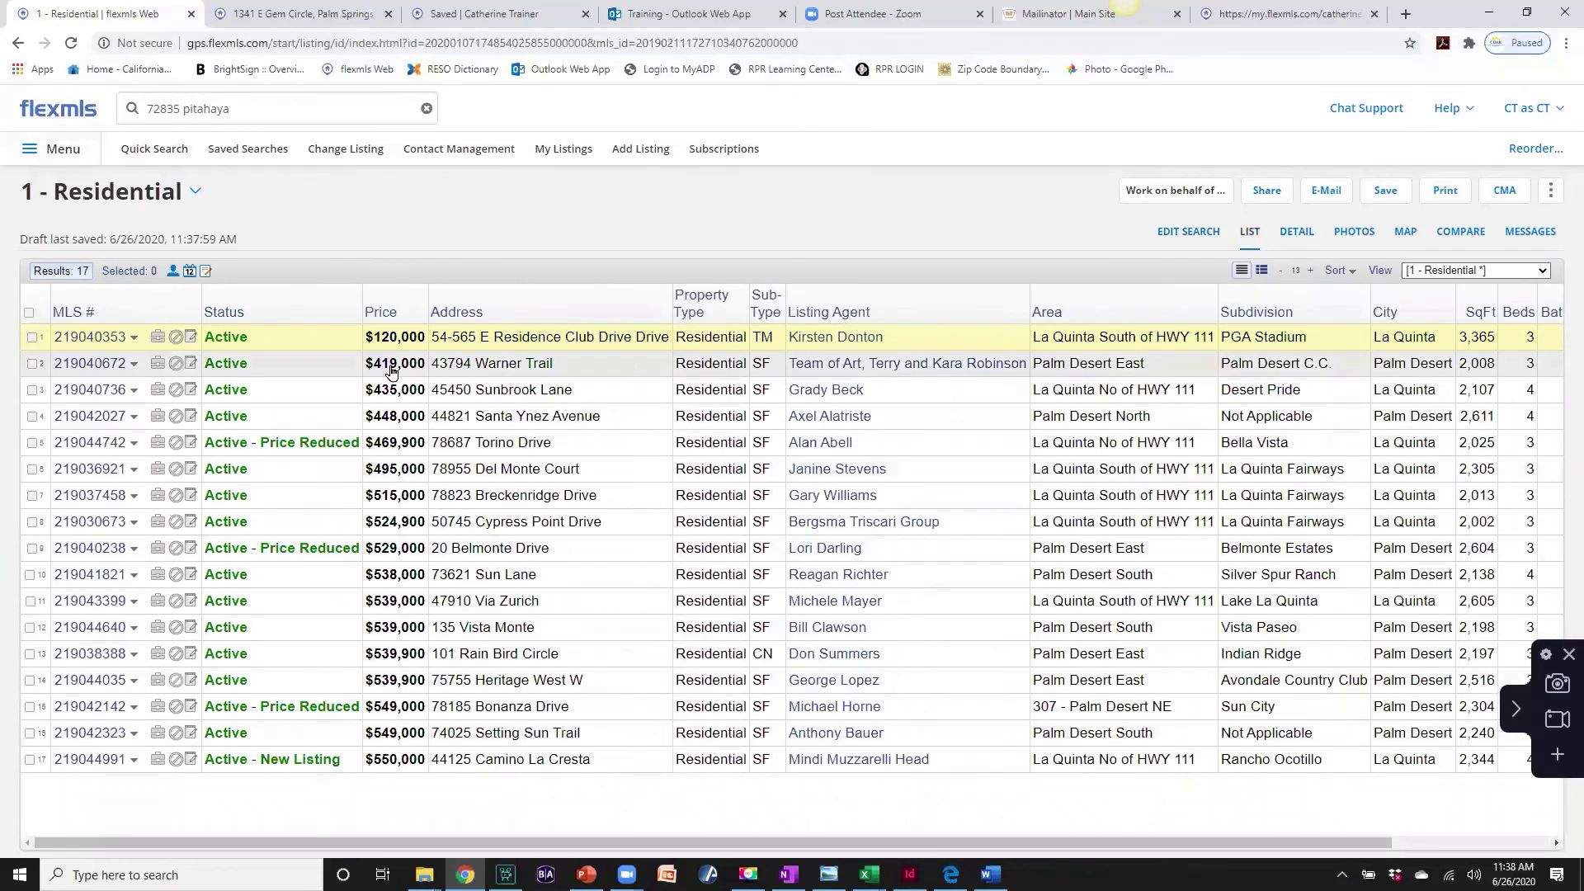
click(1293, 238)
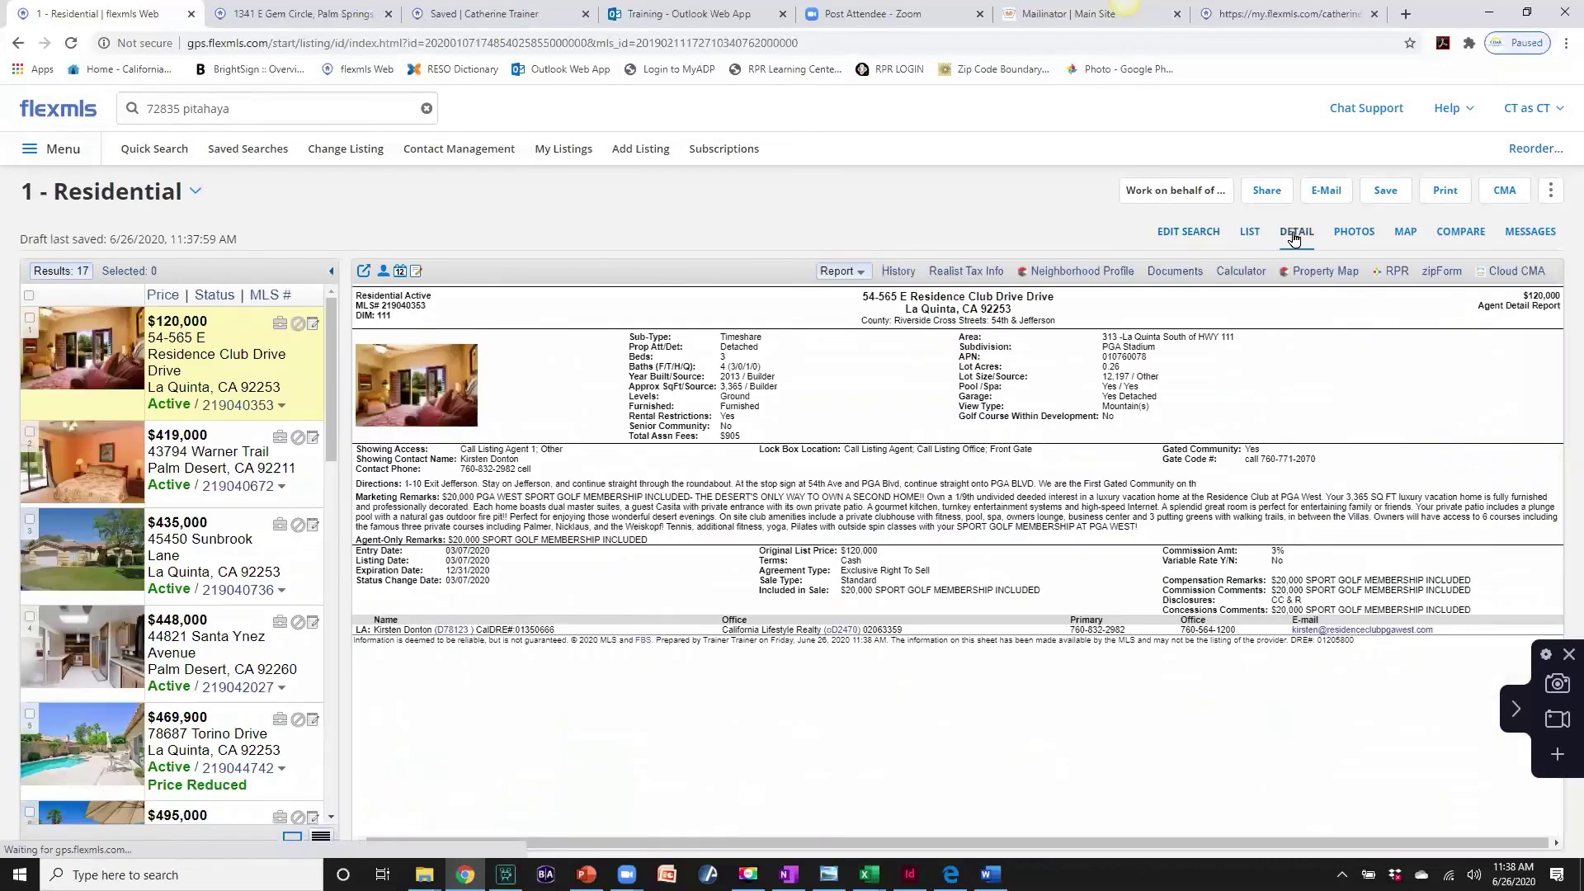
click(1353, 232)
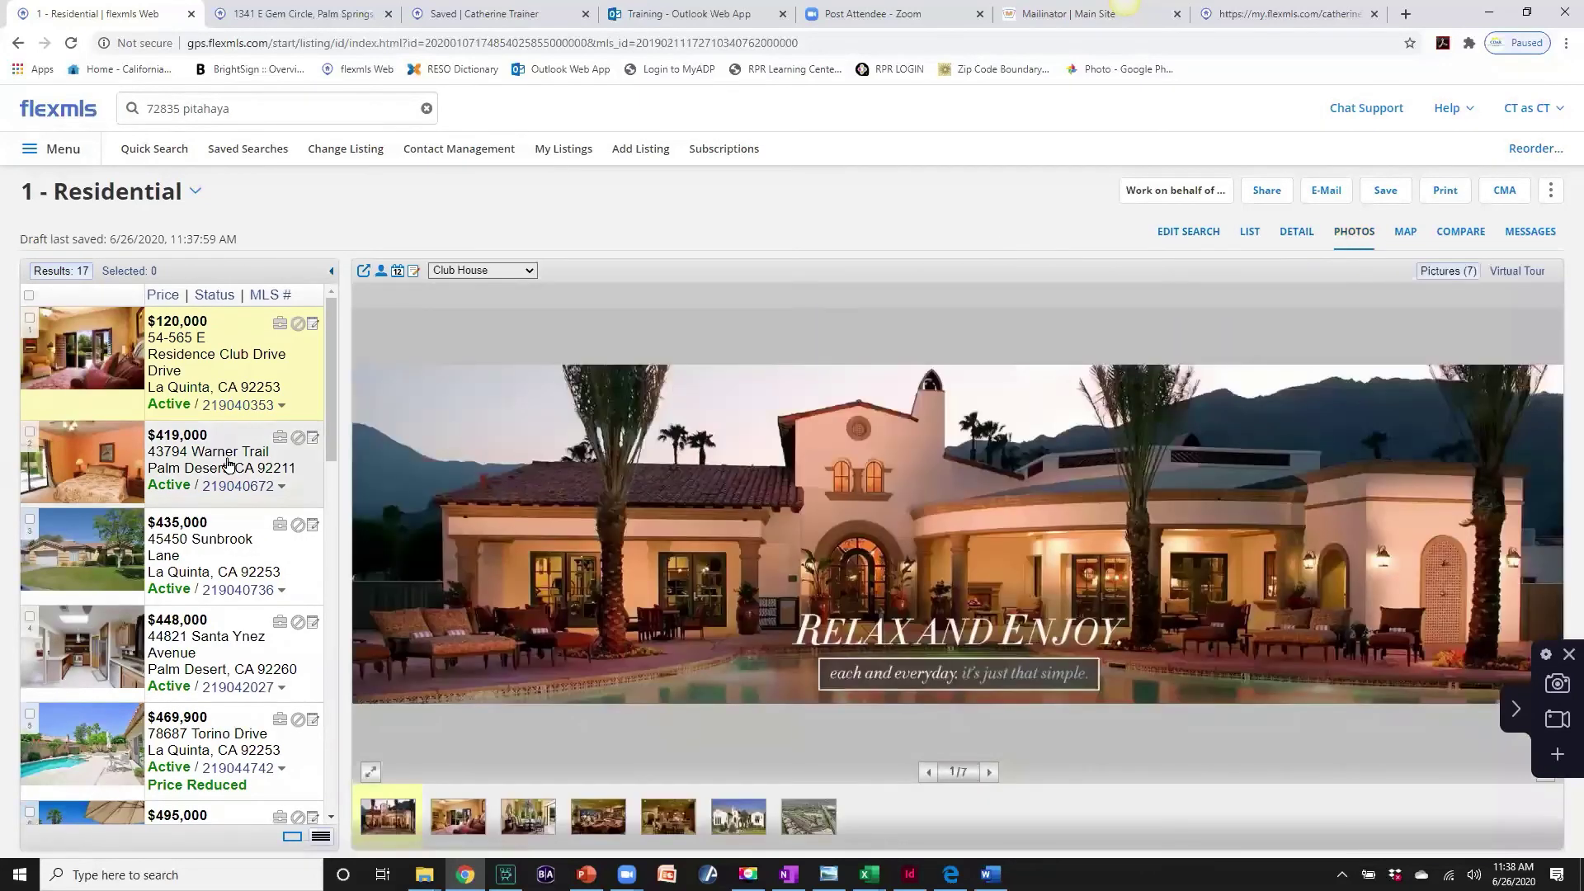
click(228, 464)
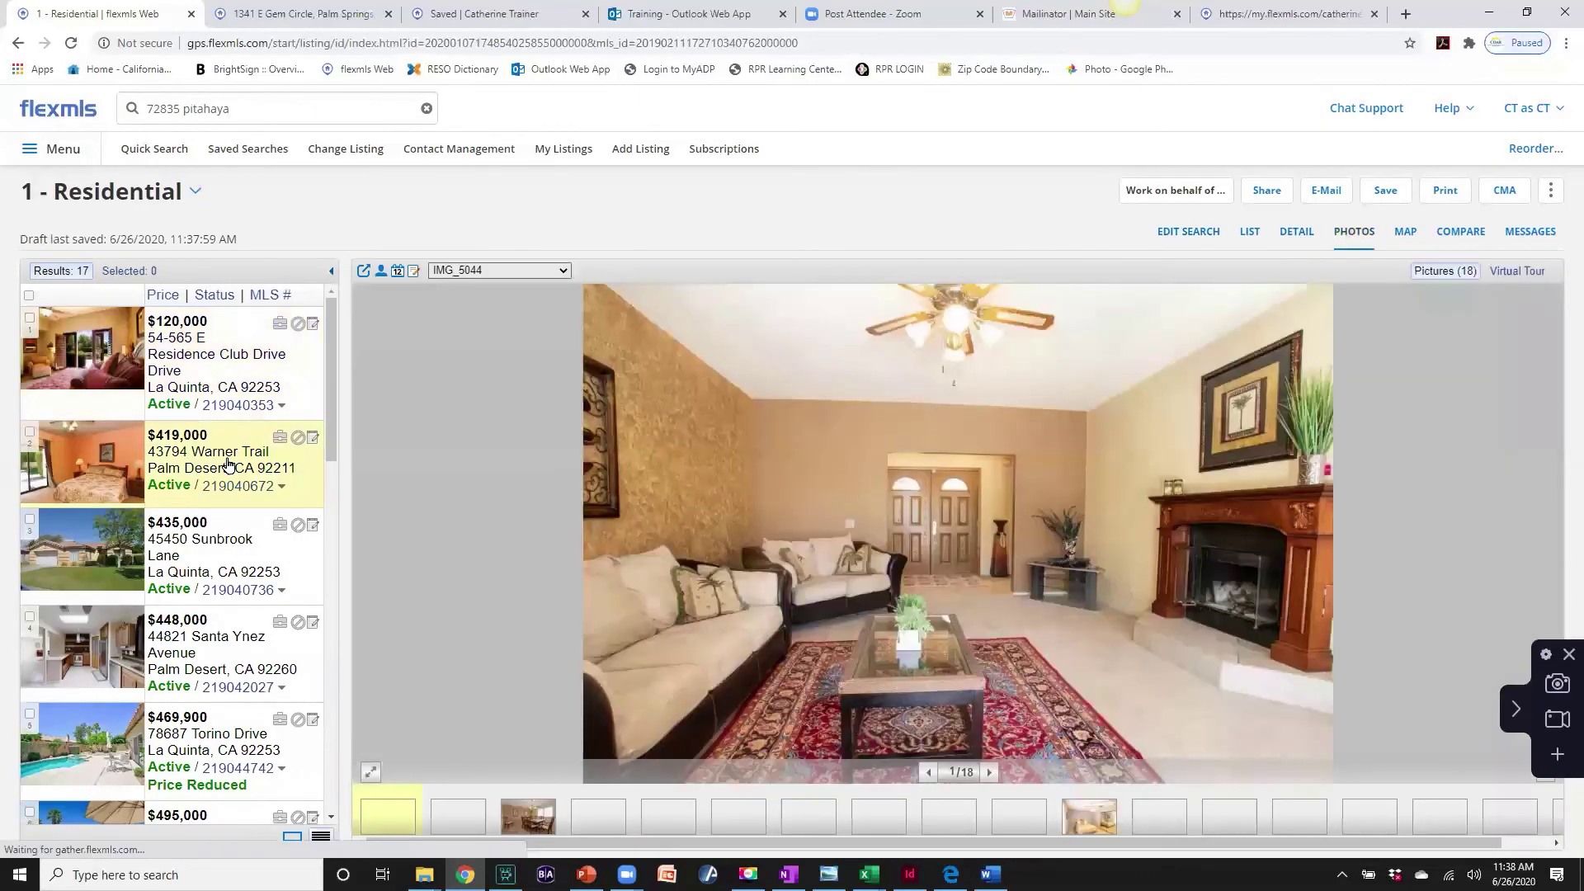
click(219, 555)
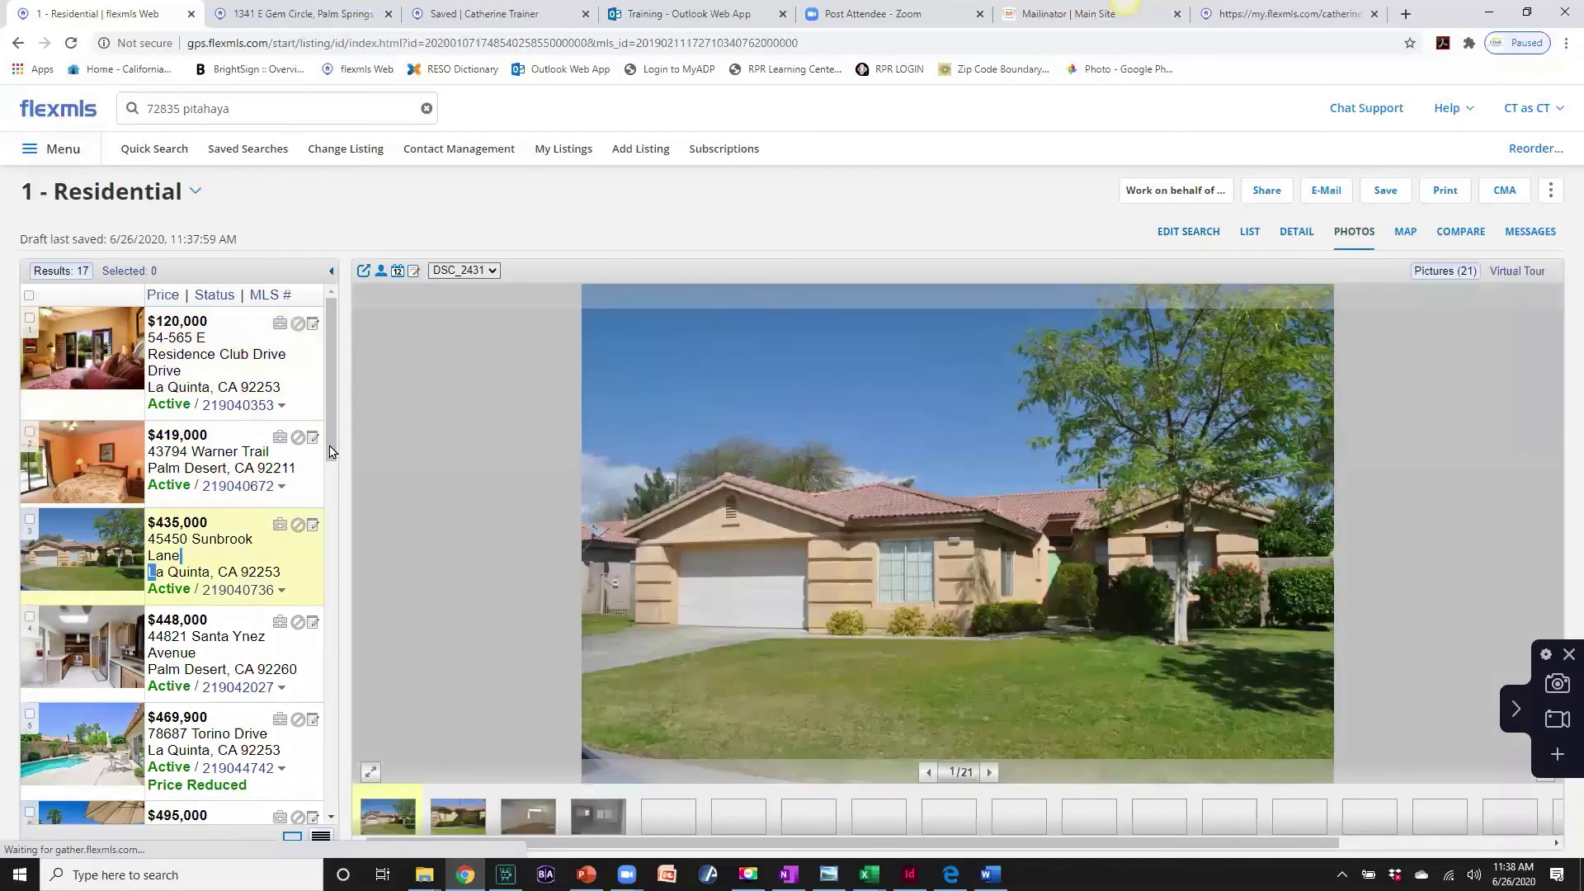